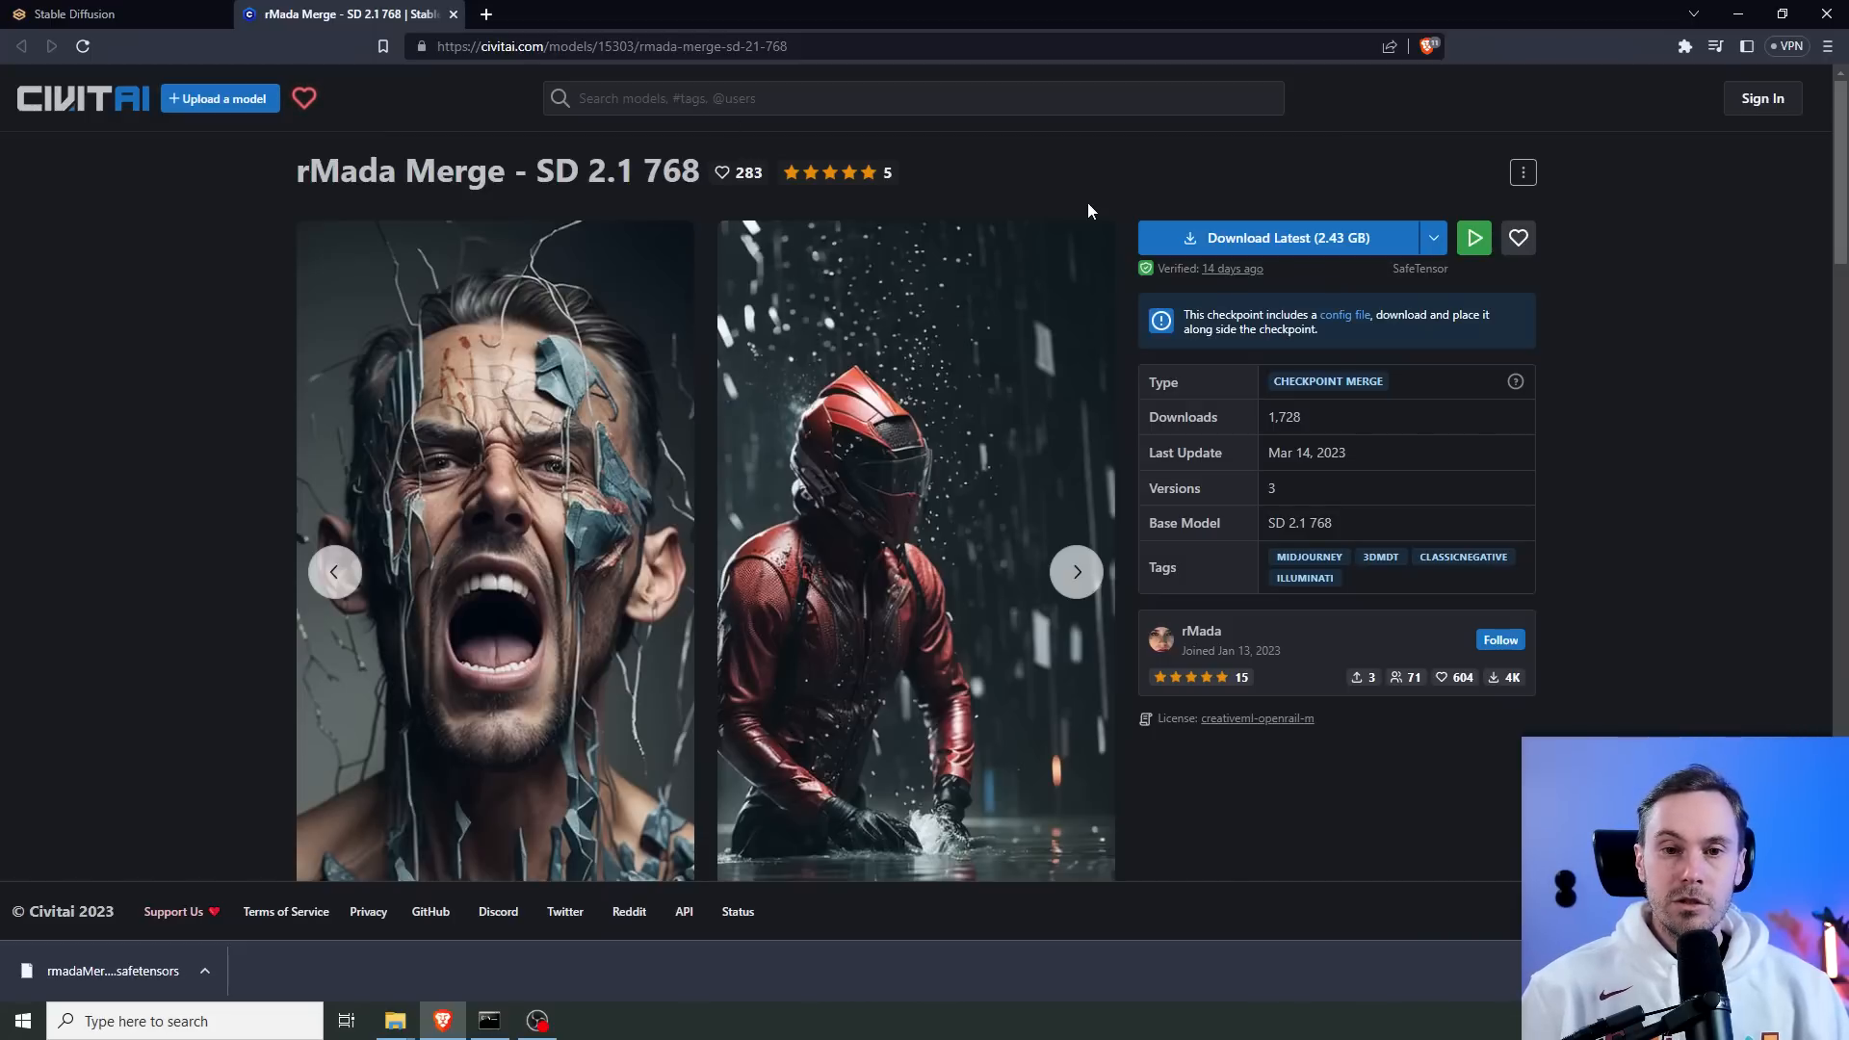
Download the rMada Merge model's config file and save it as rmadaMergeSD21768_v50 in the models Stable-diffusion folder.
left_click(1435, 239)
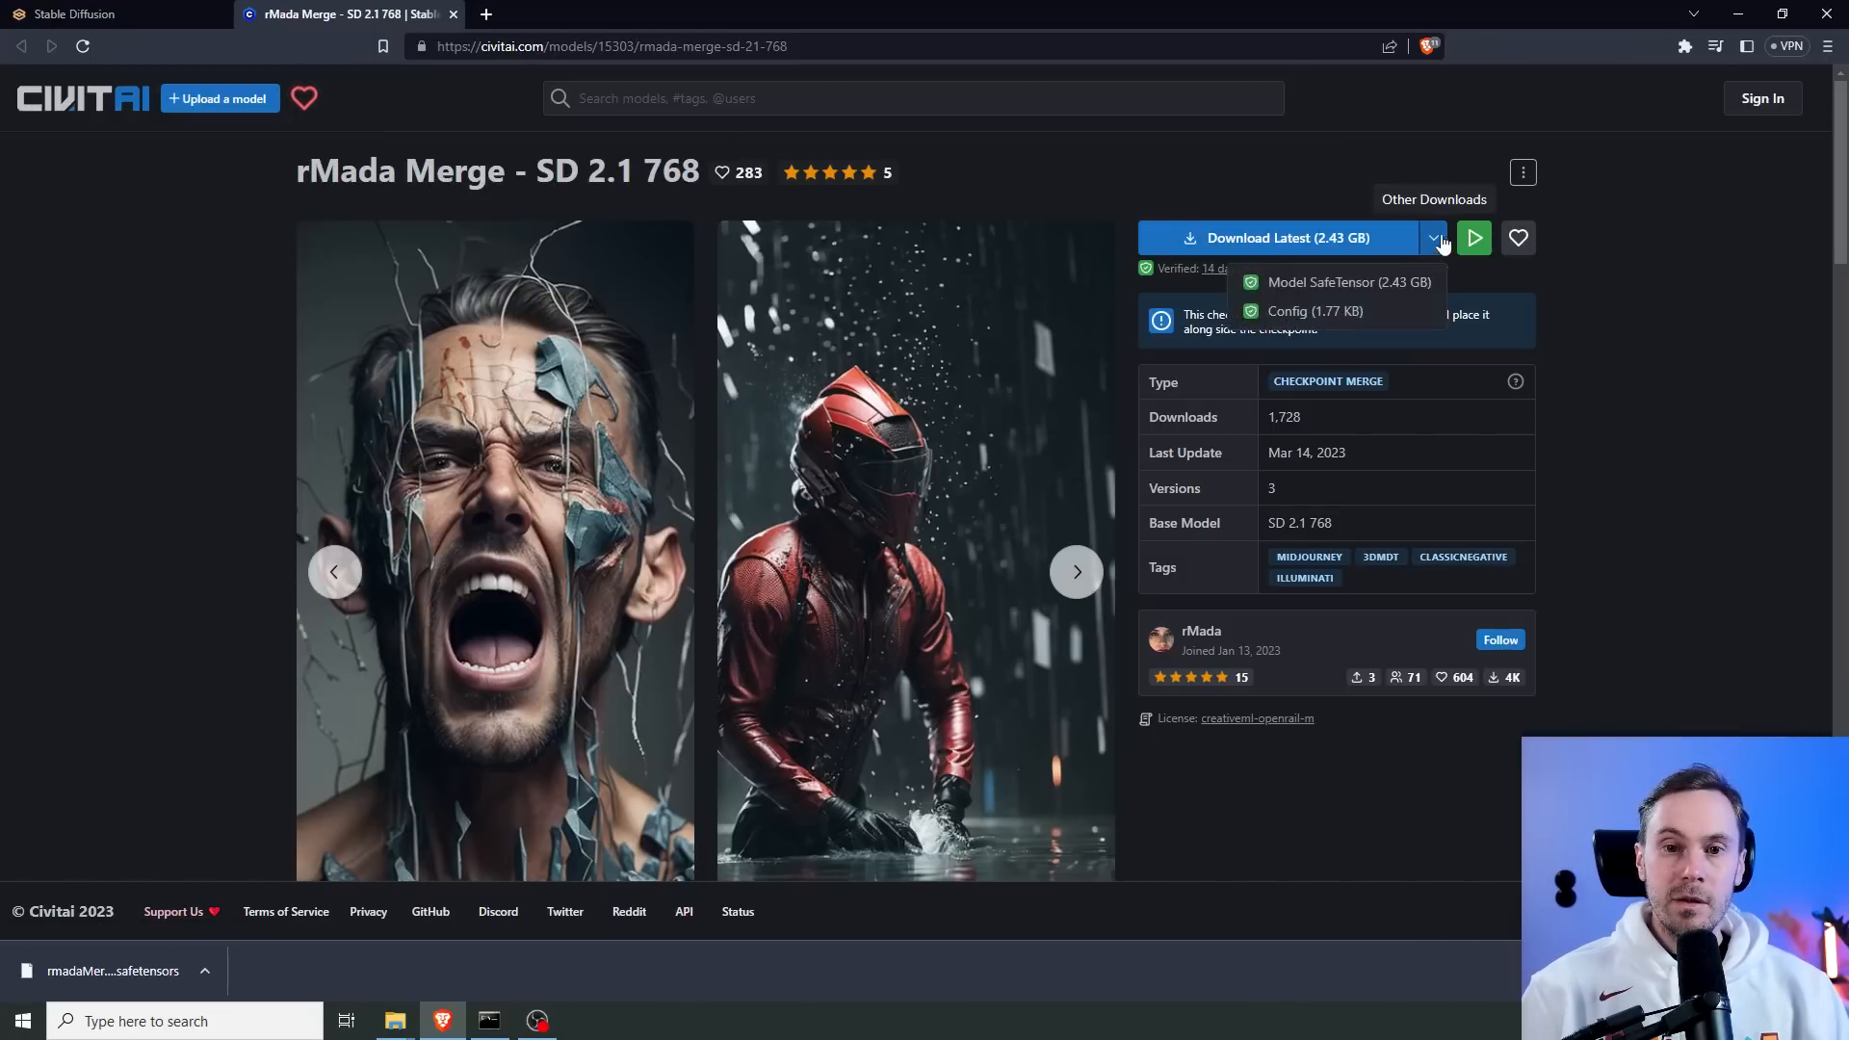
left_click(1313, 313)
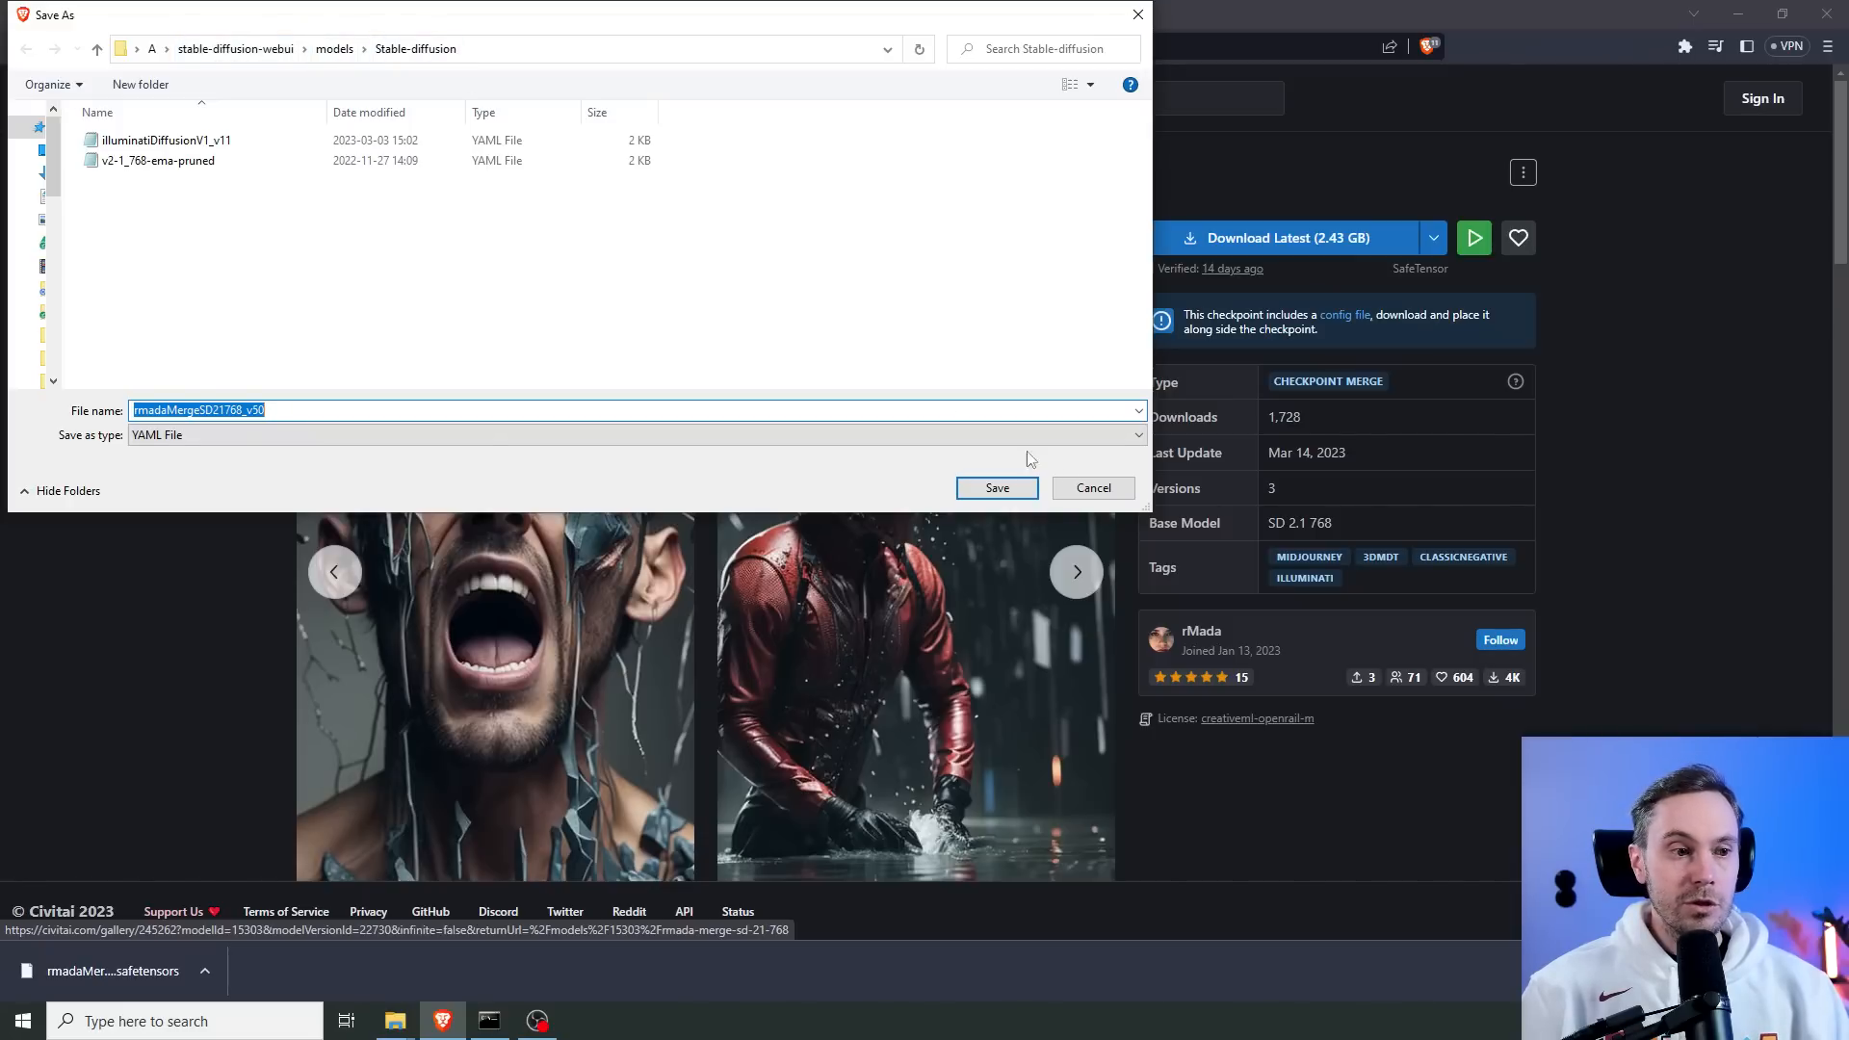
left_click(1019, 486)
Check the recommended negative prompts on the model page and inspect the stable-diffusion-webui embeddings folder for their files.
scroll(487, 461, "down", 10)
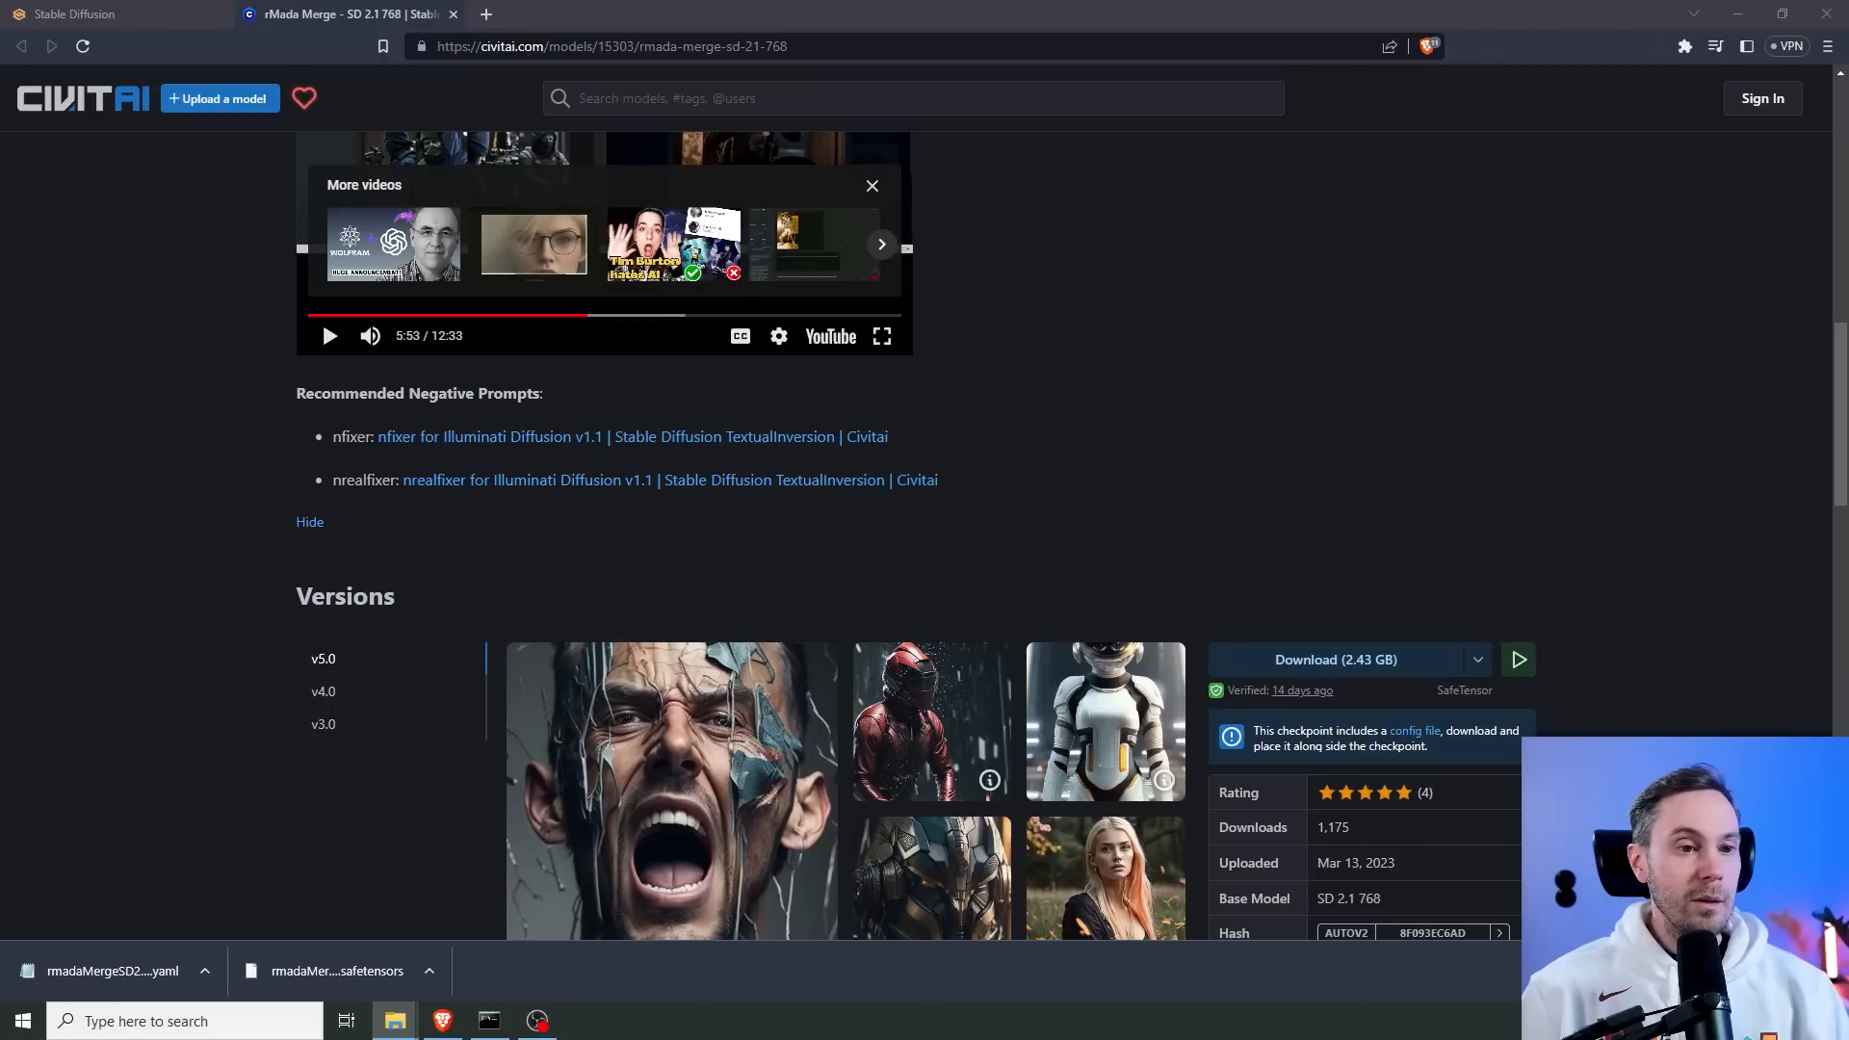
left_click_drag(8, 225, 820, 178)
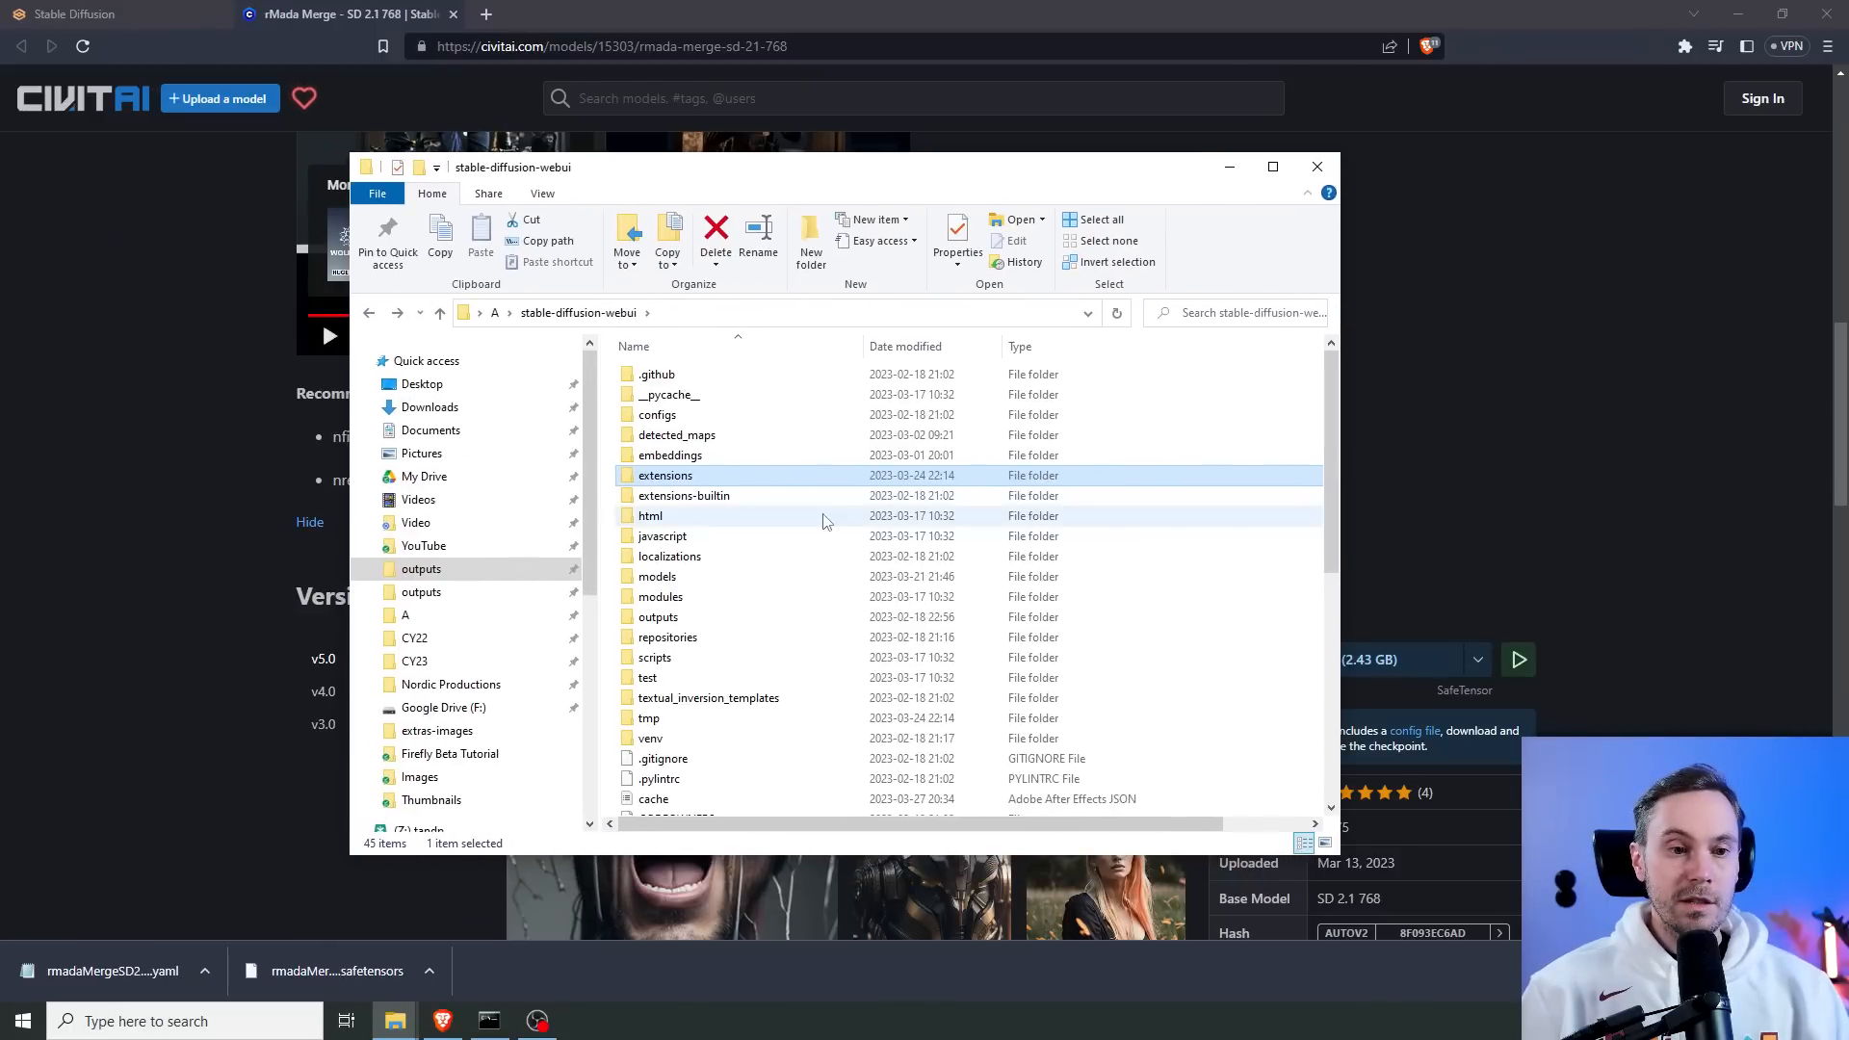
left_click(671, 459)
double_click(671, 457)
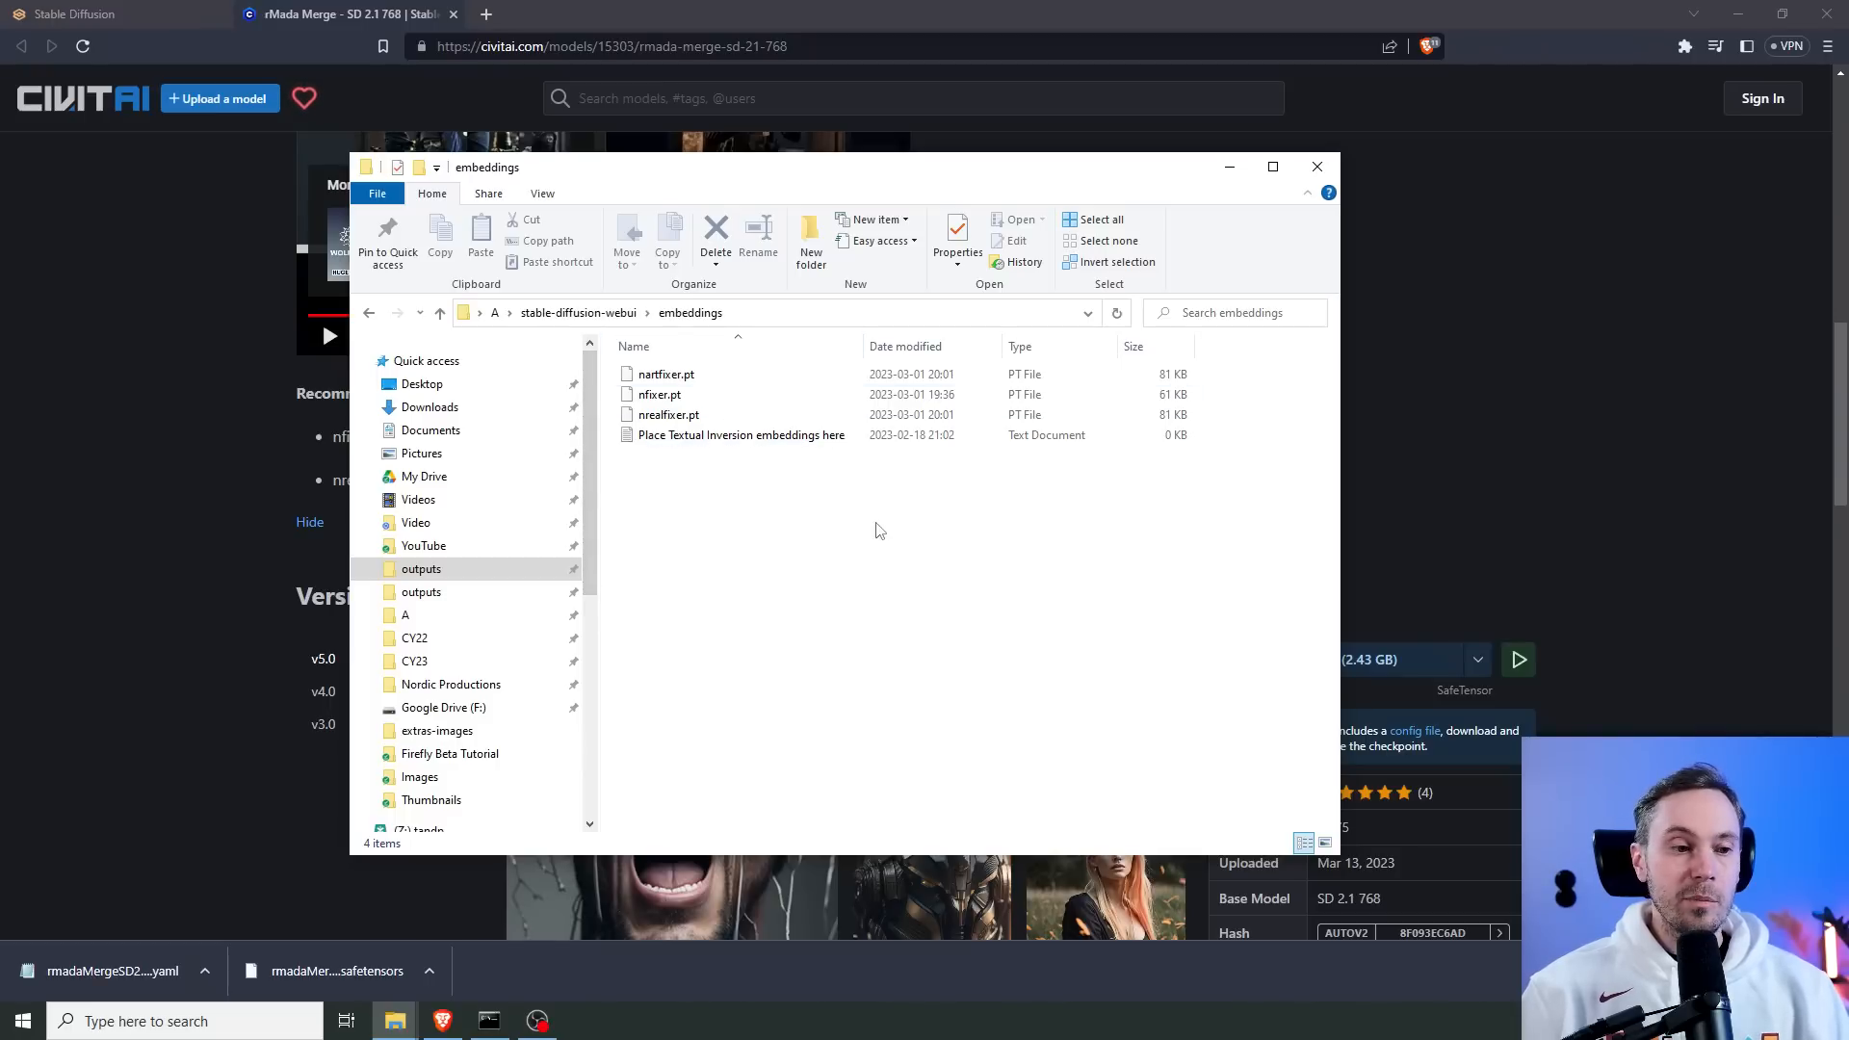
left_click(1317, 168)
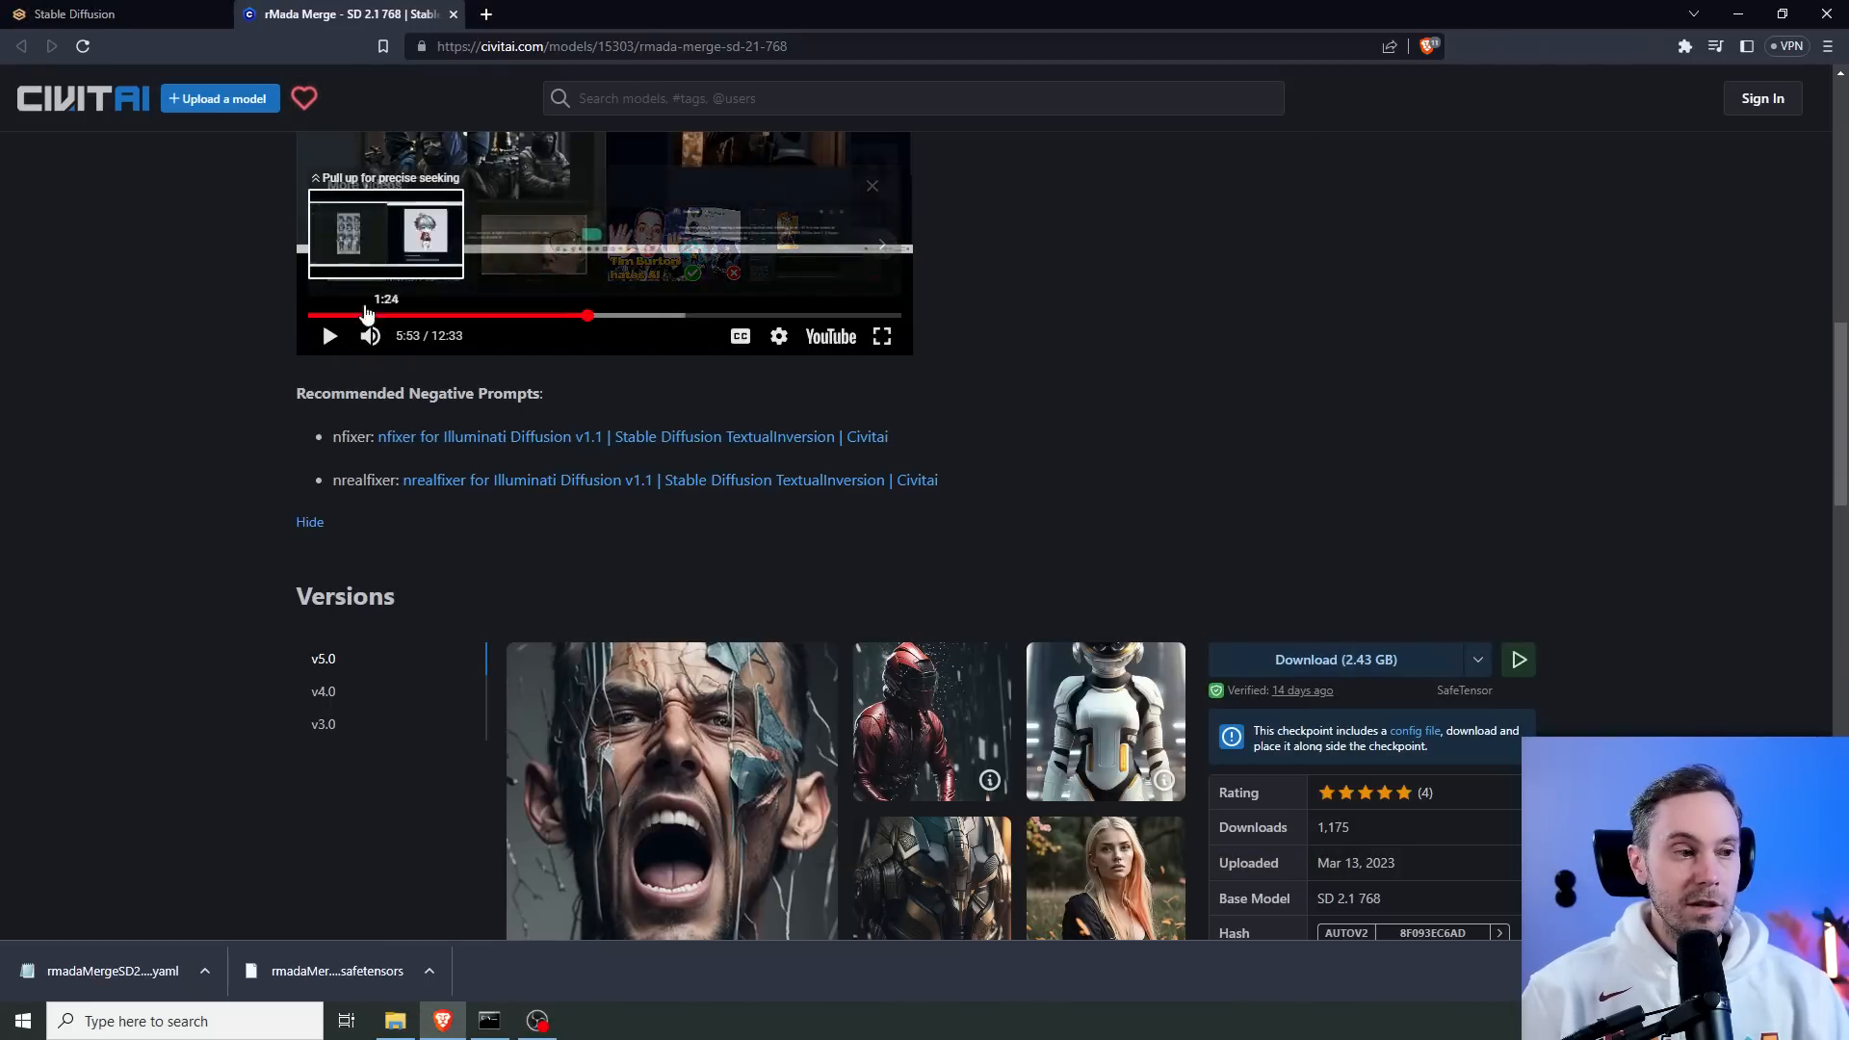
In the Stable Diffusion web UI, enter "nfixer, nrealfixer" as the negative prompt and set a 3:2 image size of 1152 × 768.
left_click(74, 13)
left_click(197, 331)
type("fix")
key("BackSpace")
key("BackSpace")
key("BackSpace")
type("nfixer, nrealfixer")
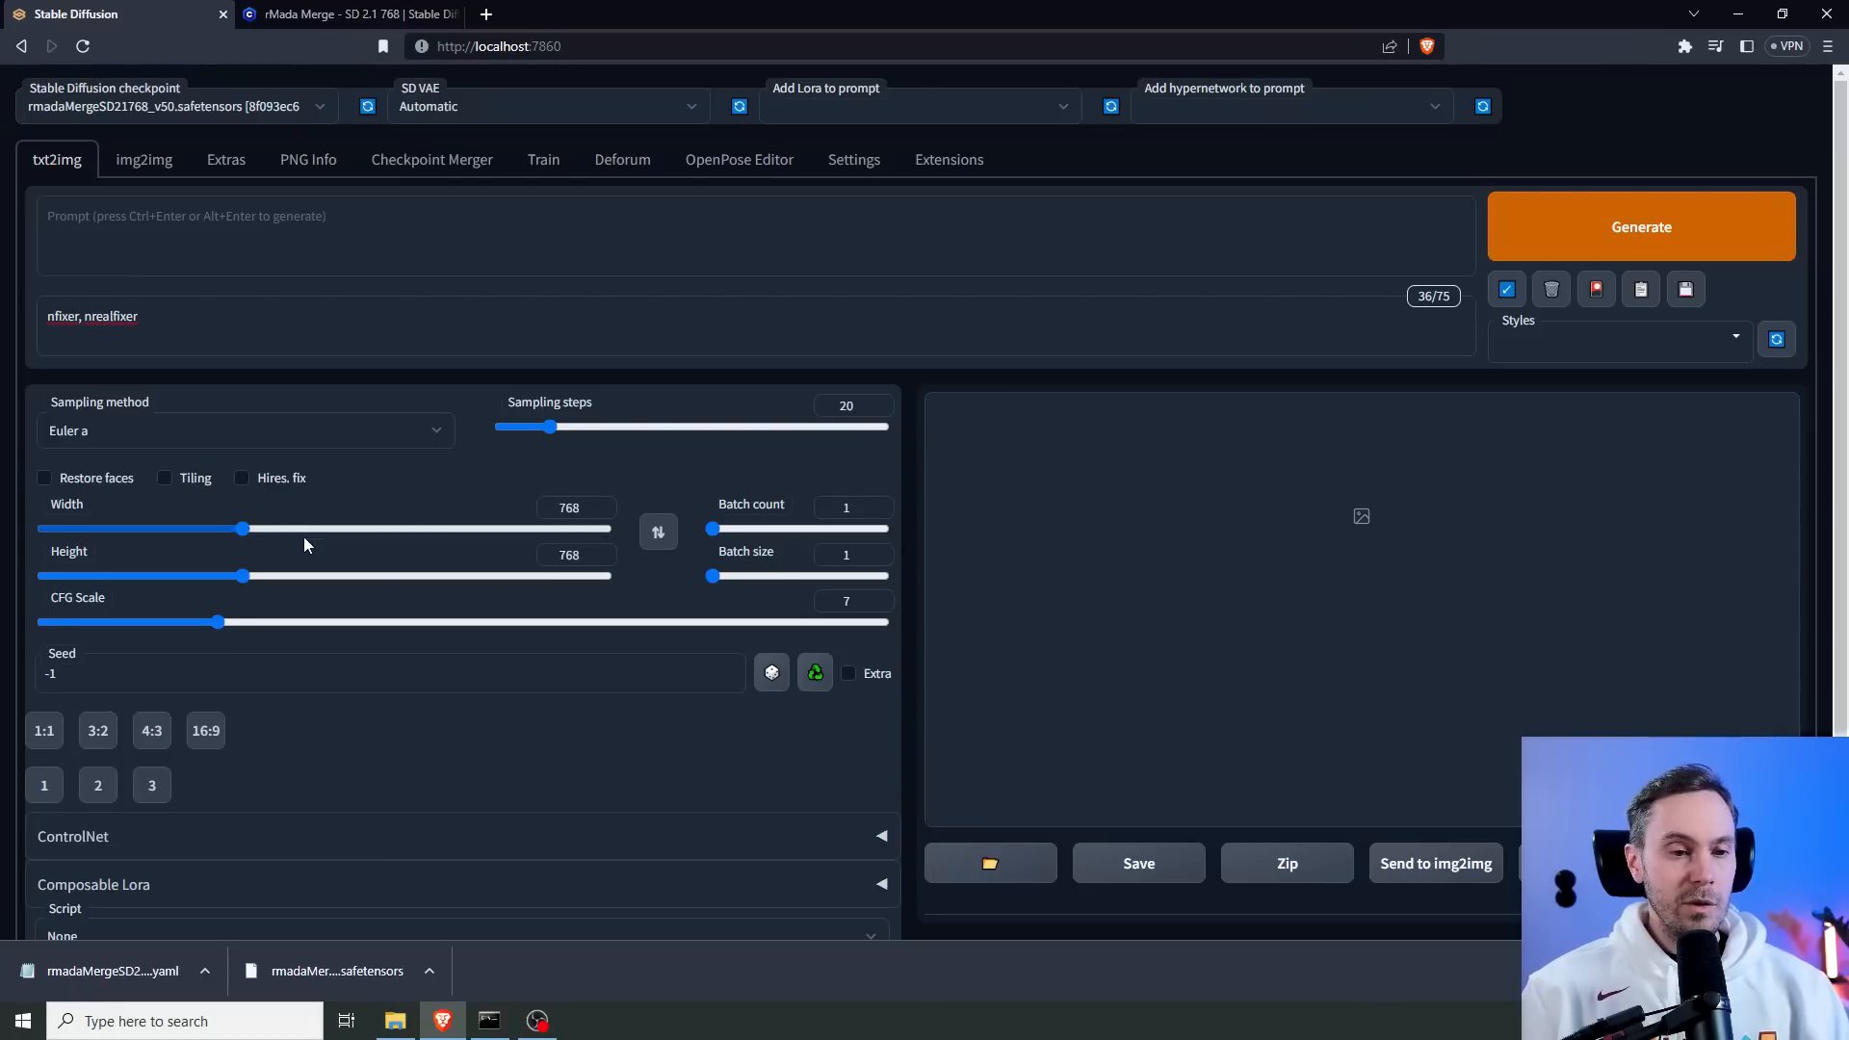
left_click_drag(246, 531, 315, 536)
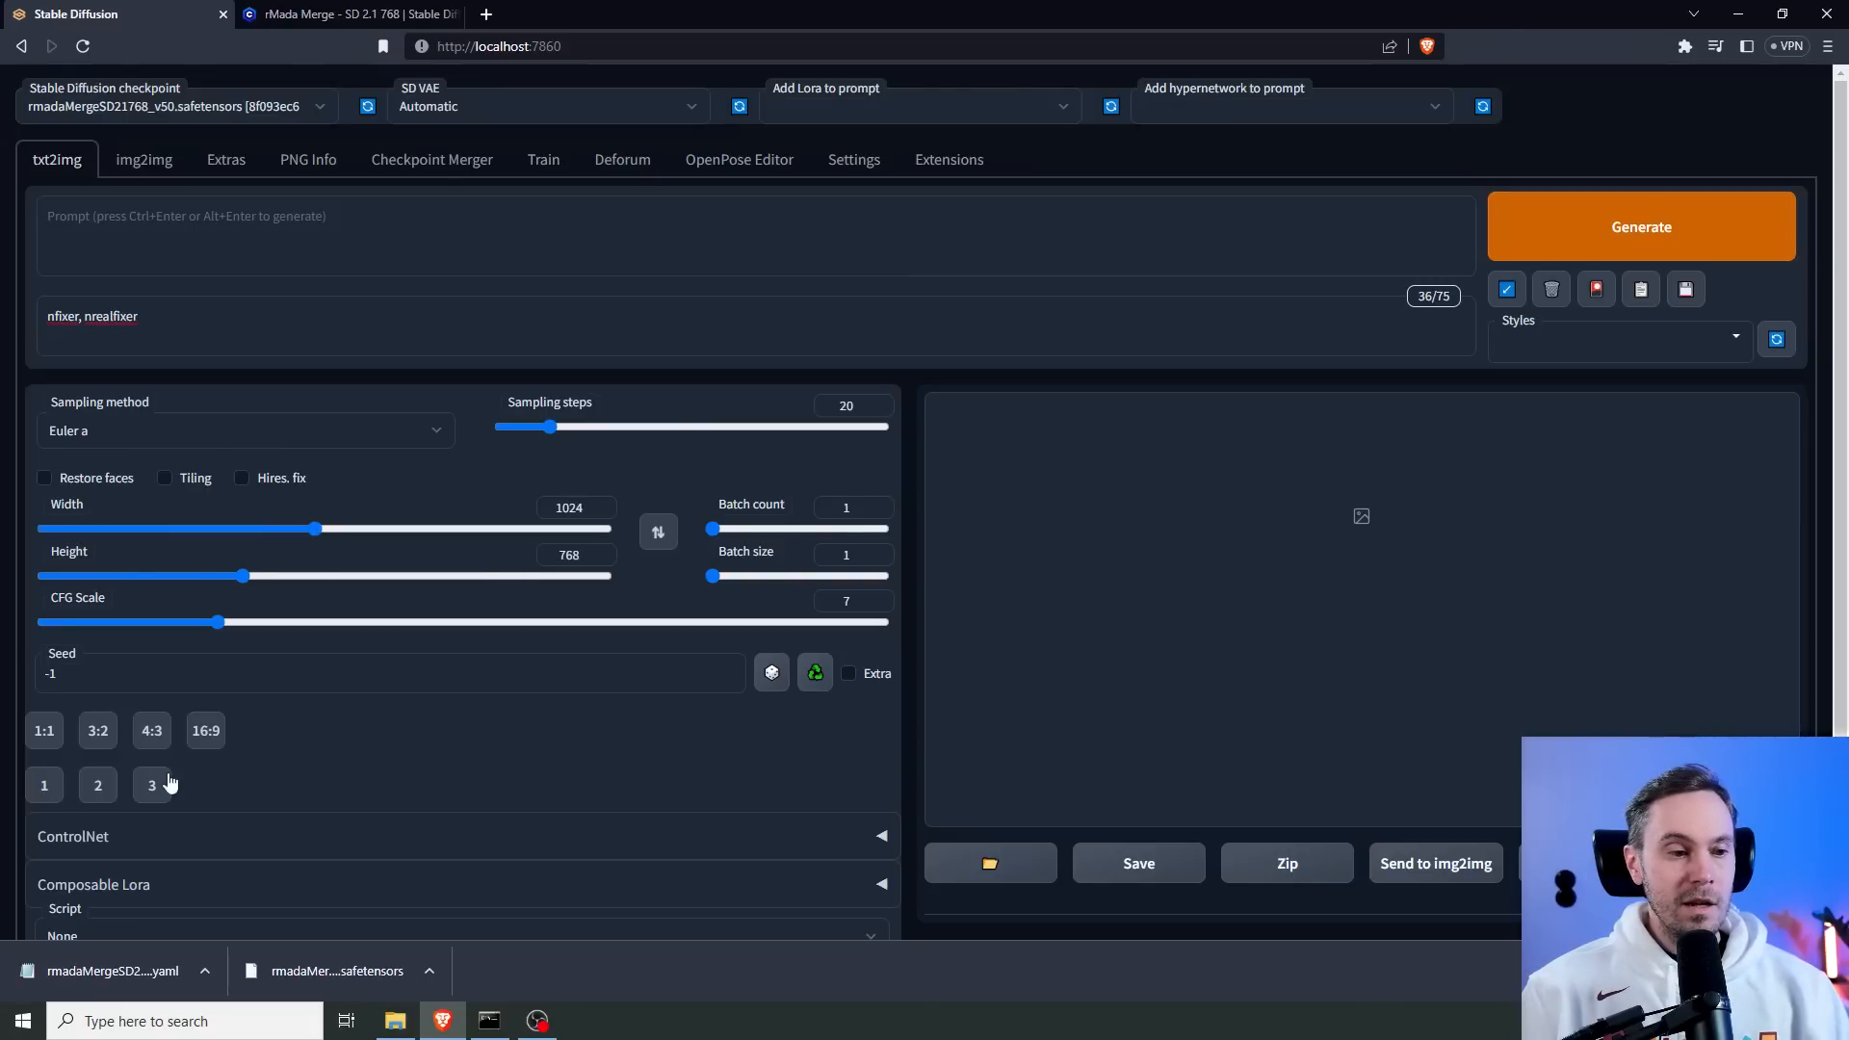
left_click(103, 737)
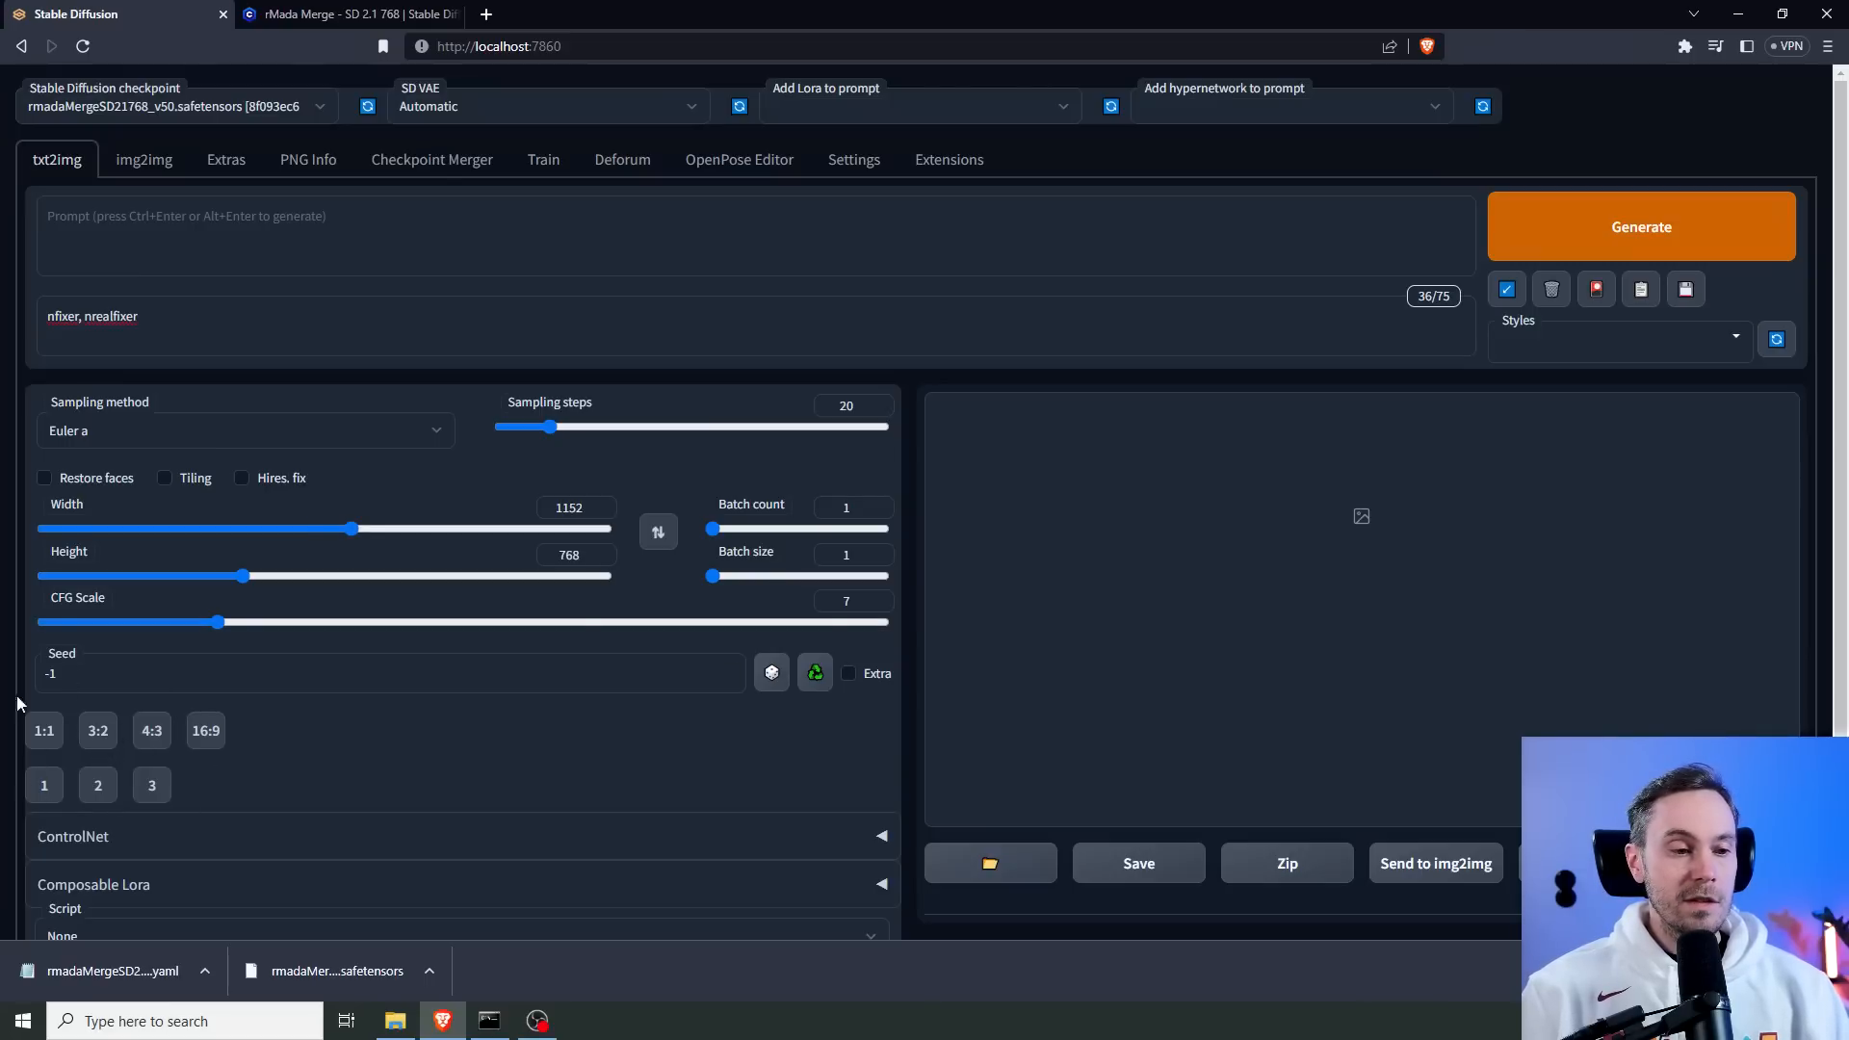
Look up the sd-webui-ar extension's repository URL and the page for installing extensions from a URL, then return to txt2img.
left_click(944, 159)
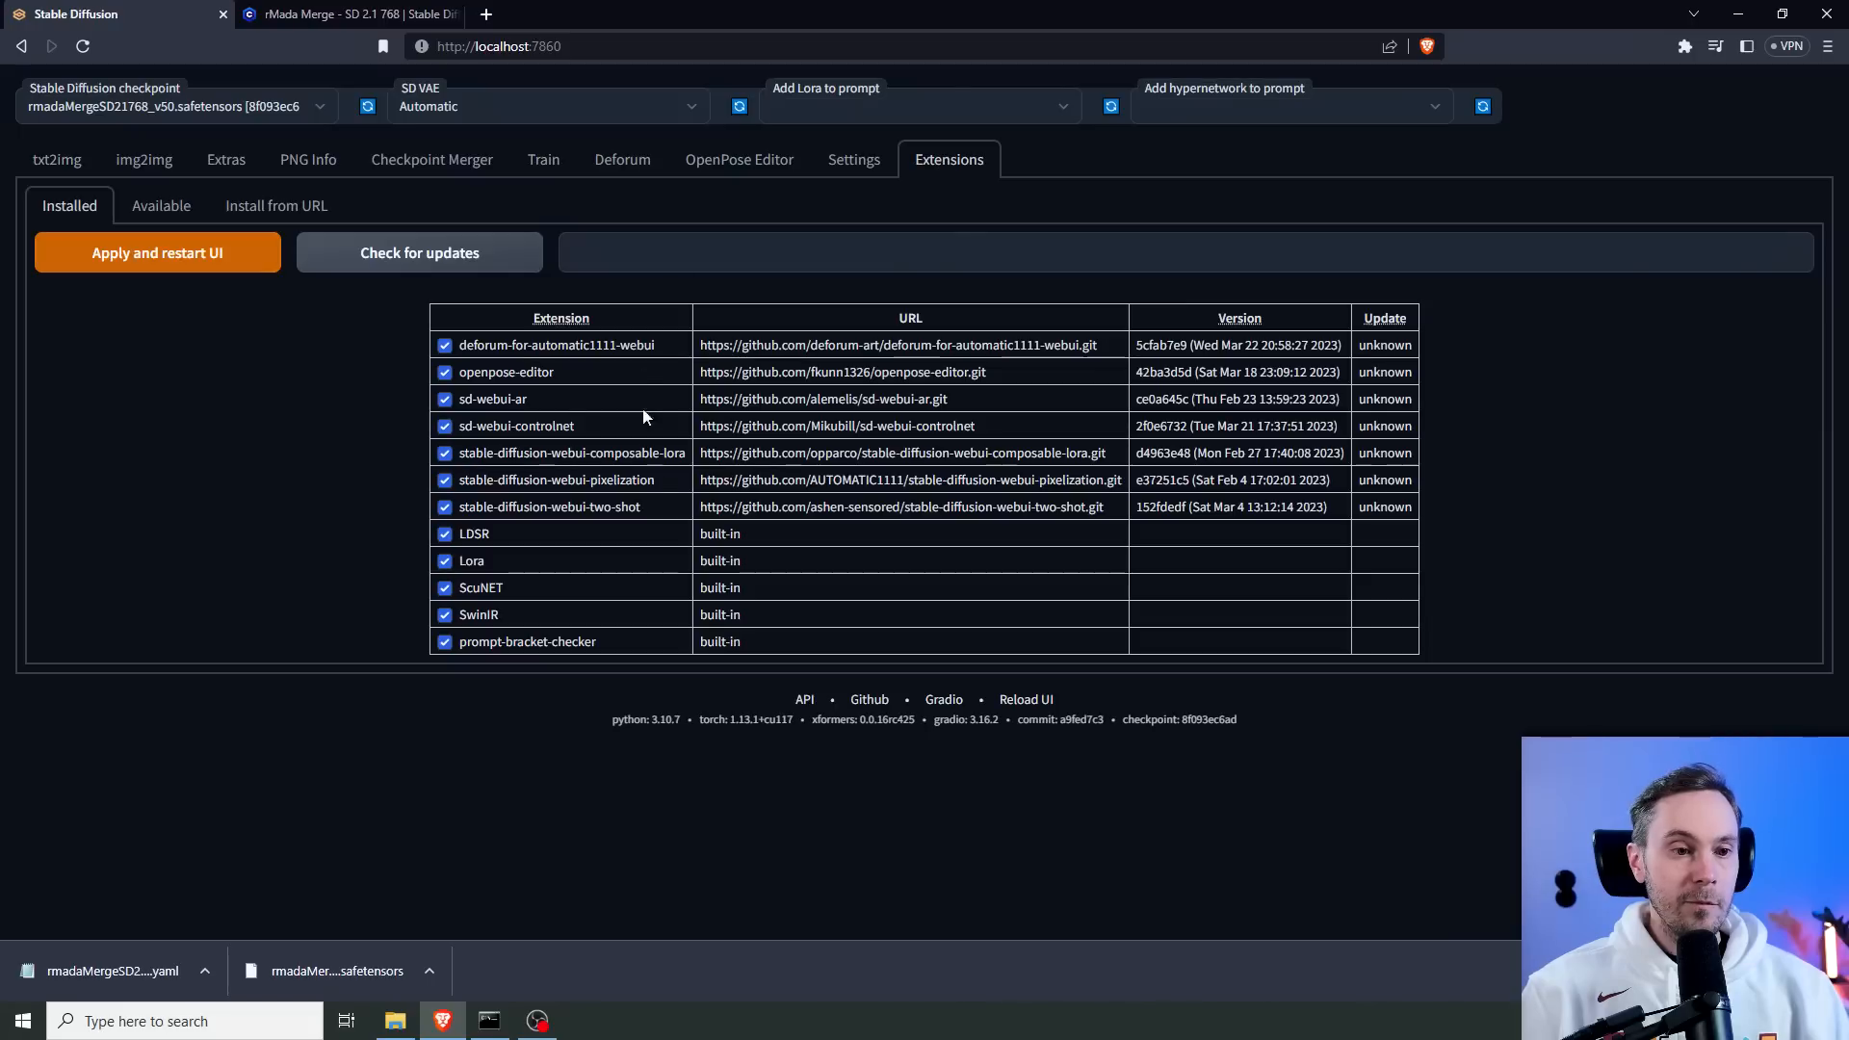
left_click_drag(949, 399, 702, 401)
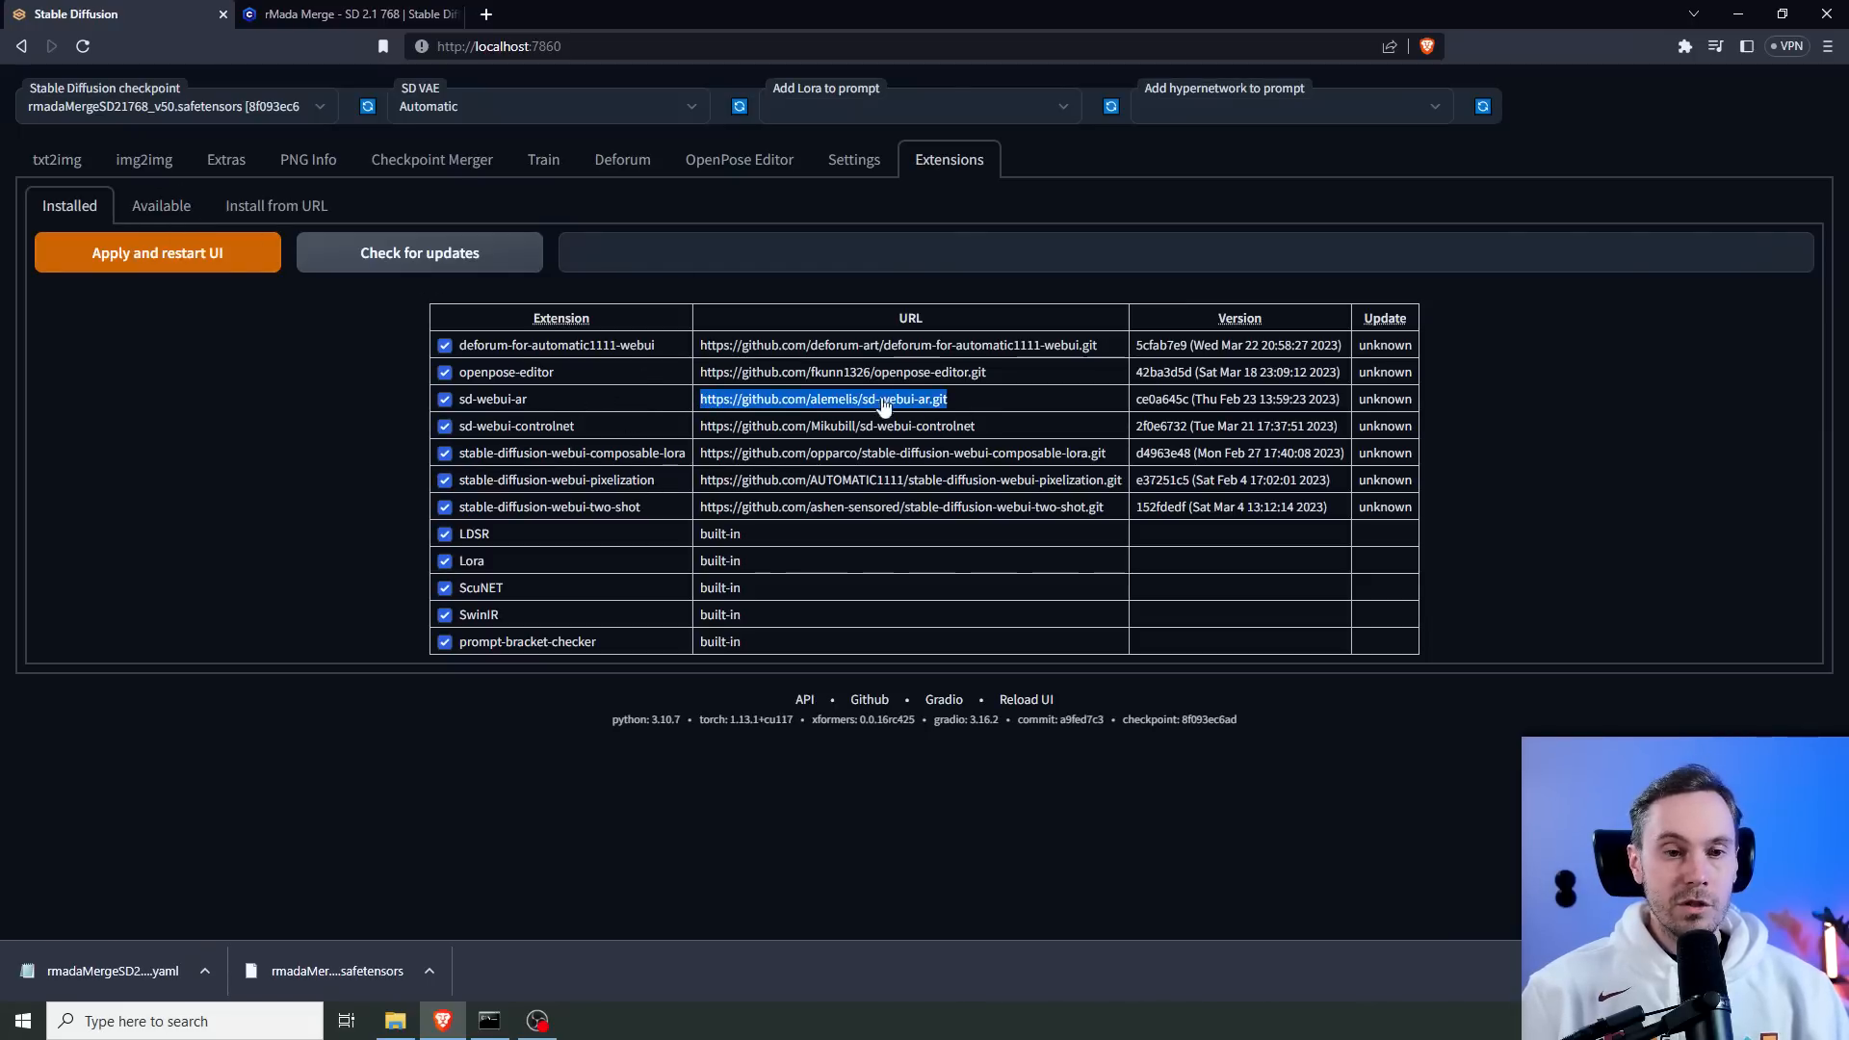
left_click(296, 218)
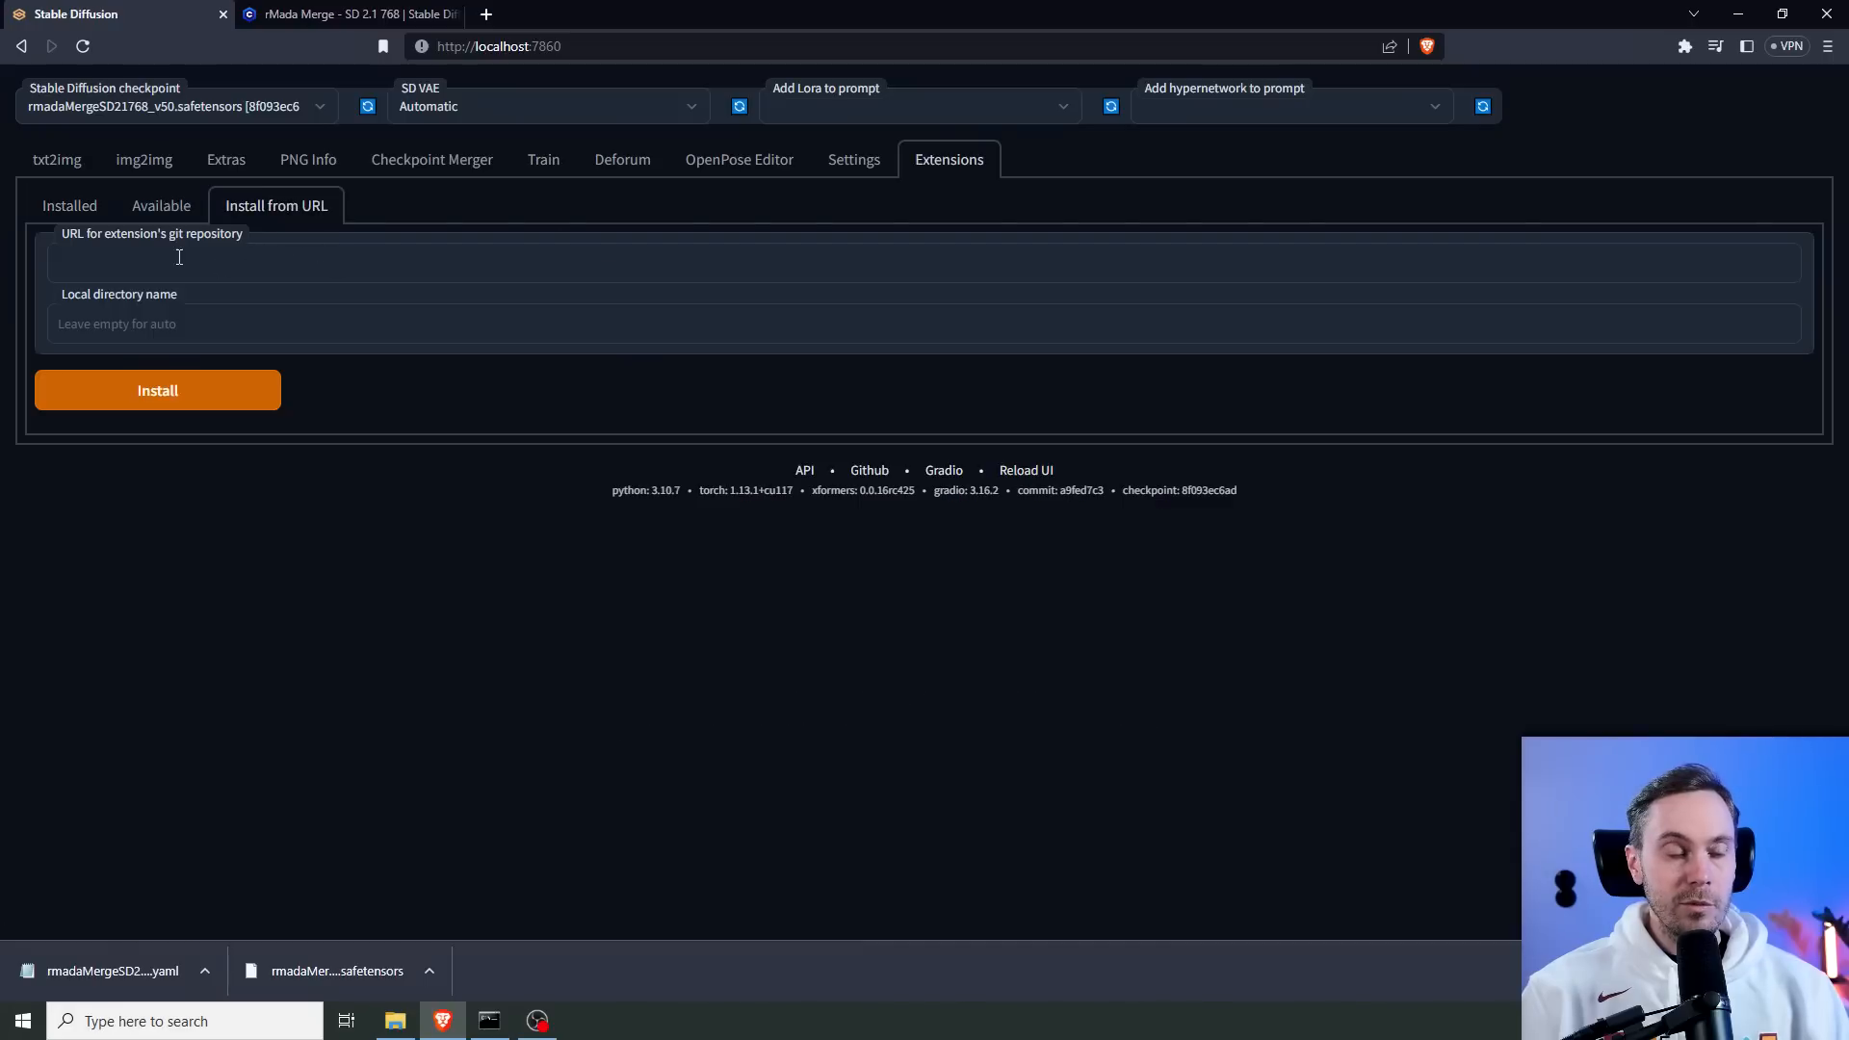
left_click(70, 205)
left_click(56, 159)
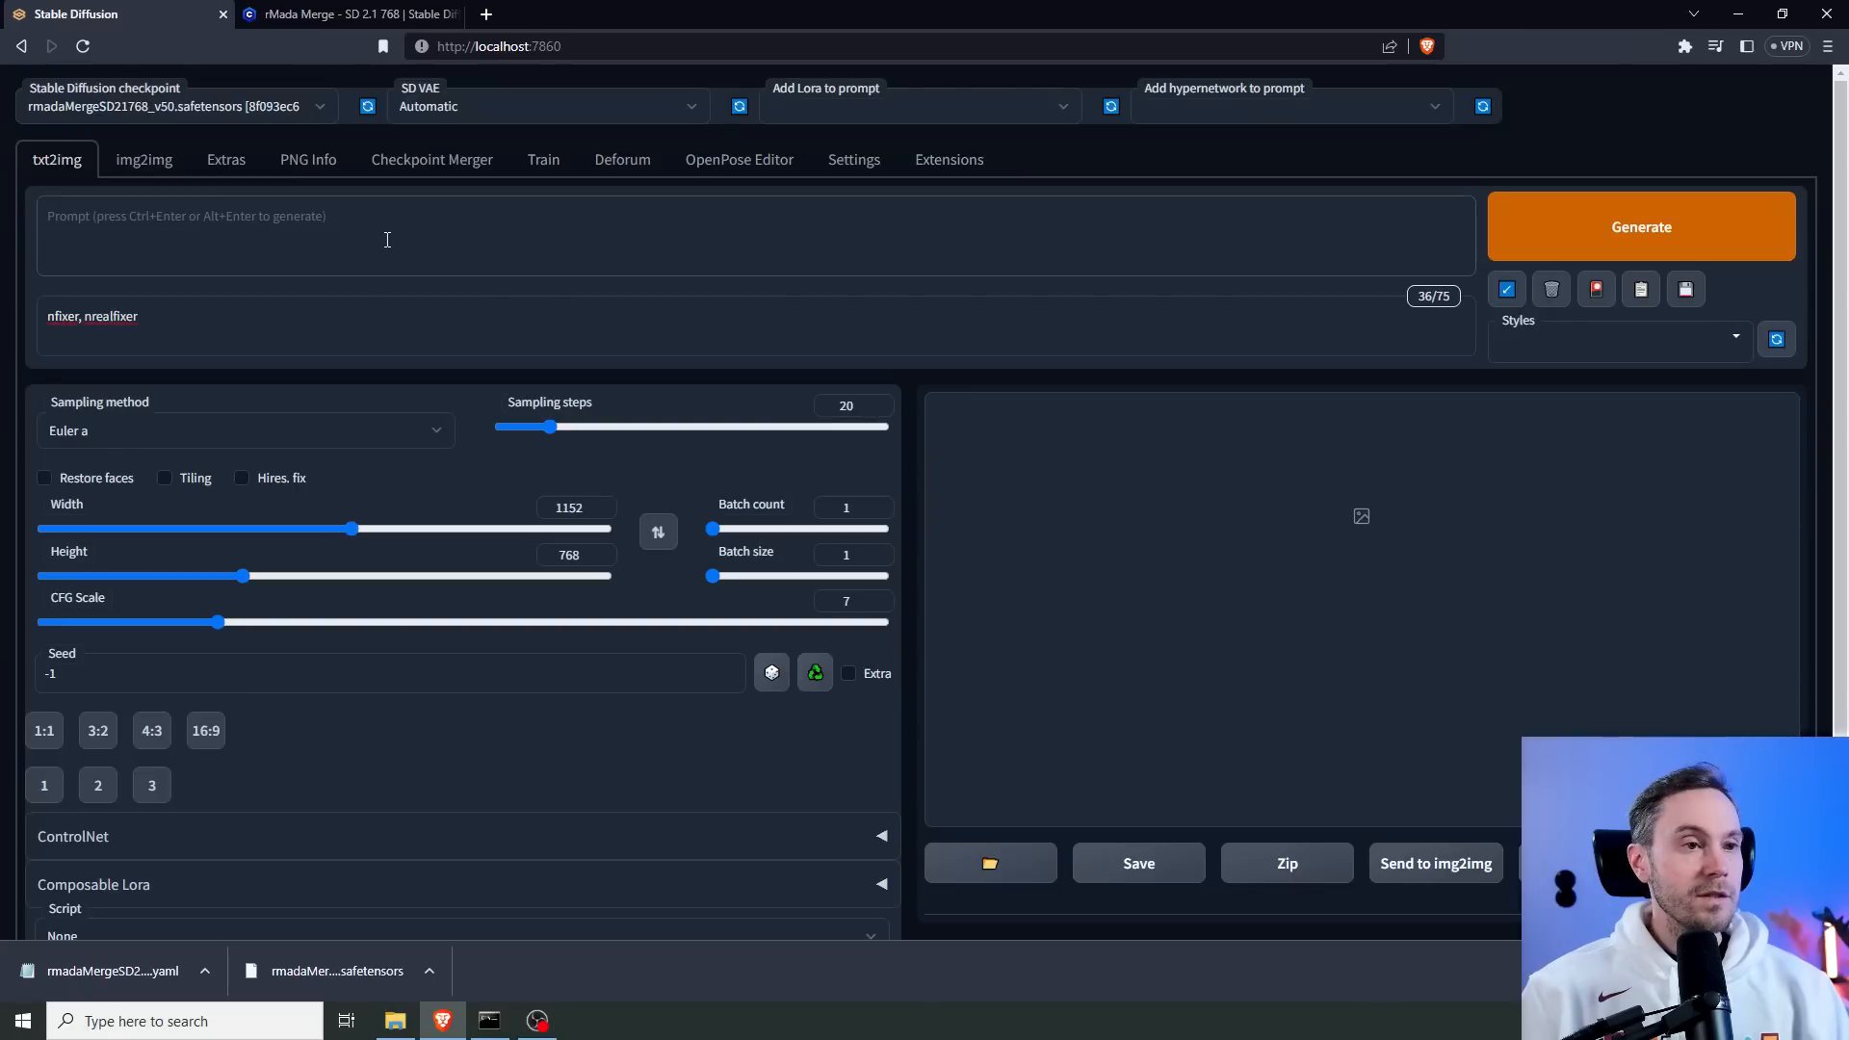
Apply the saved dOil style to the generation.
left_click(1736, 340)
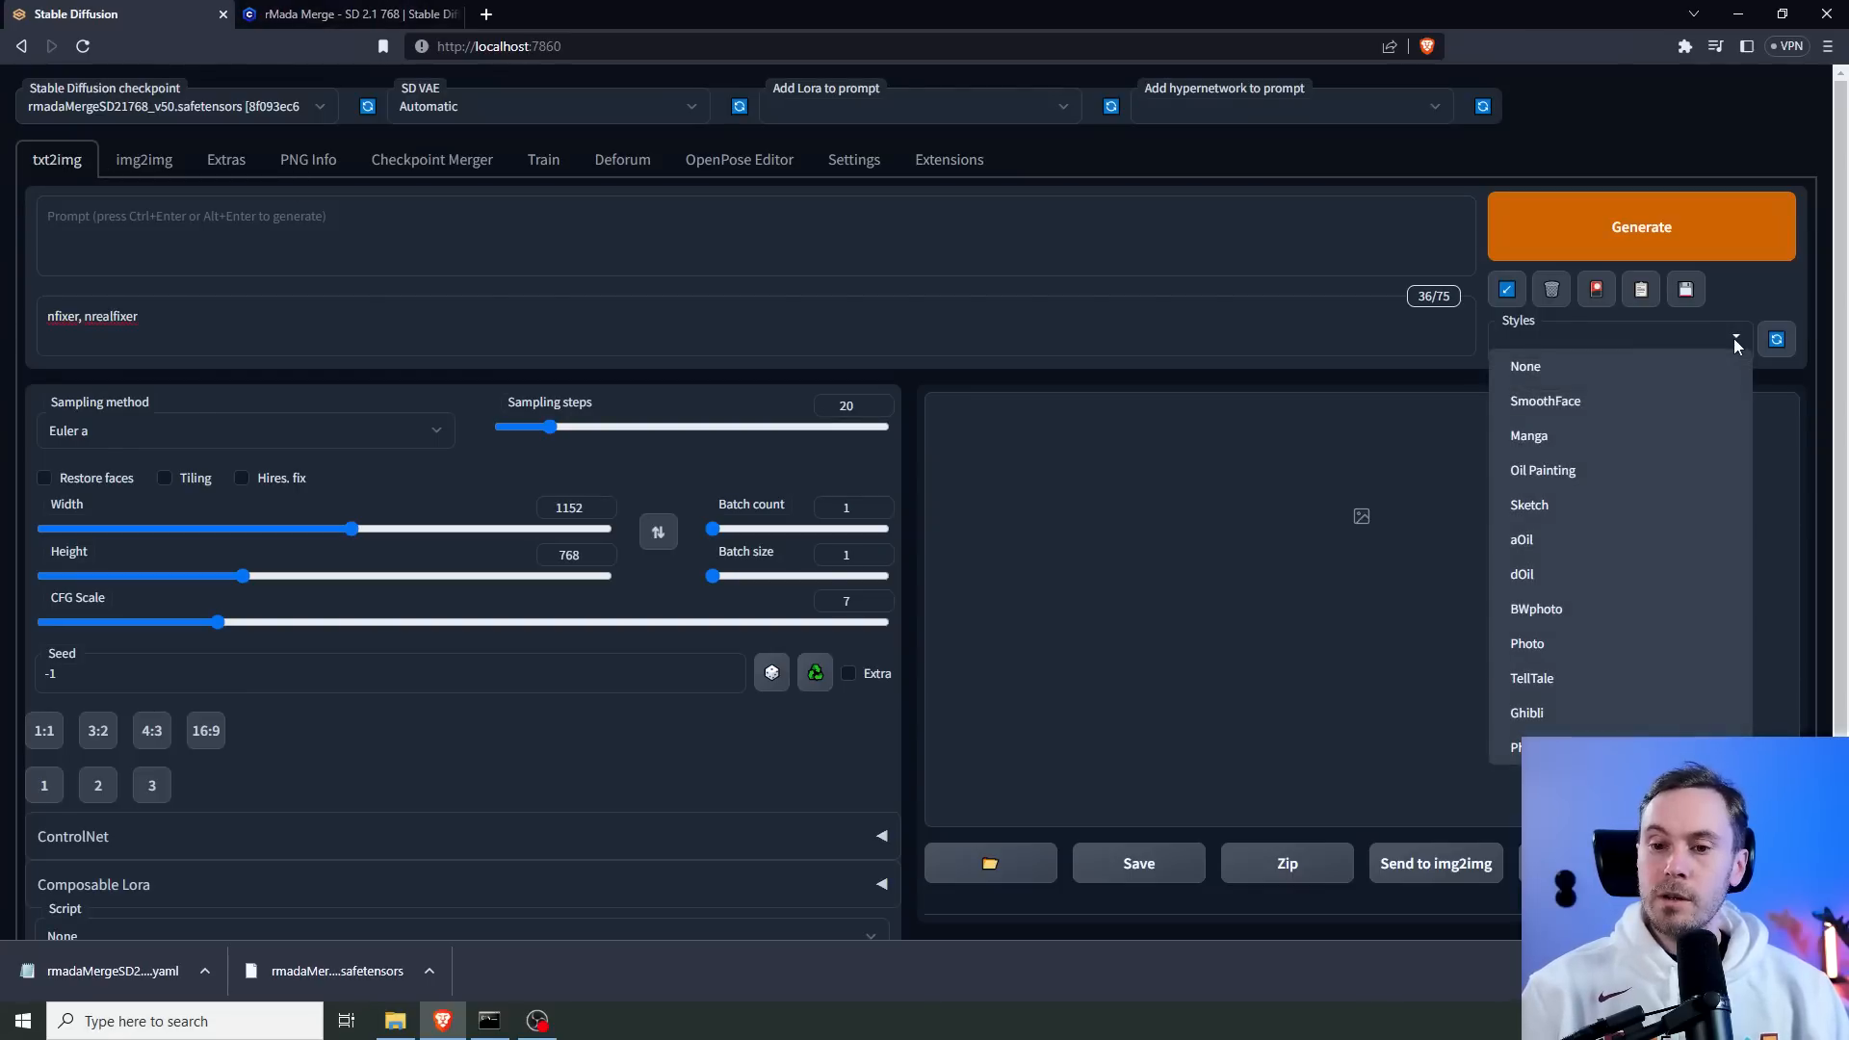
left_click(1570, 575)
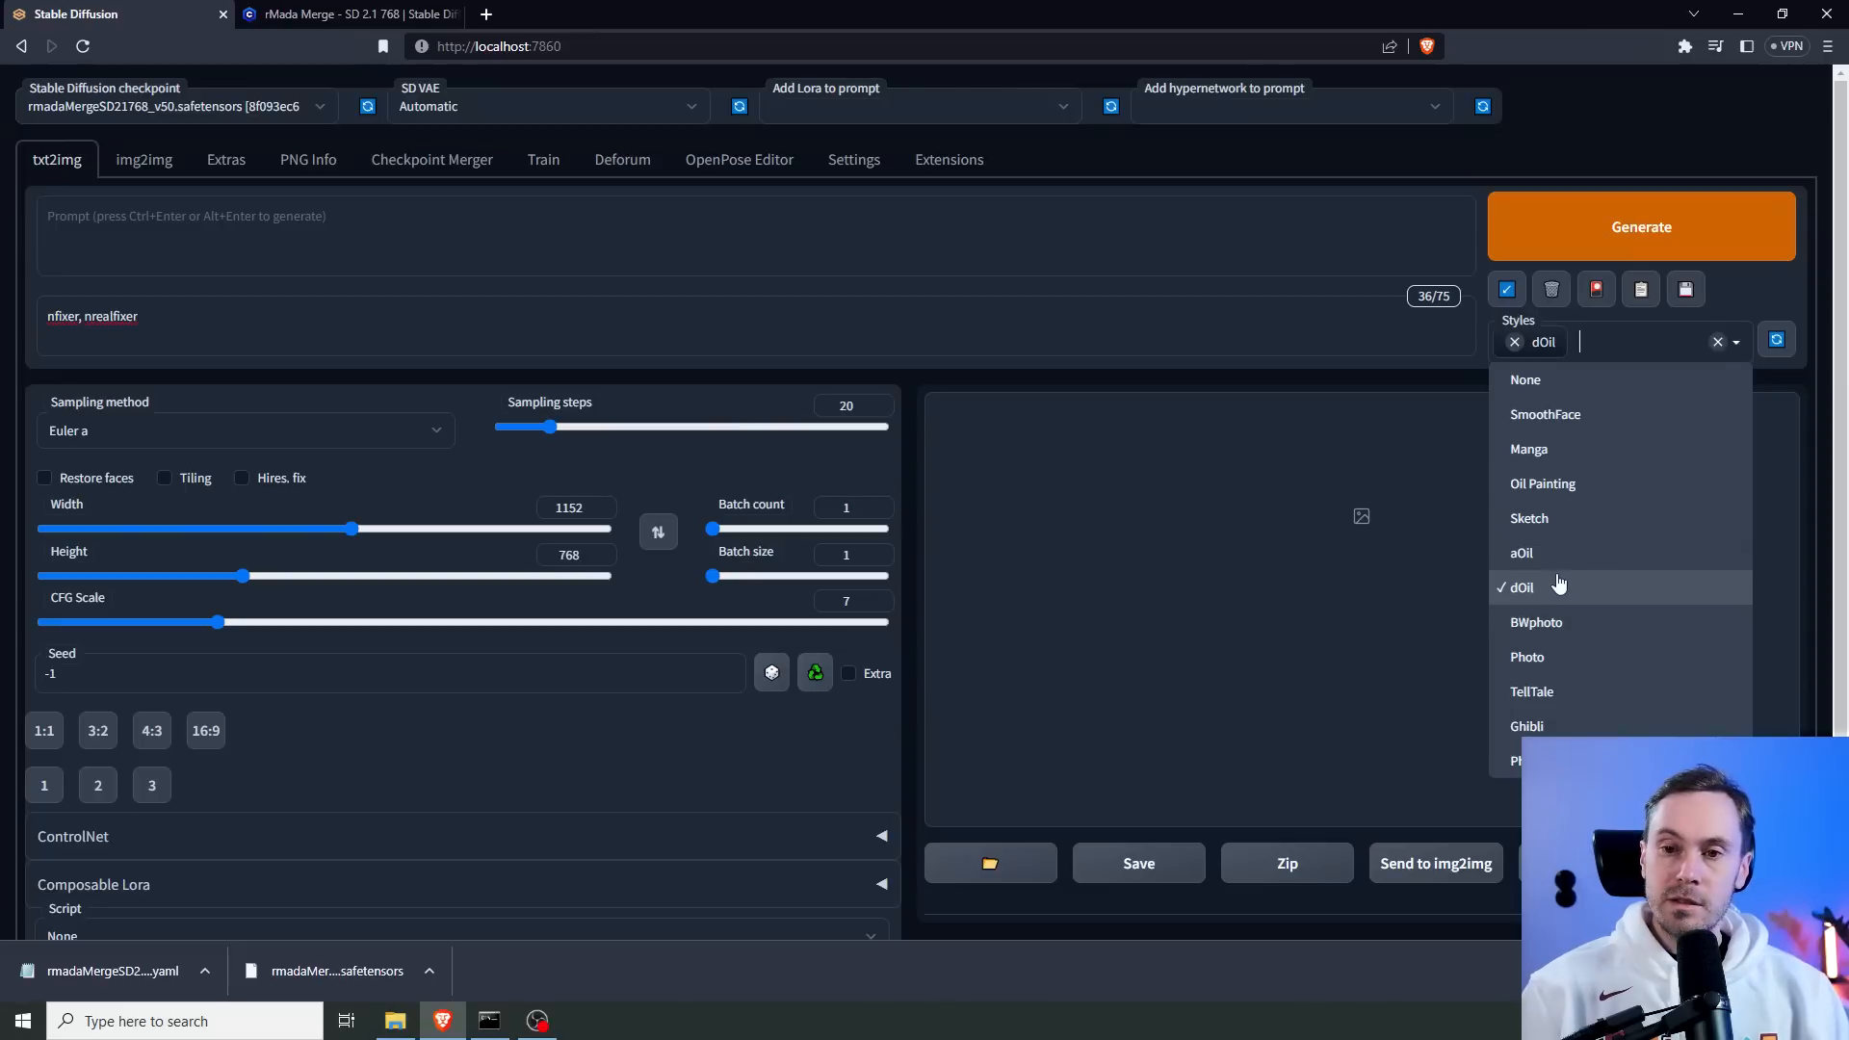
left_click(1599, 388)
left_click(1595, 344)
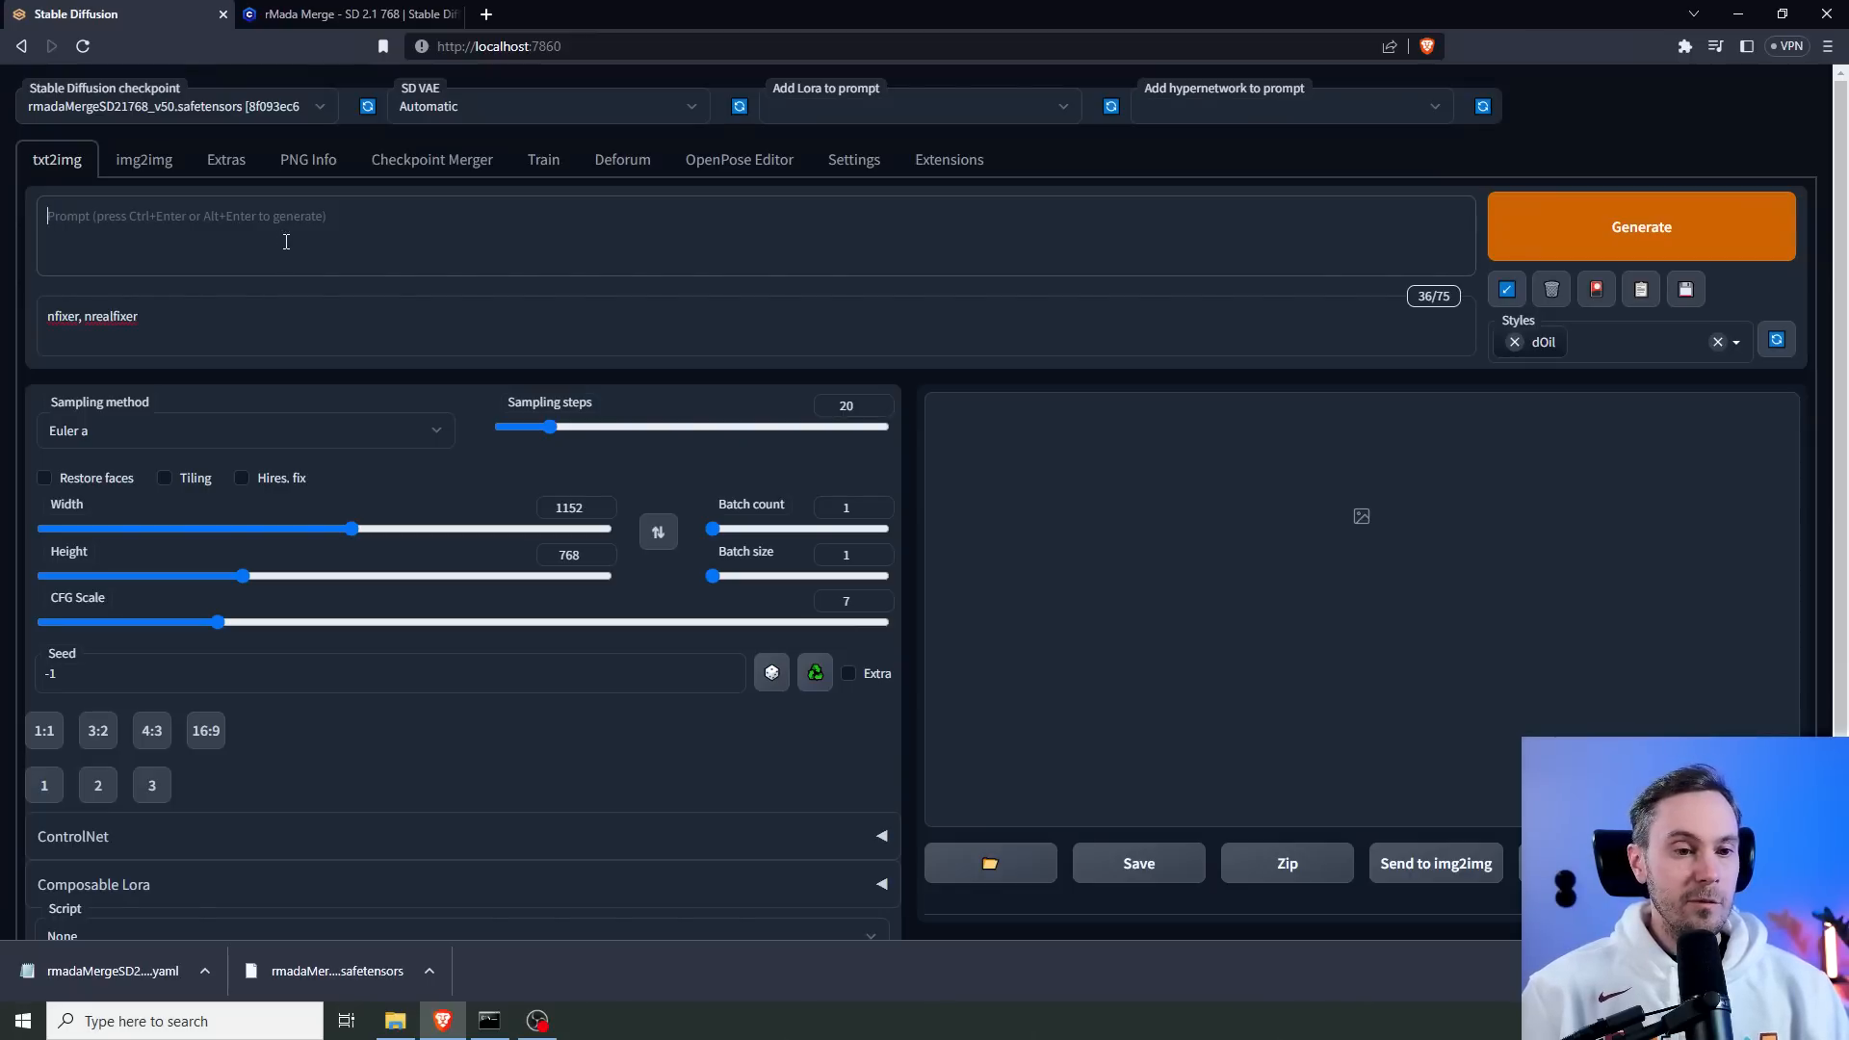
Enter the prompt "exotic alien dishes on a buffet table" and give the whole phrase an emphasis weight of 1.1.
left_click(234, 230)
type("exotic alien dishes o")
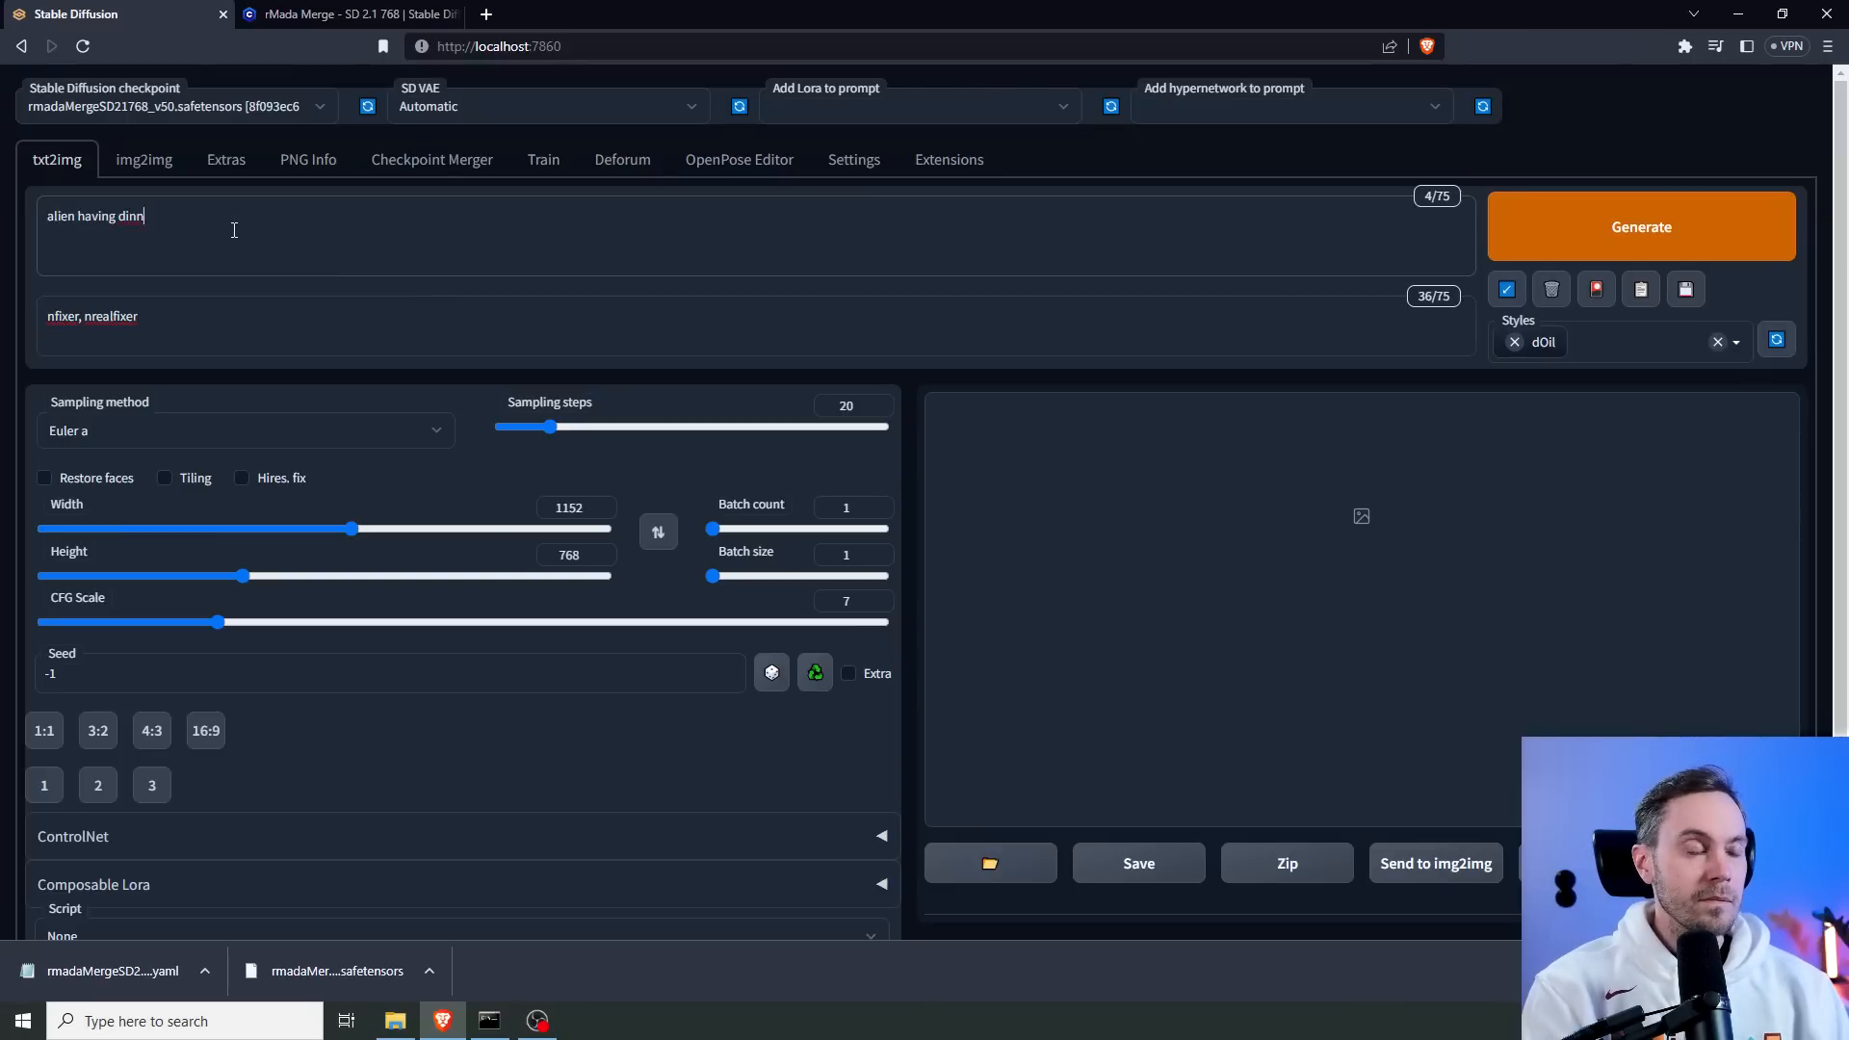
type("n a buffet table")
key("ctrl+a")
key("ctrl+Up")
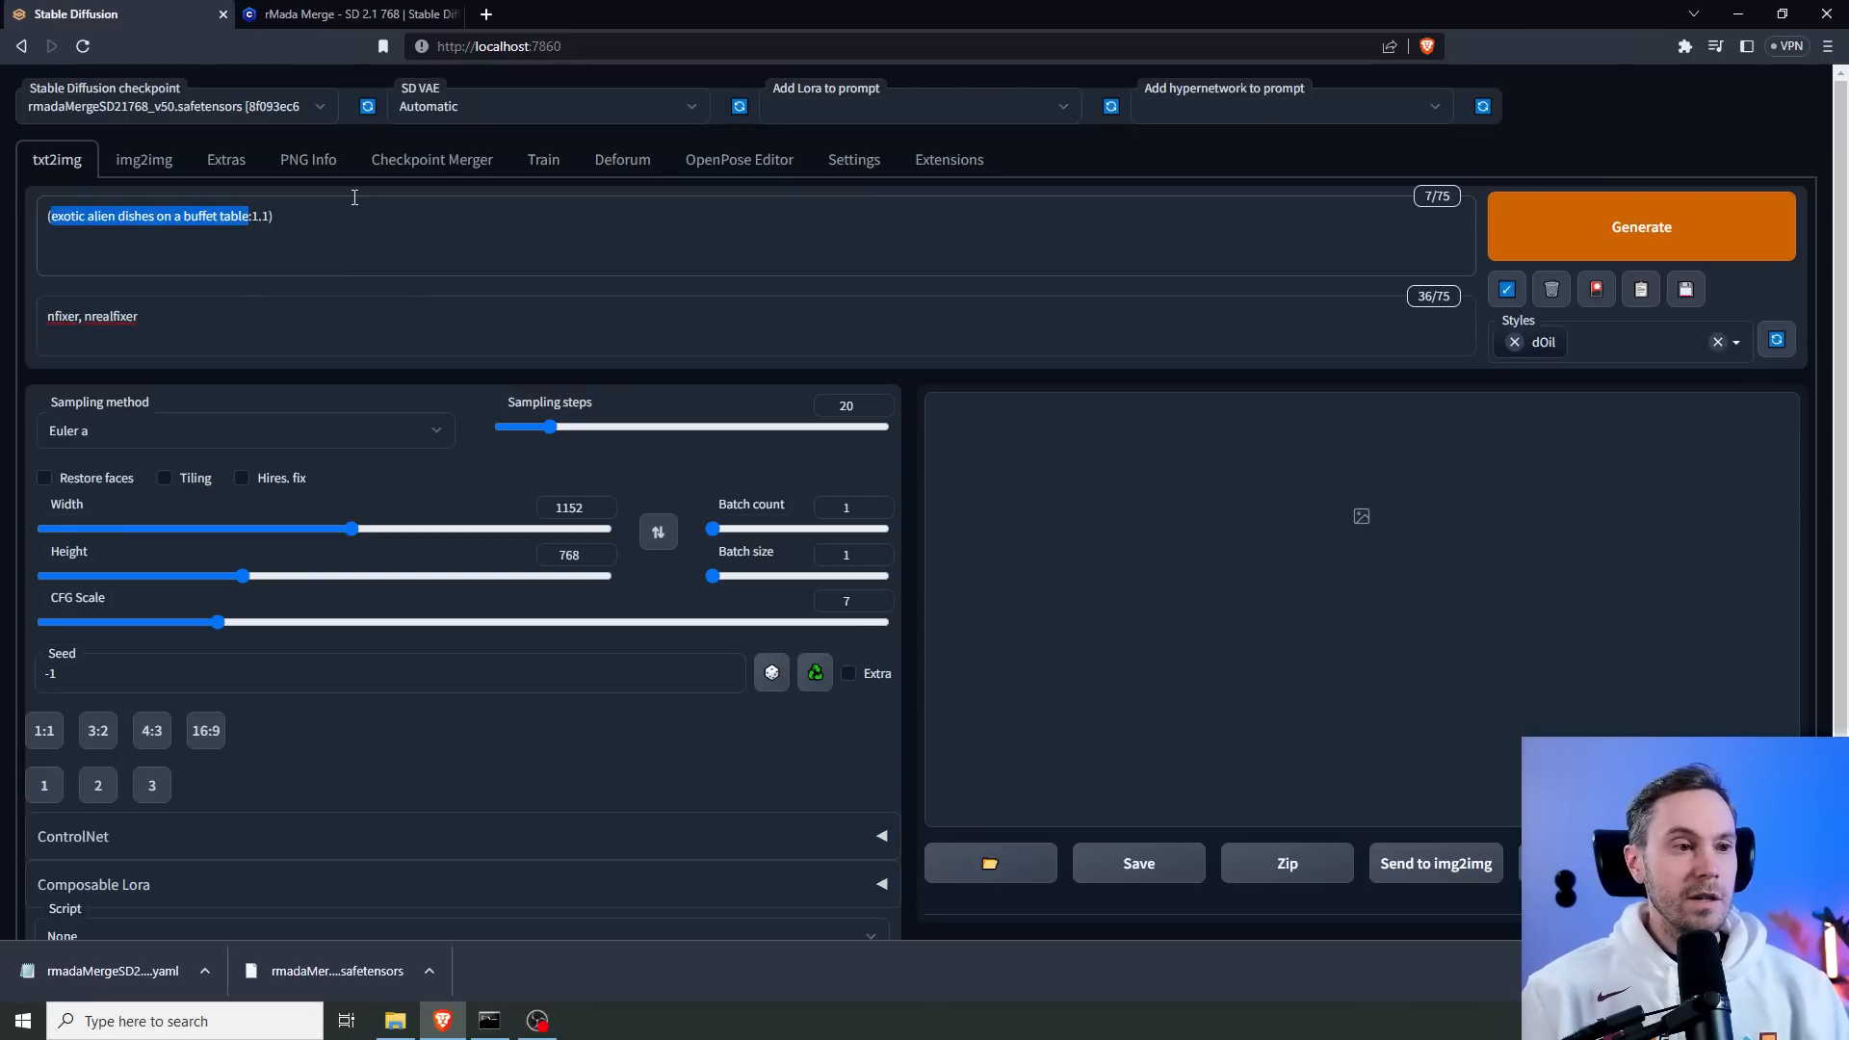
left_click(363, 232)
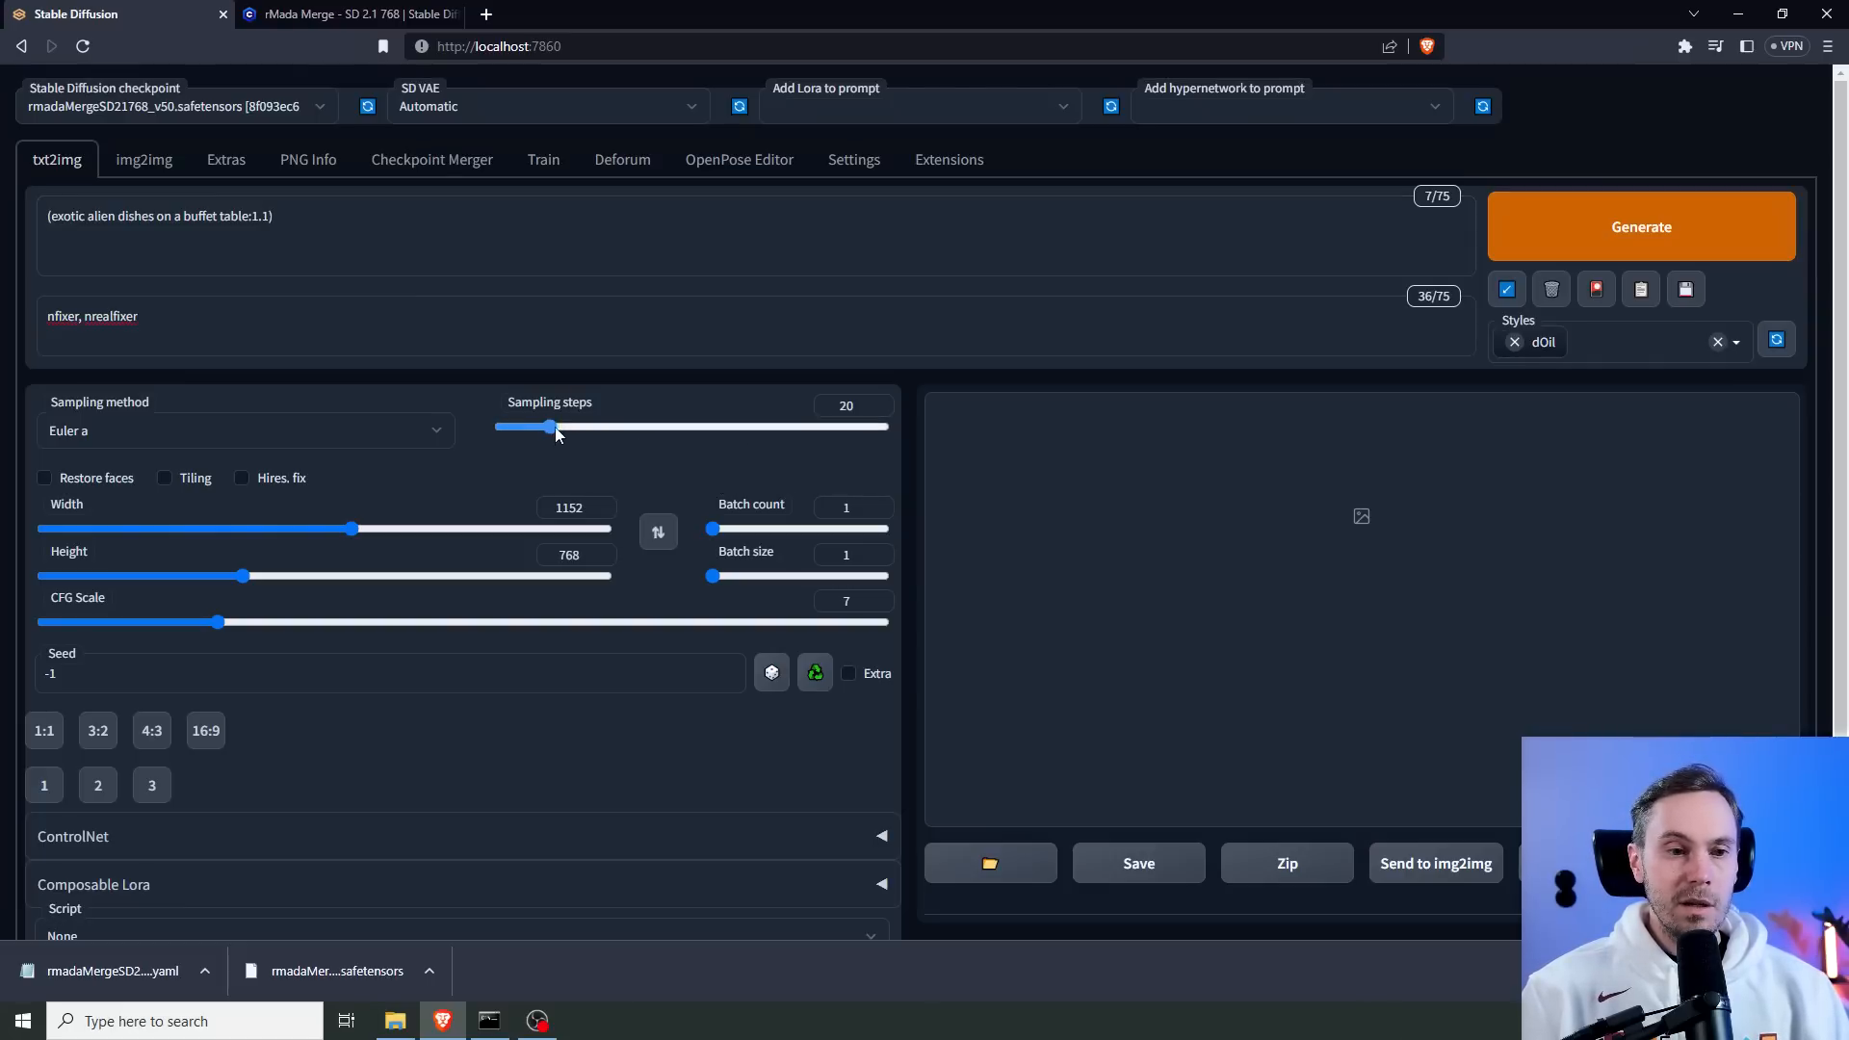
Generate a batch count of 4 images with 25 sampling steps and view the resulting grid enlarged.
left_click_drag(555, 425, 564, 430)
left_click_drag(713, 529, 715, 539)
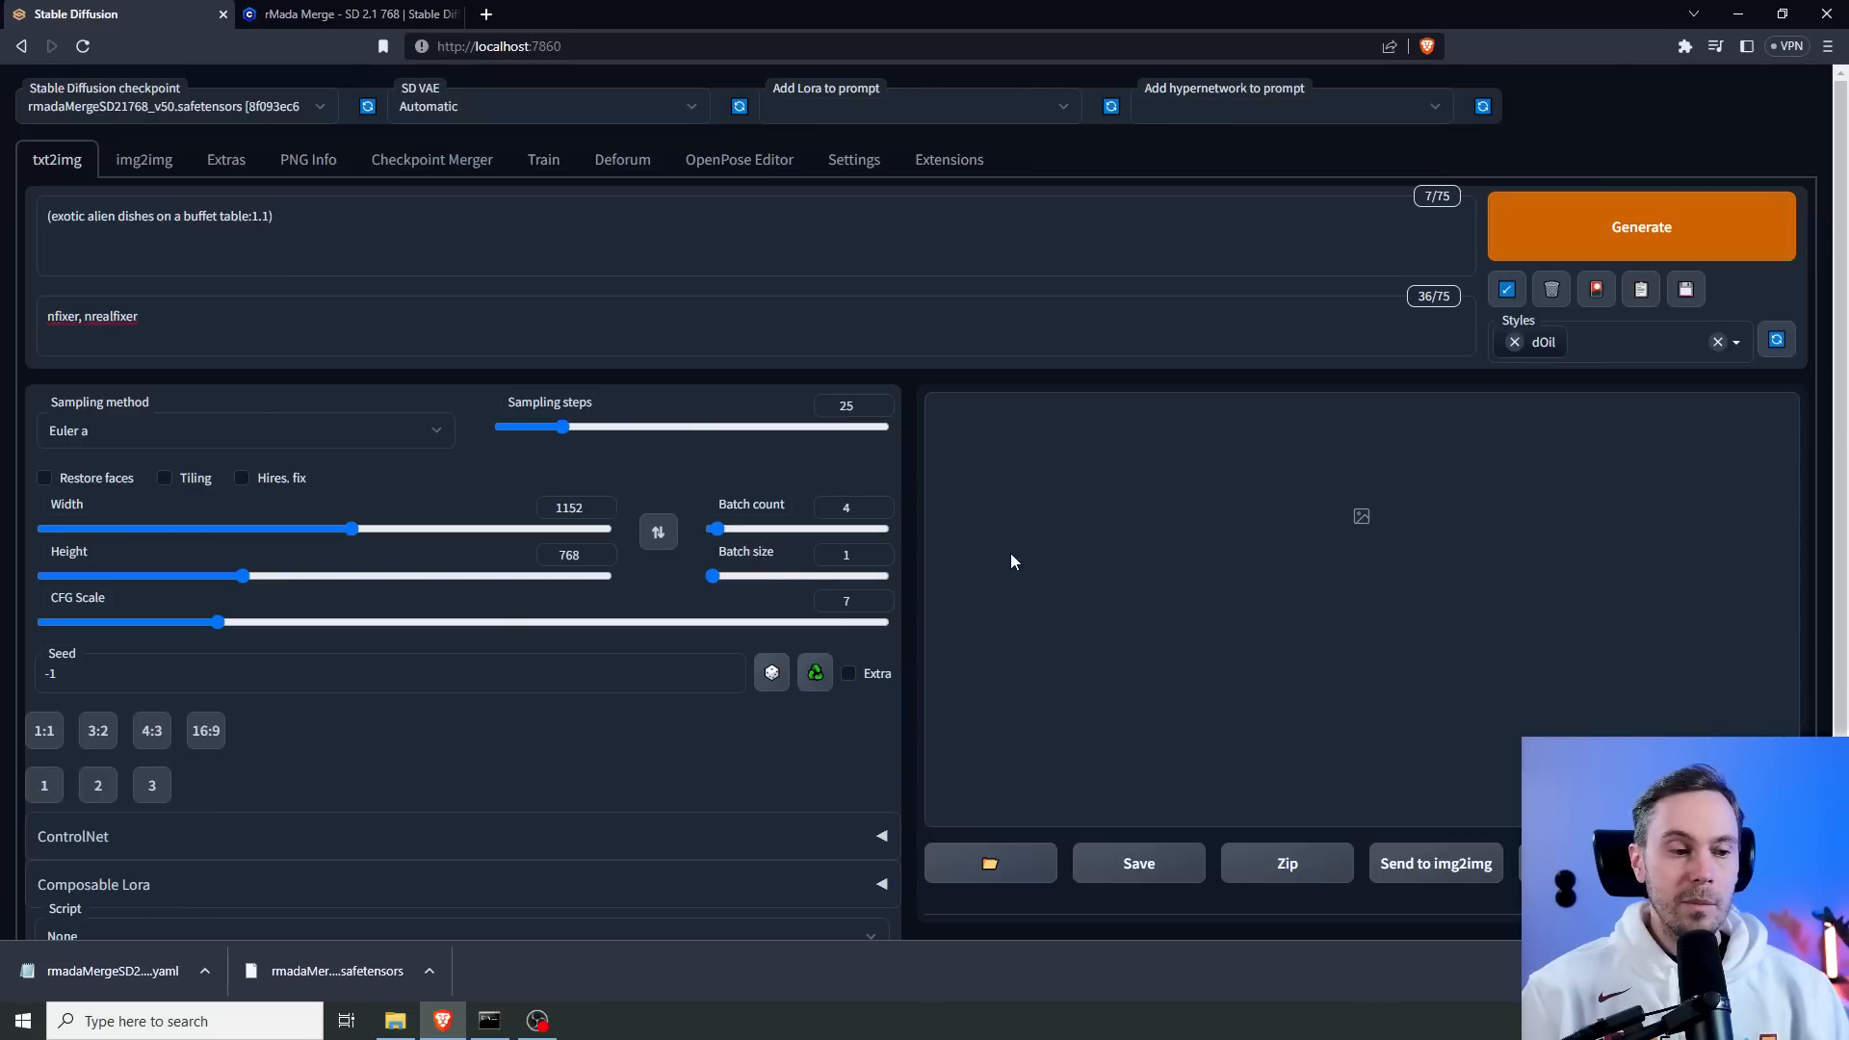
left_click(1541, 241)
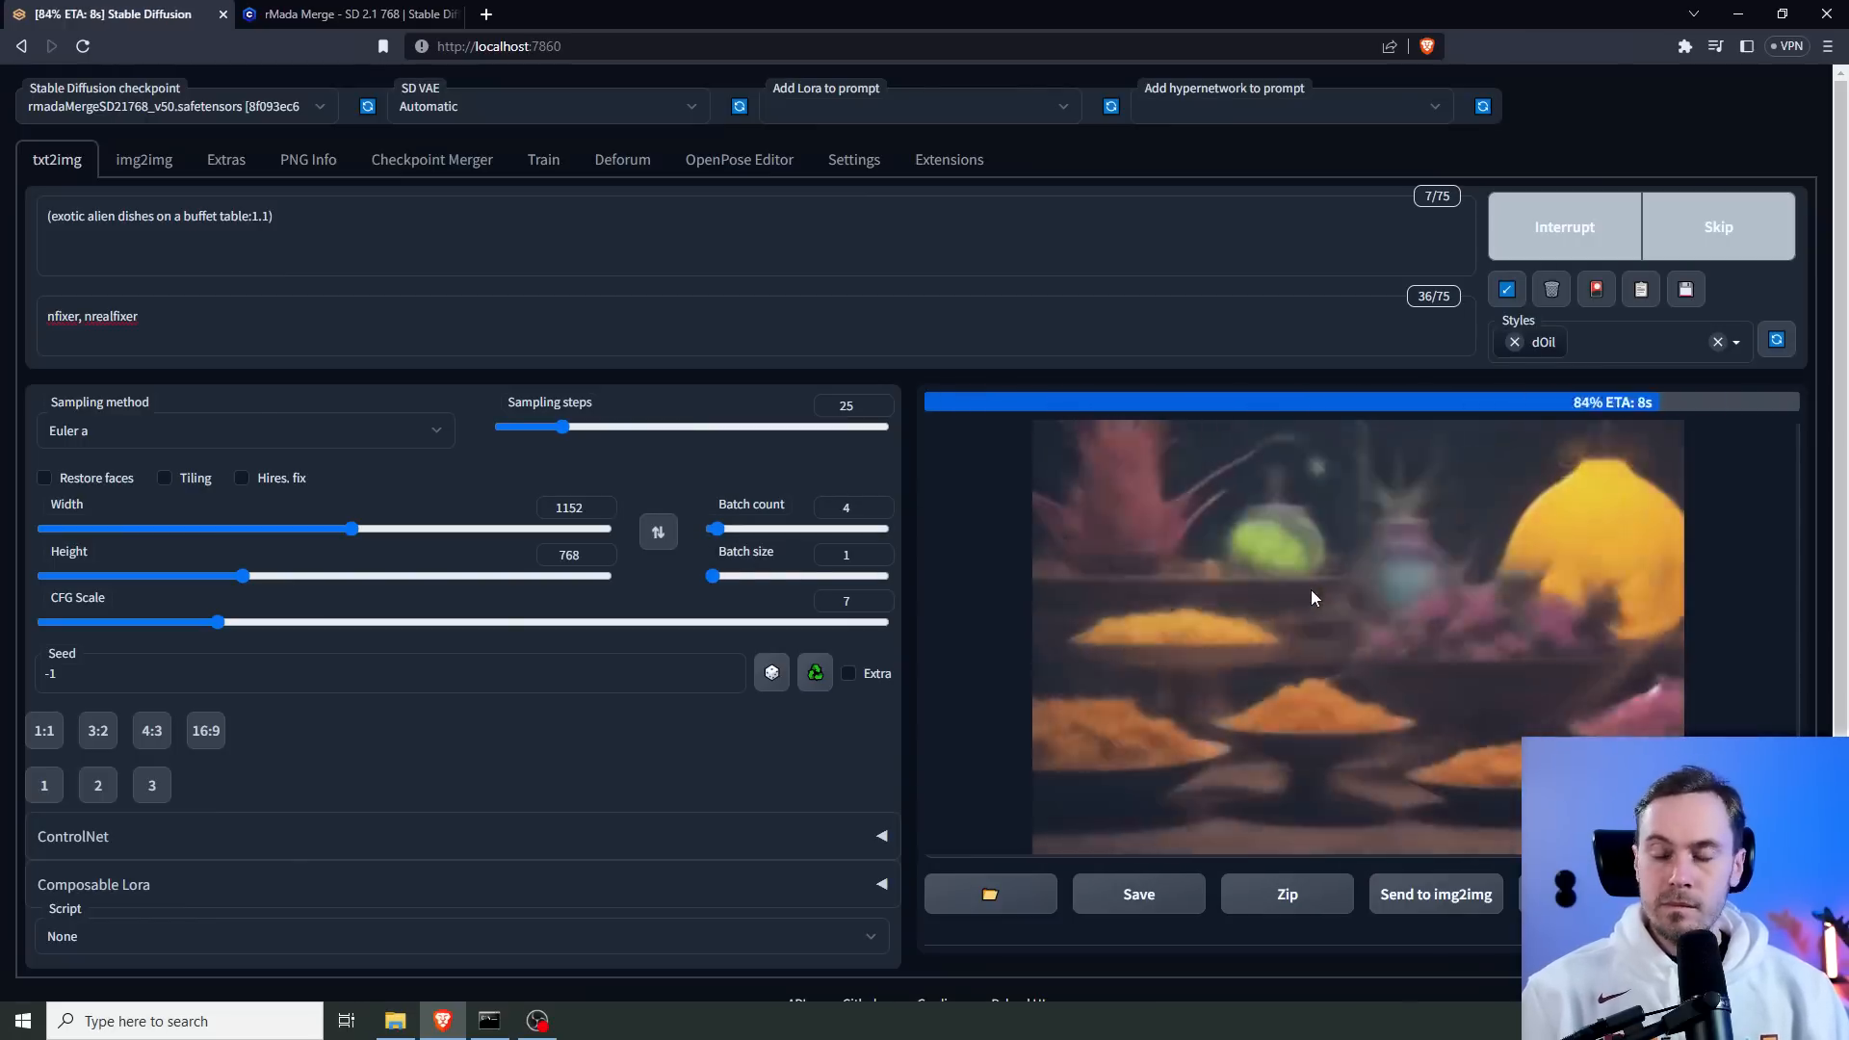
left_click(1309, 597)
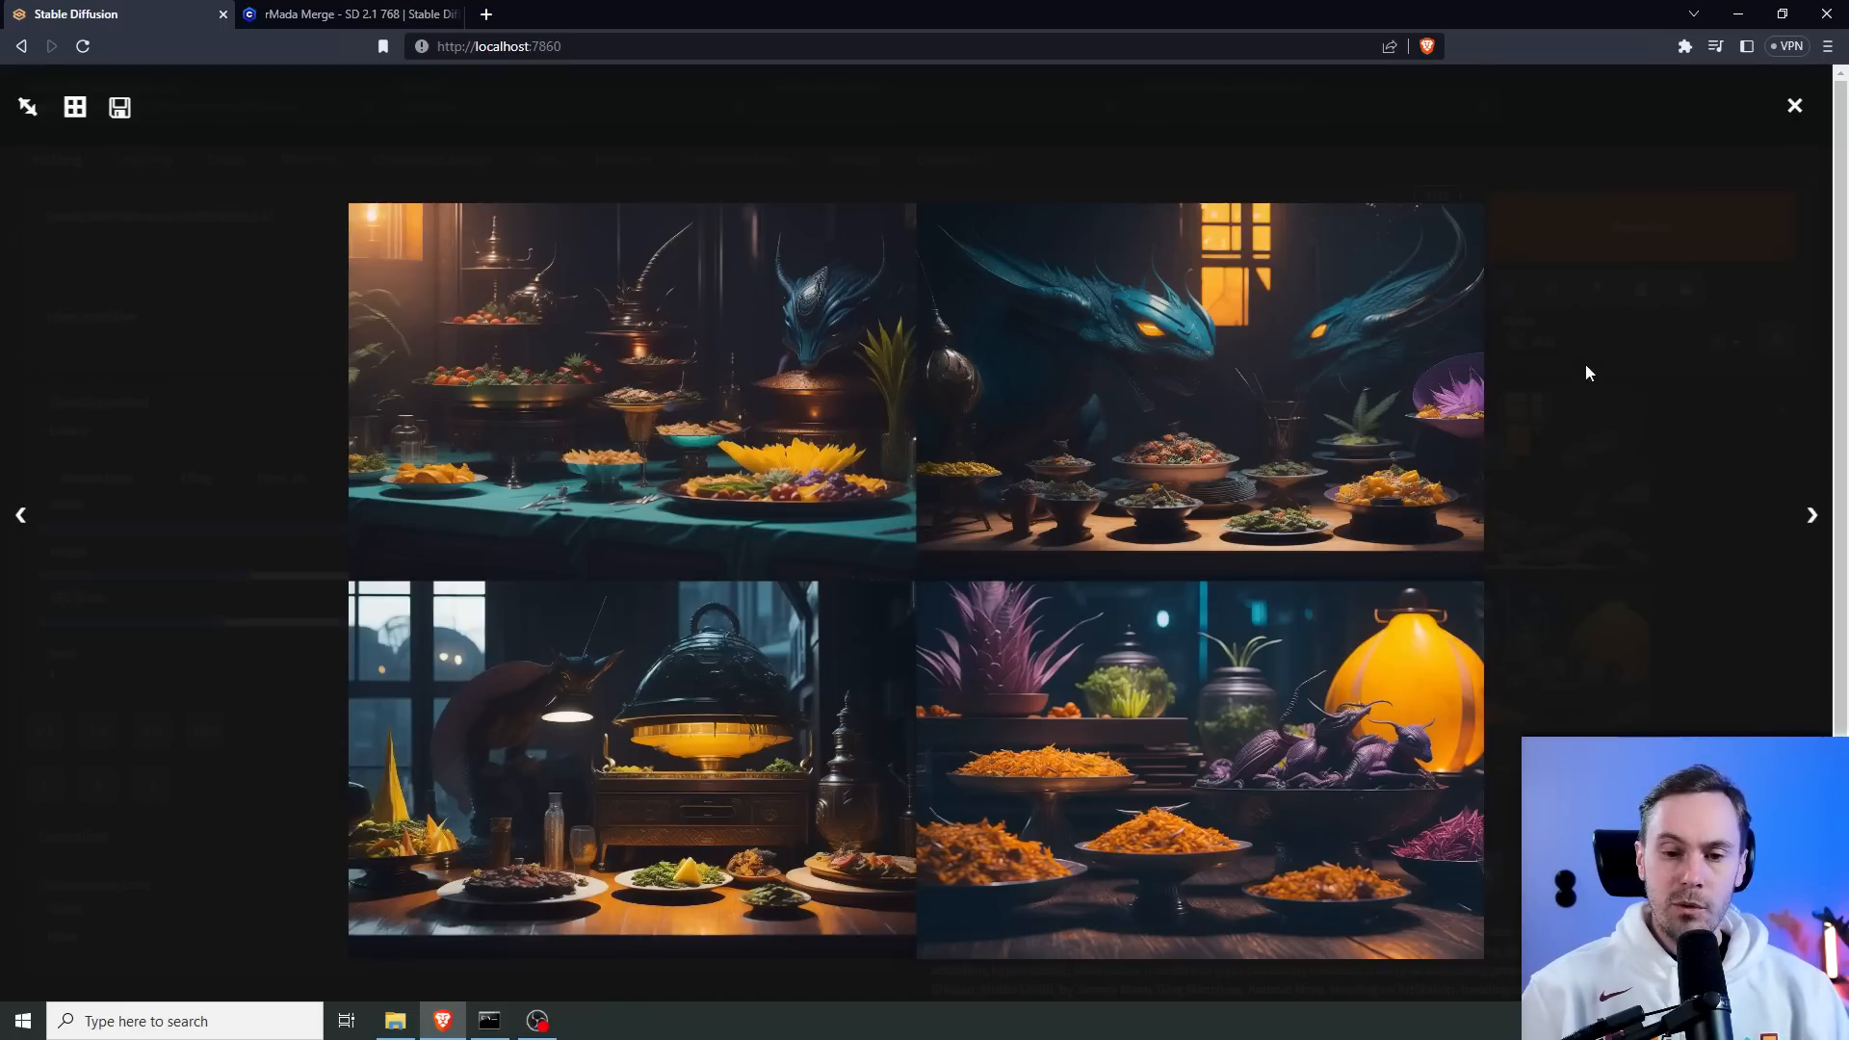
left_click(1795, 105)
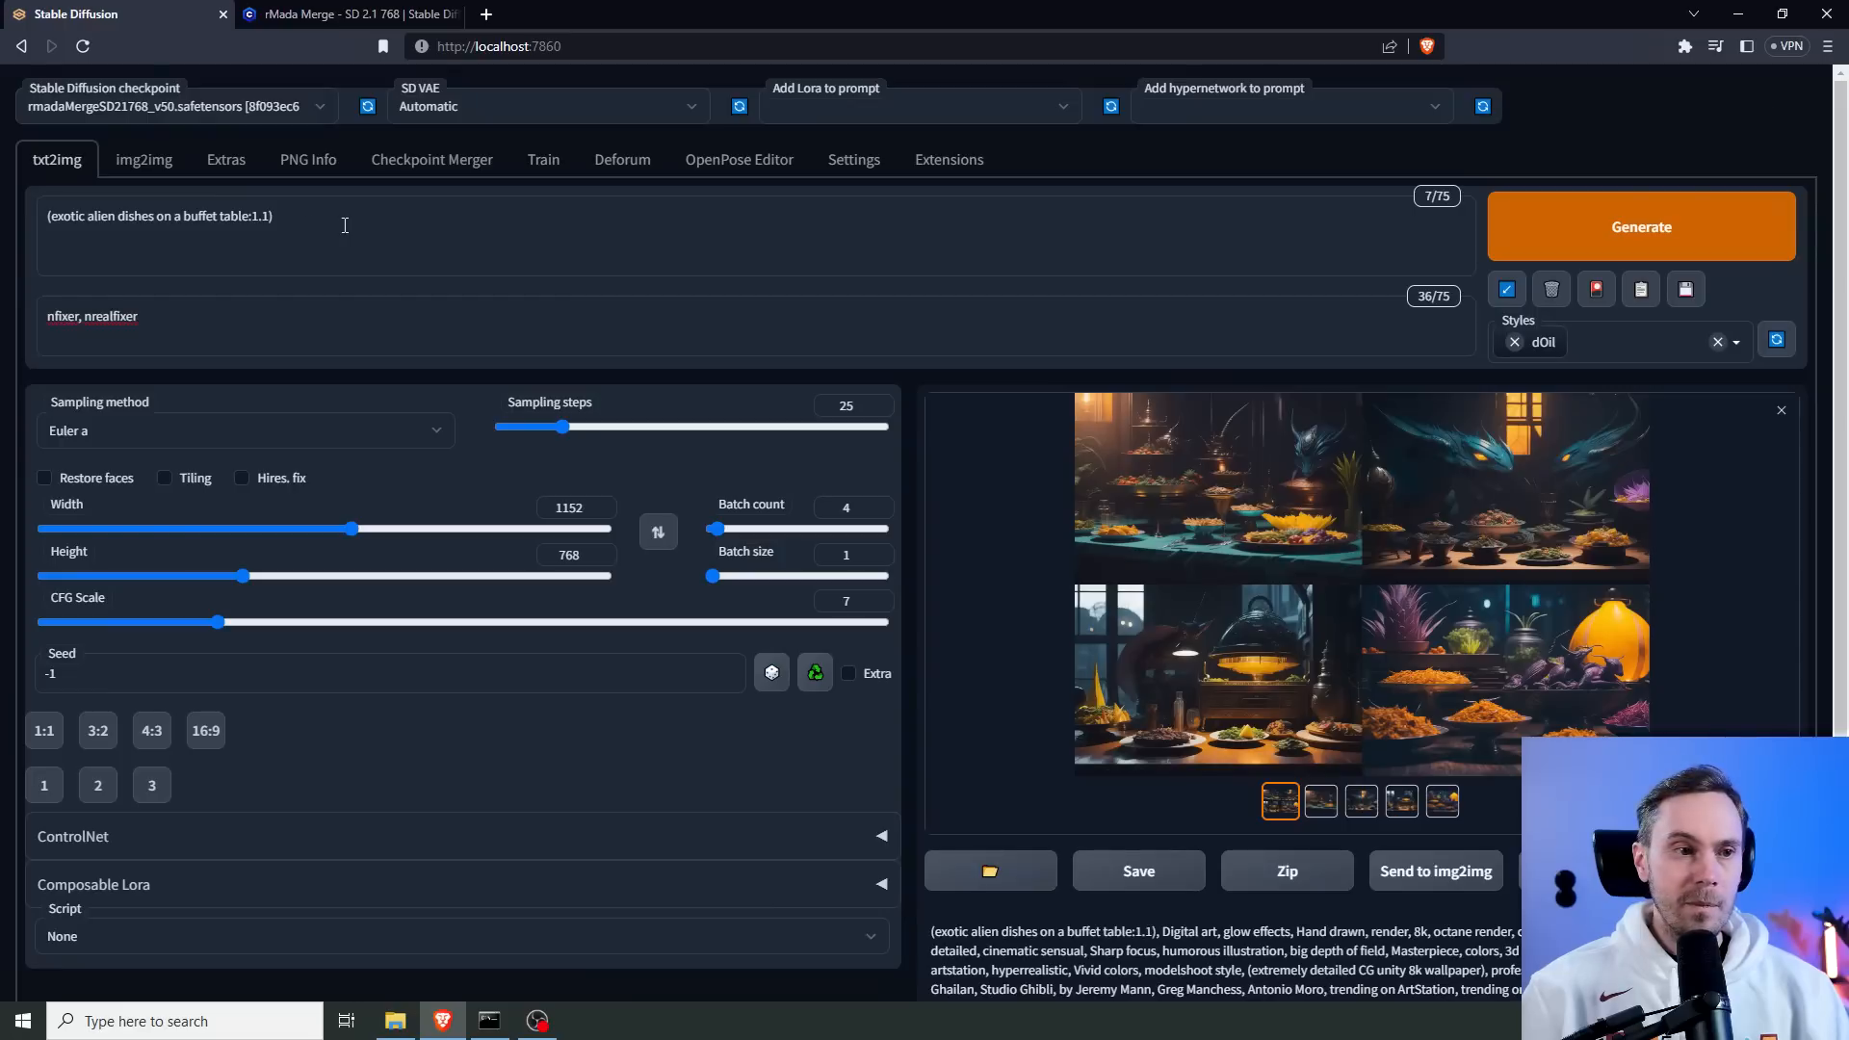
Extend the weighted prompt with "scifi spaceship interior background, luminescent lighting, volumetric lighting".
type(", ")
type("scifi space")
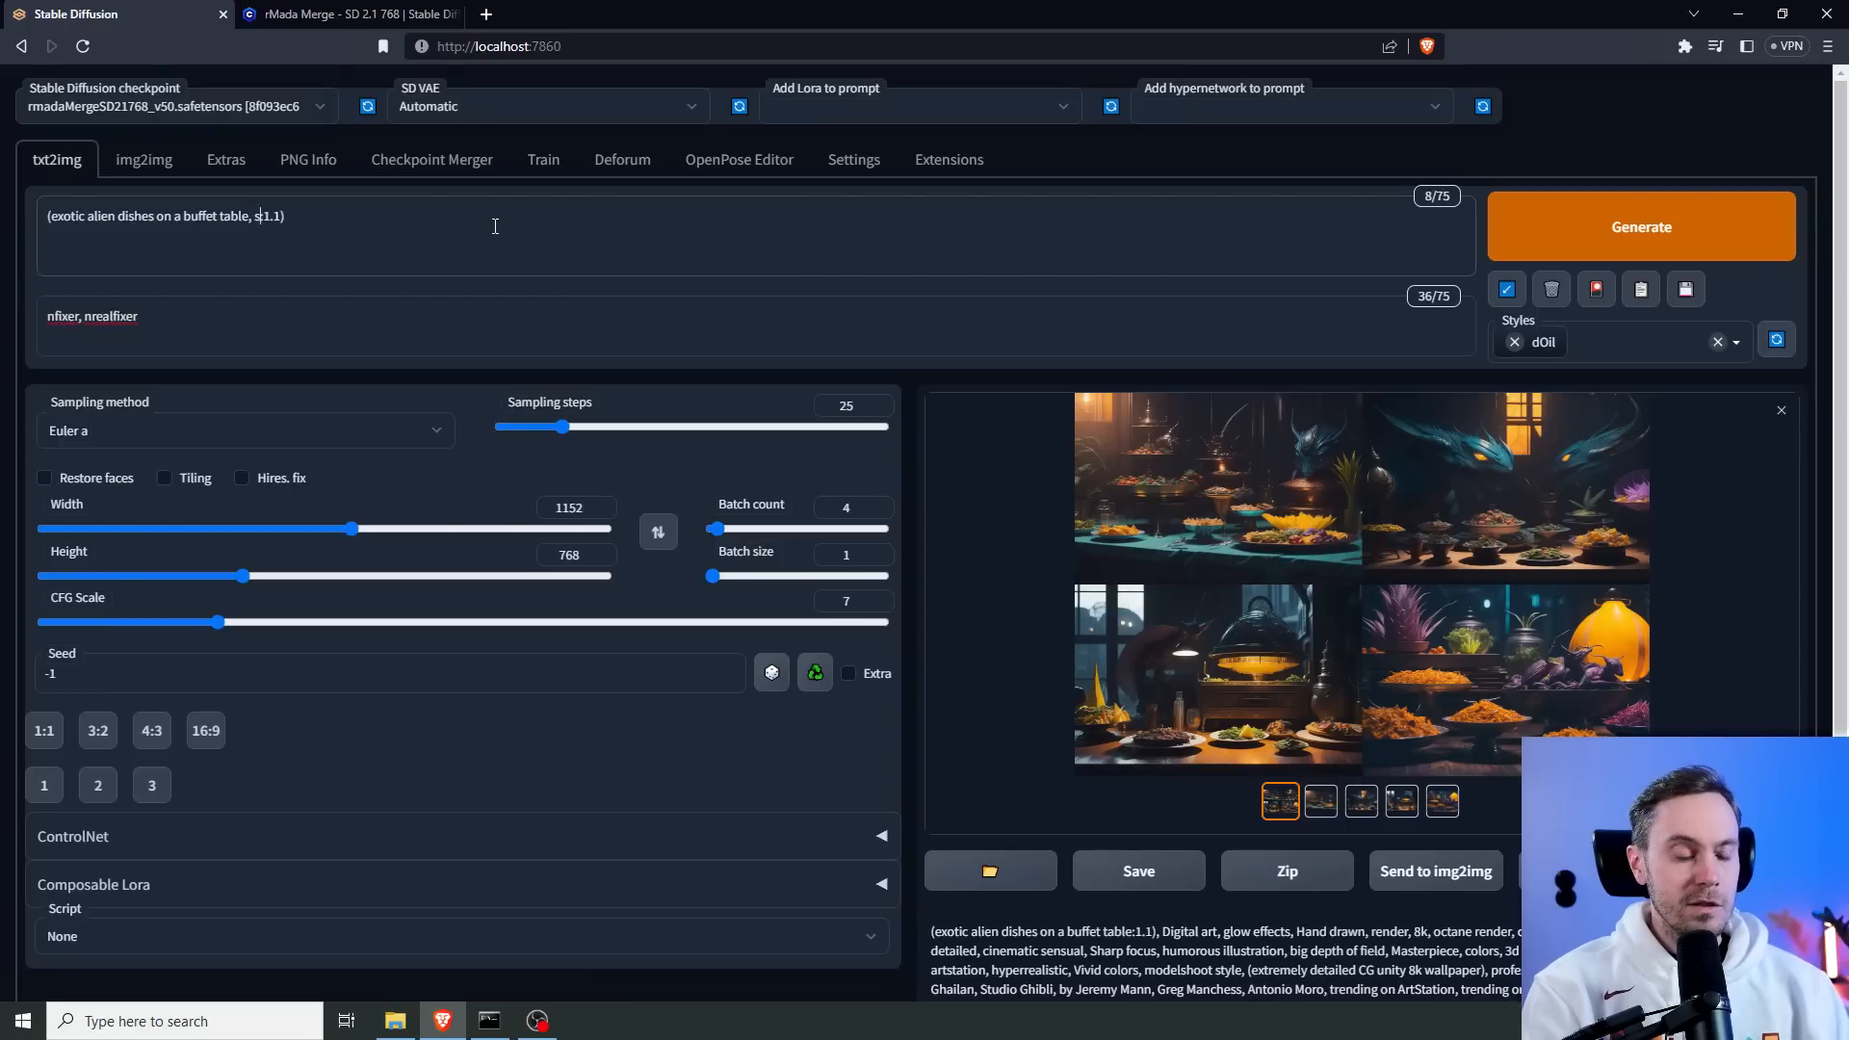
type("ship interior backgroun")
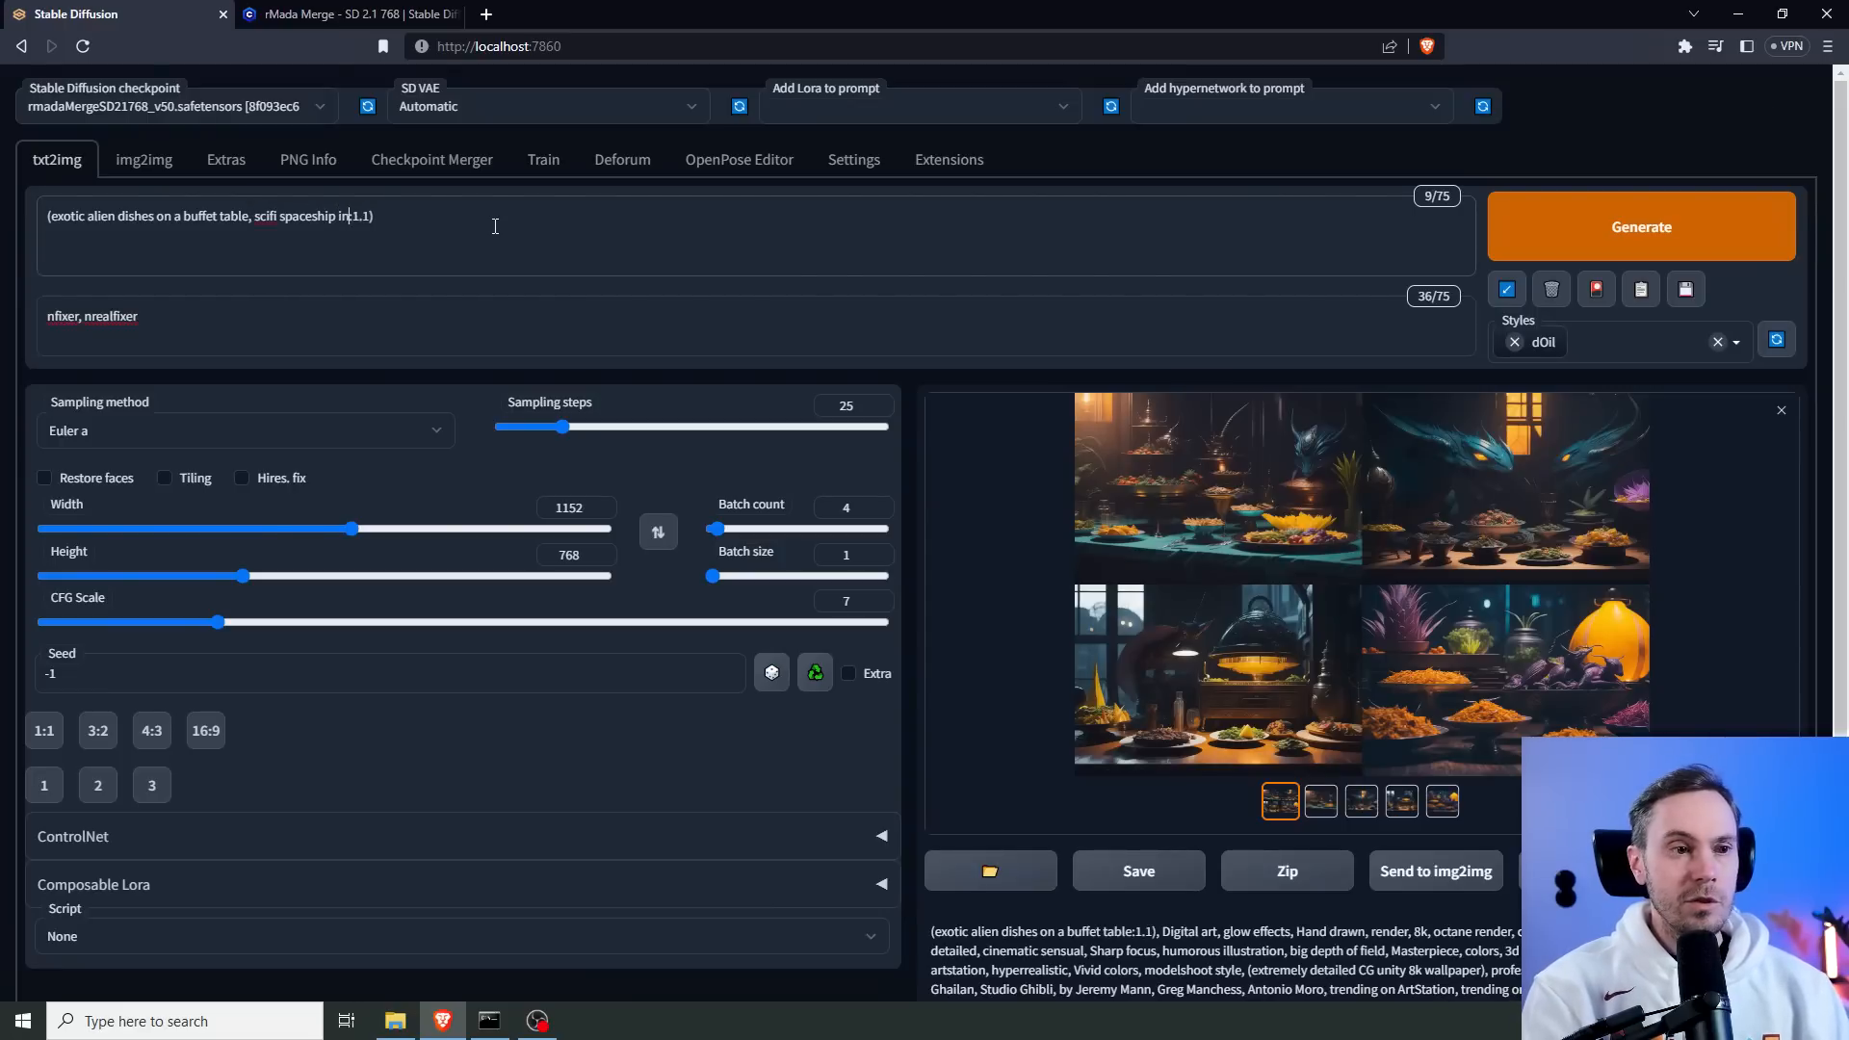
type("d")
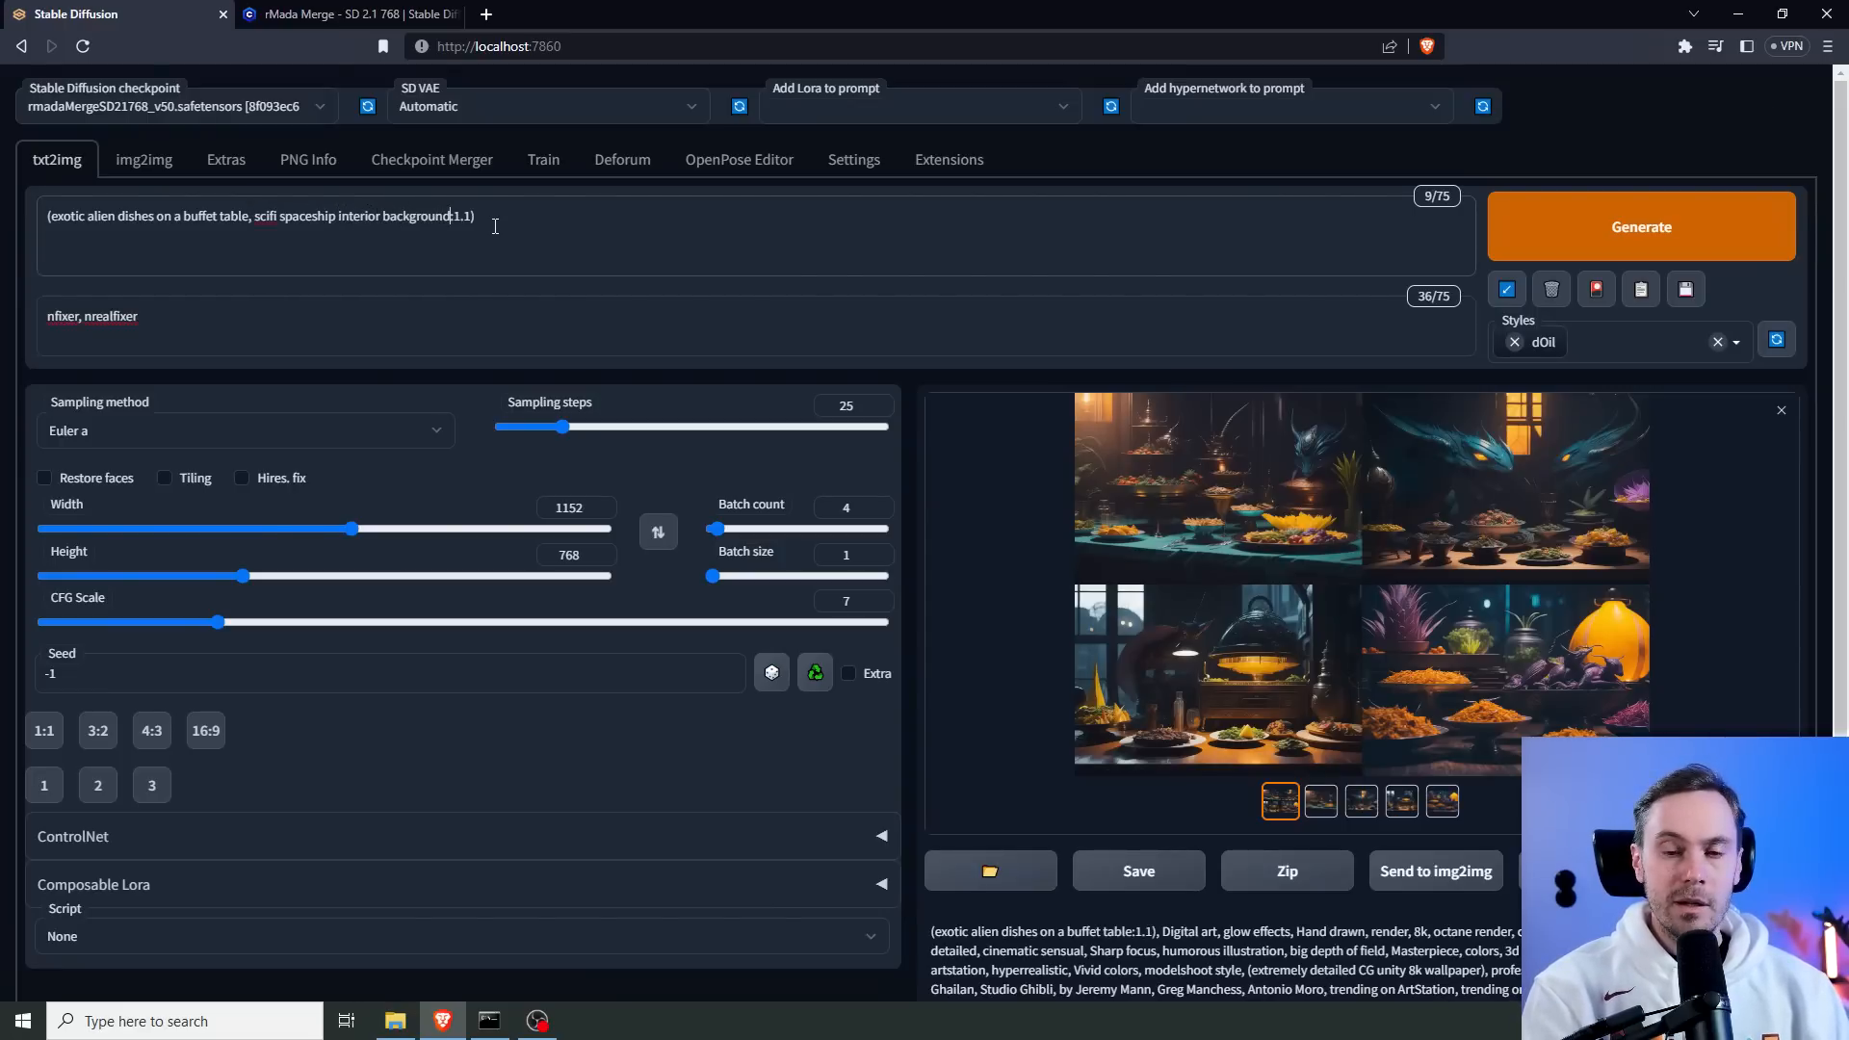
type(", luminescent lighting")
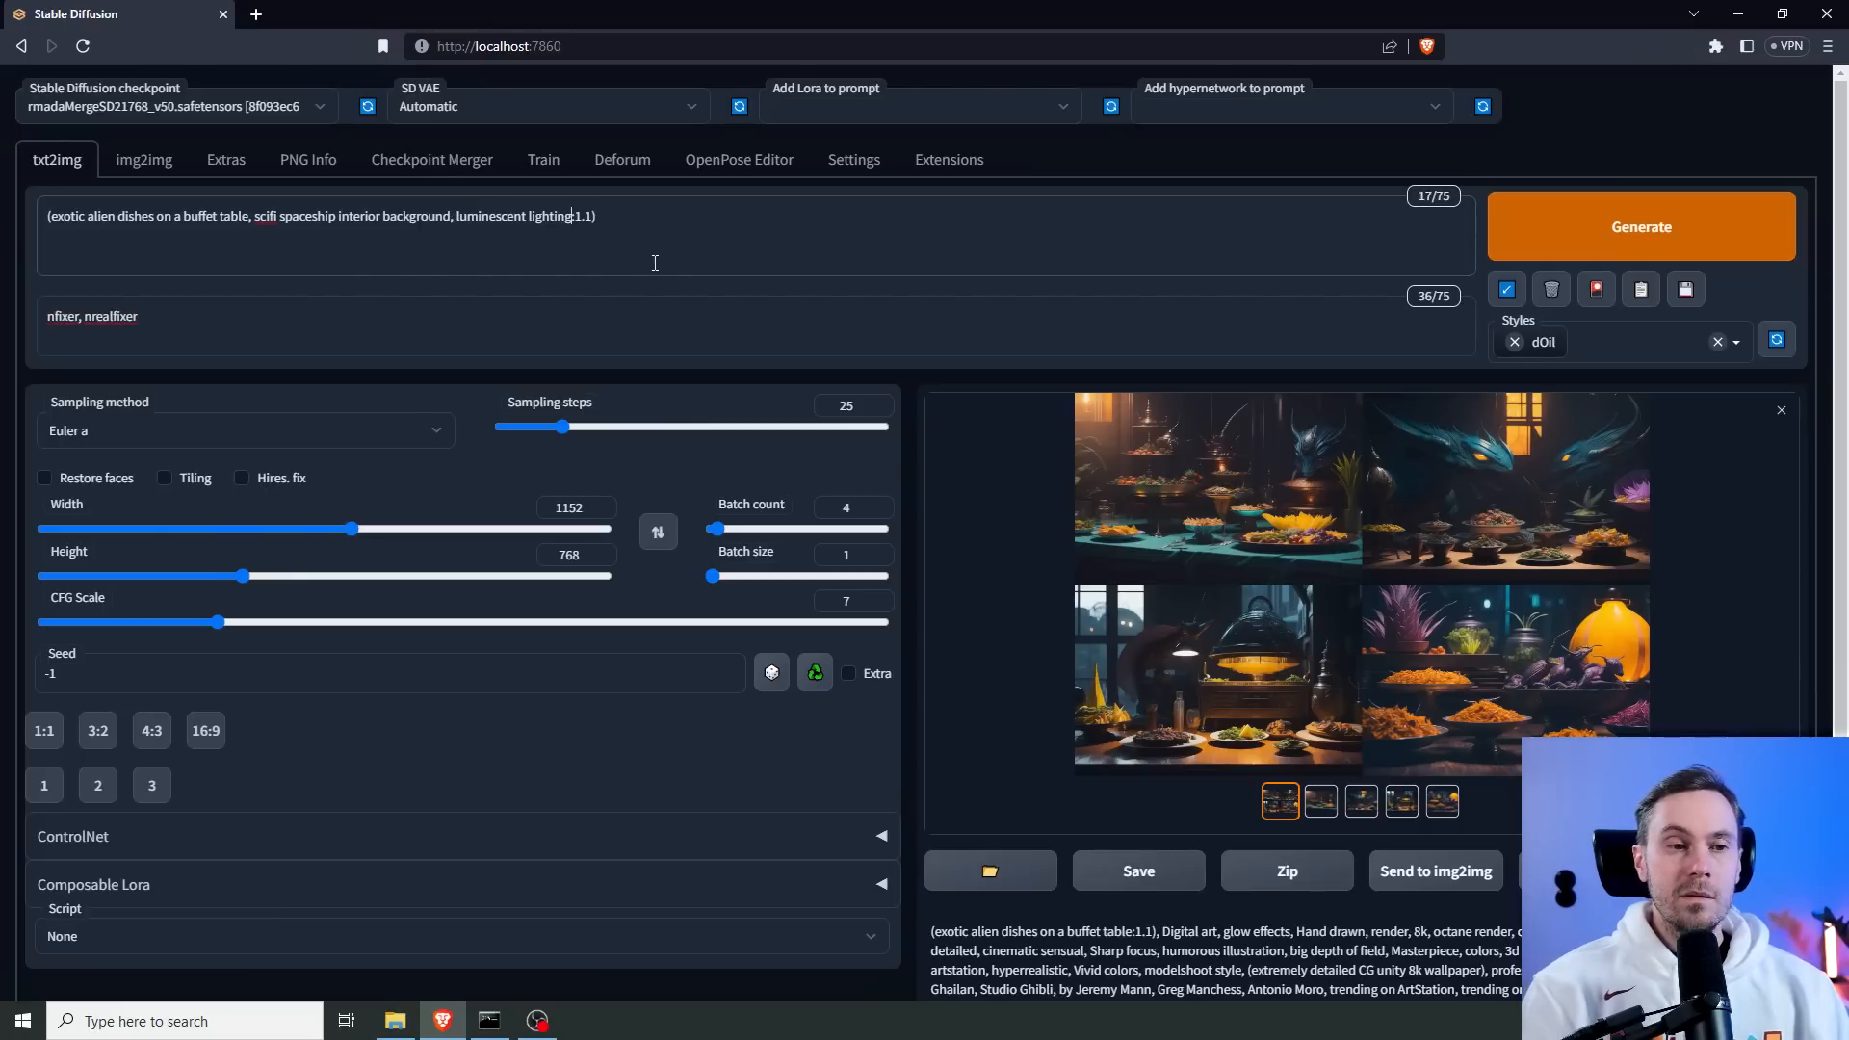
type(", volumetric")
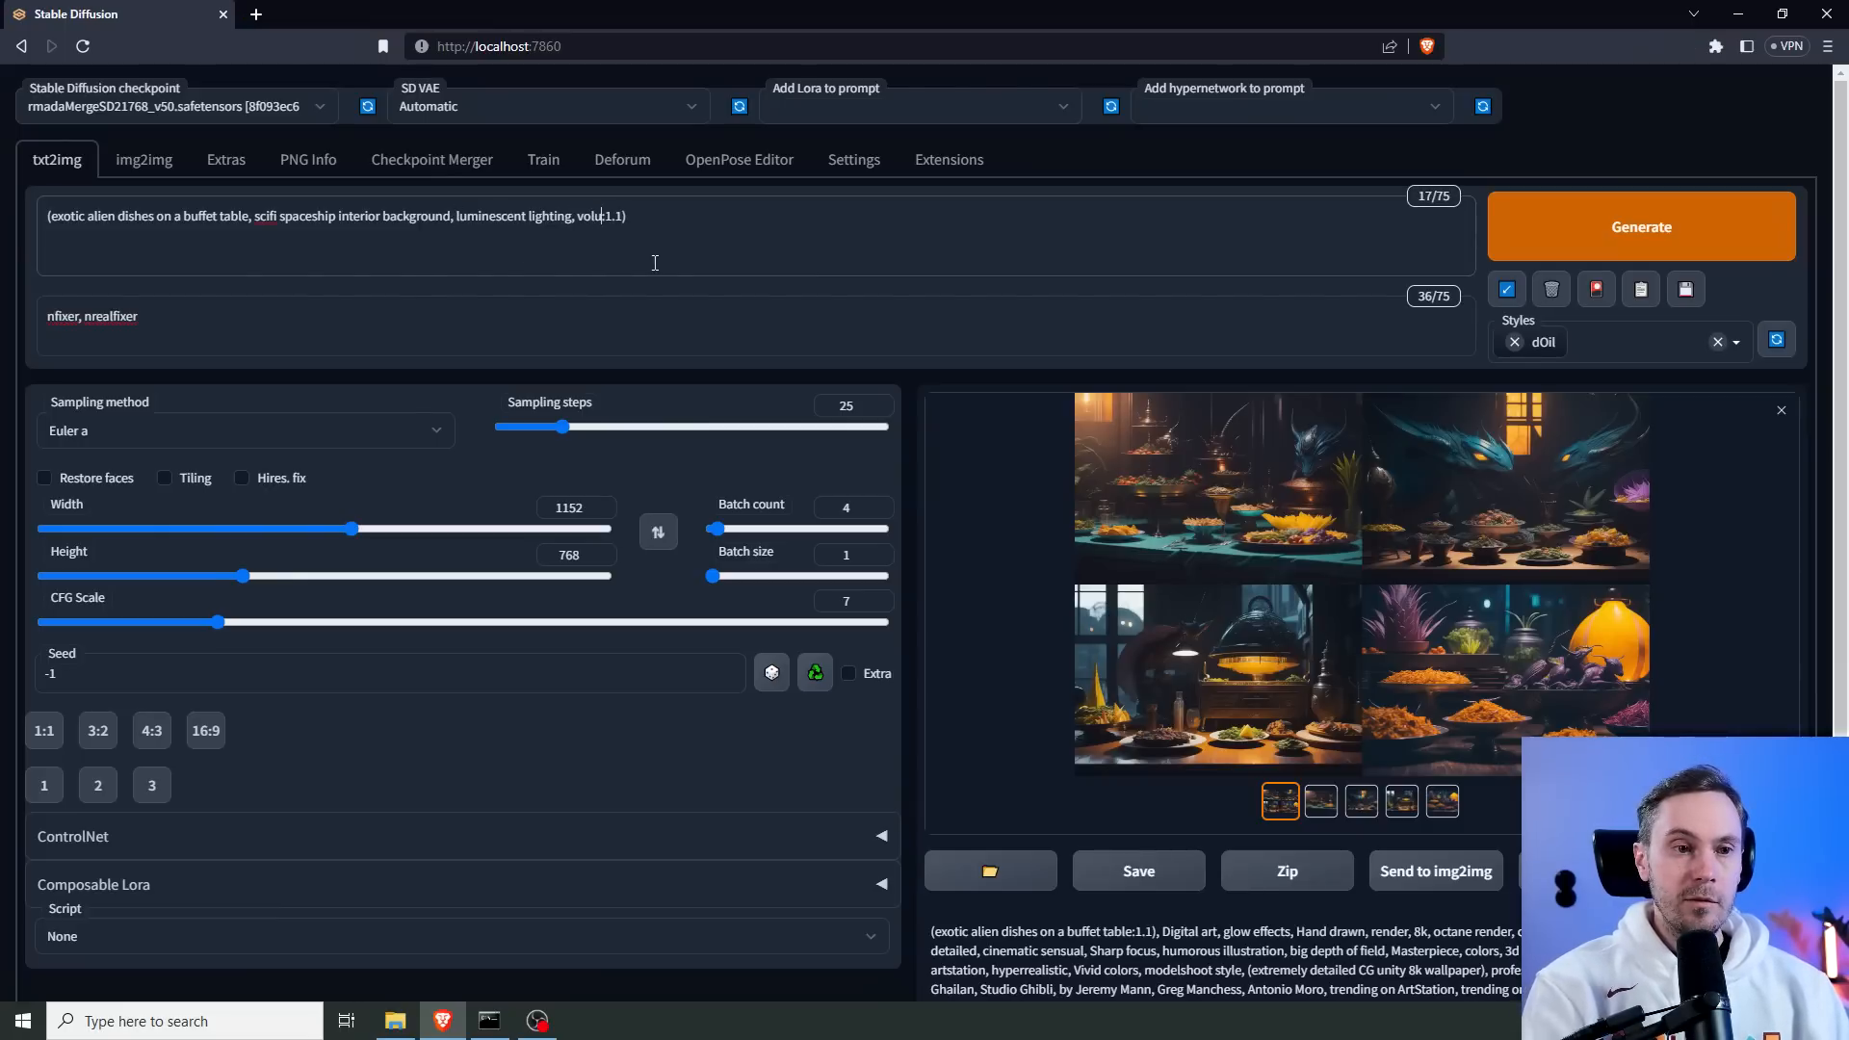
type(" lighting")
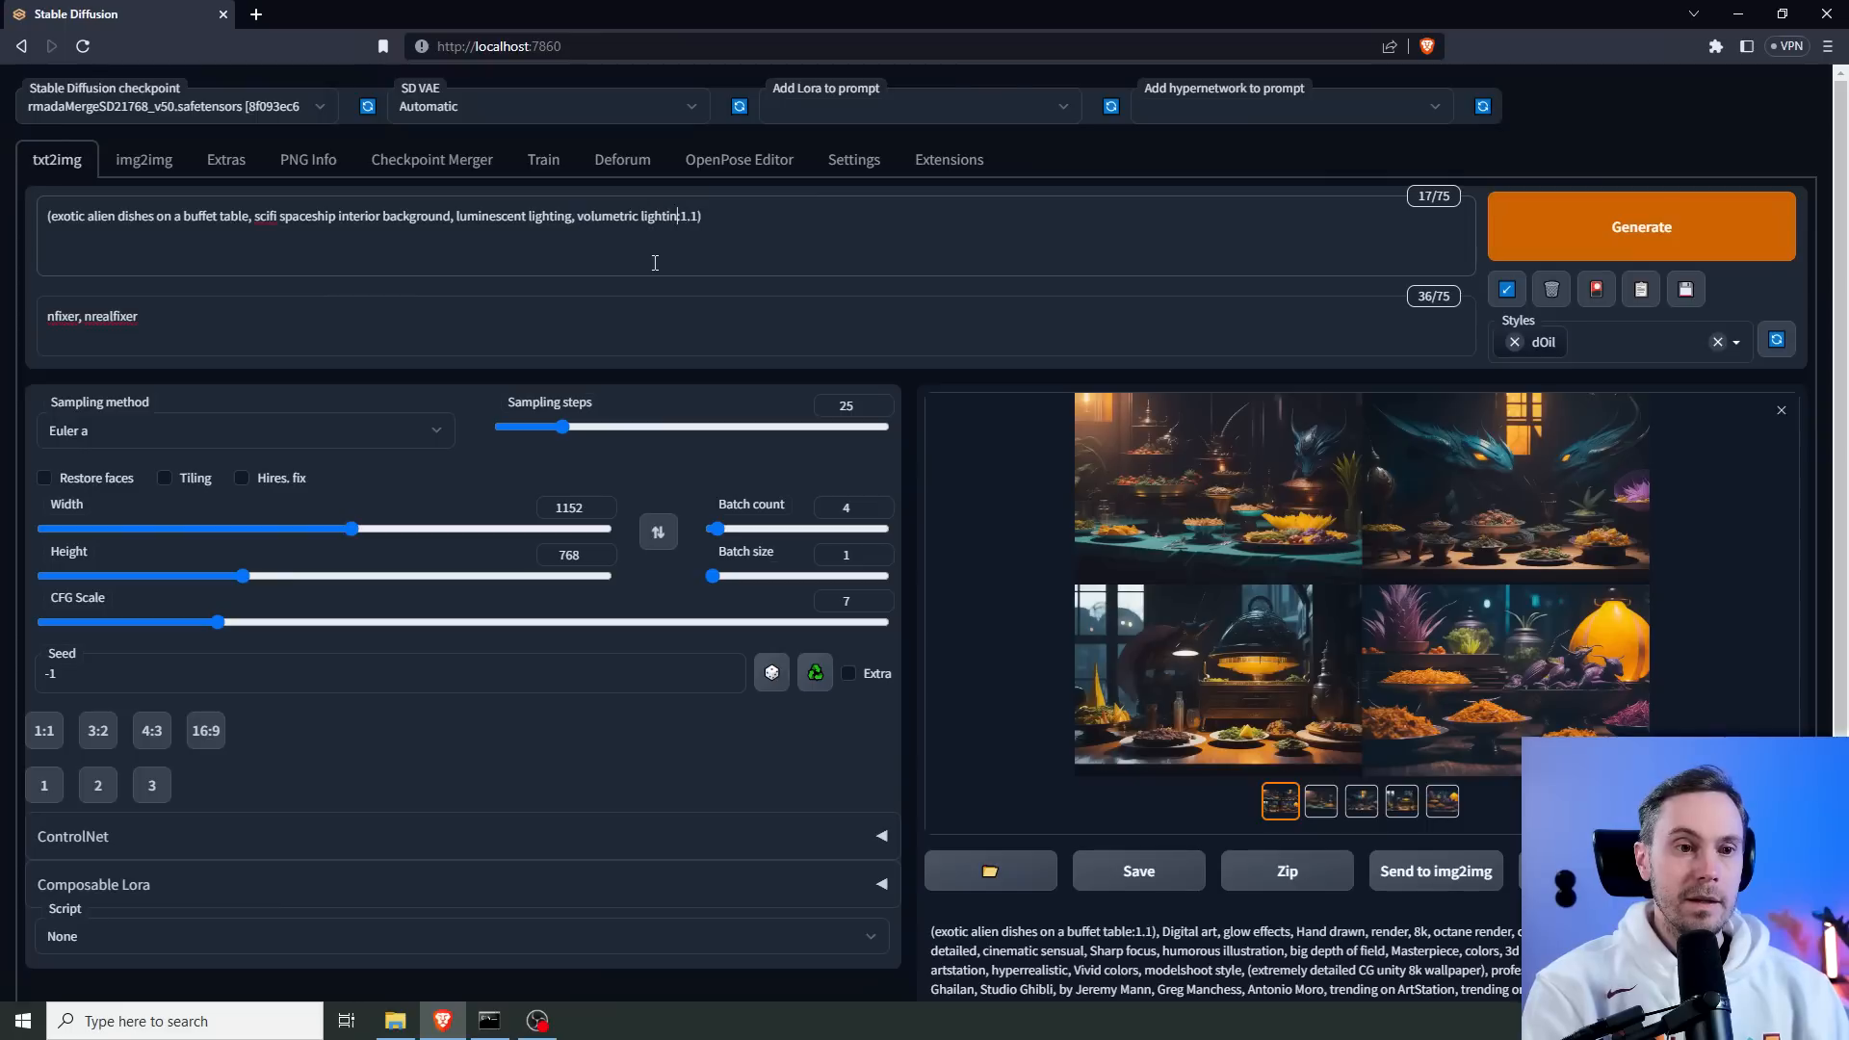
Generate images from the extended prompt and inspect the new grid at enlarged size.
left_click(1618, 229)
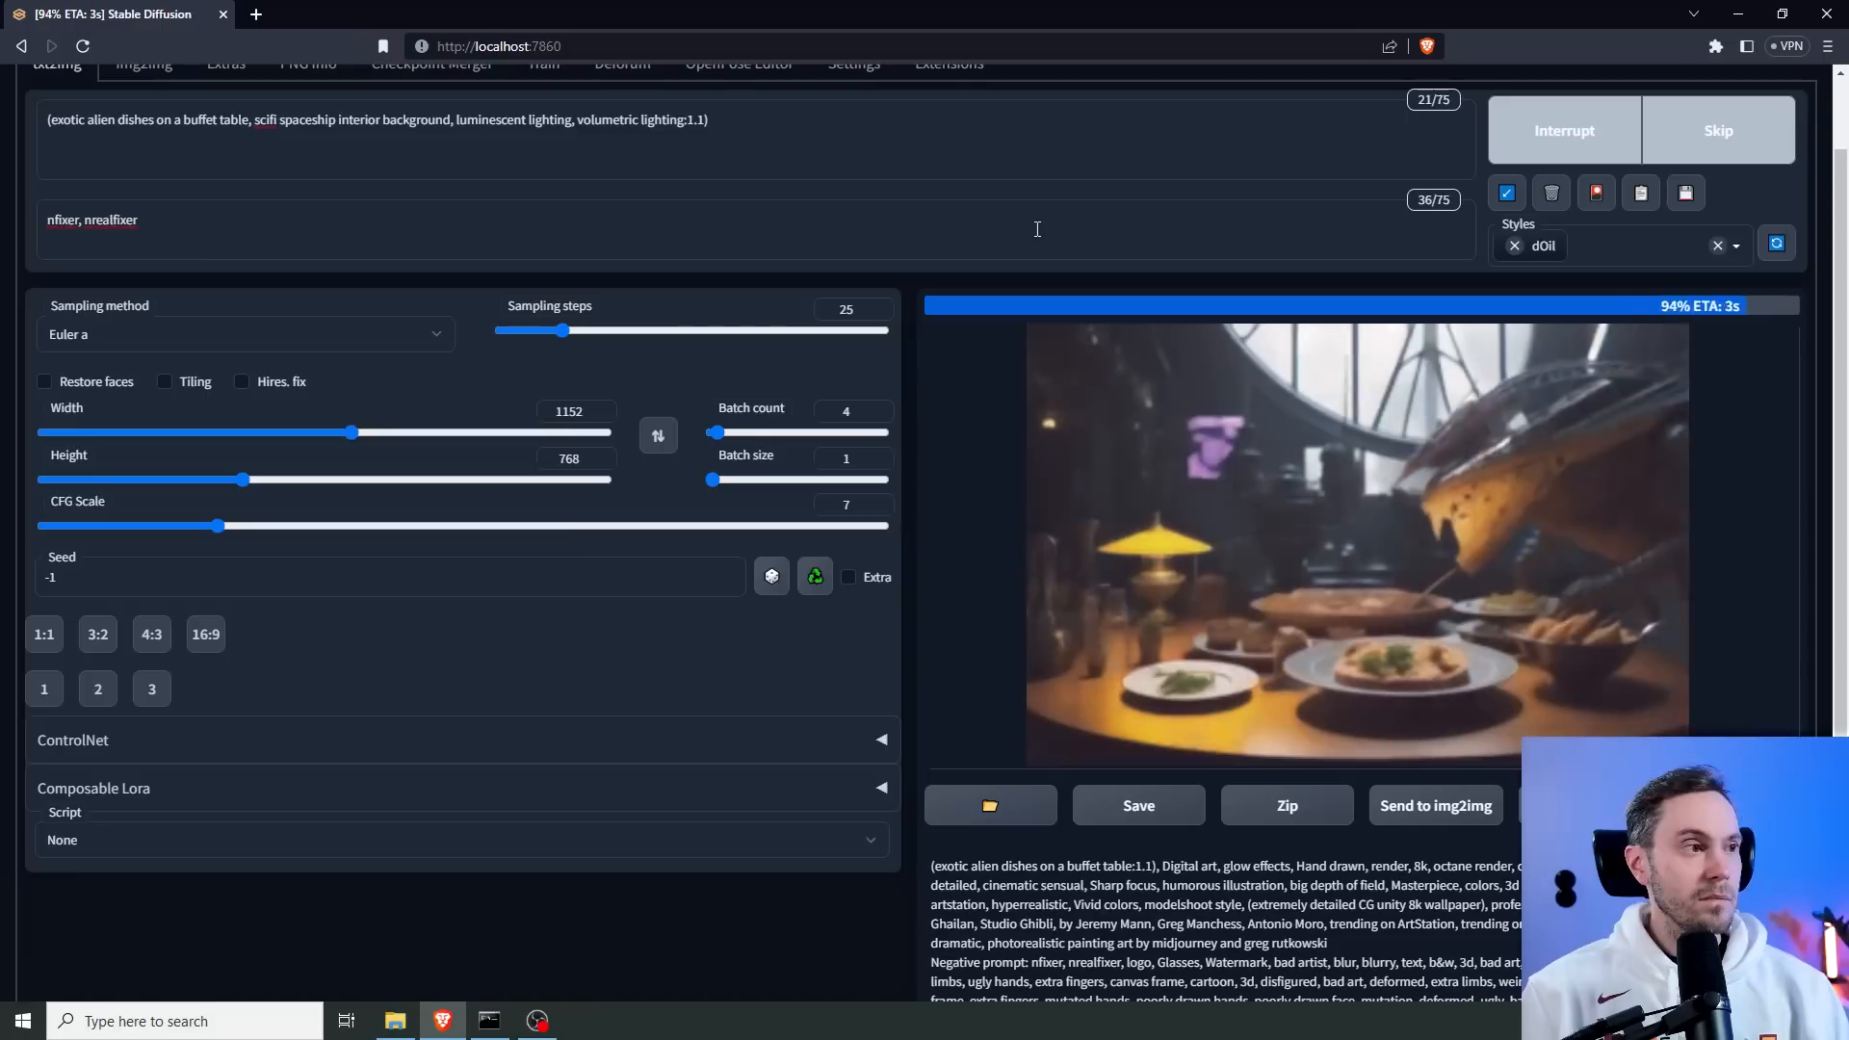
left_click(1518, 435)
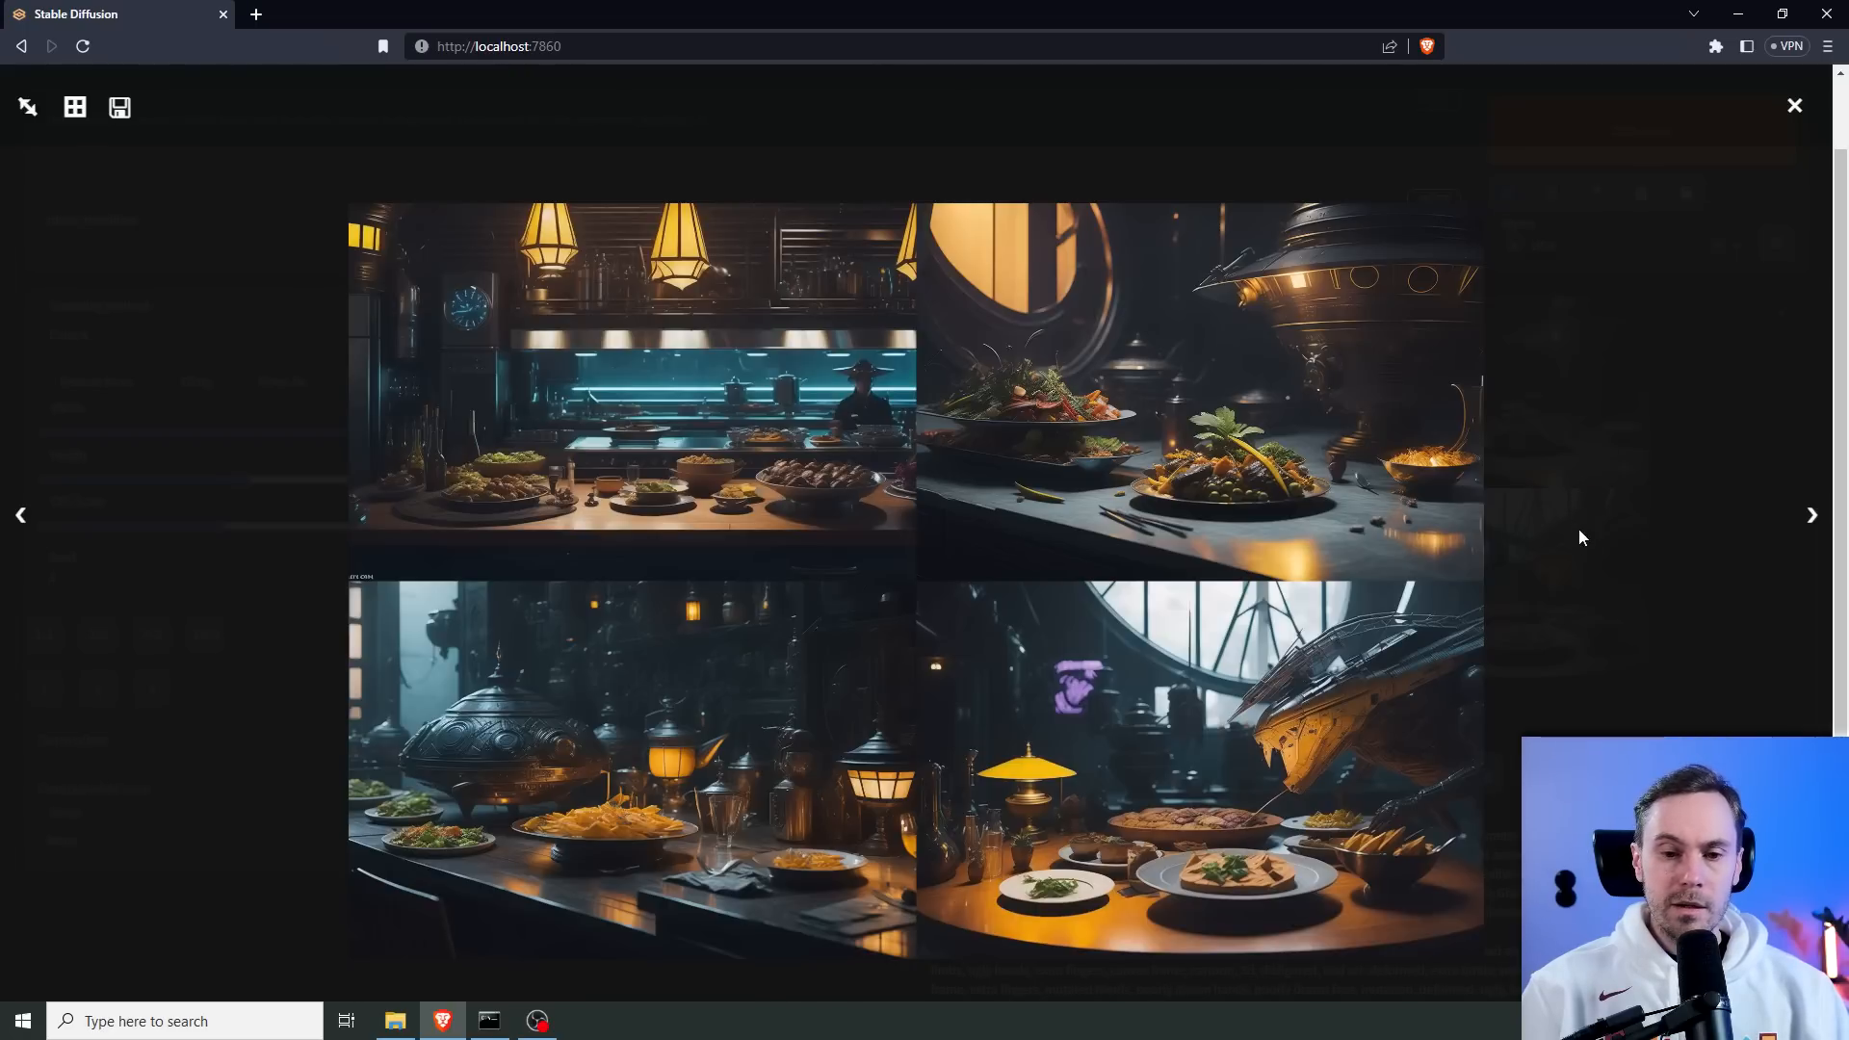
left_click(1581, 561)
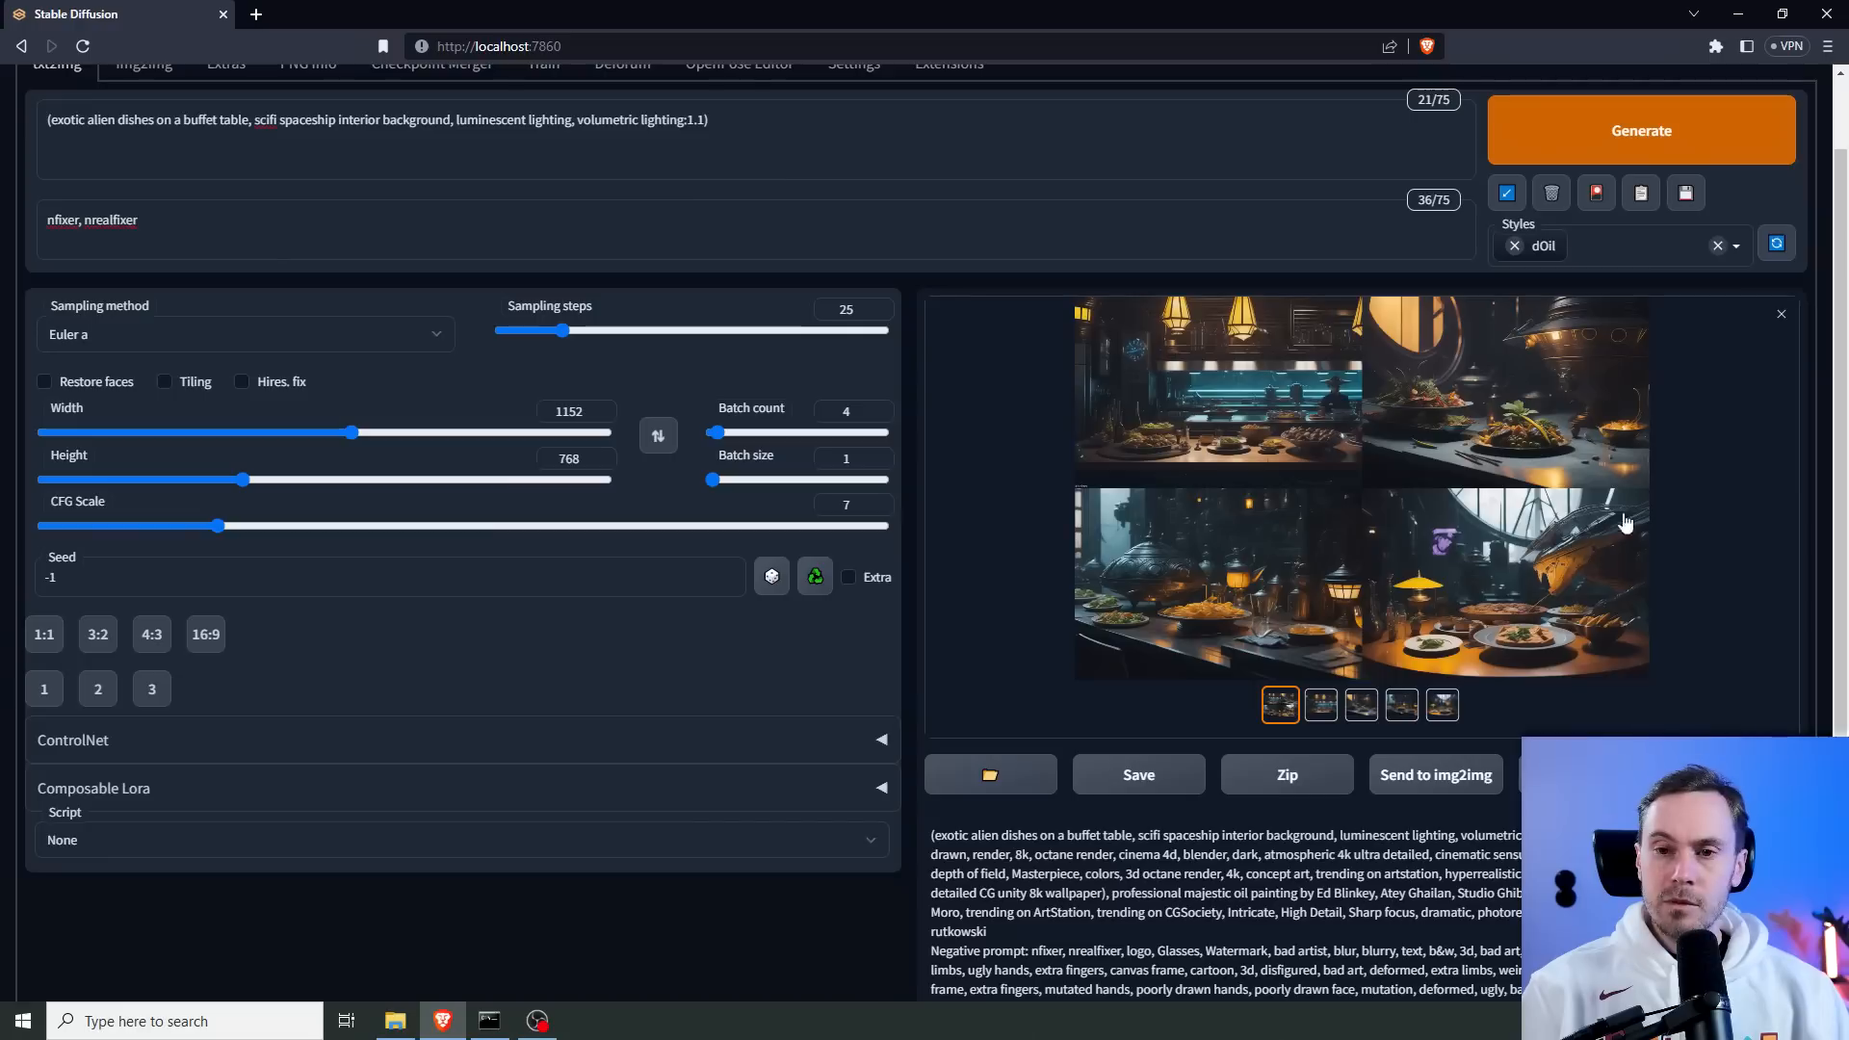
Remove the dOil style and strip the parentheses and 1.1 emphasis weight from the prompt.
left_click(1515, 247)
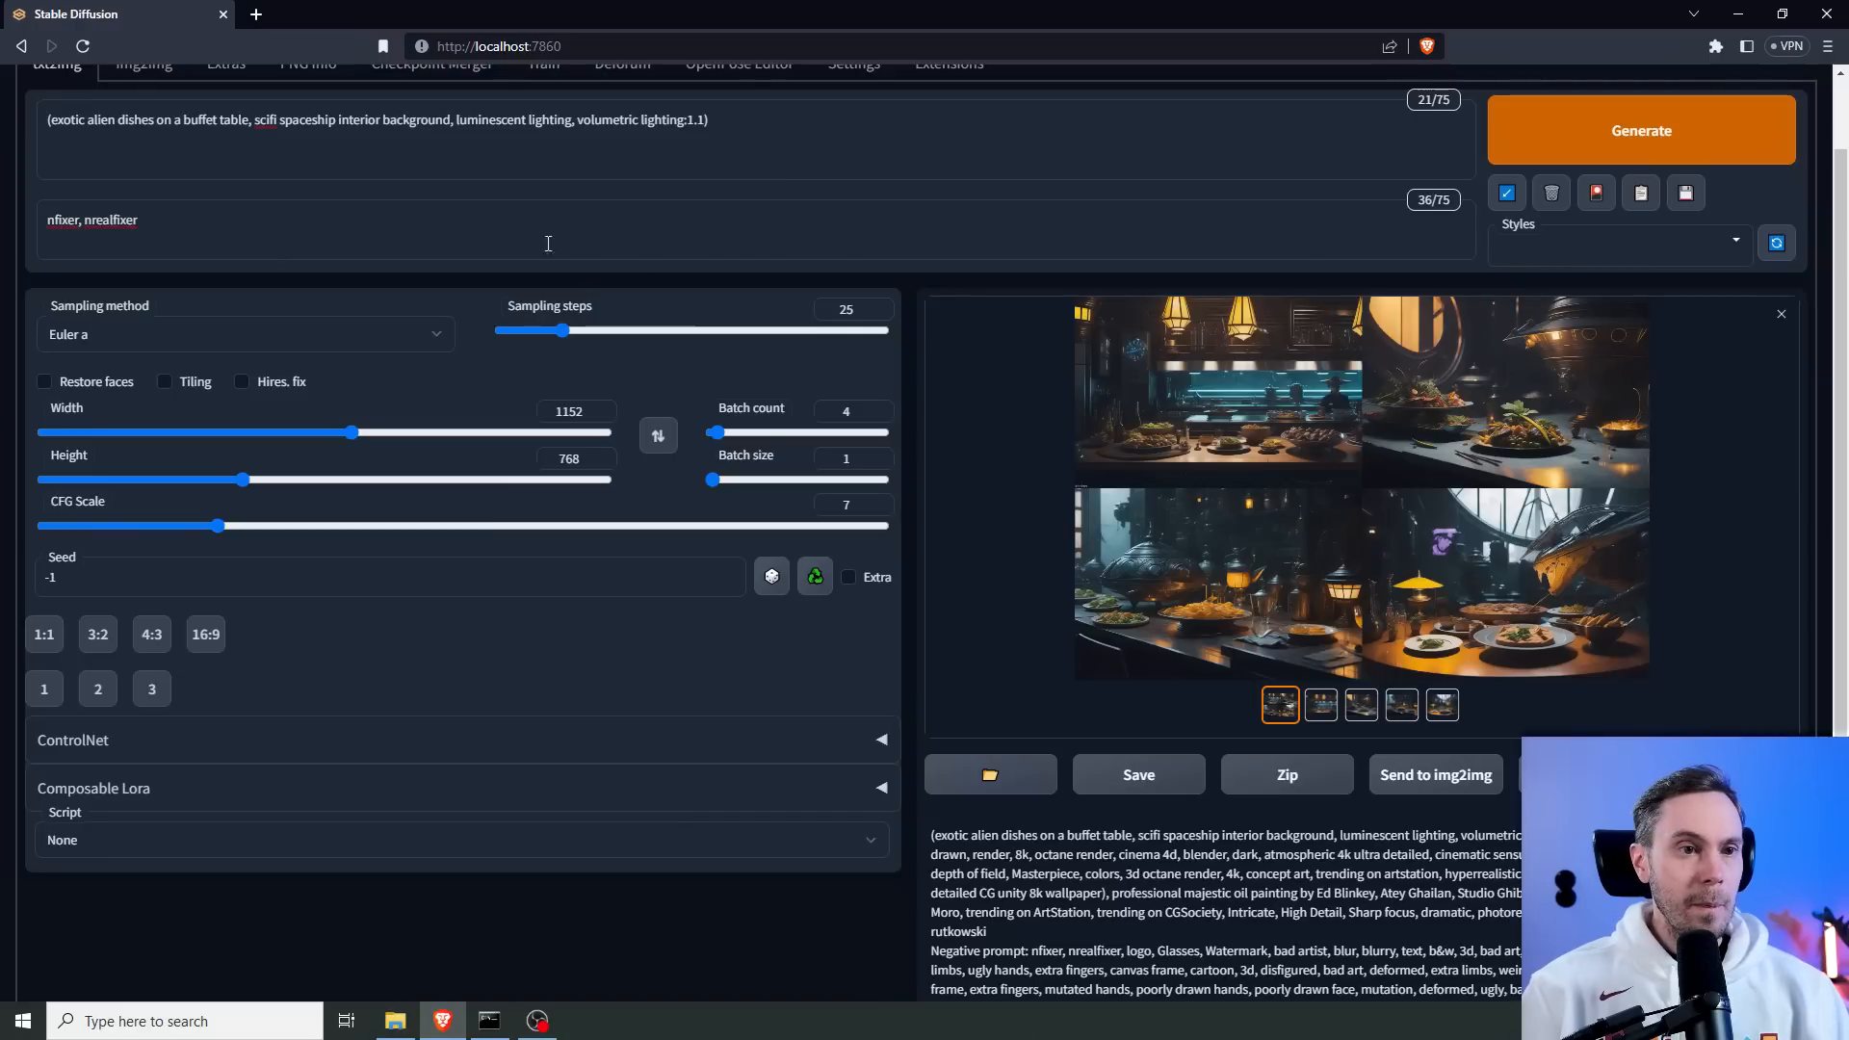
left_click(723, 135)
key("BackSpace")
key("BackSpace")
key("BackSpace")
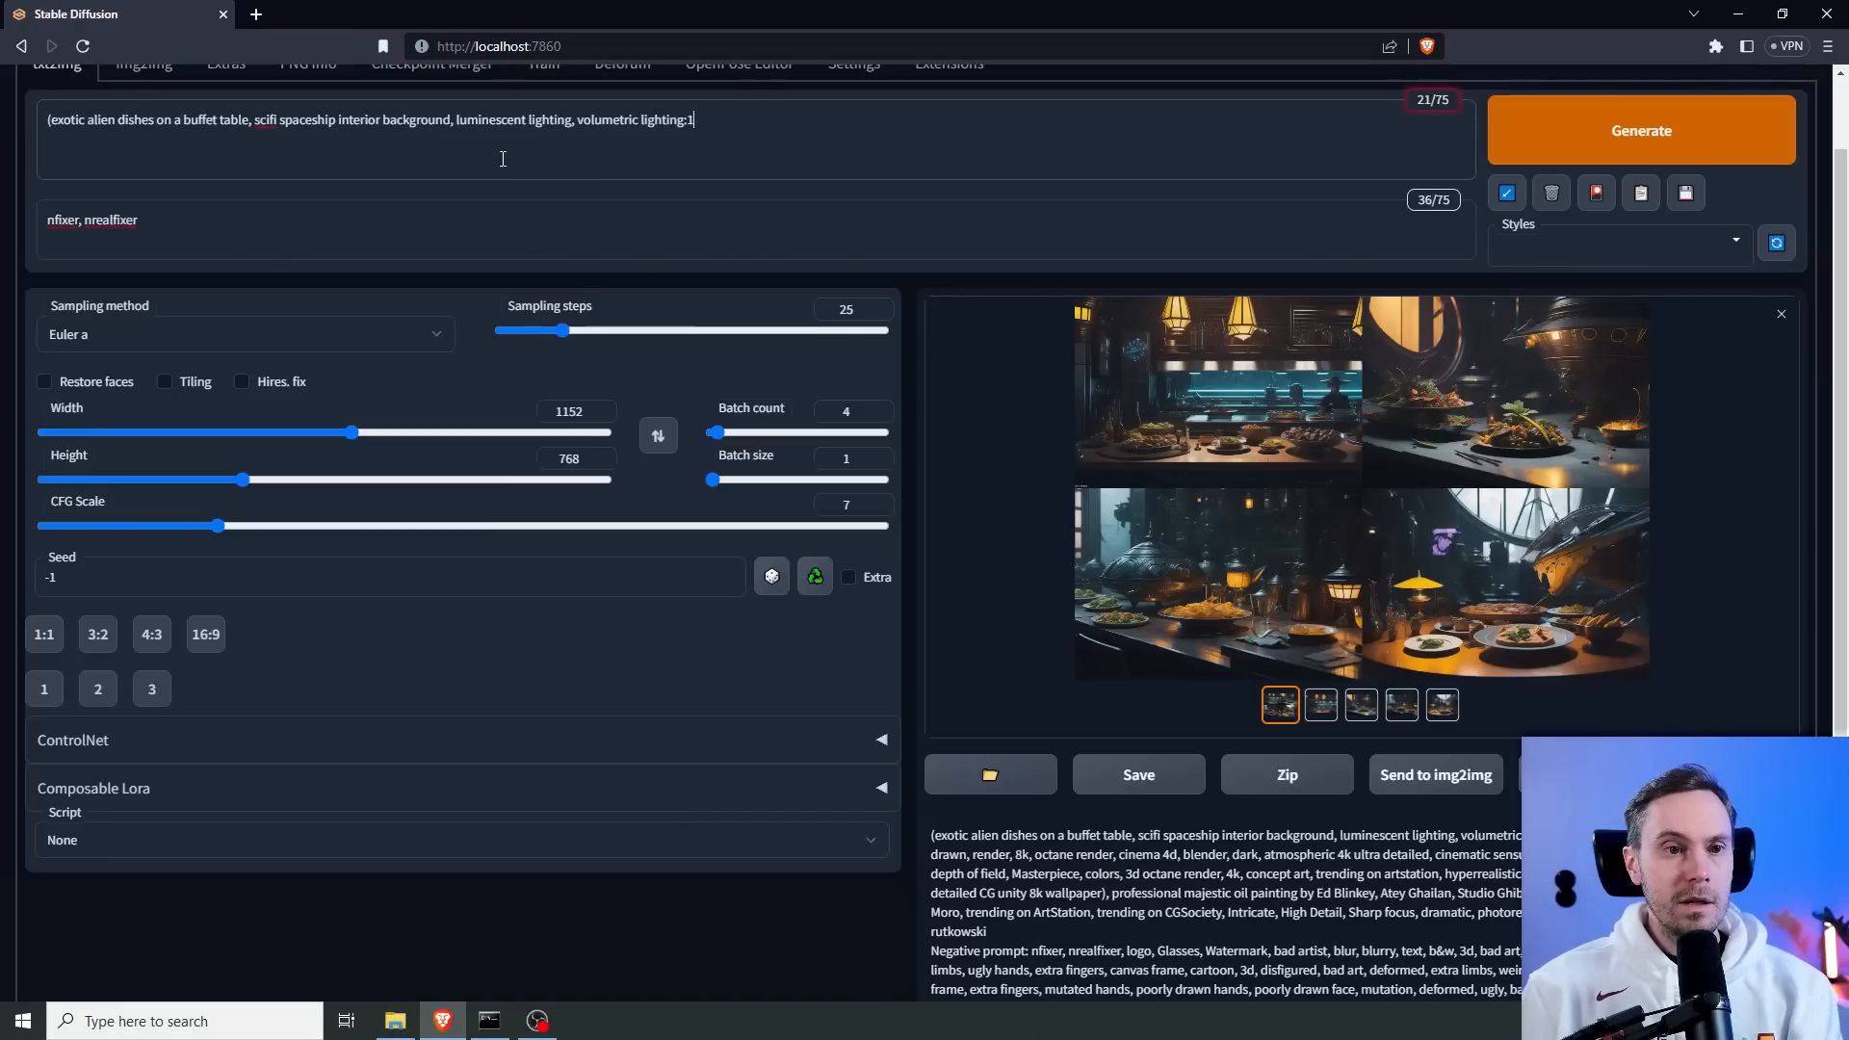
left_click(40, 122)
key("Delete")
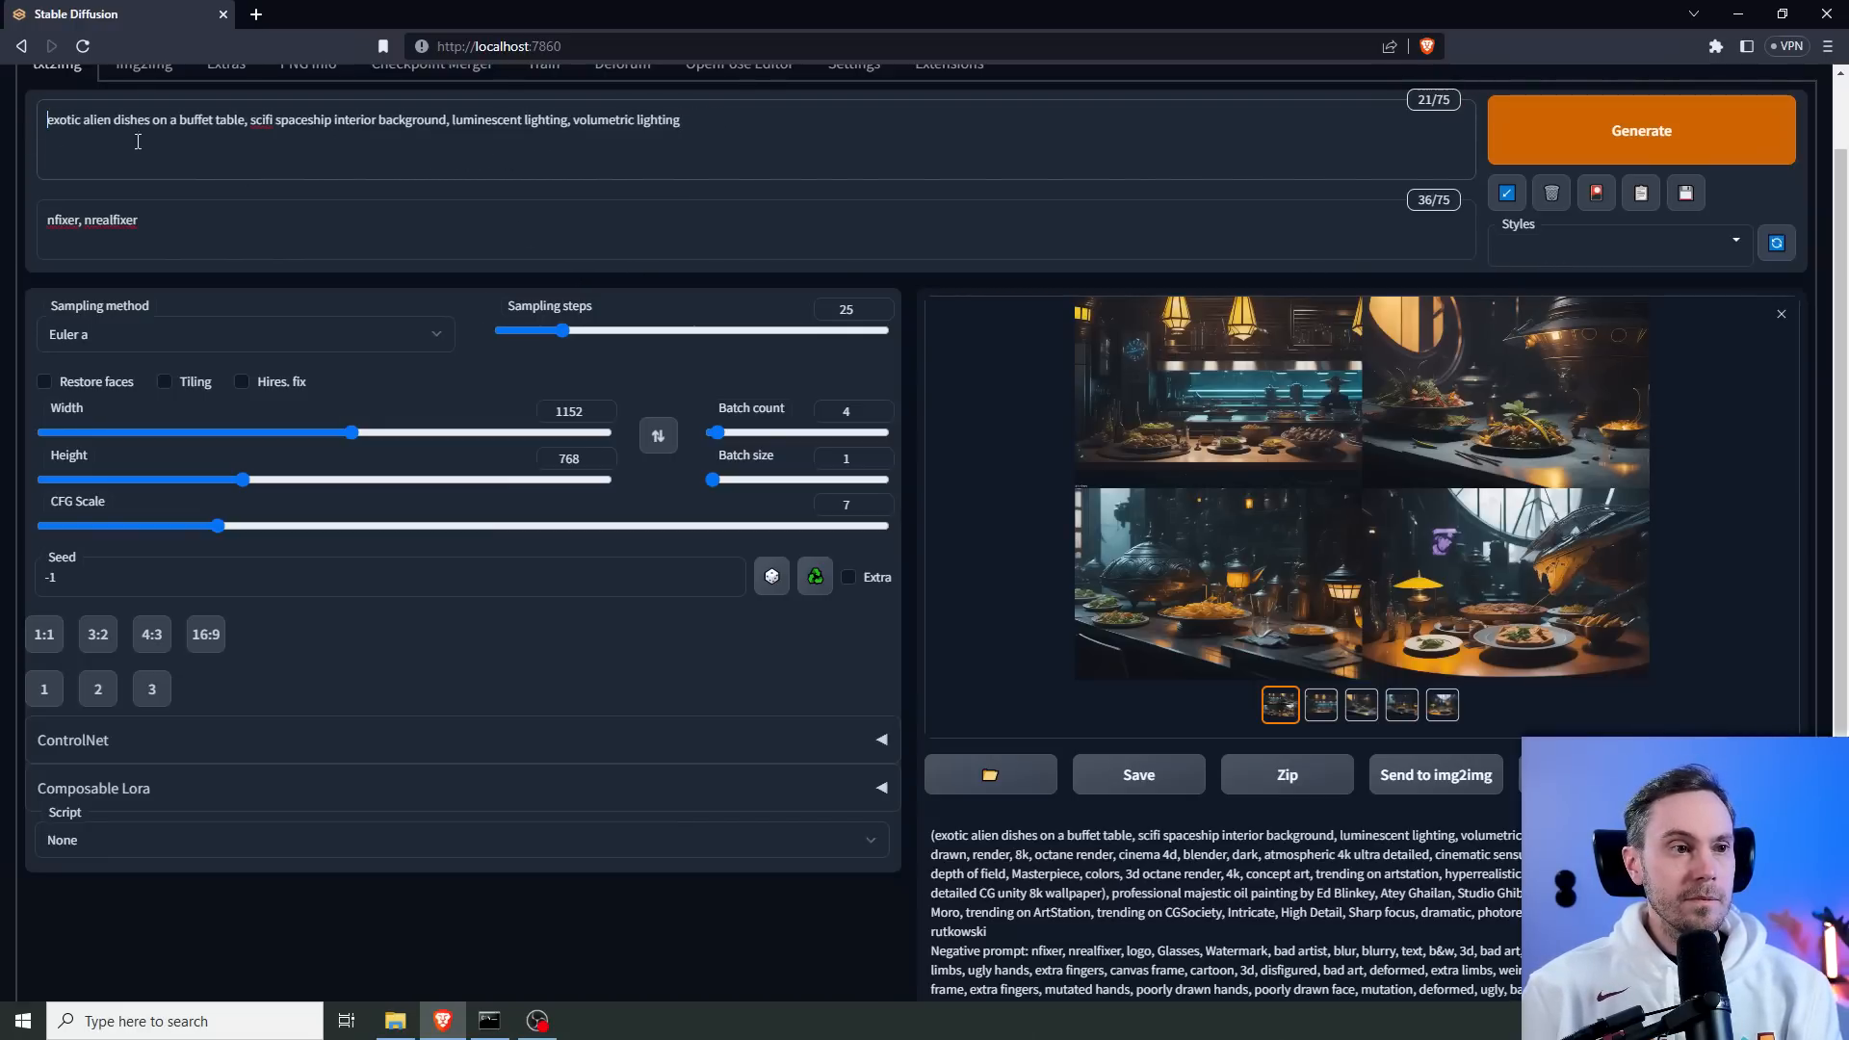
Replace the word "buffet" with "metallic" in the positive prompt.
scroll(299, 218, "up", 1)
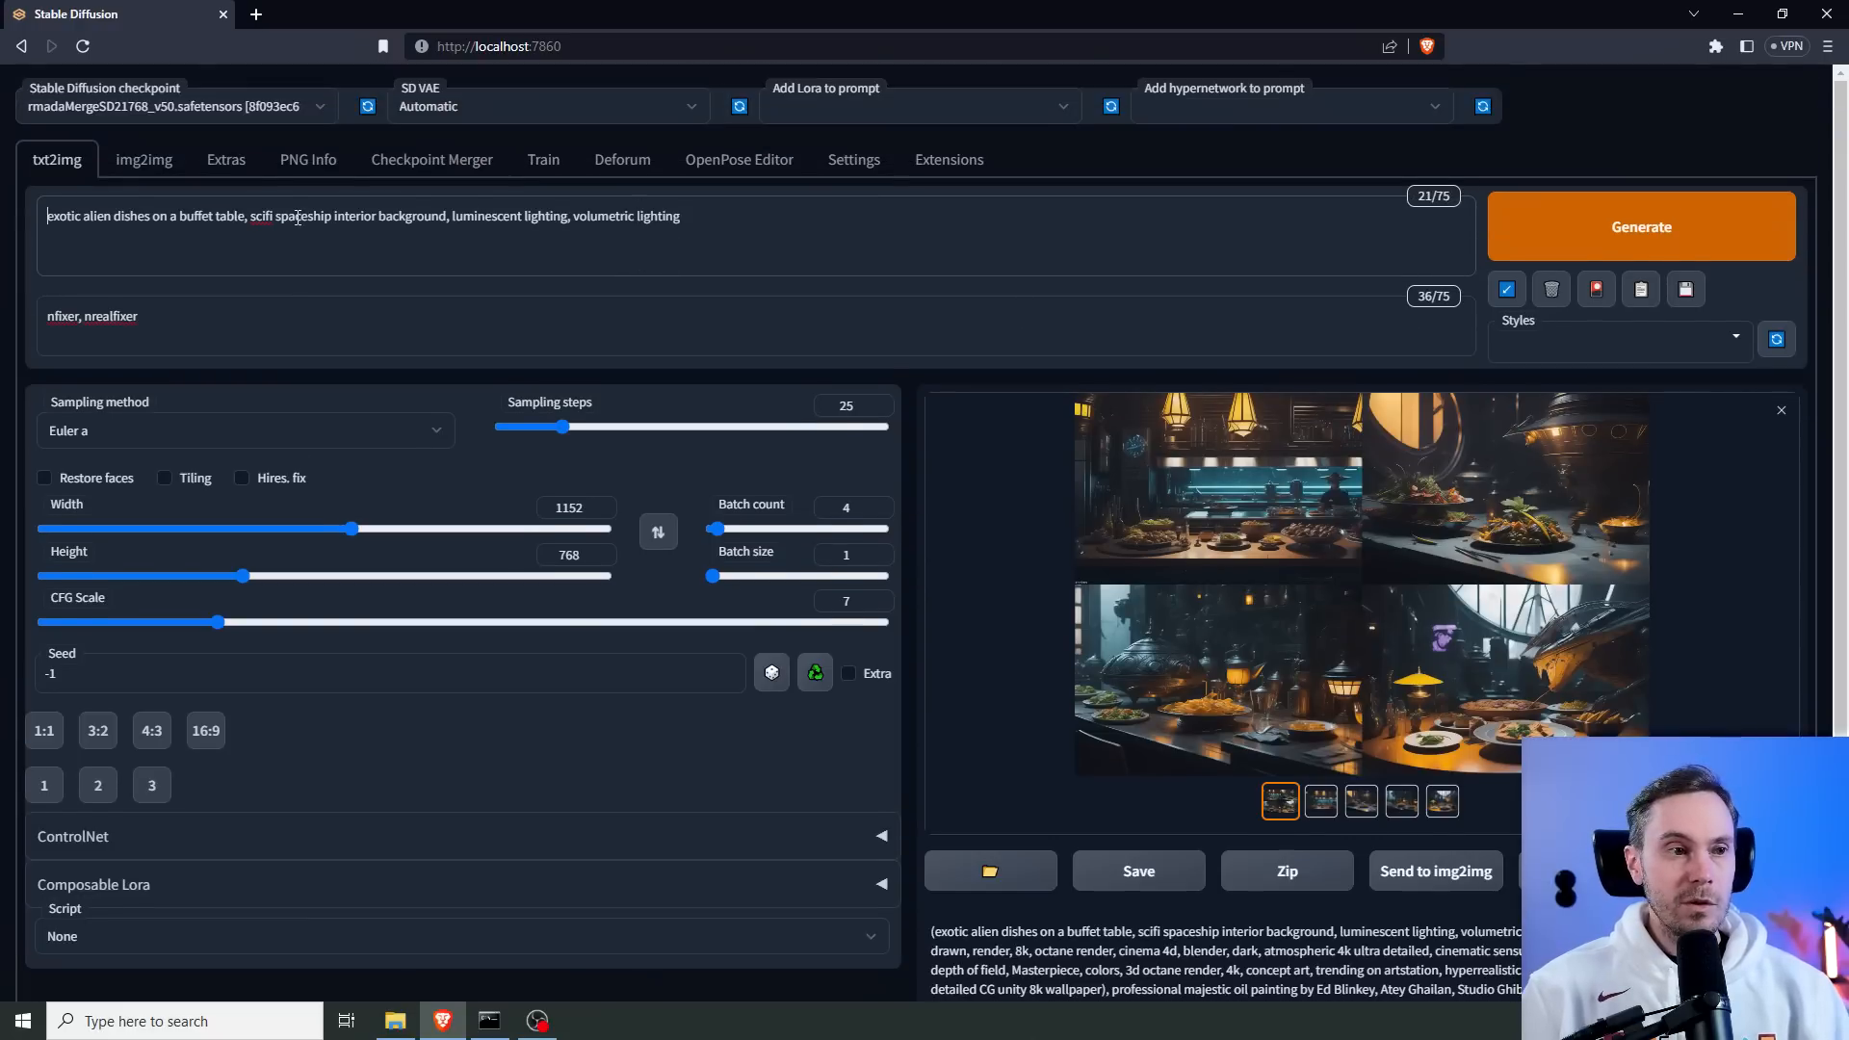
left_click_drag(248, 217, 179, 218)
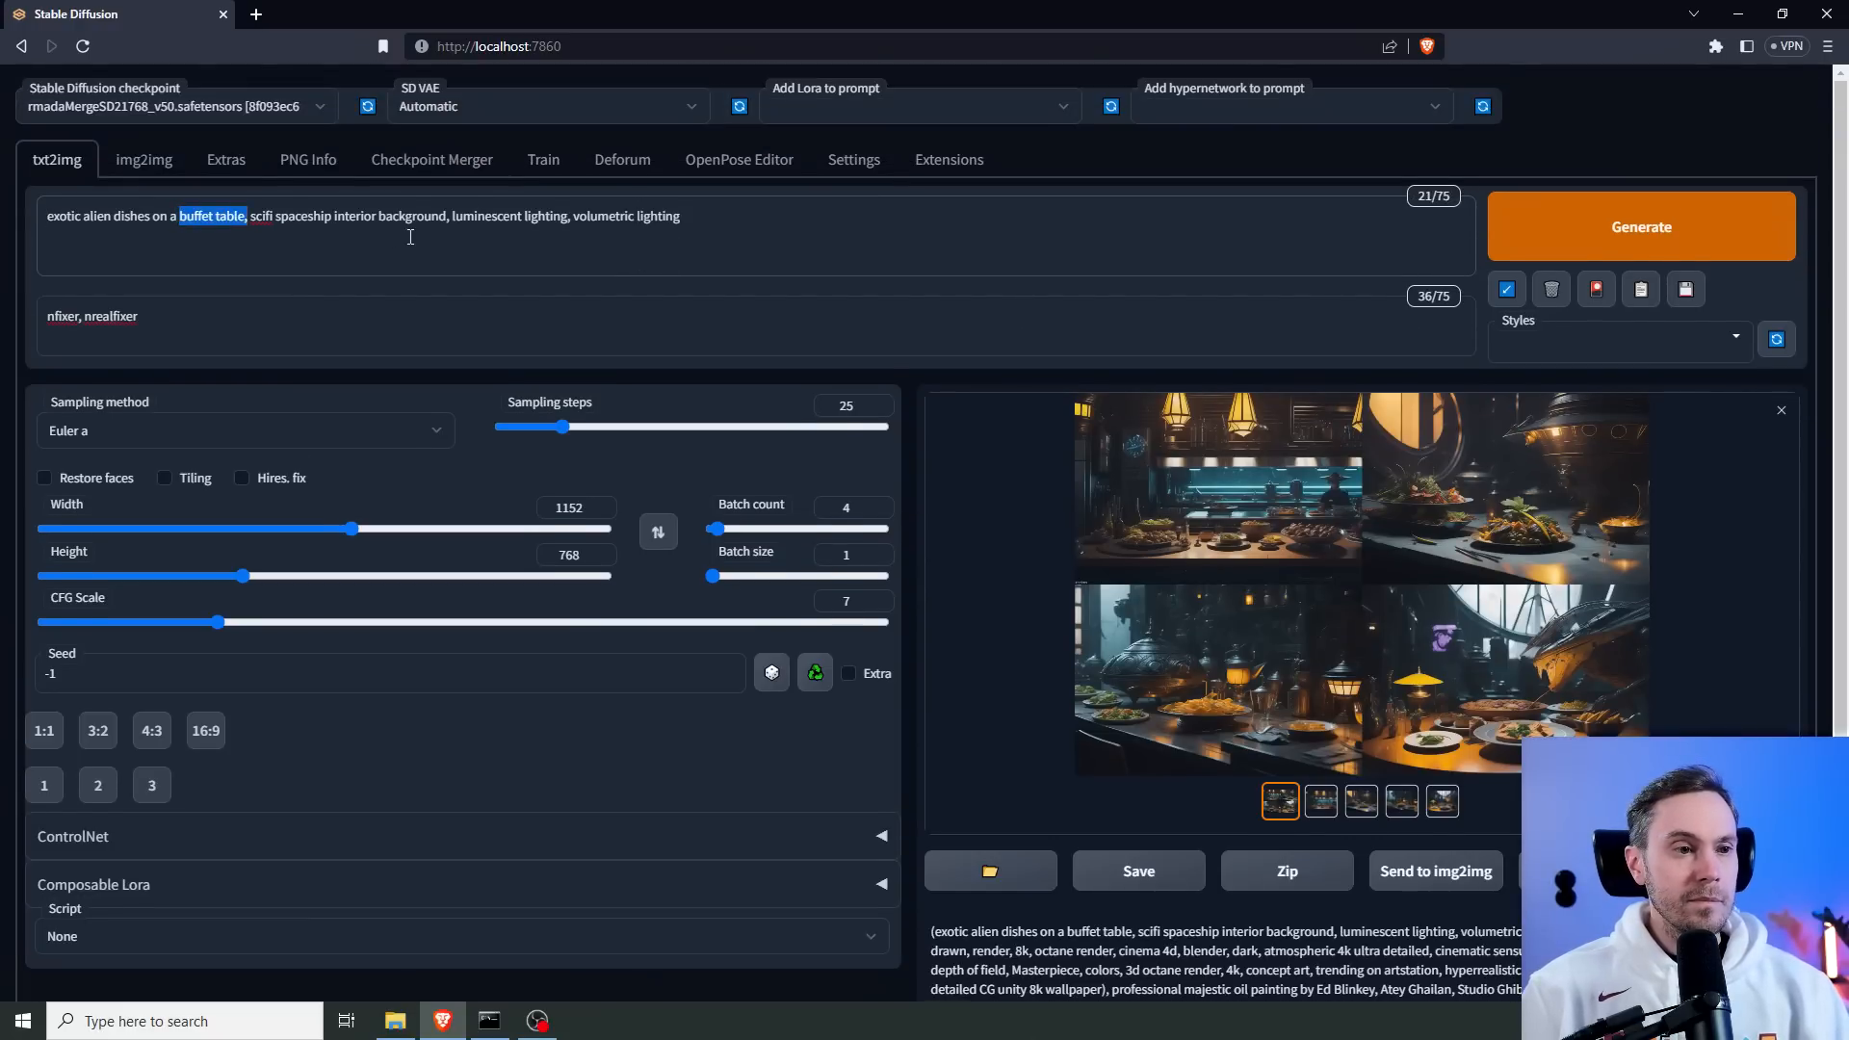
double_click(197, 216)
key("BackSpace")
type("metallic table,")
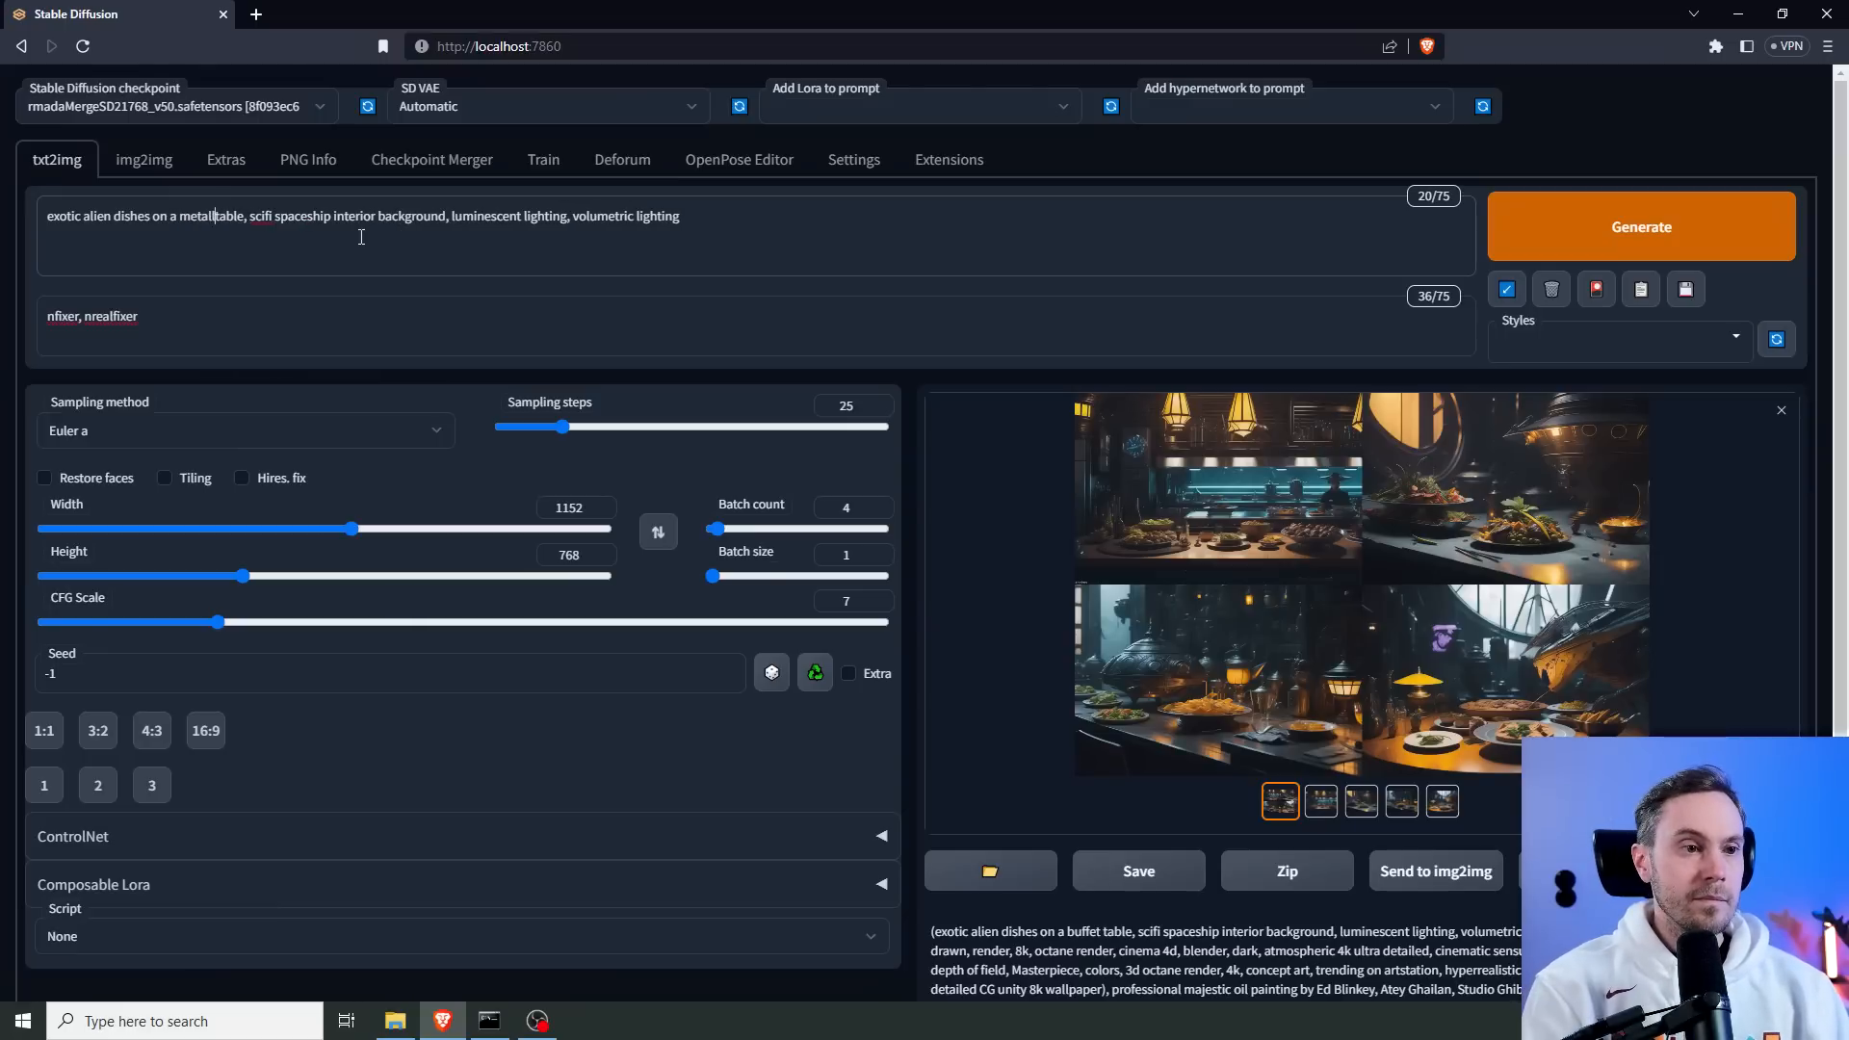
Join the table and spaceship phrases so the prompt reads "metallic table inside scifi spaceship, spaceship interior background".
left_click_drag(262, 216, 268, 216)
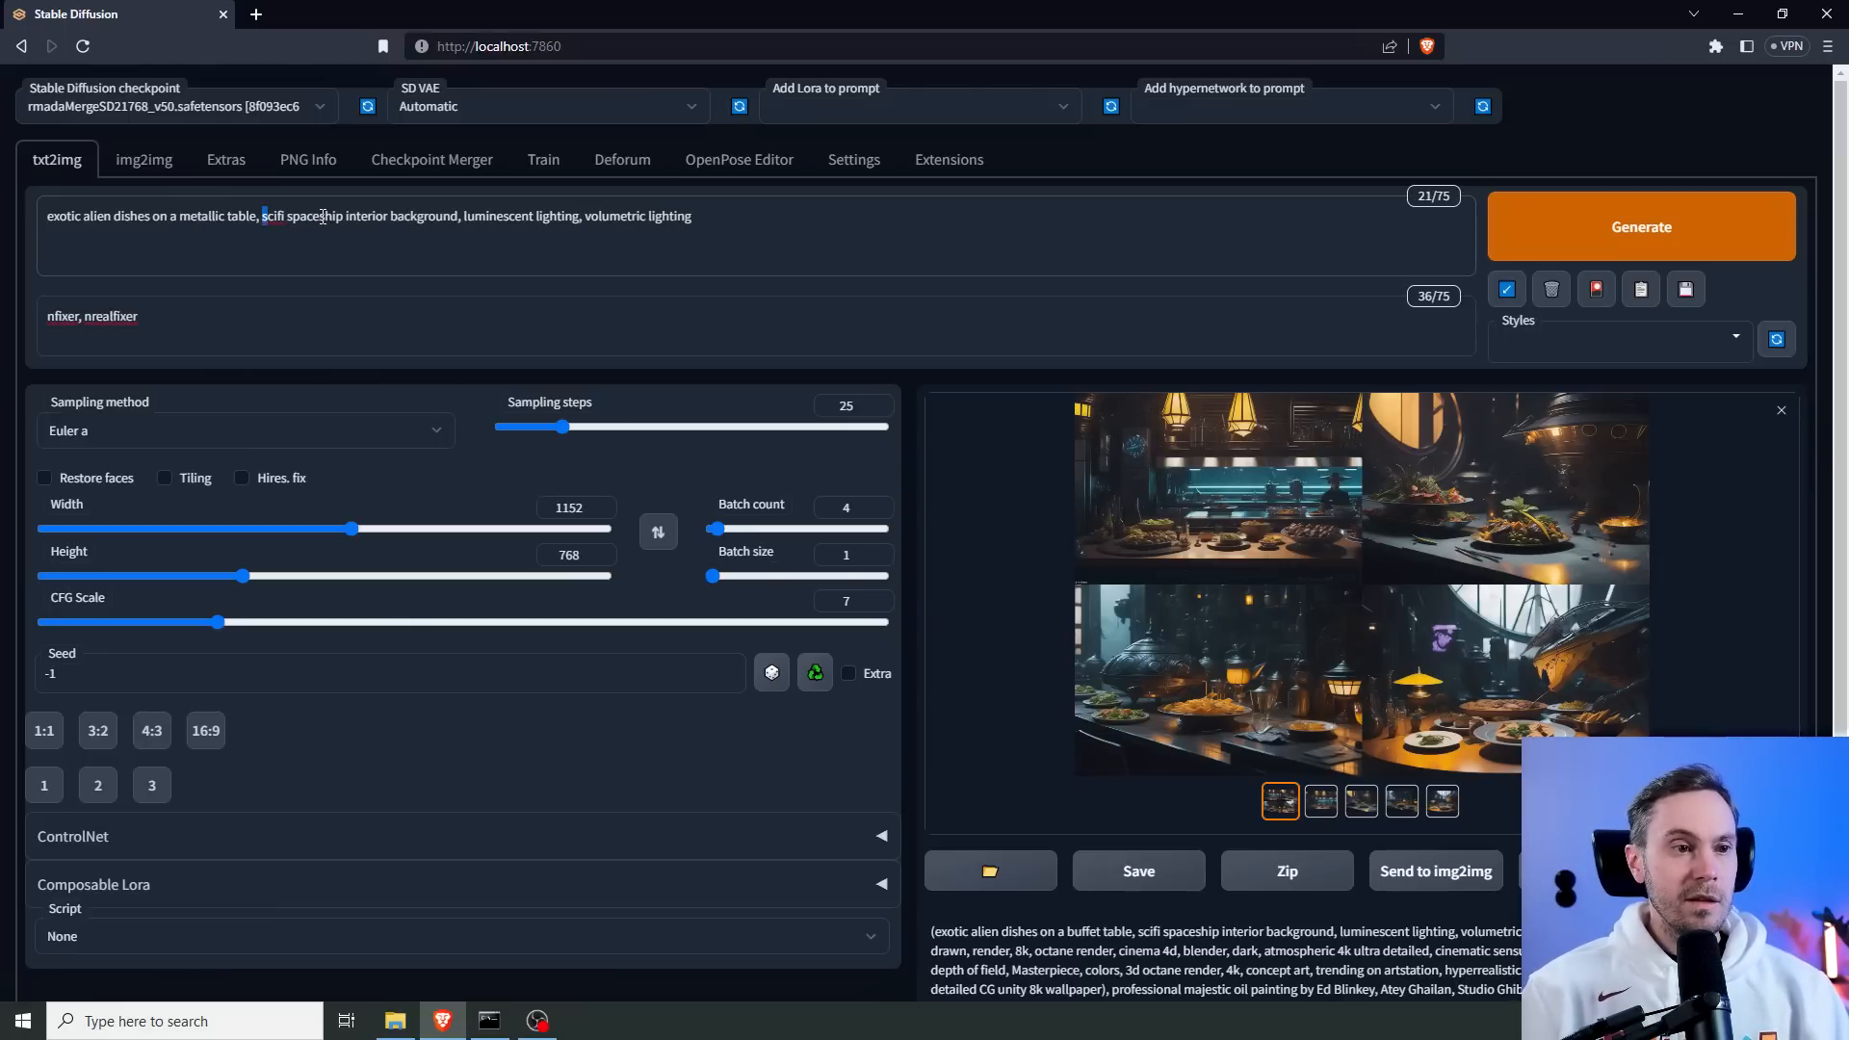
key("BackSpace")
key("BackSpace")
type("inside ")
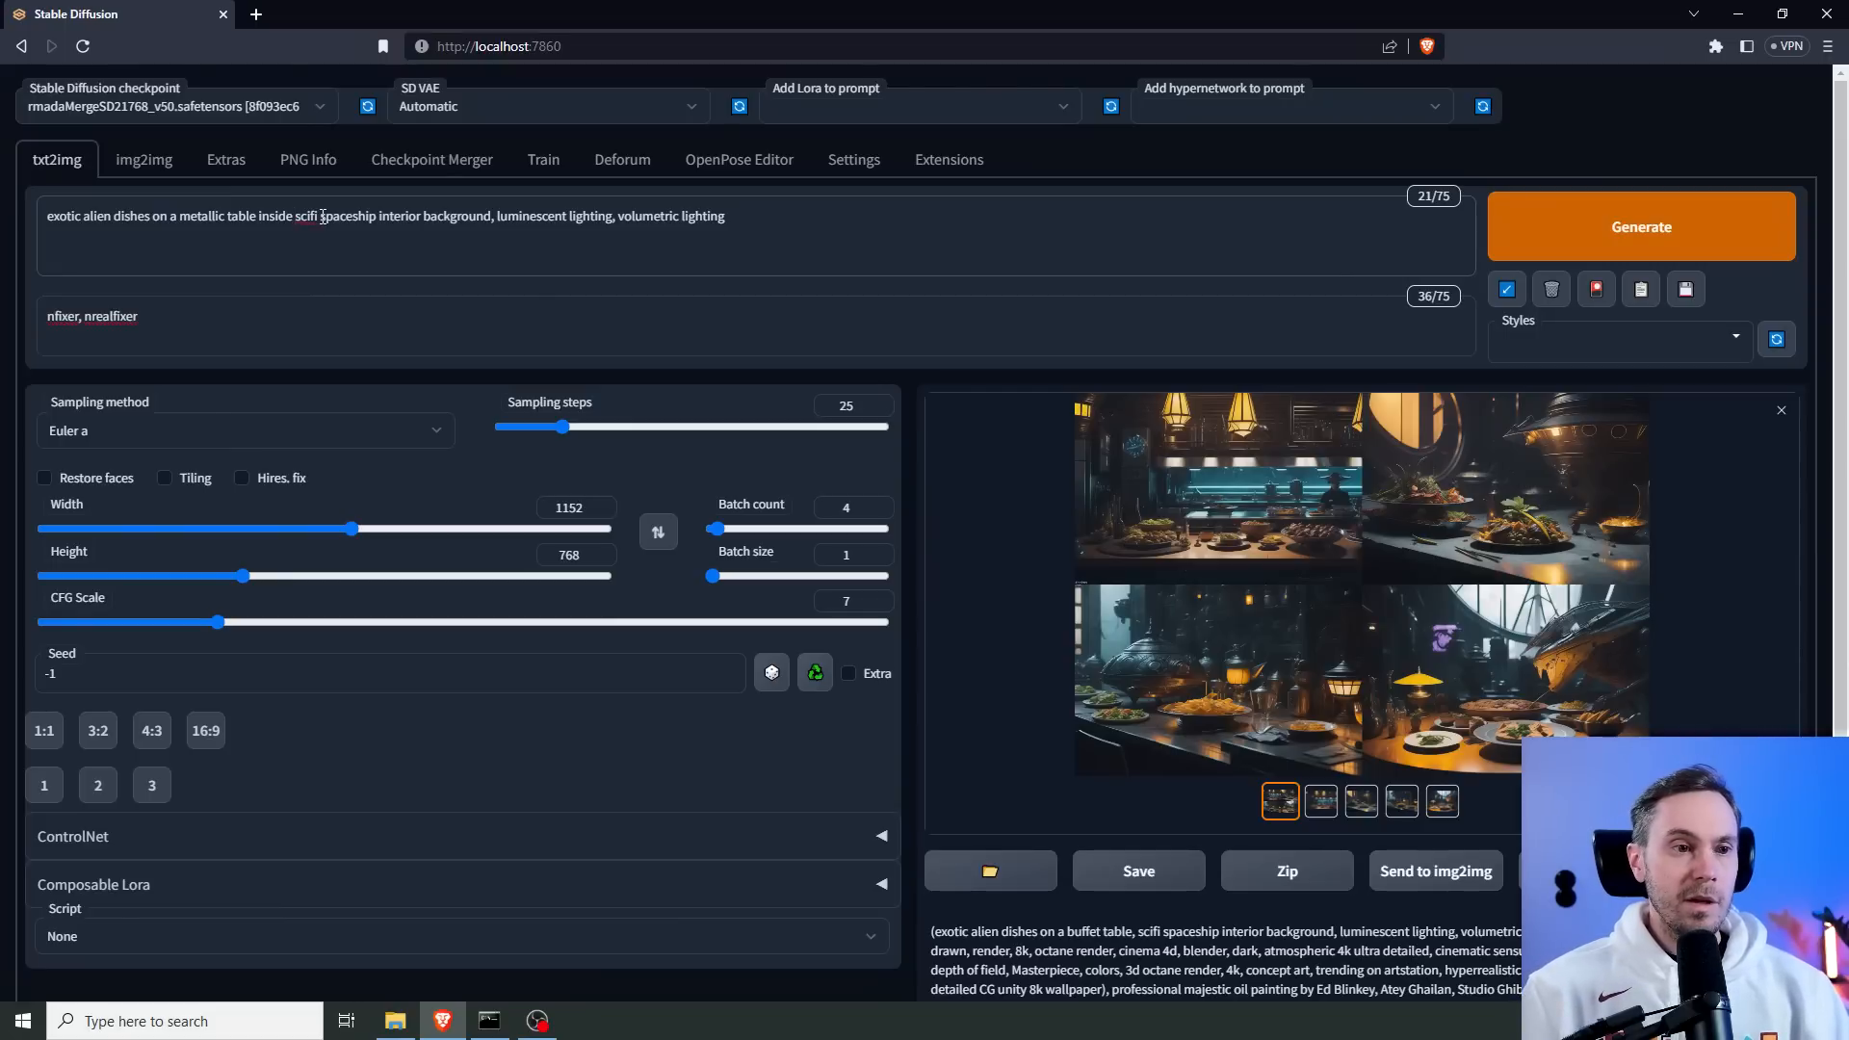
type("scifi spaceship,")
Append "depth of field, bokeh" to the end of the positive prompt.
left_click(1008, 229)
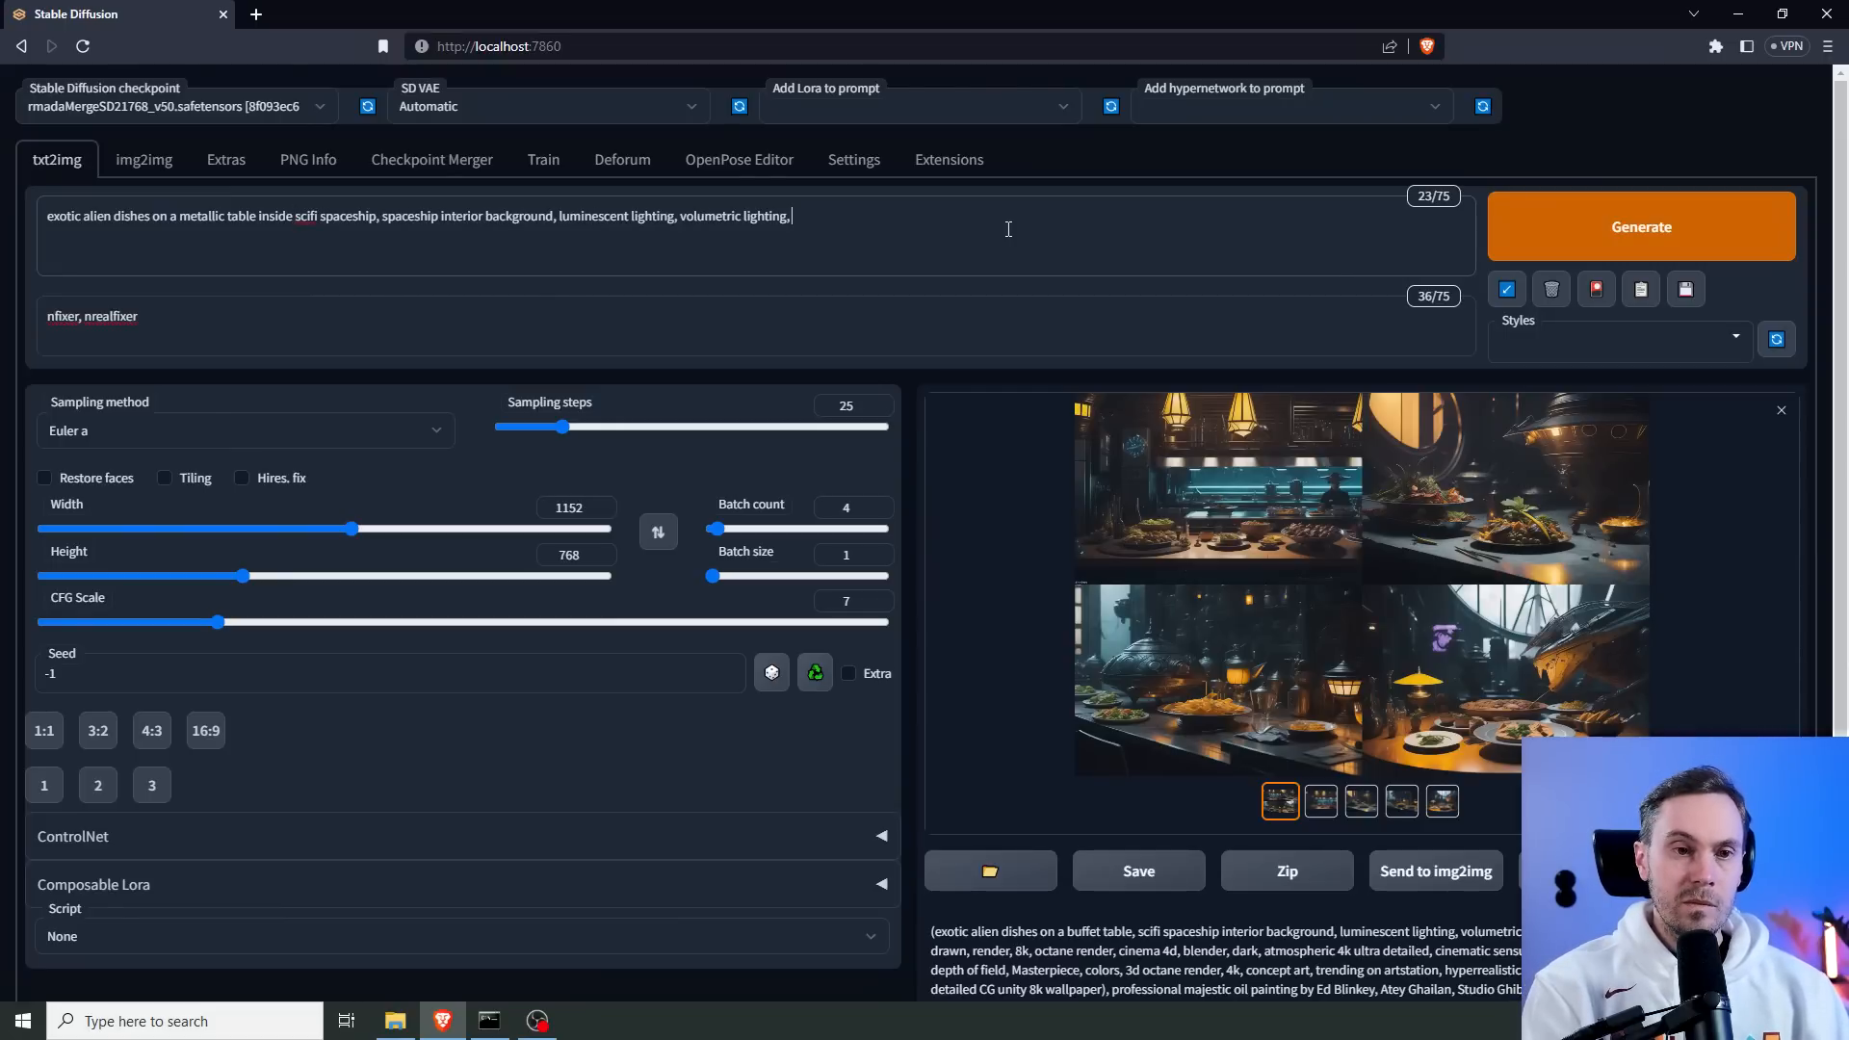
type("depth of field, bok")
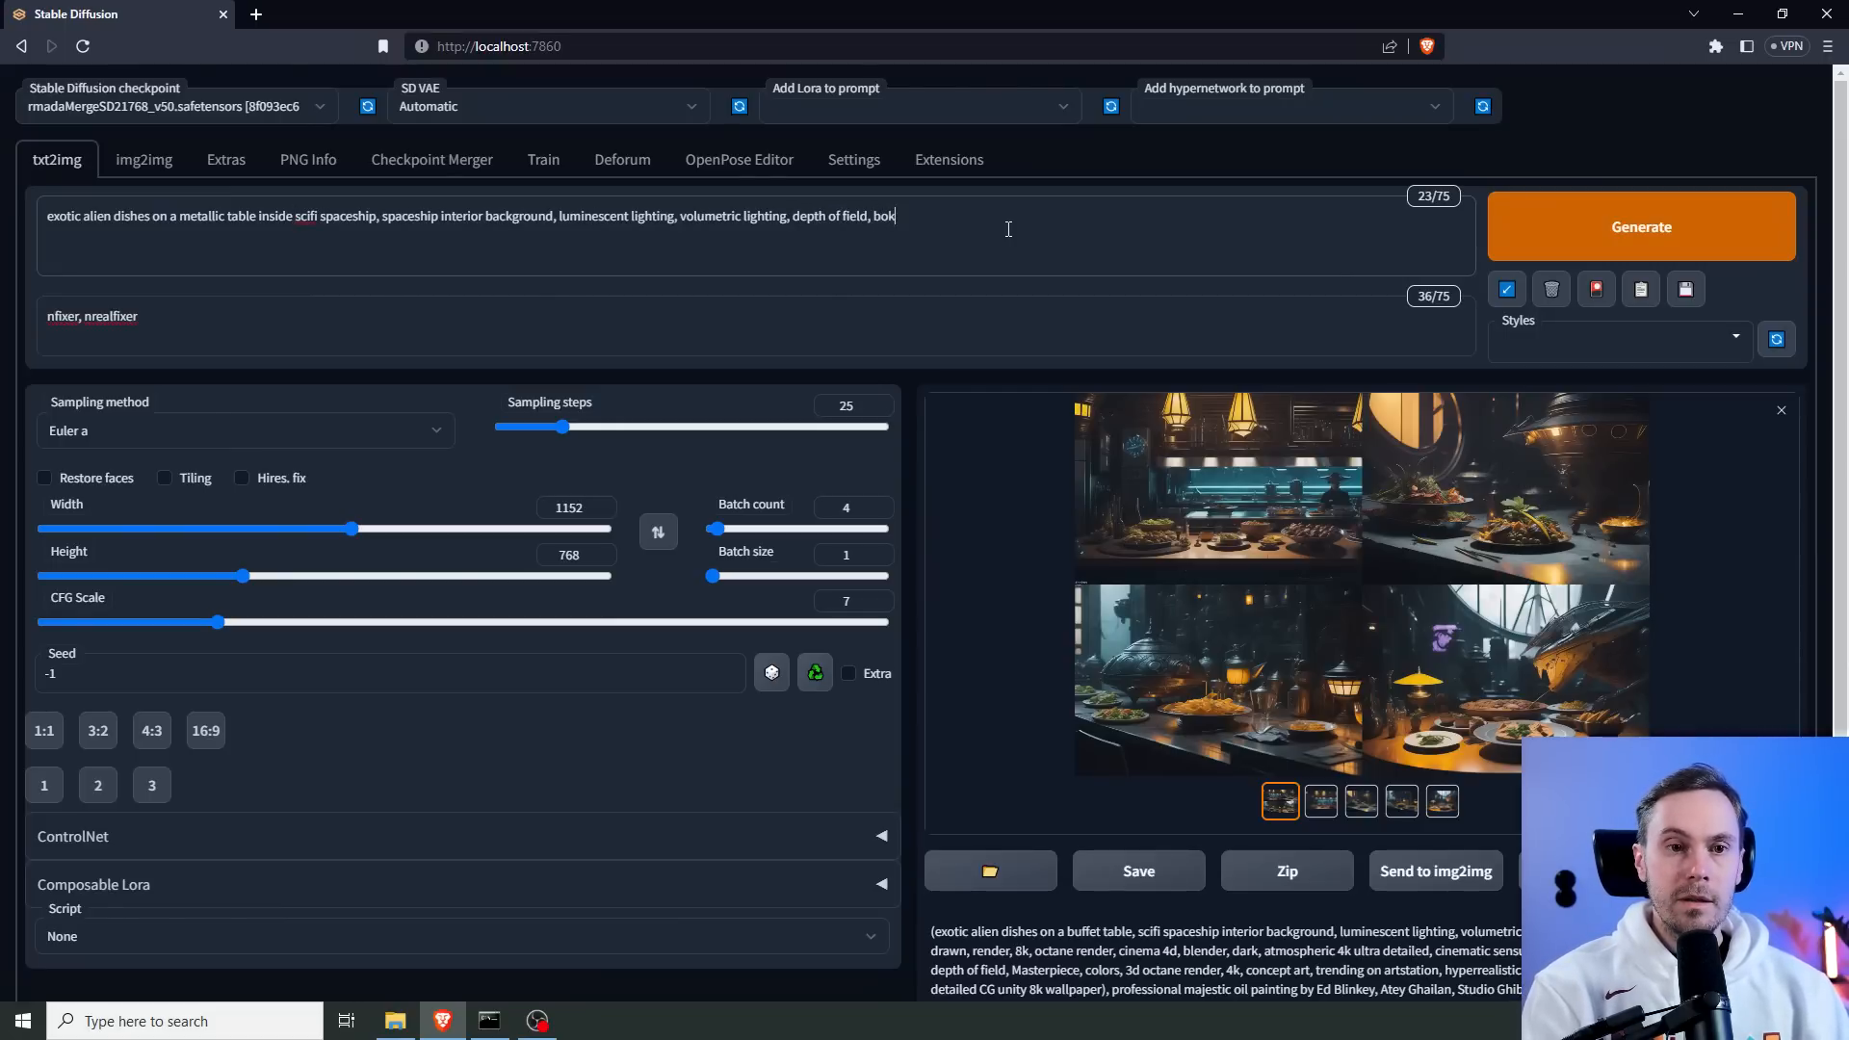
type("eh")
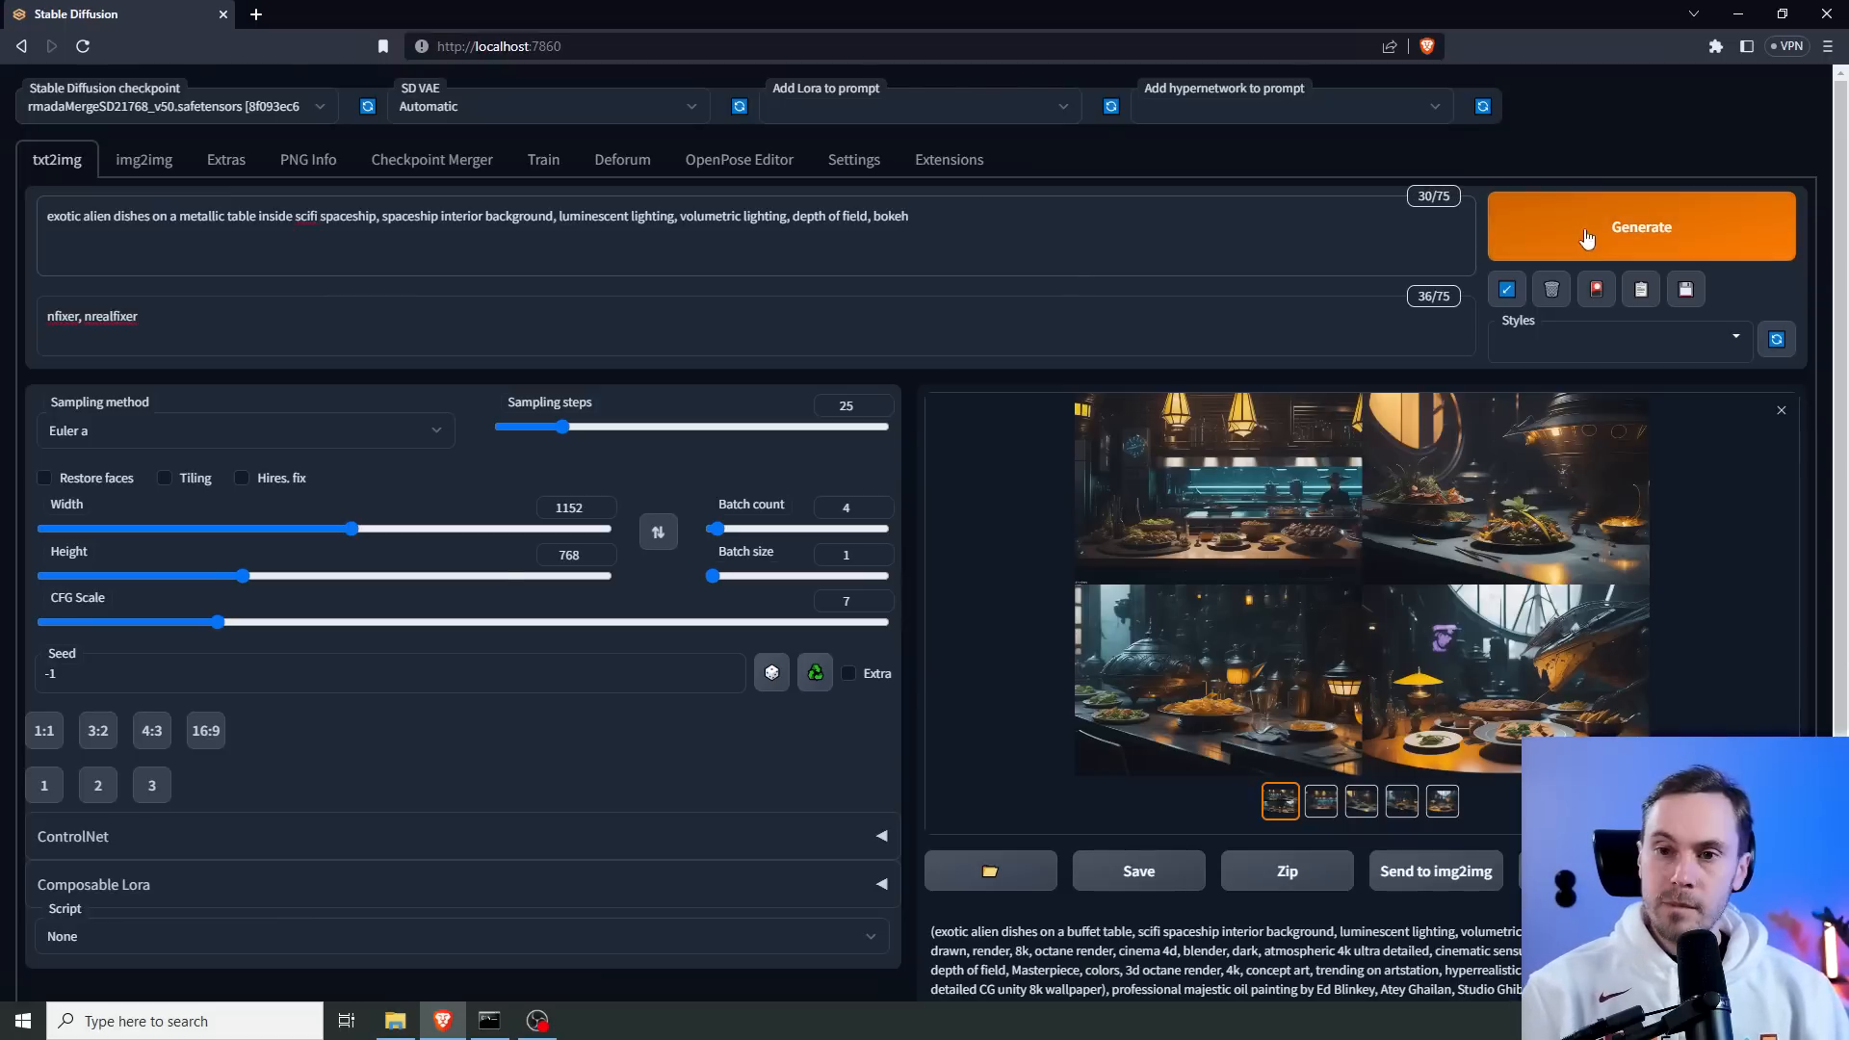
Generate images from the metallic-table prompt and inspect the resulting grid at enlarged size.
left_click(1599, 227)
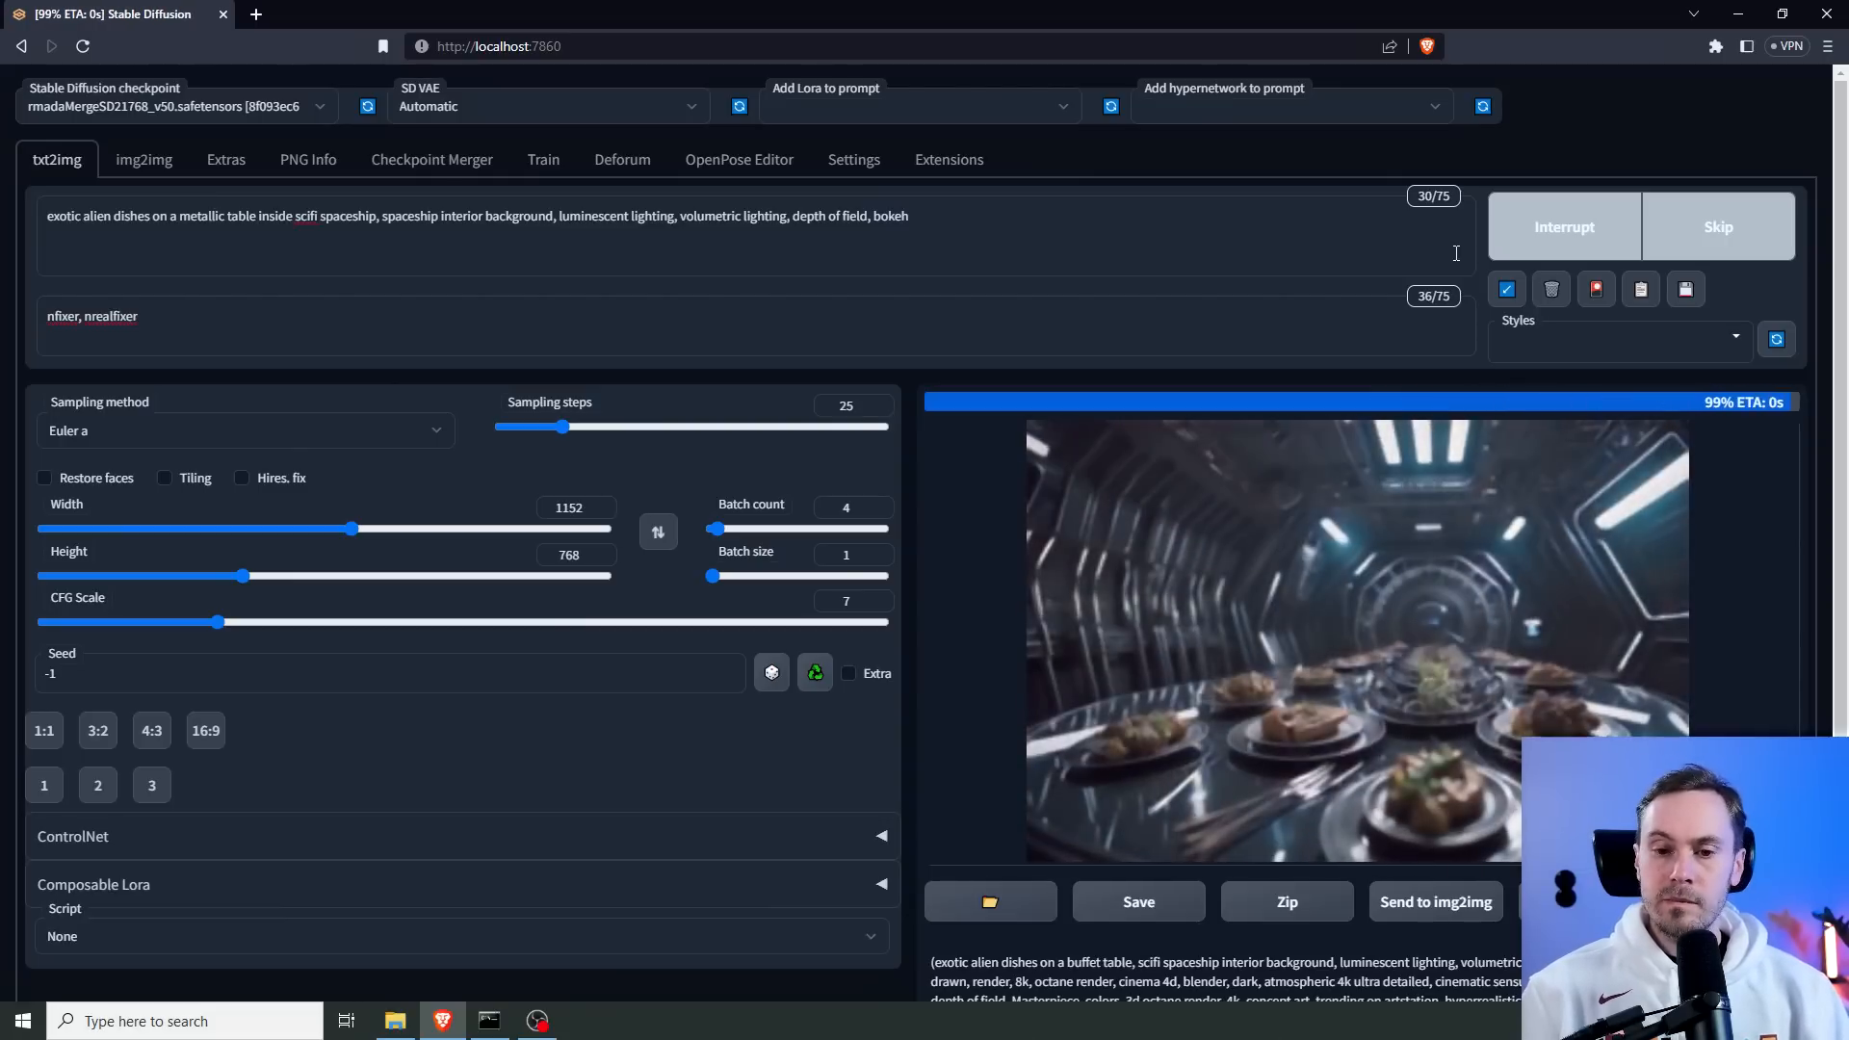
left_click(1539, 430)
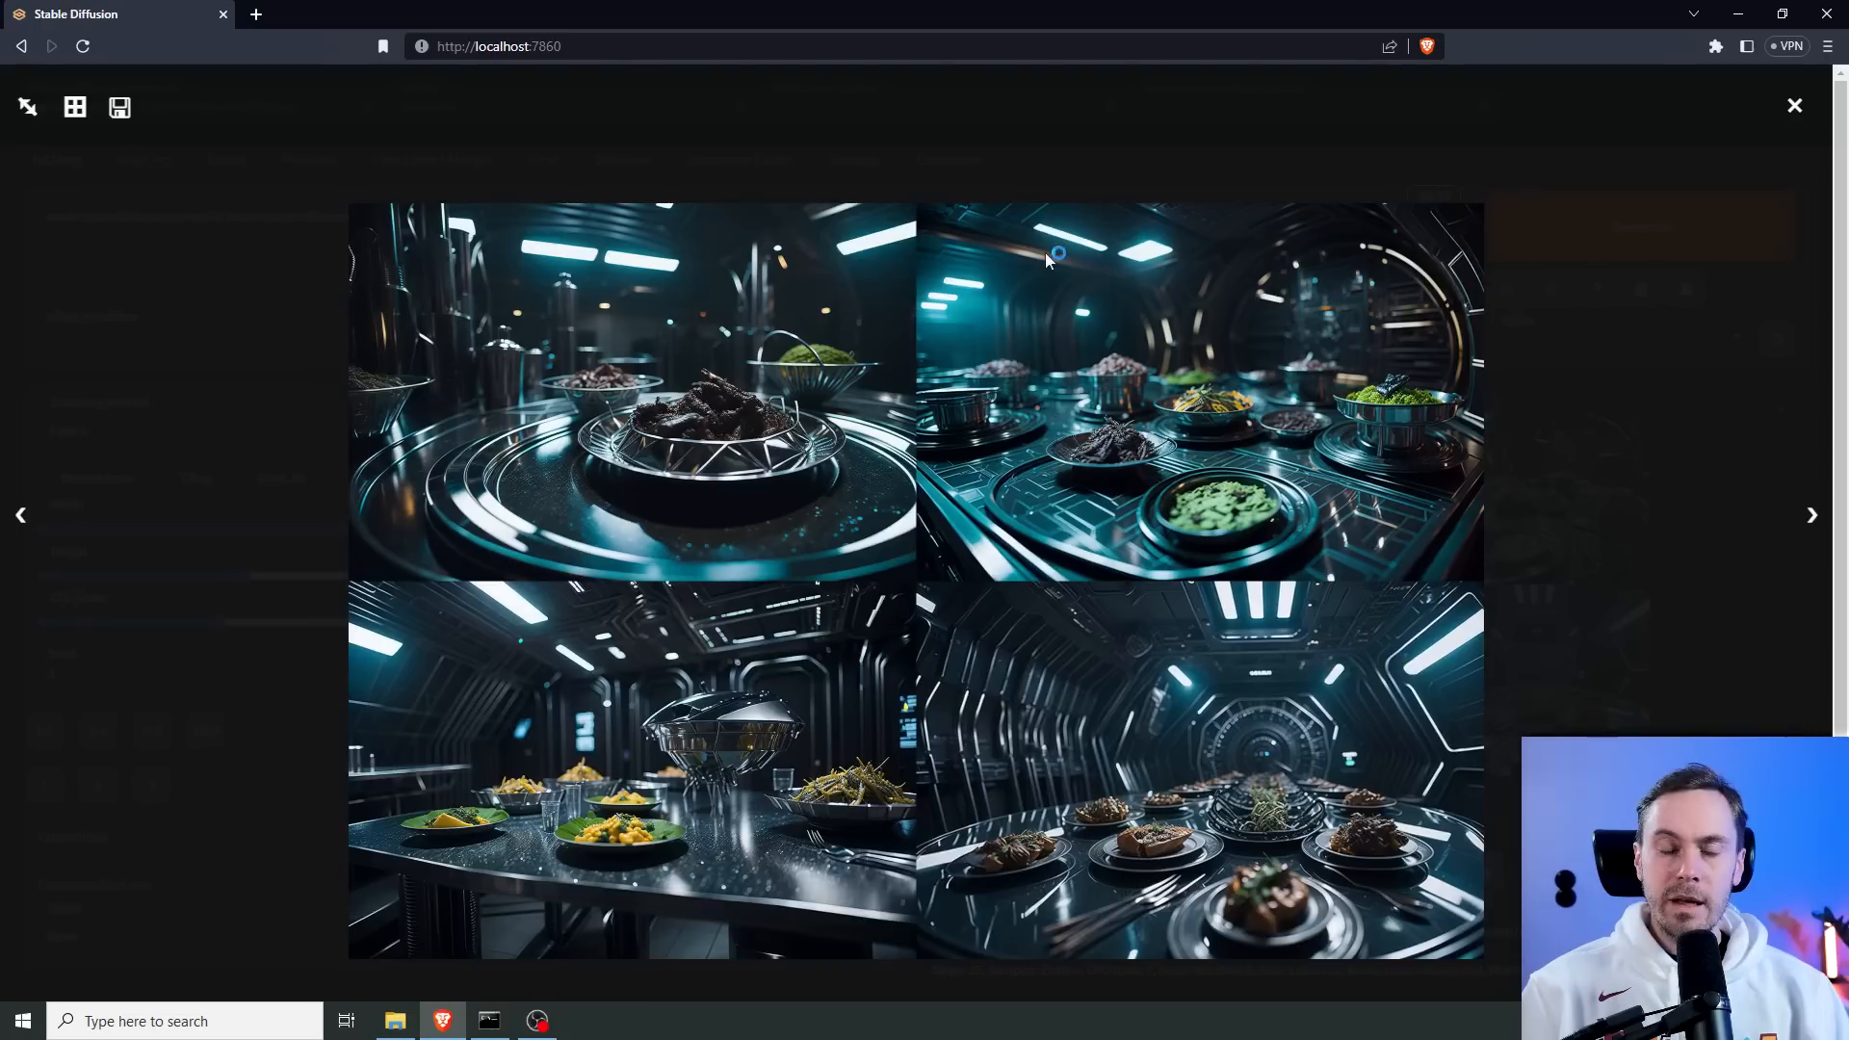
left_click(1794, 106)
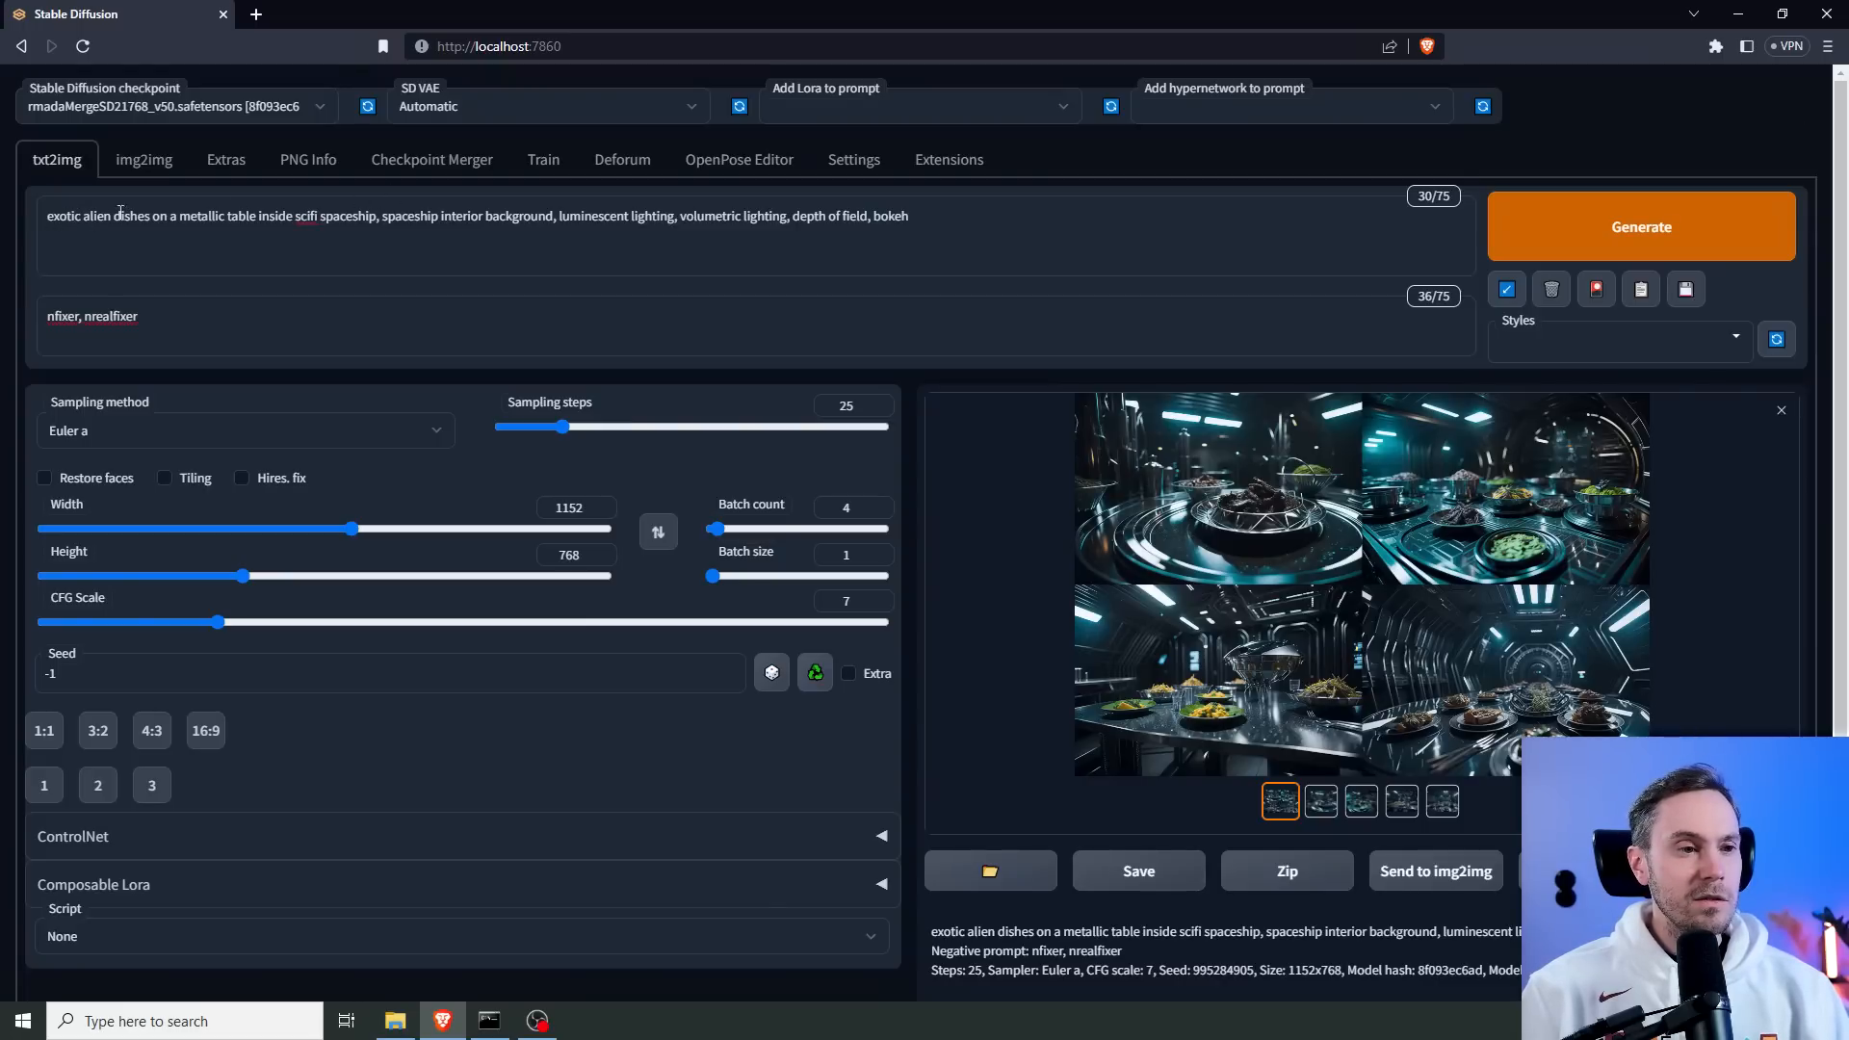
Insert "festive royal" before "dishes" and "alien dinner ceremony" after "scifi spaceship," in the positive prompt.
left_click(113, 215)
type("festivel ro")
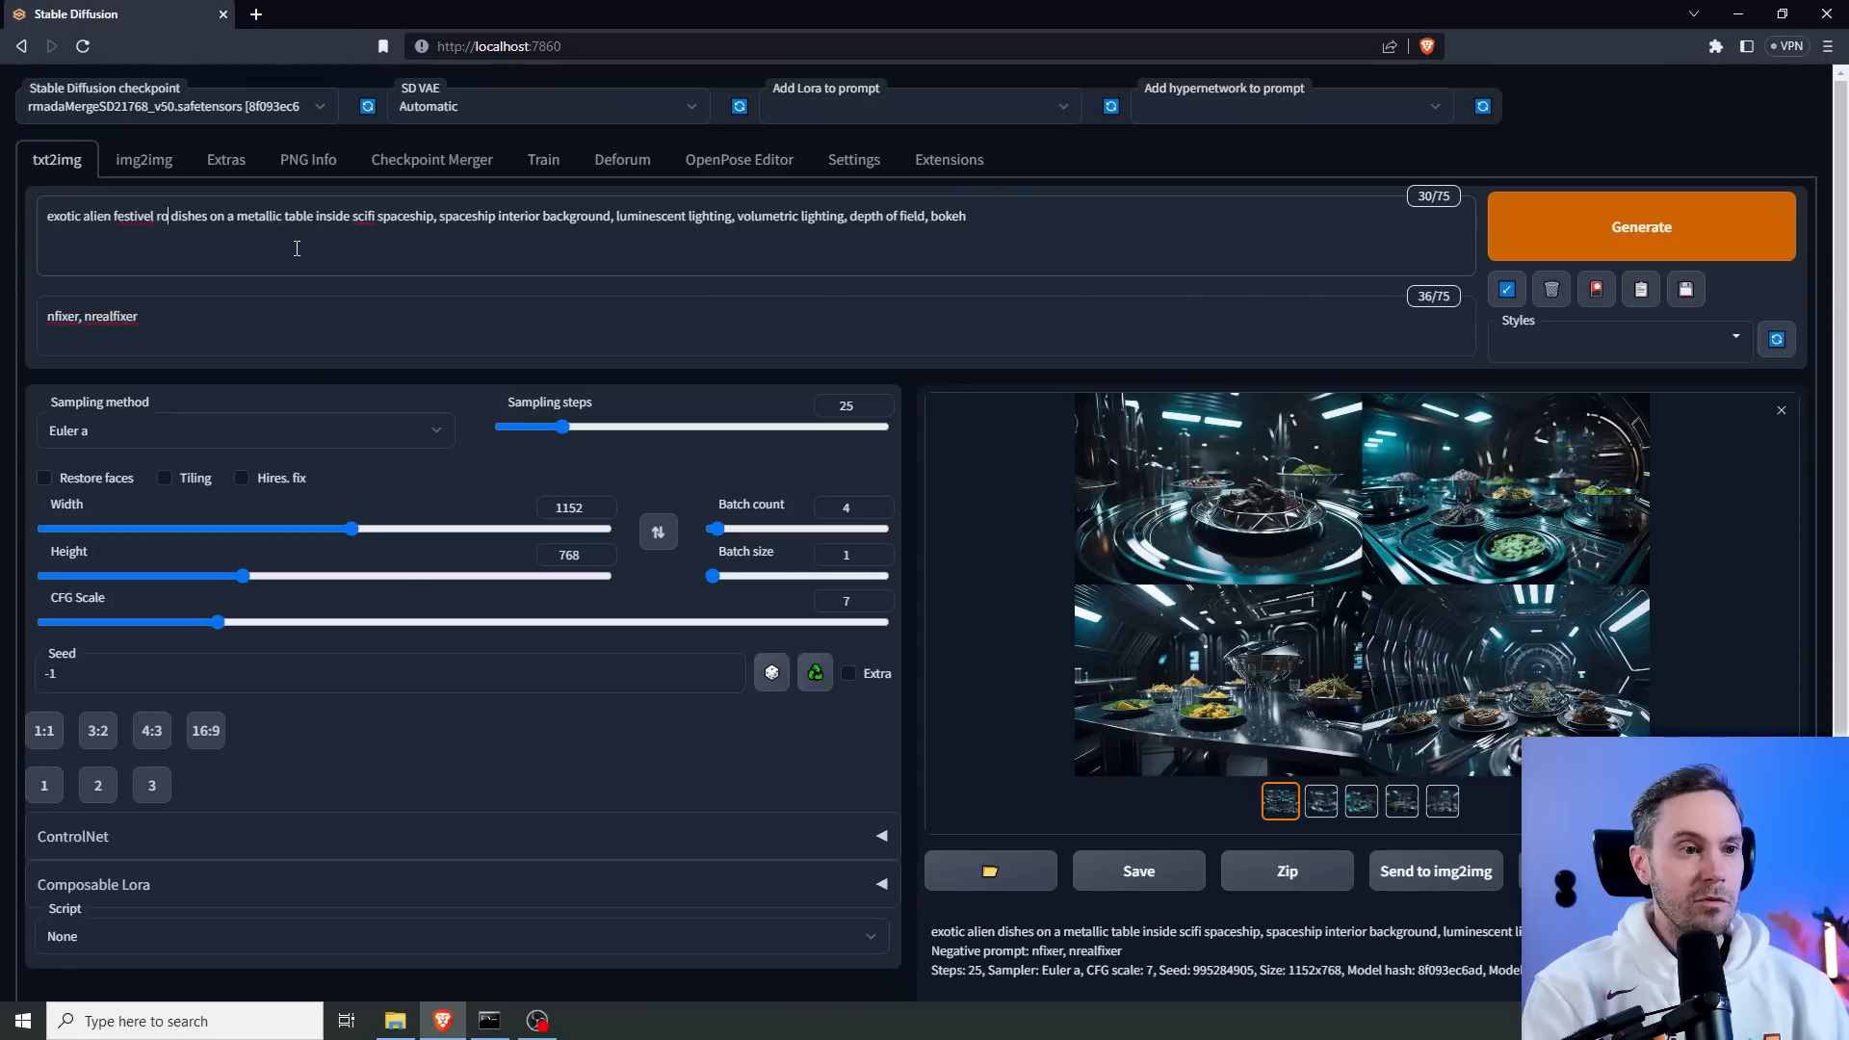
key("BackSpace")
key("BackSpace")
type("royal")
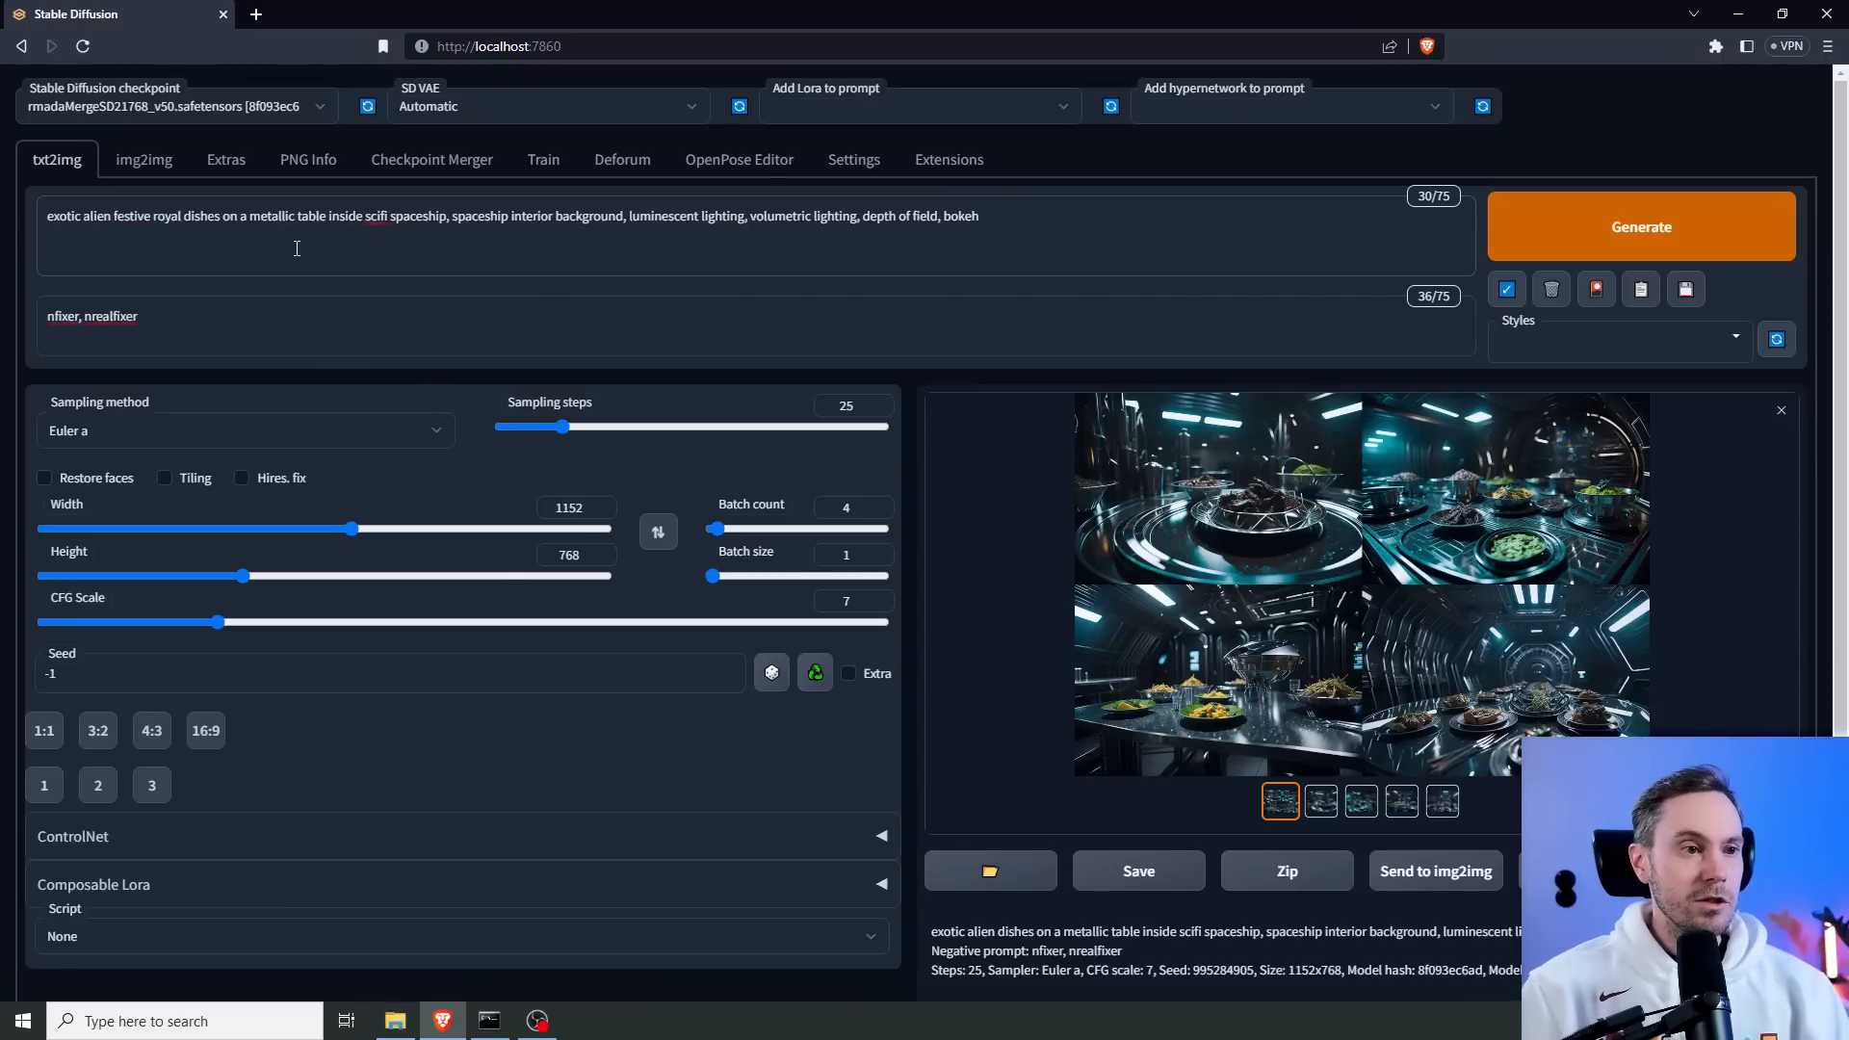
left_click(450, 215)
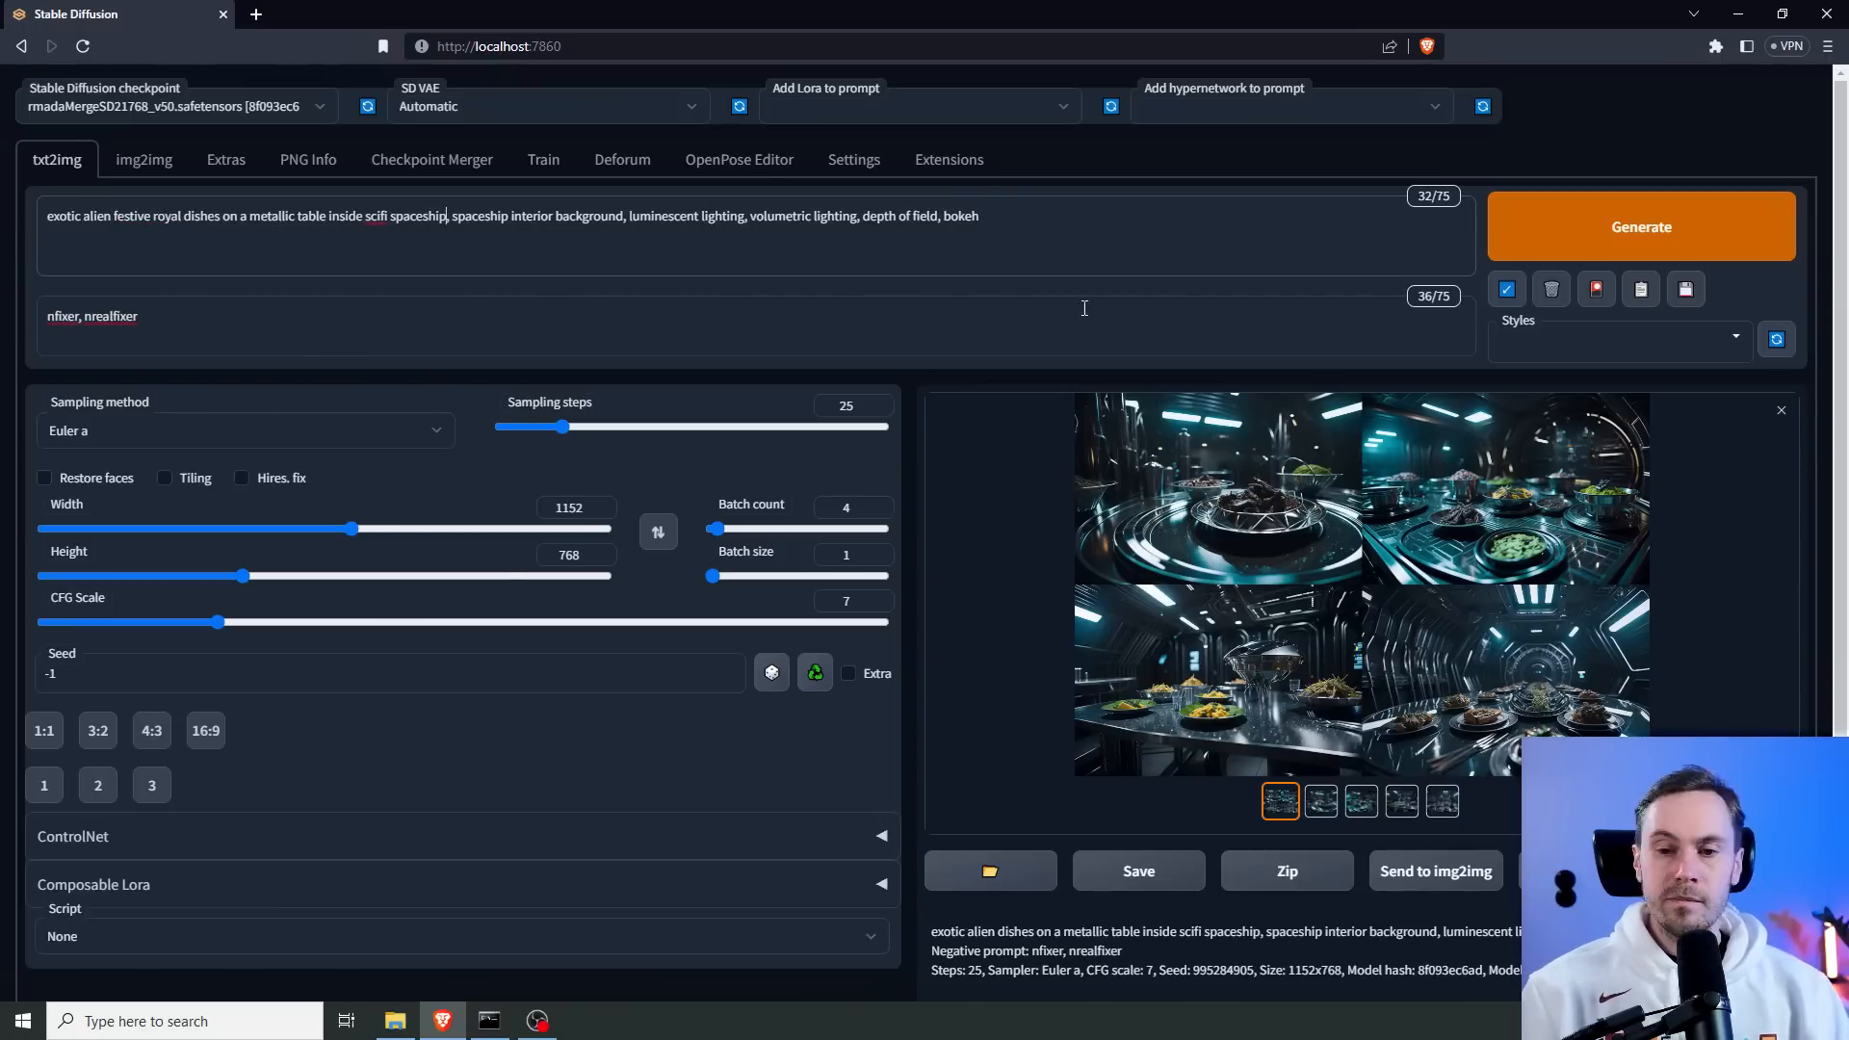
type("alien ceremony,  dinner")
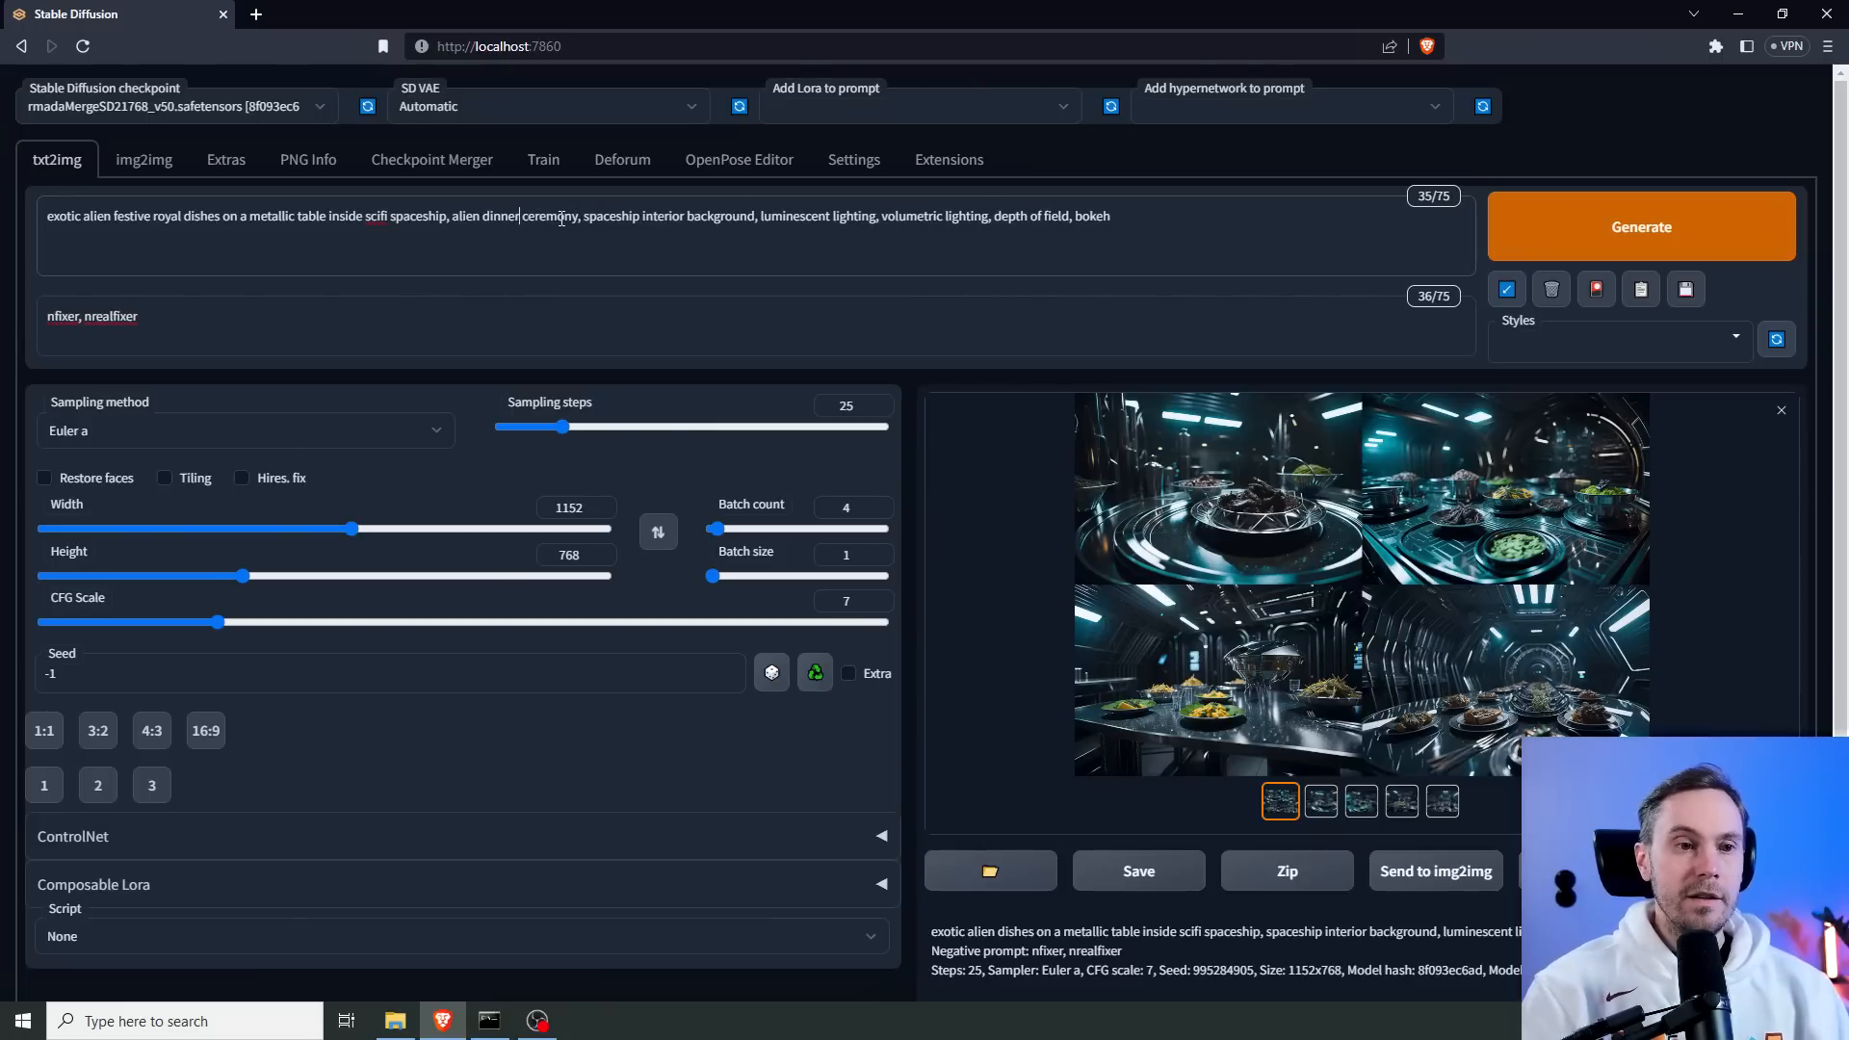
Generate images from the festive dinner ceremony prompt and inspect the new grid at enlarged size.
left_click(1580, 233)
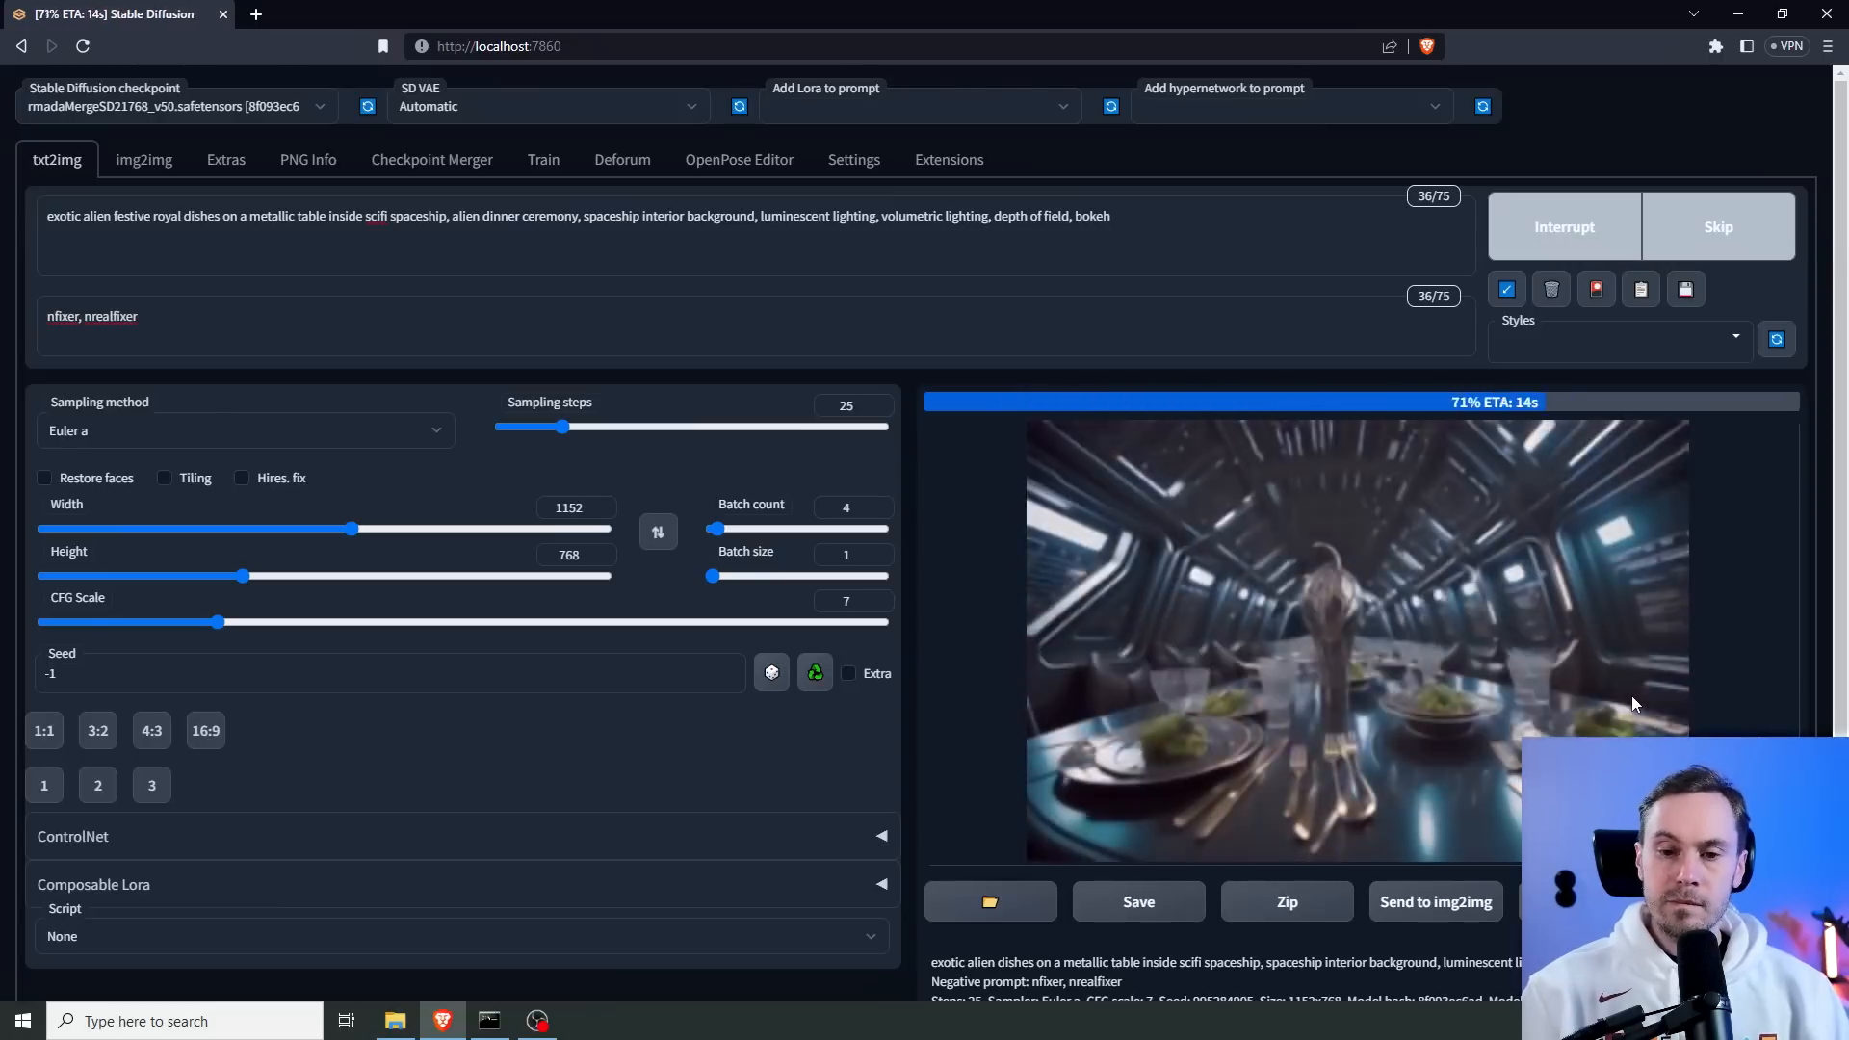
left_click(1631, 695)
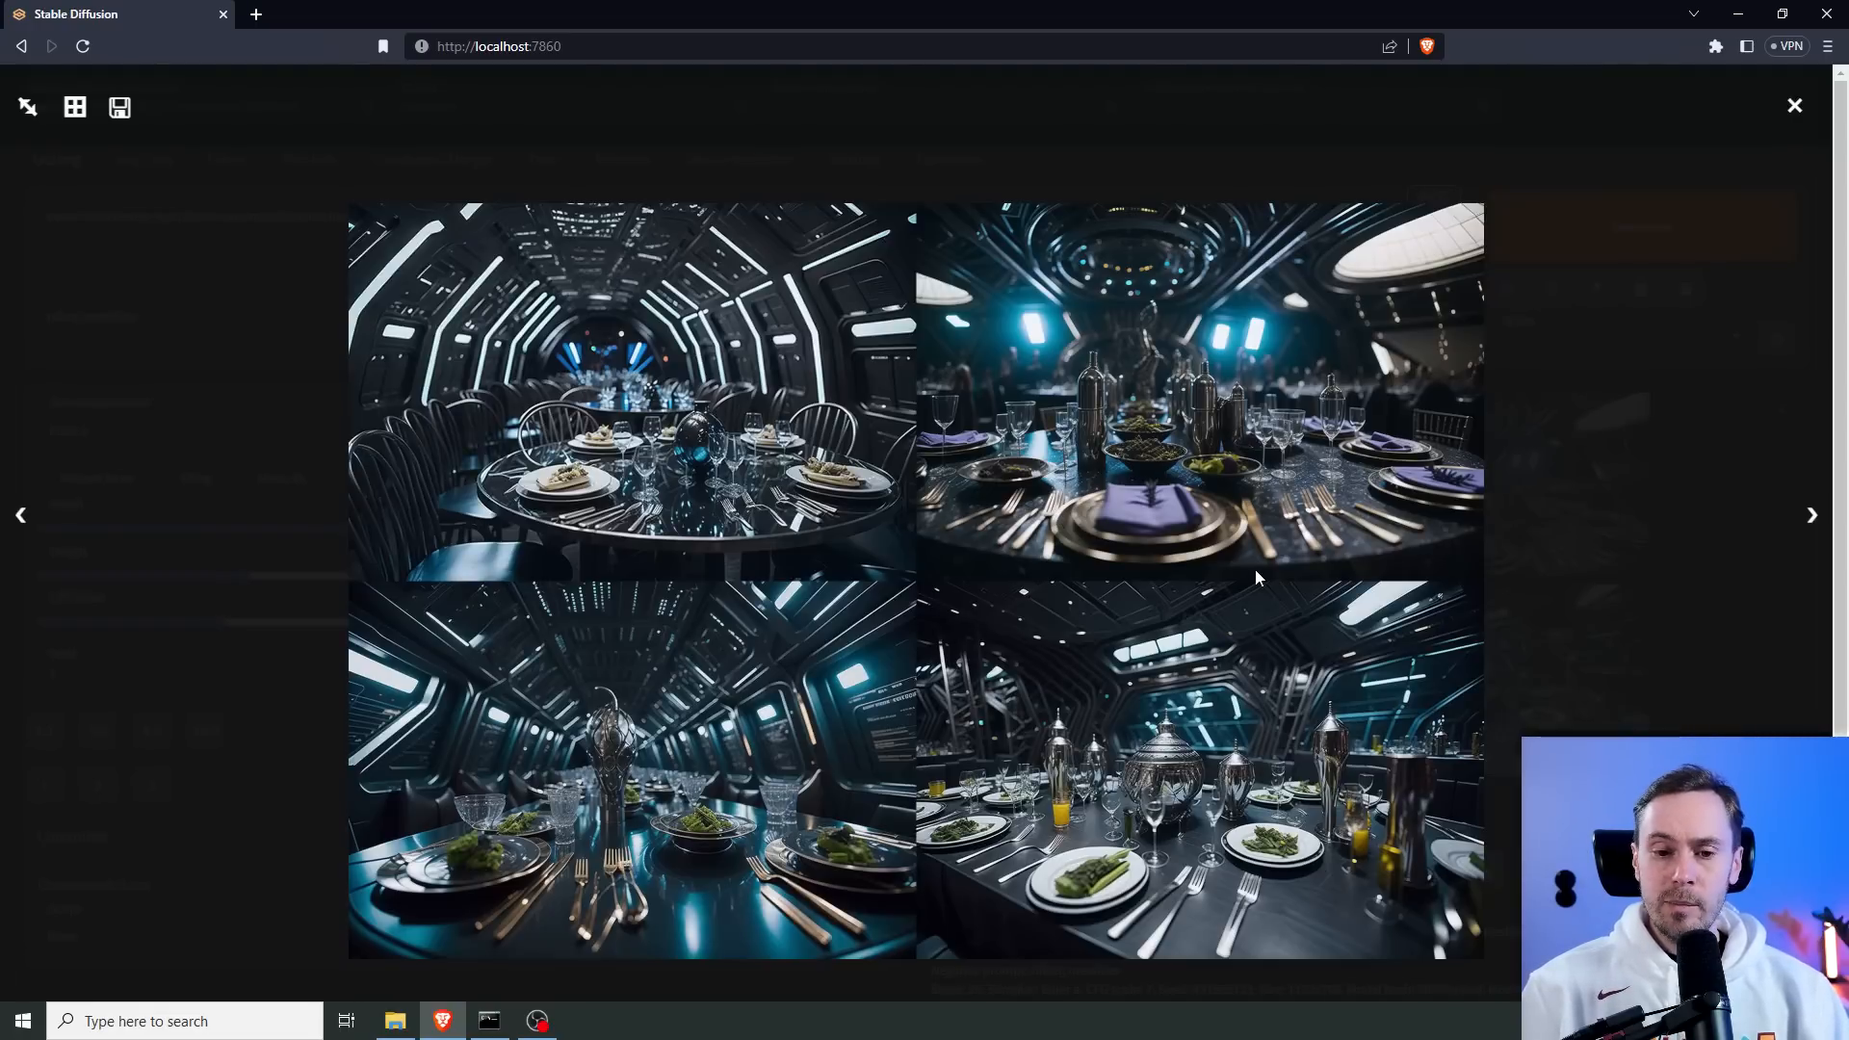
left_click(1429, 644)
Remove "alien dinner ceremony" from the prompt and replace "dishes" with "food served on alien exotic dinnerware in various sizes and shapes".
key("BackSpace")
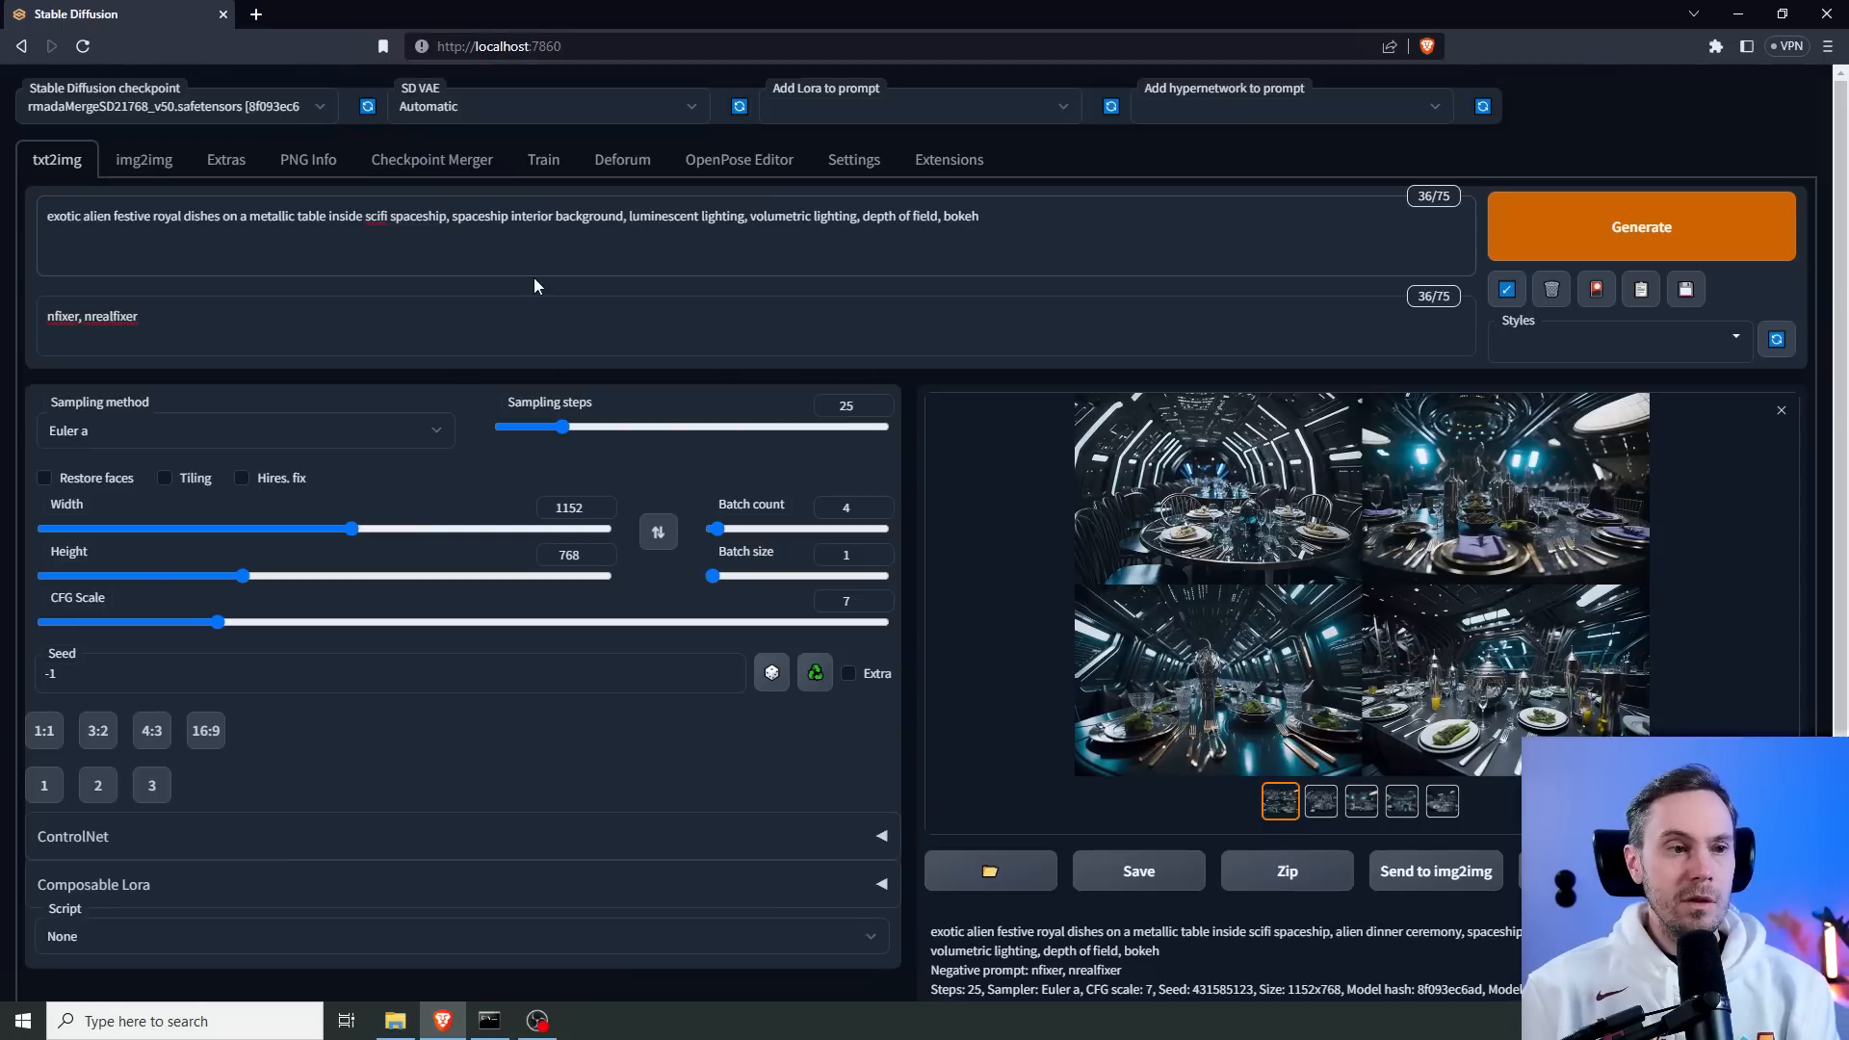
double_click(203, 216)
type("foo")
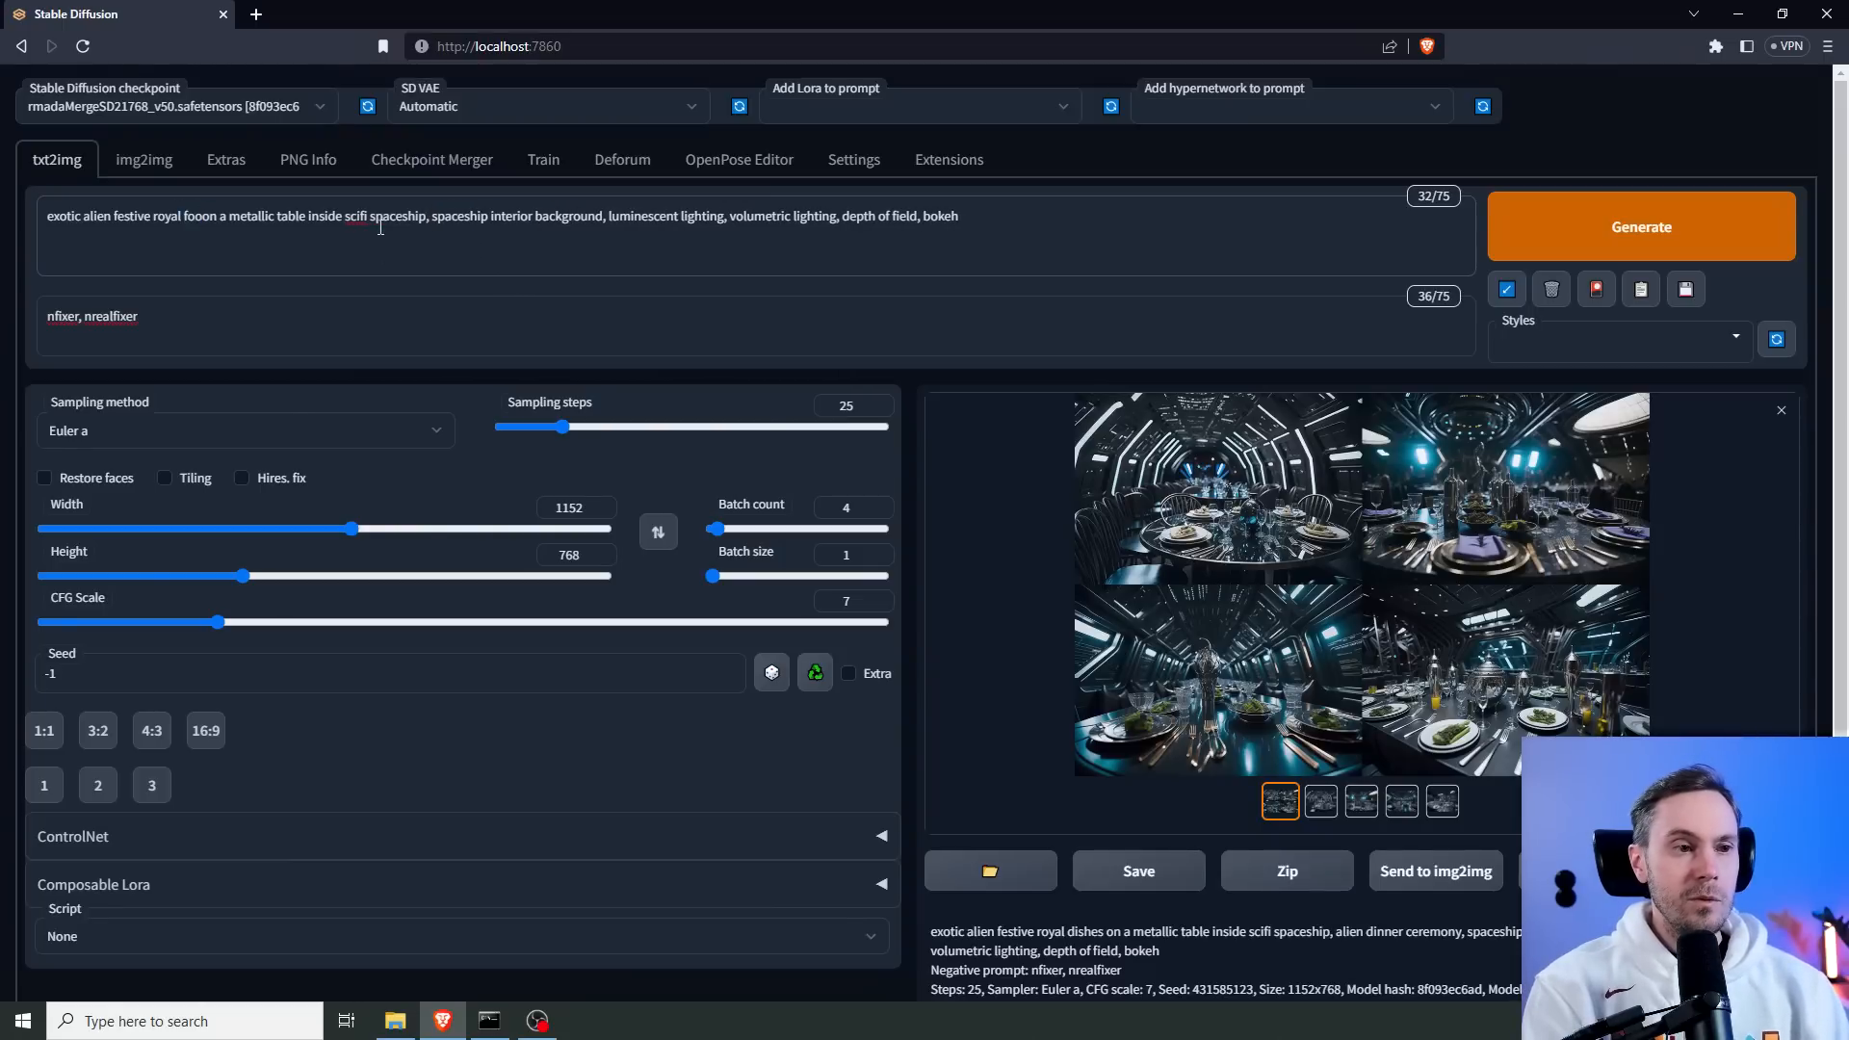
type("d served on ")
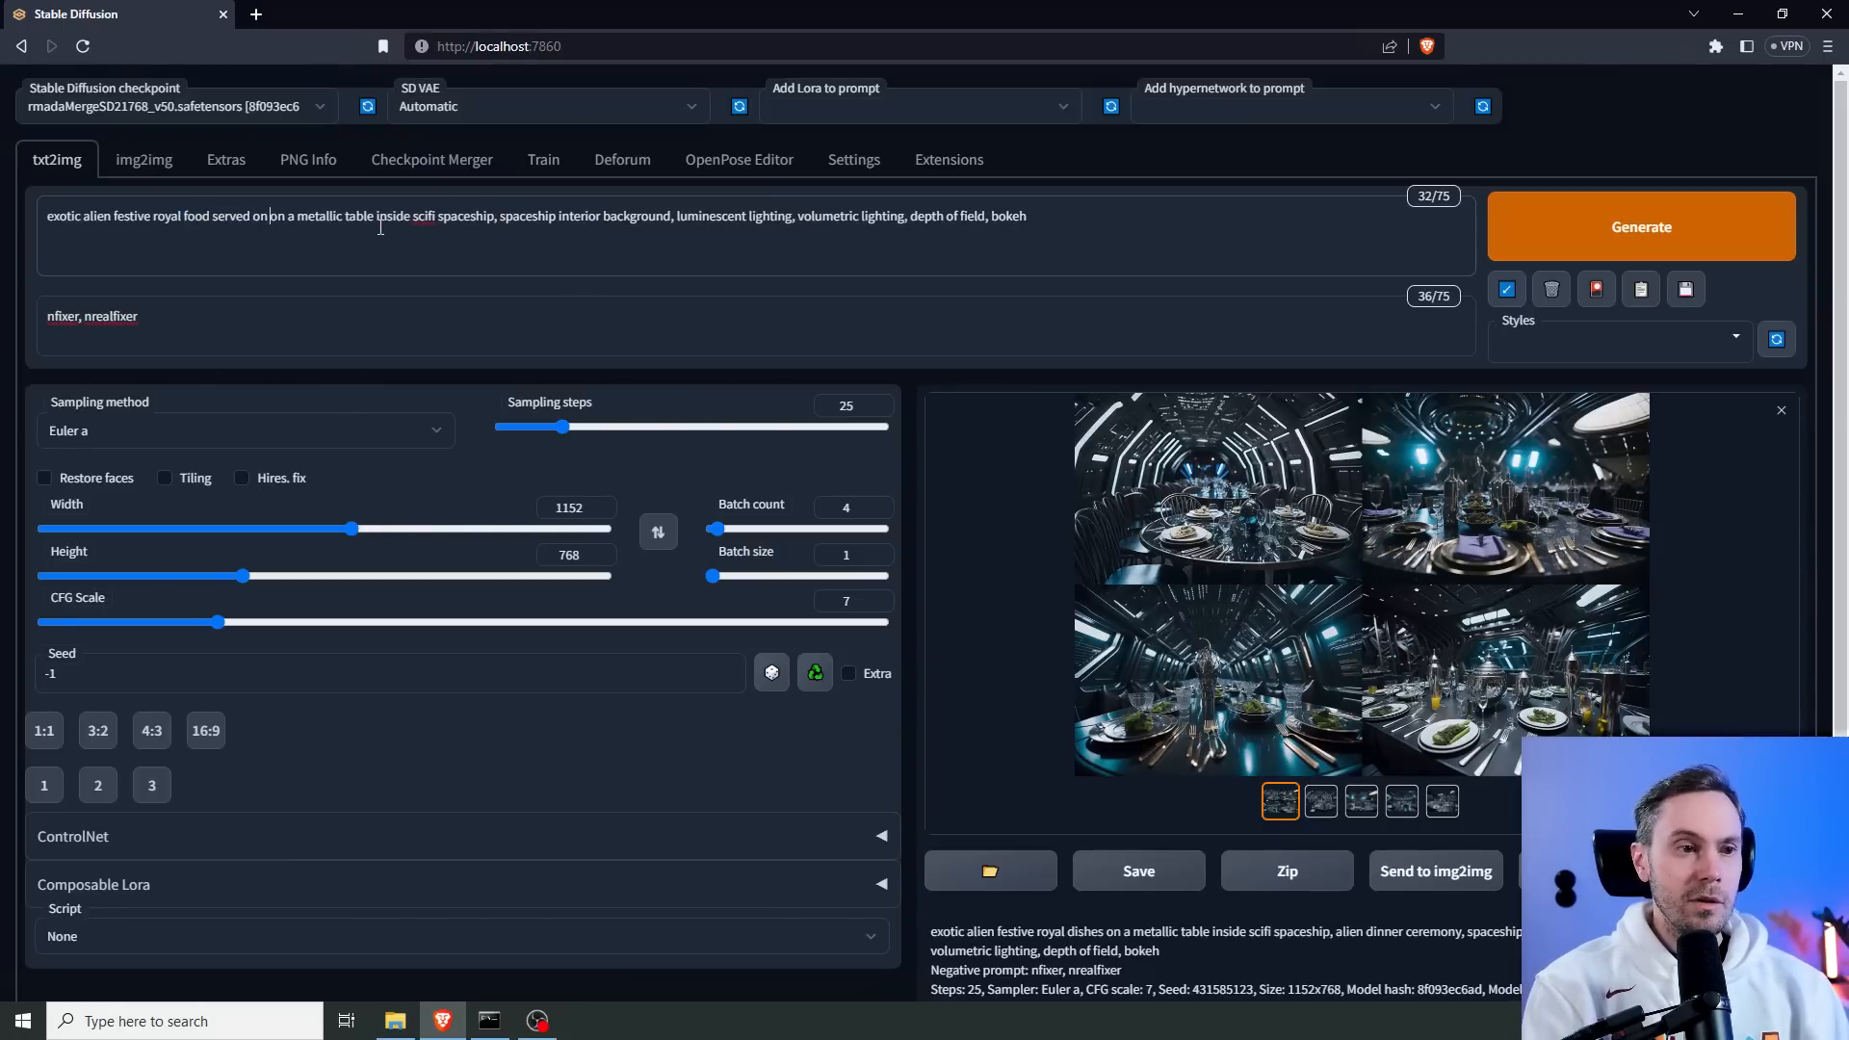
type("alien exo")
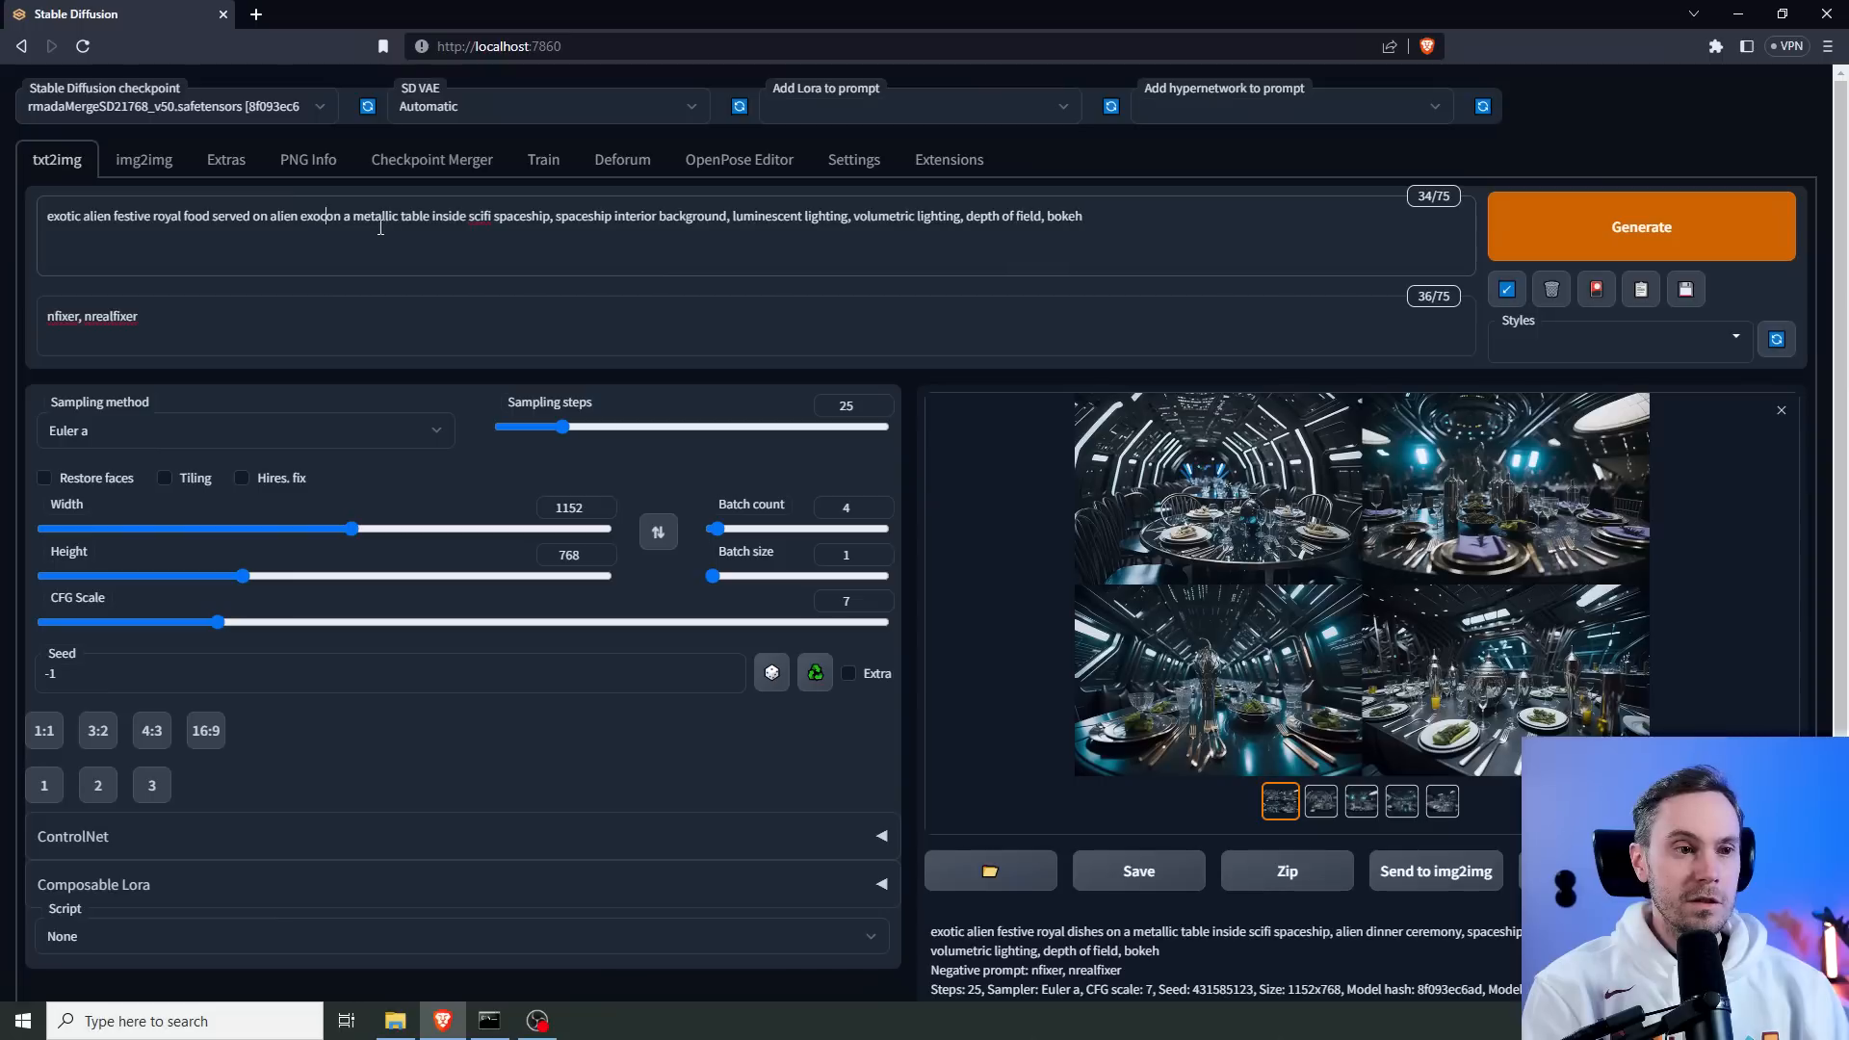
type("tic")
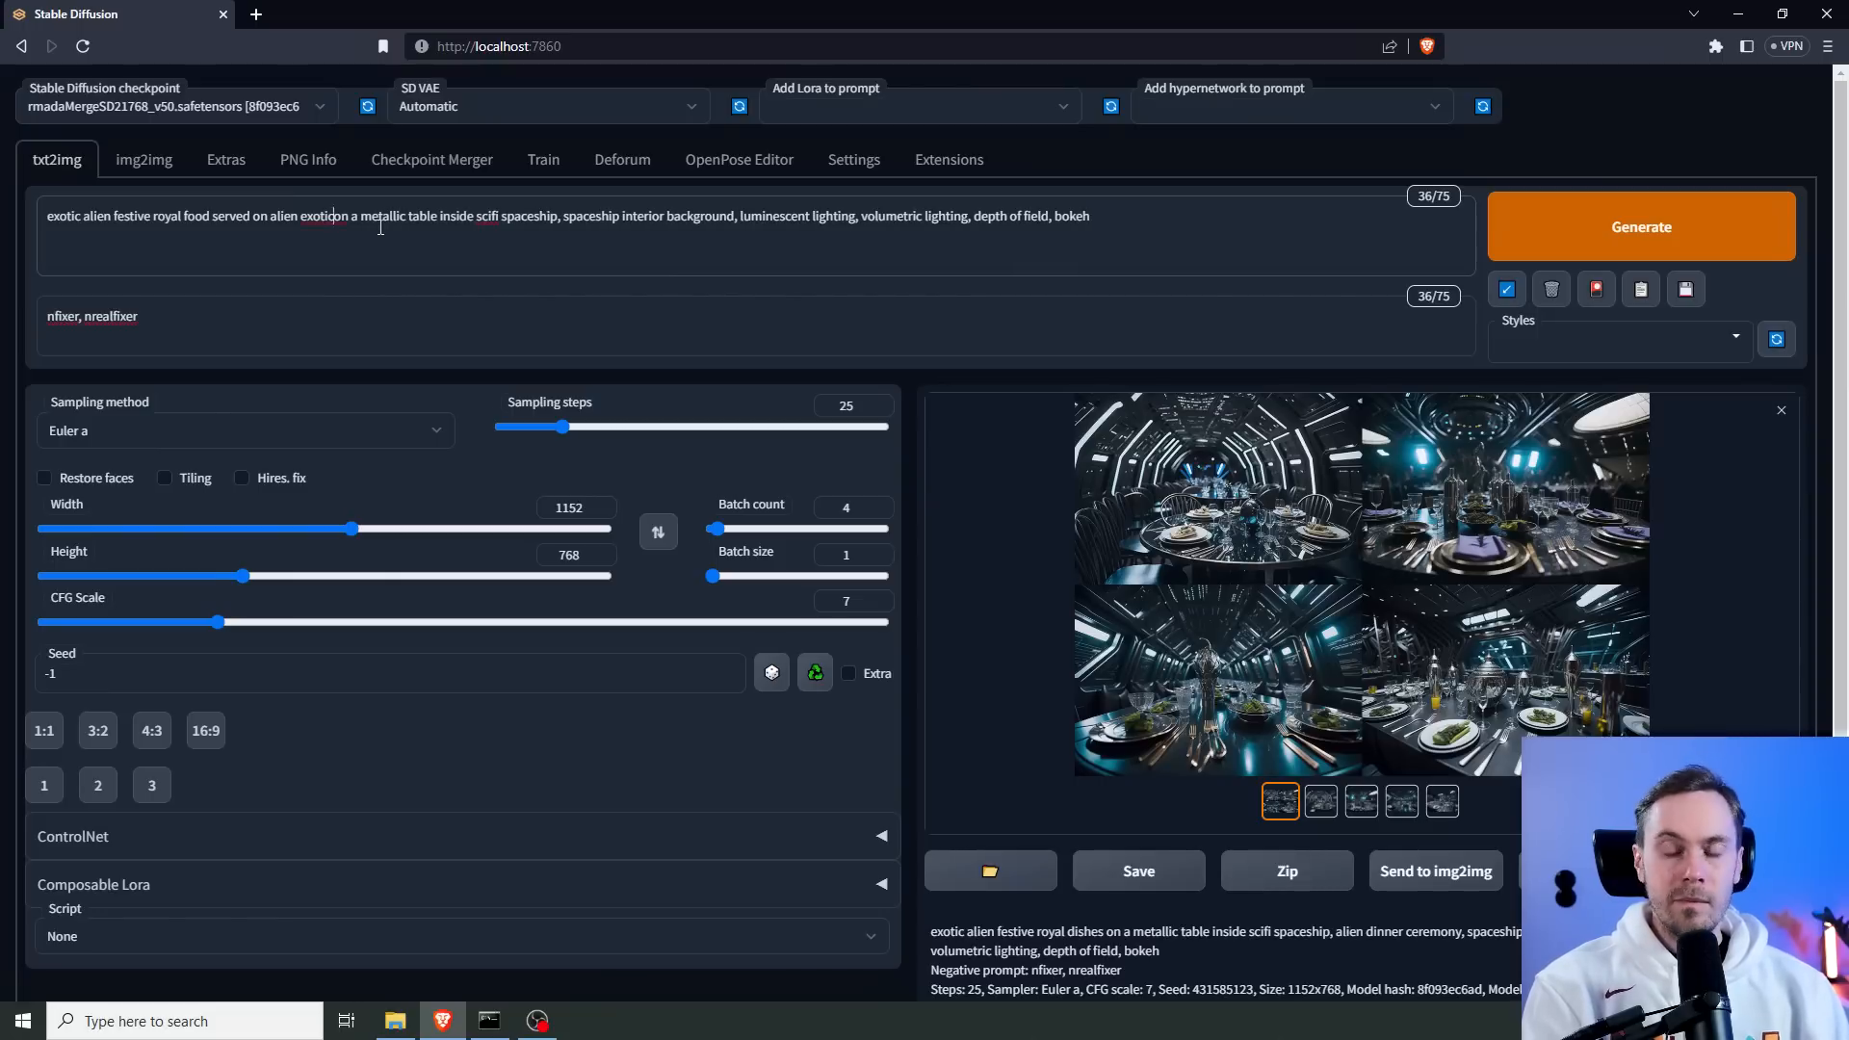
type(" dinnerware ma")
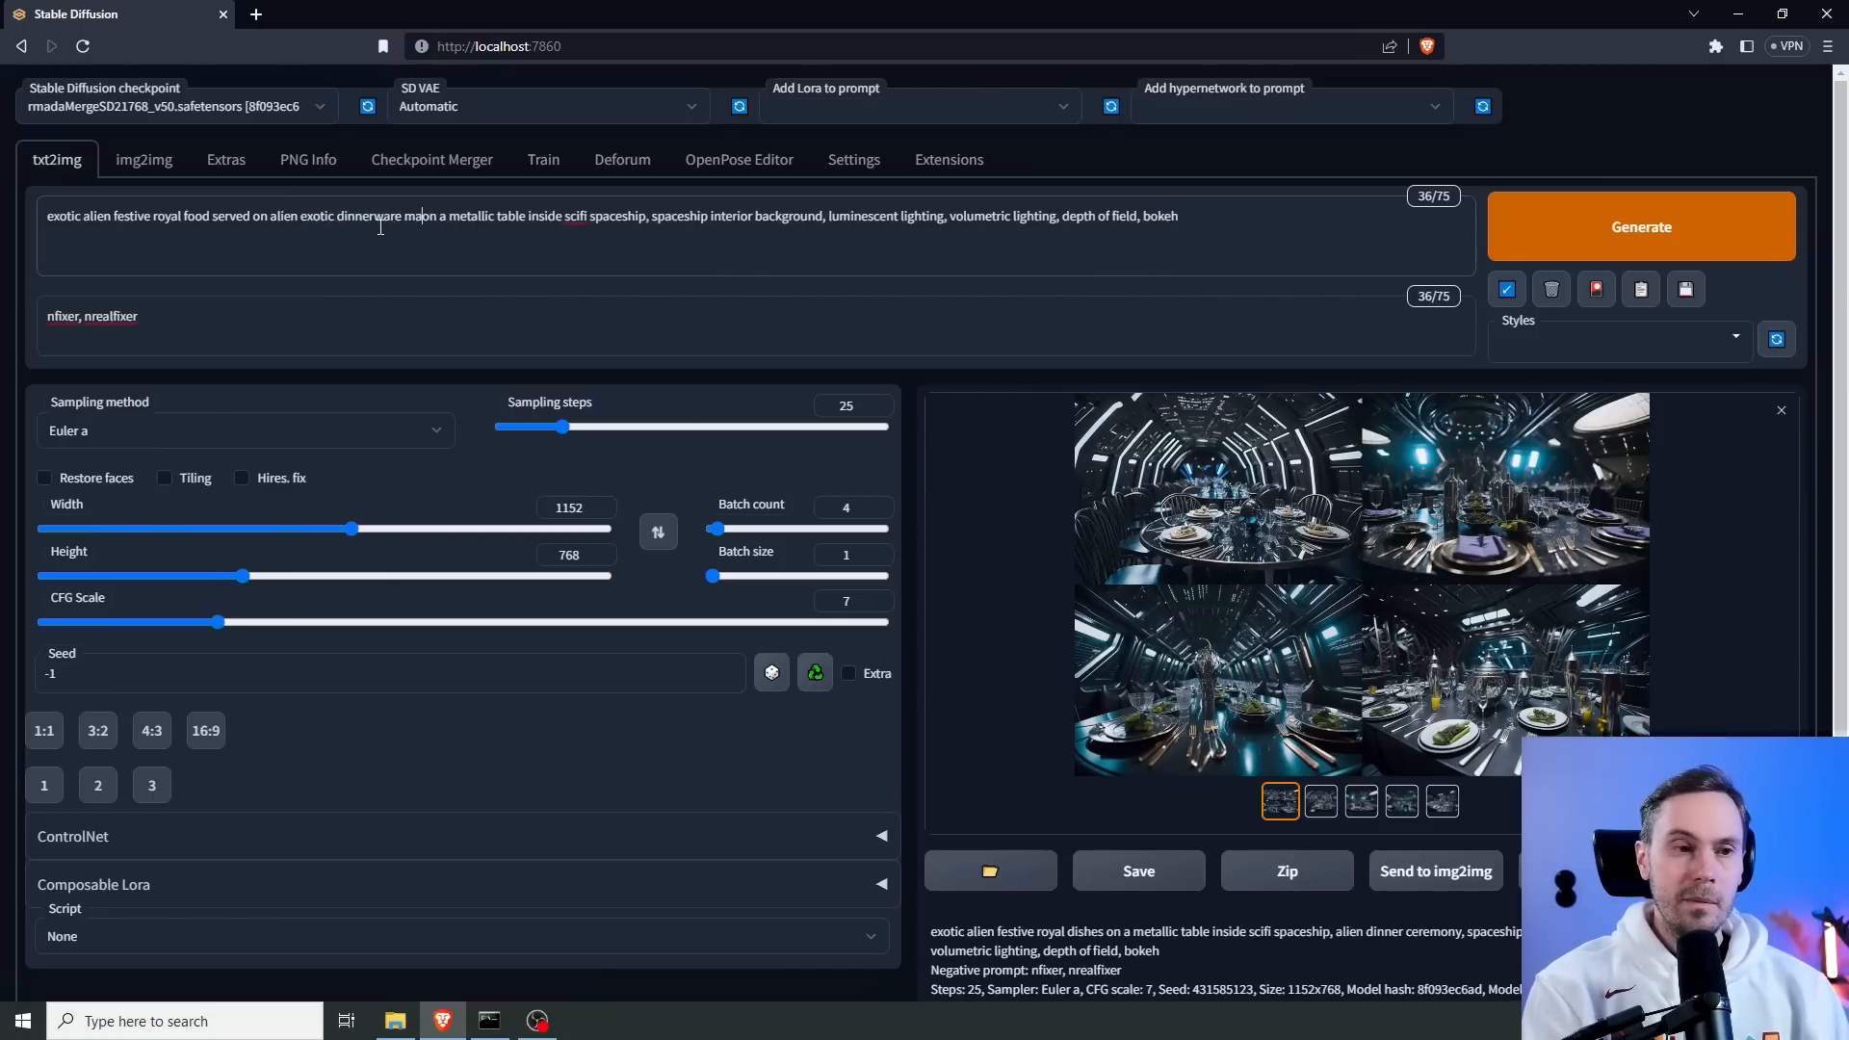
key("BackSpace")
key("BackSpace")
type("in ")
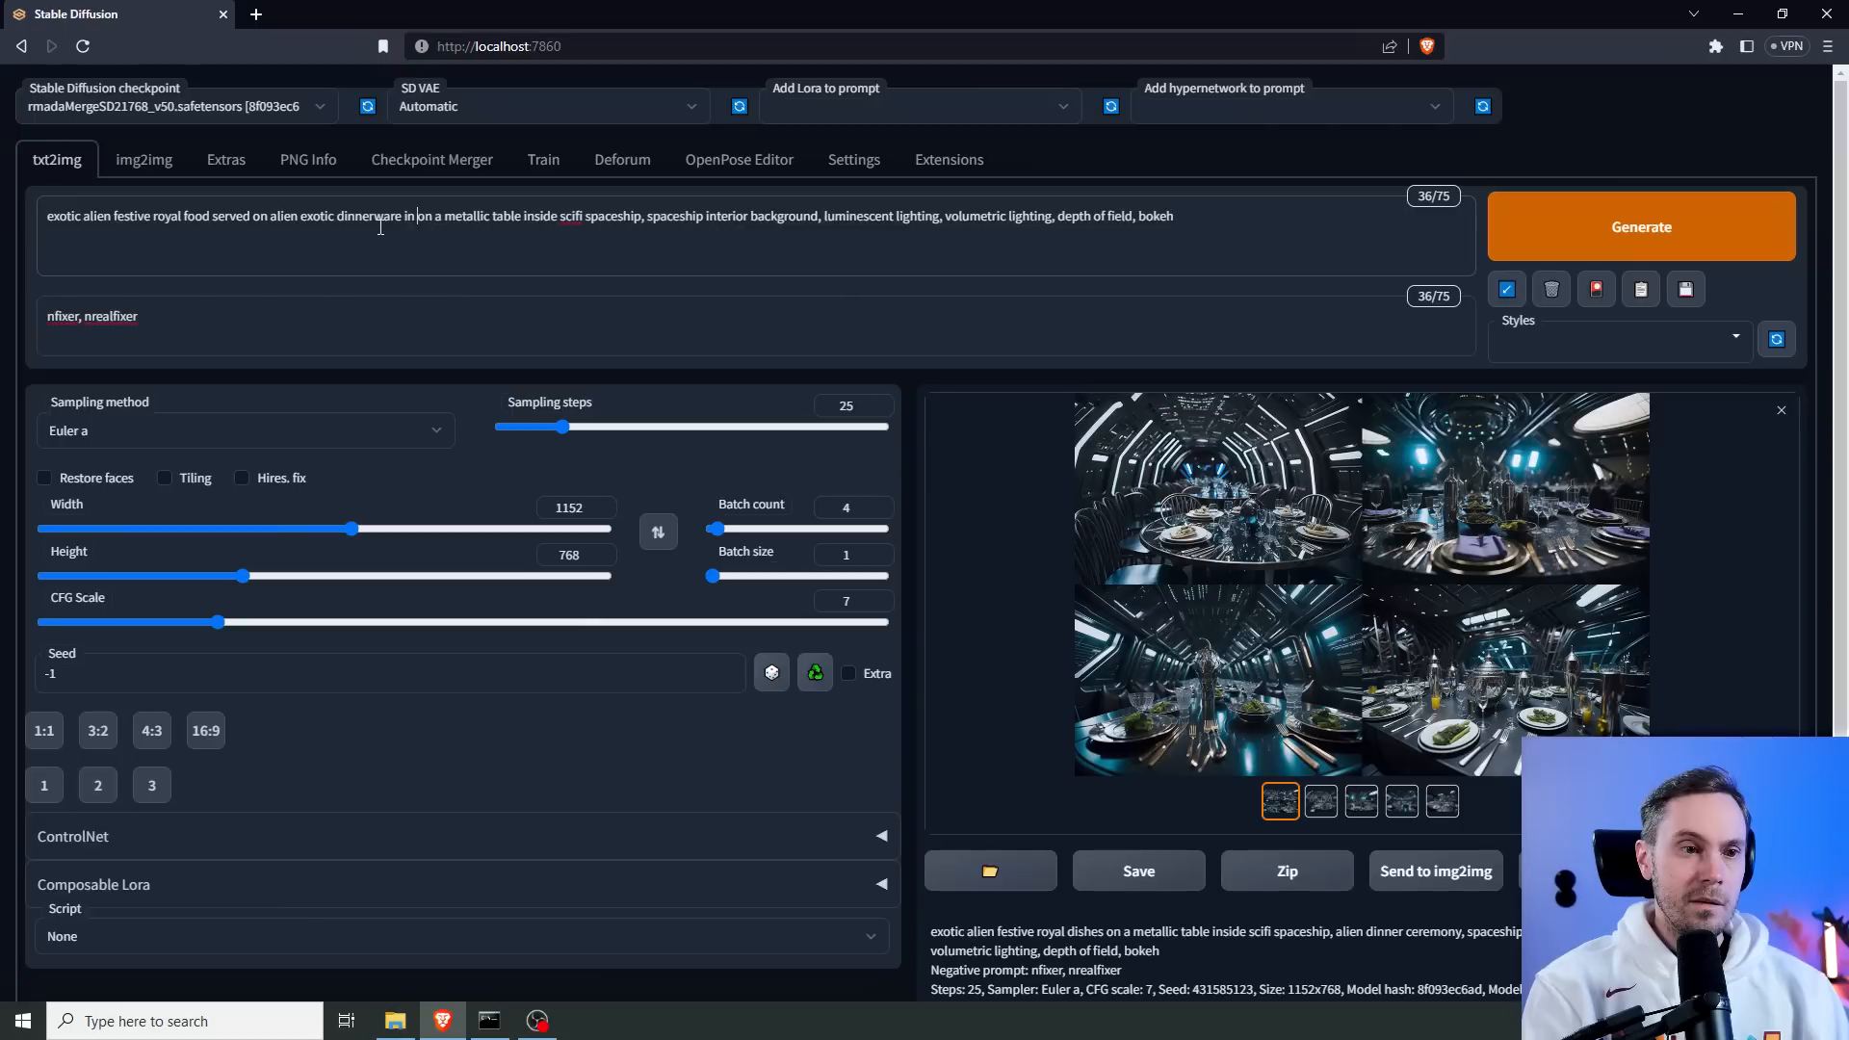
type("various sizes a")
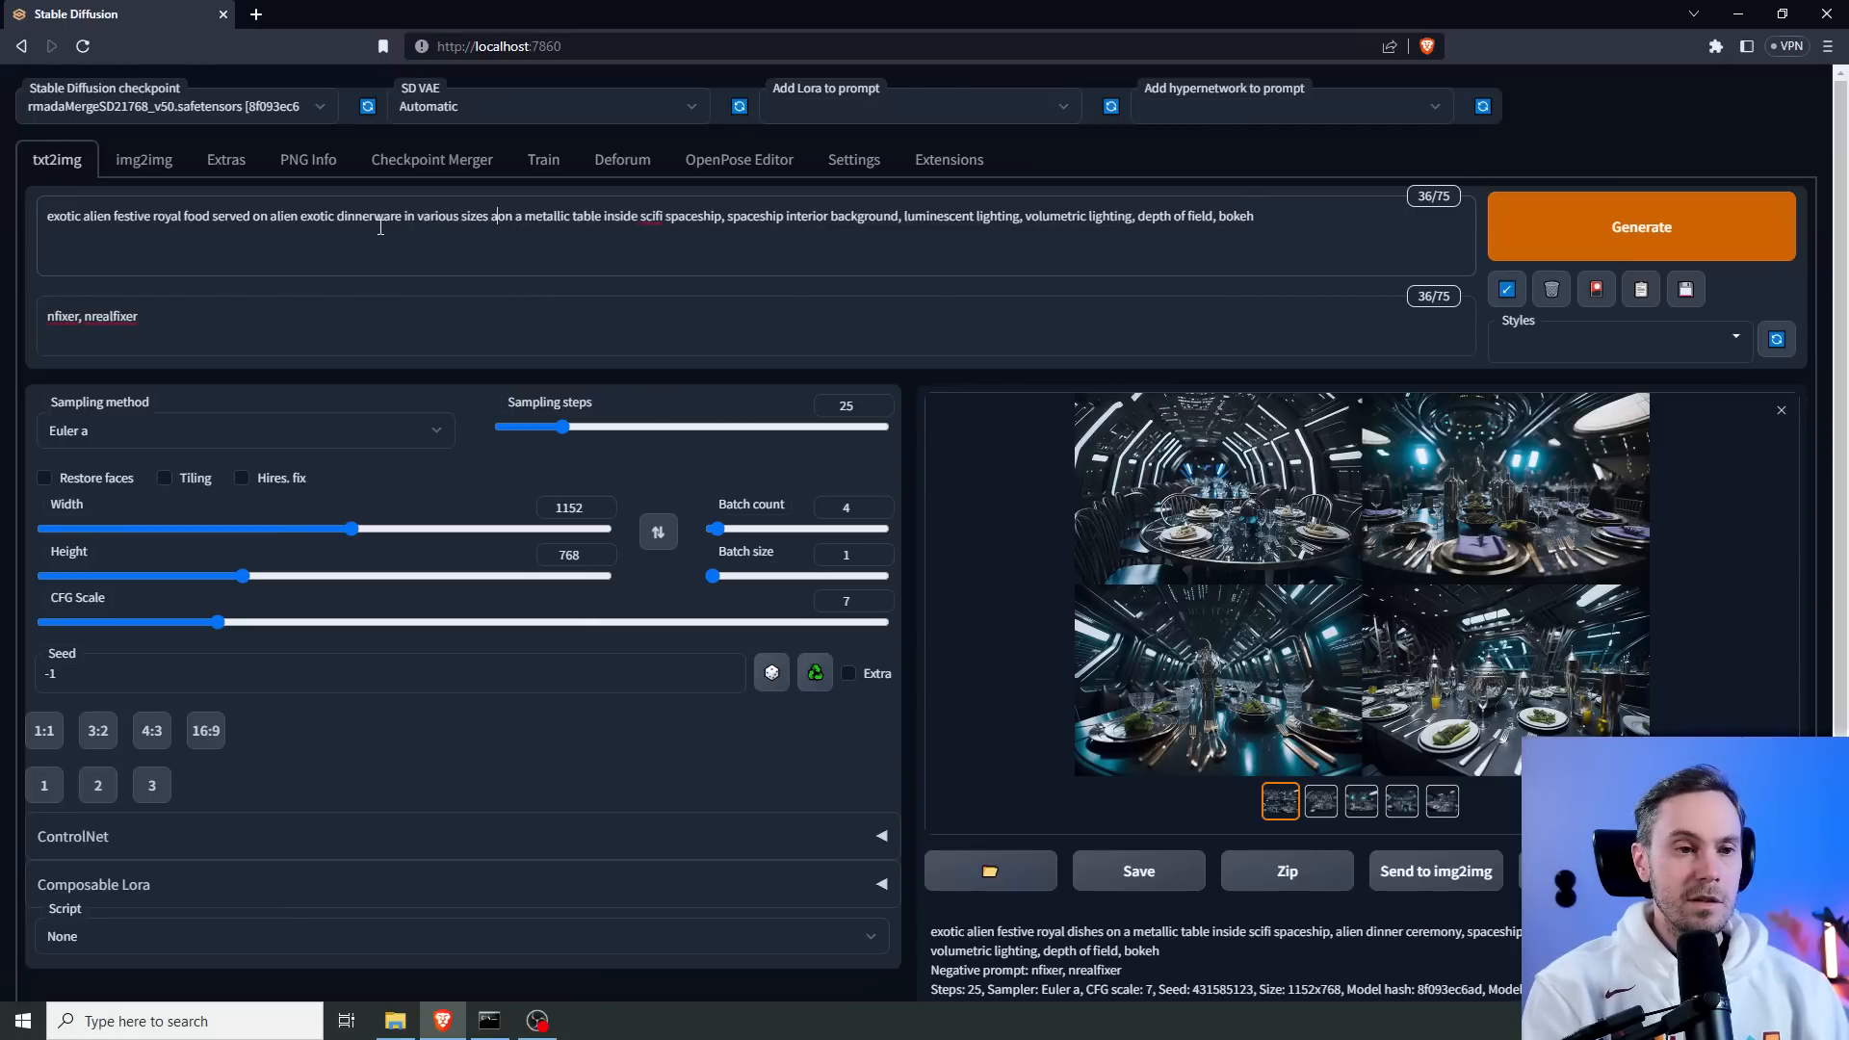
type("nd shapes")
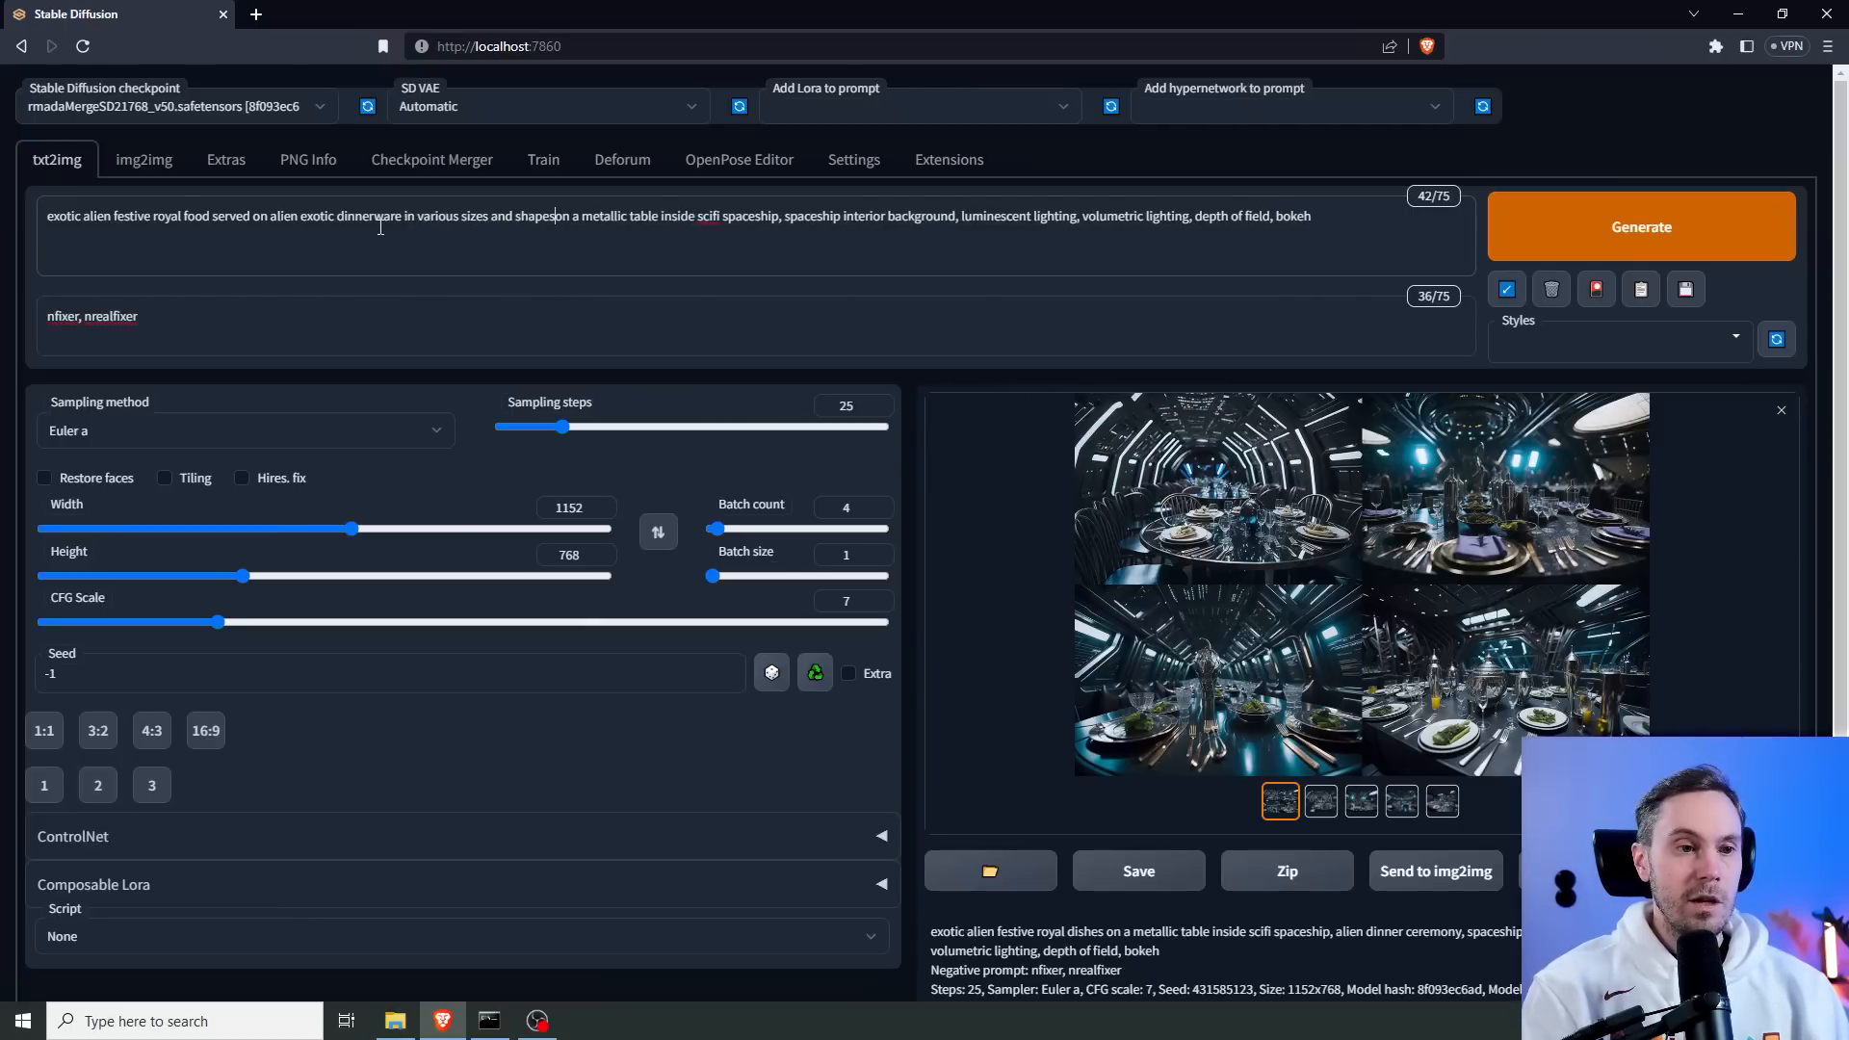
Add "very colorful" before "food" in the prompt and weight the phrase "very colorful food" at 1.2.
left_click(183, 216)
type("very colorful")
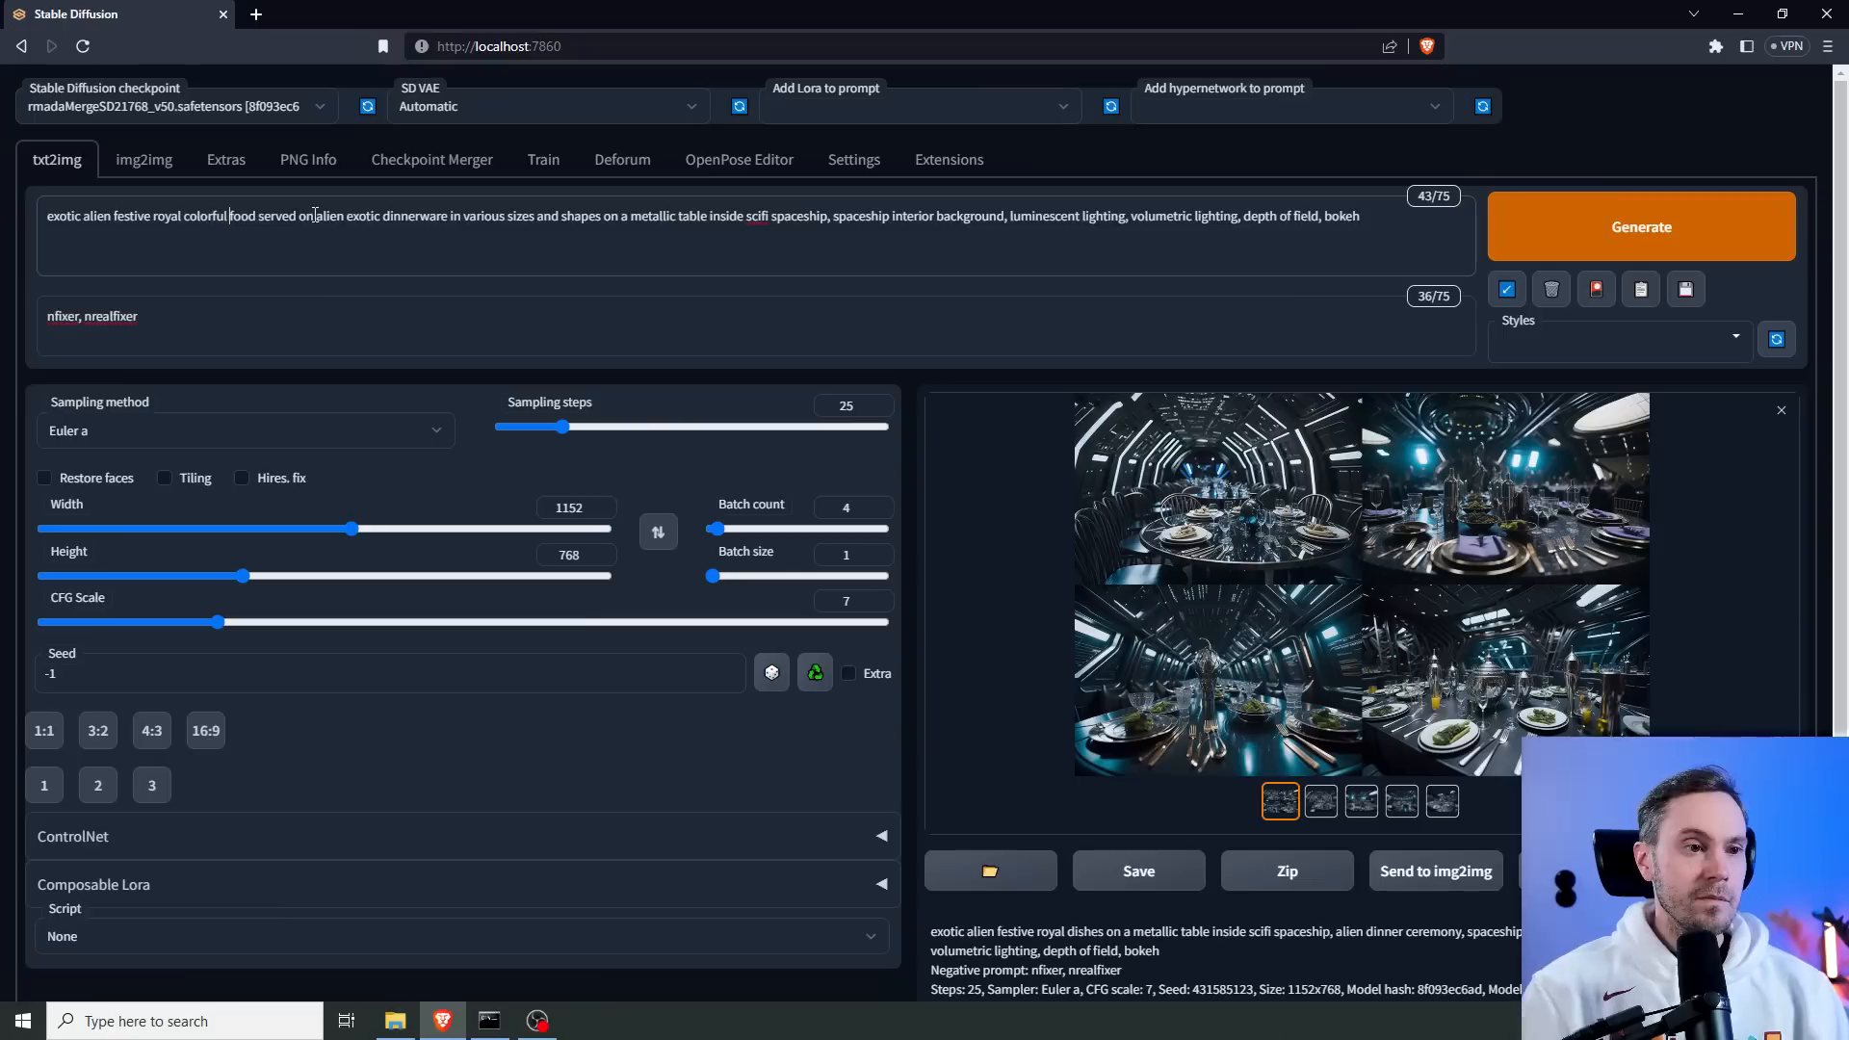
left_click_drag(184, 216, 283, 221)
key("ctrl+Up")
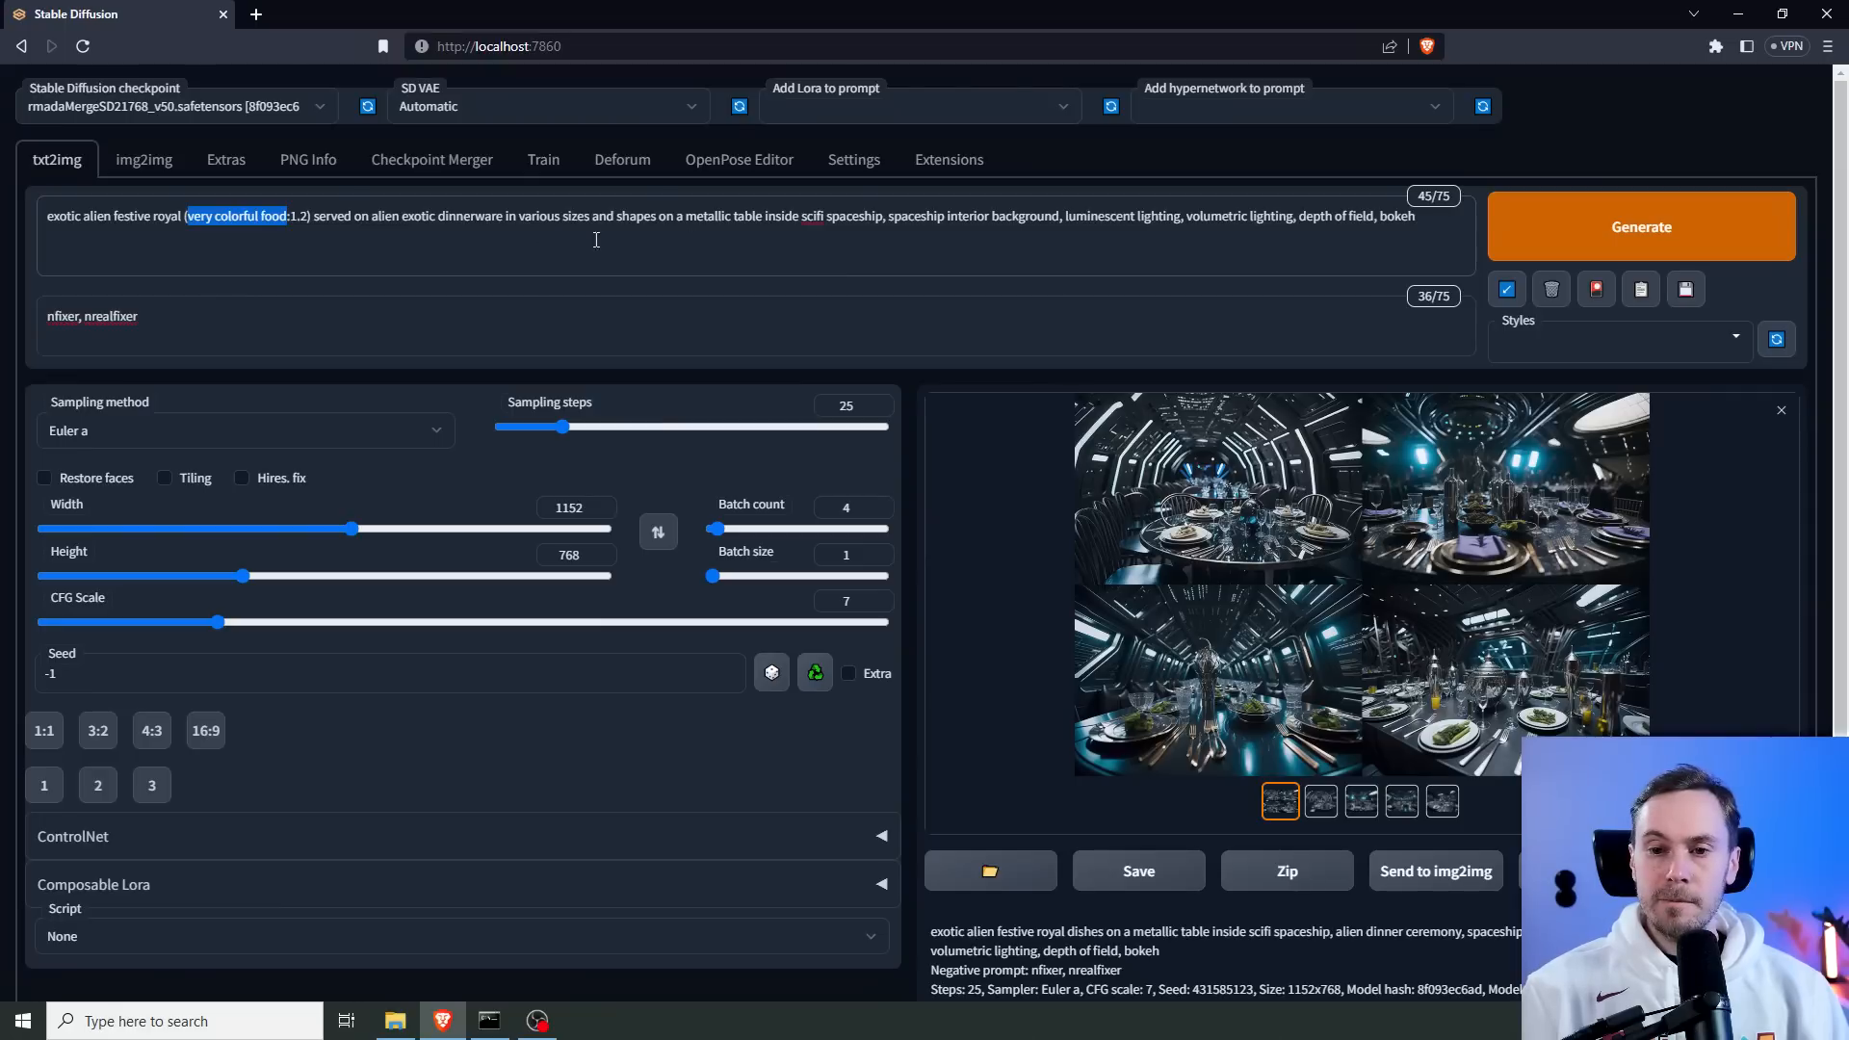
Generate images from the weighted food prompt, inspect the enlarged grid, and send the image with the silver dragon-like figure to img2img.
left_click(1627, 229)
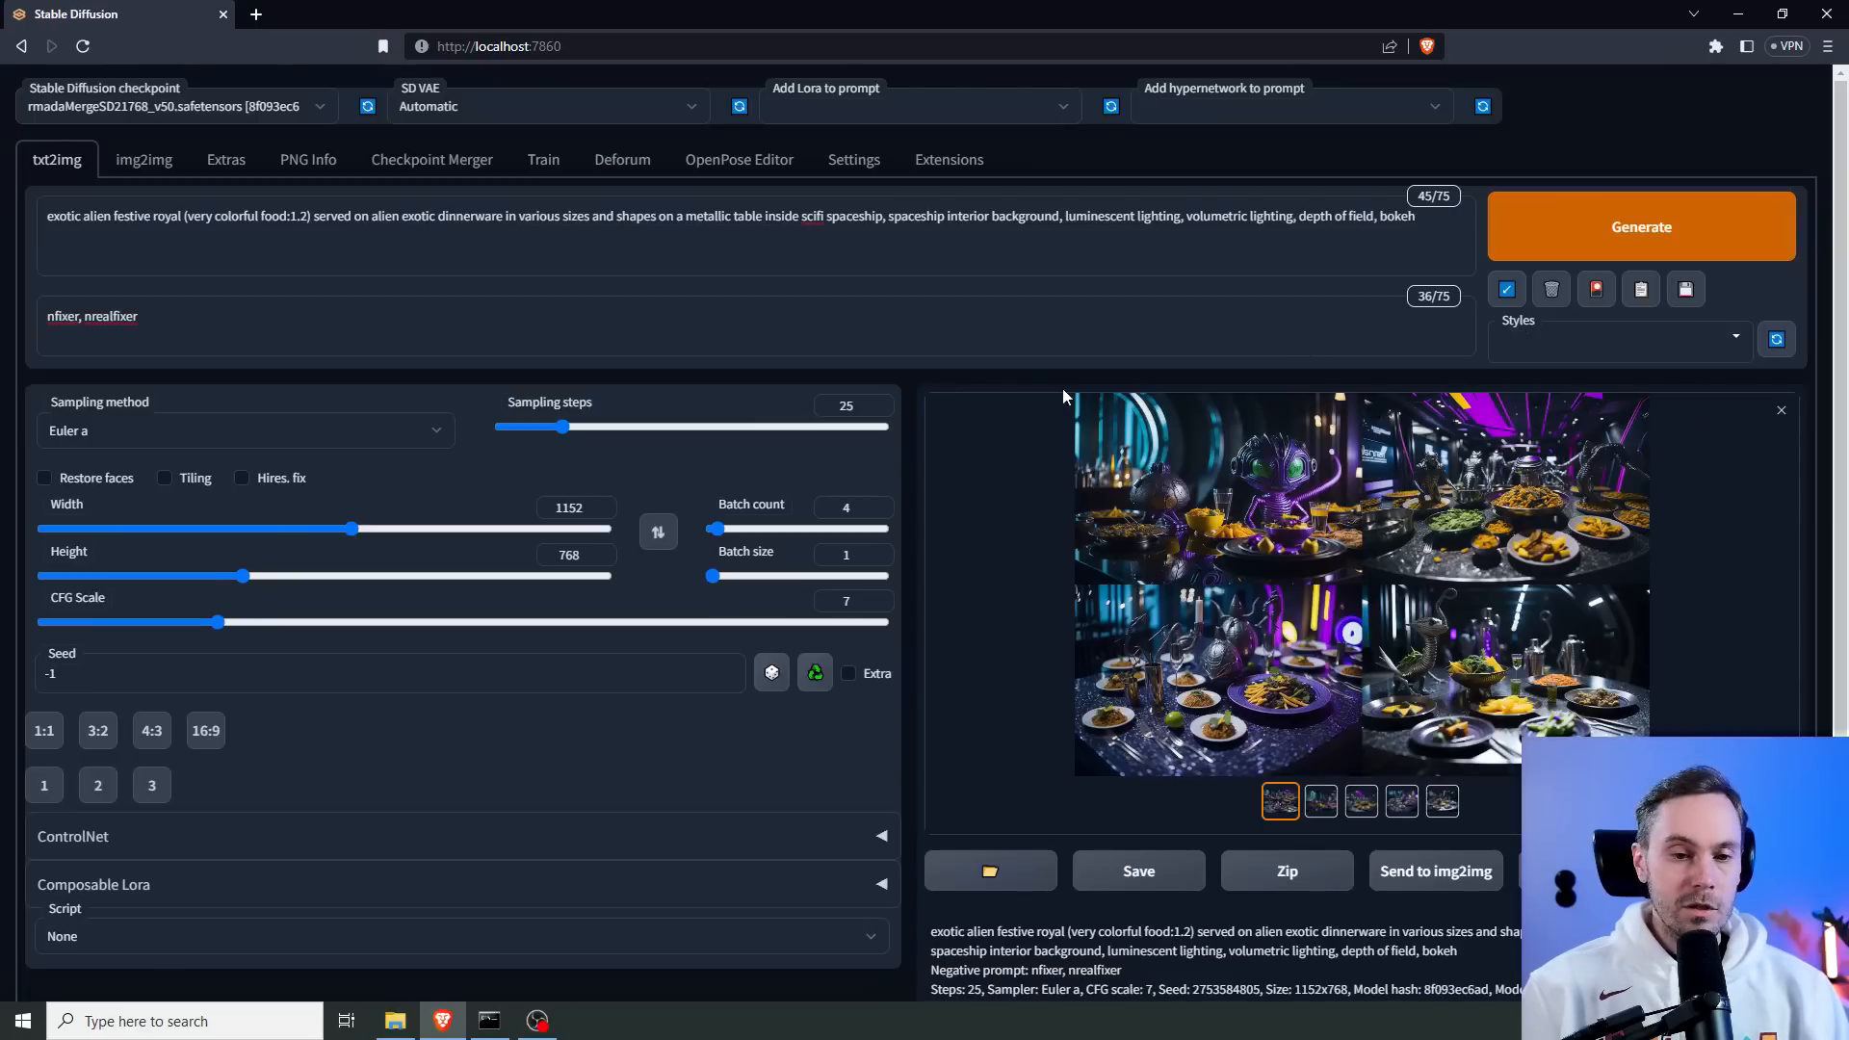
left_click(1399, 491)
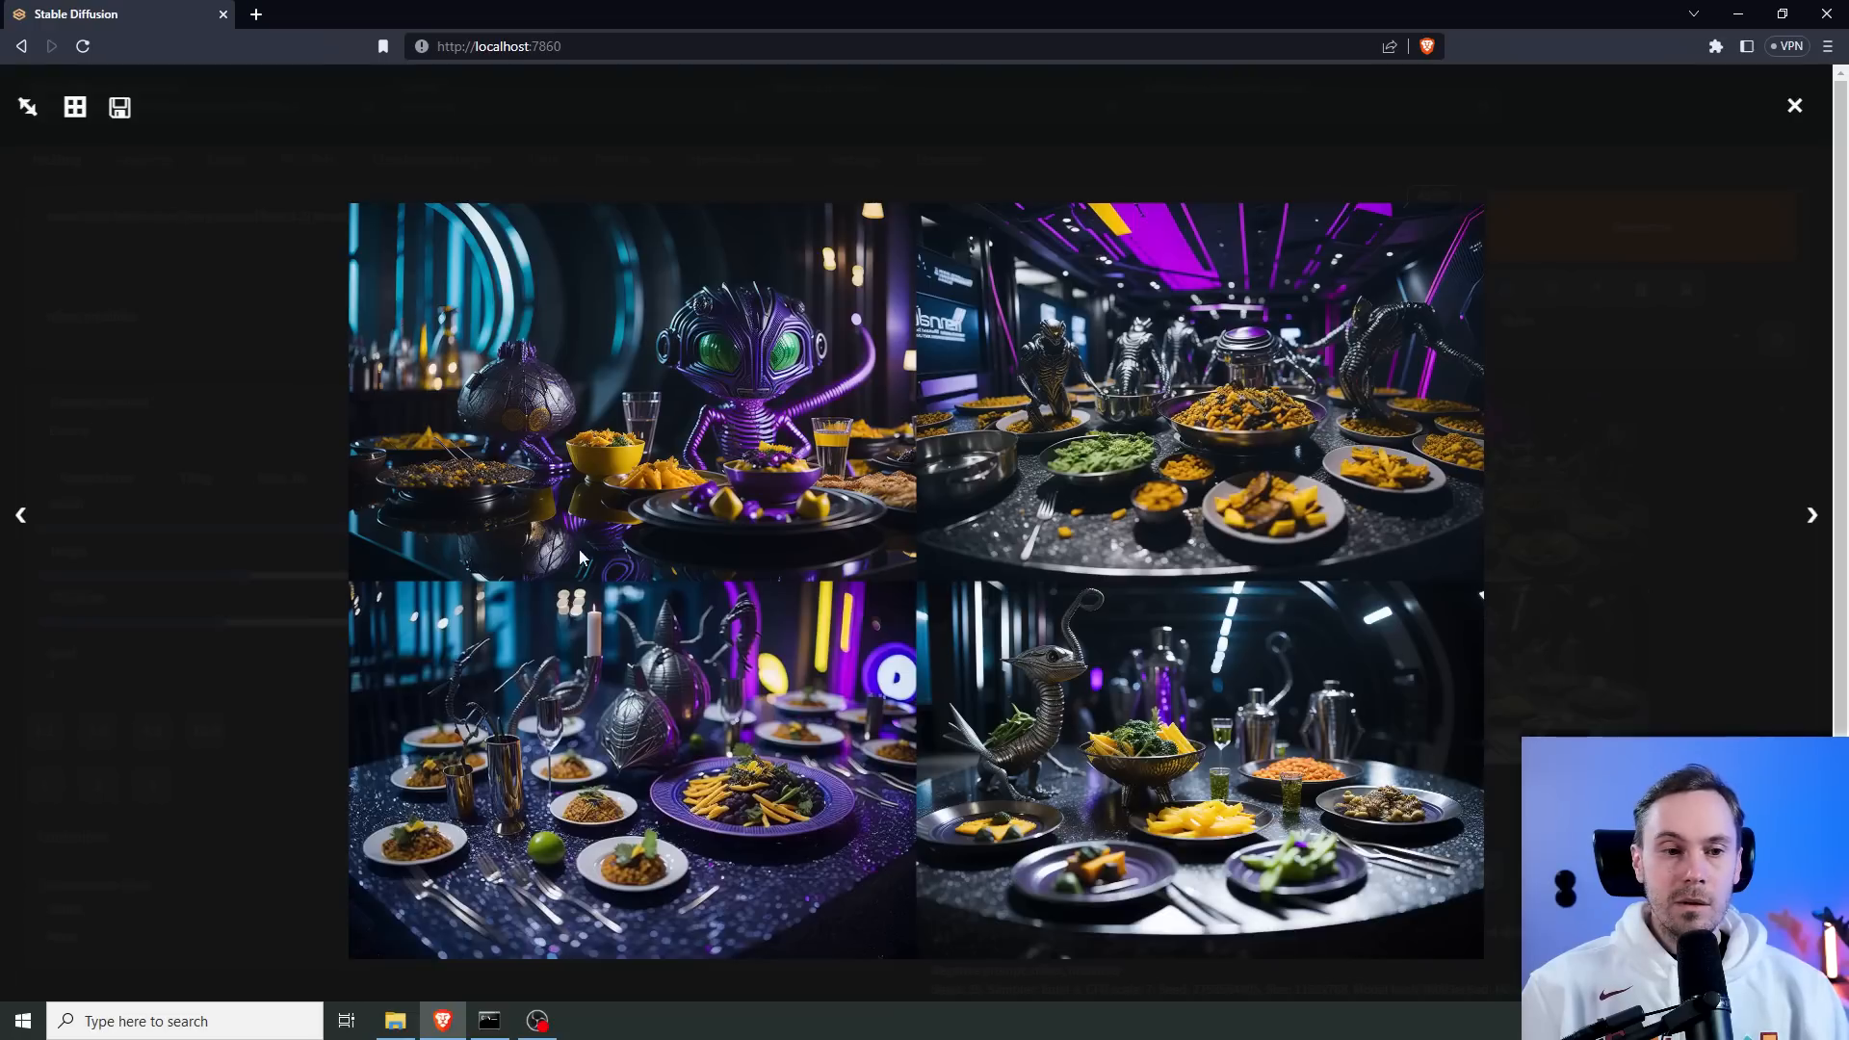
left_click(512, 534)
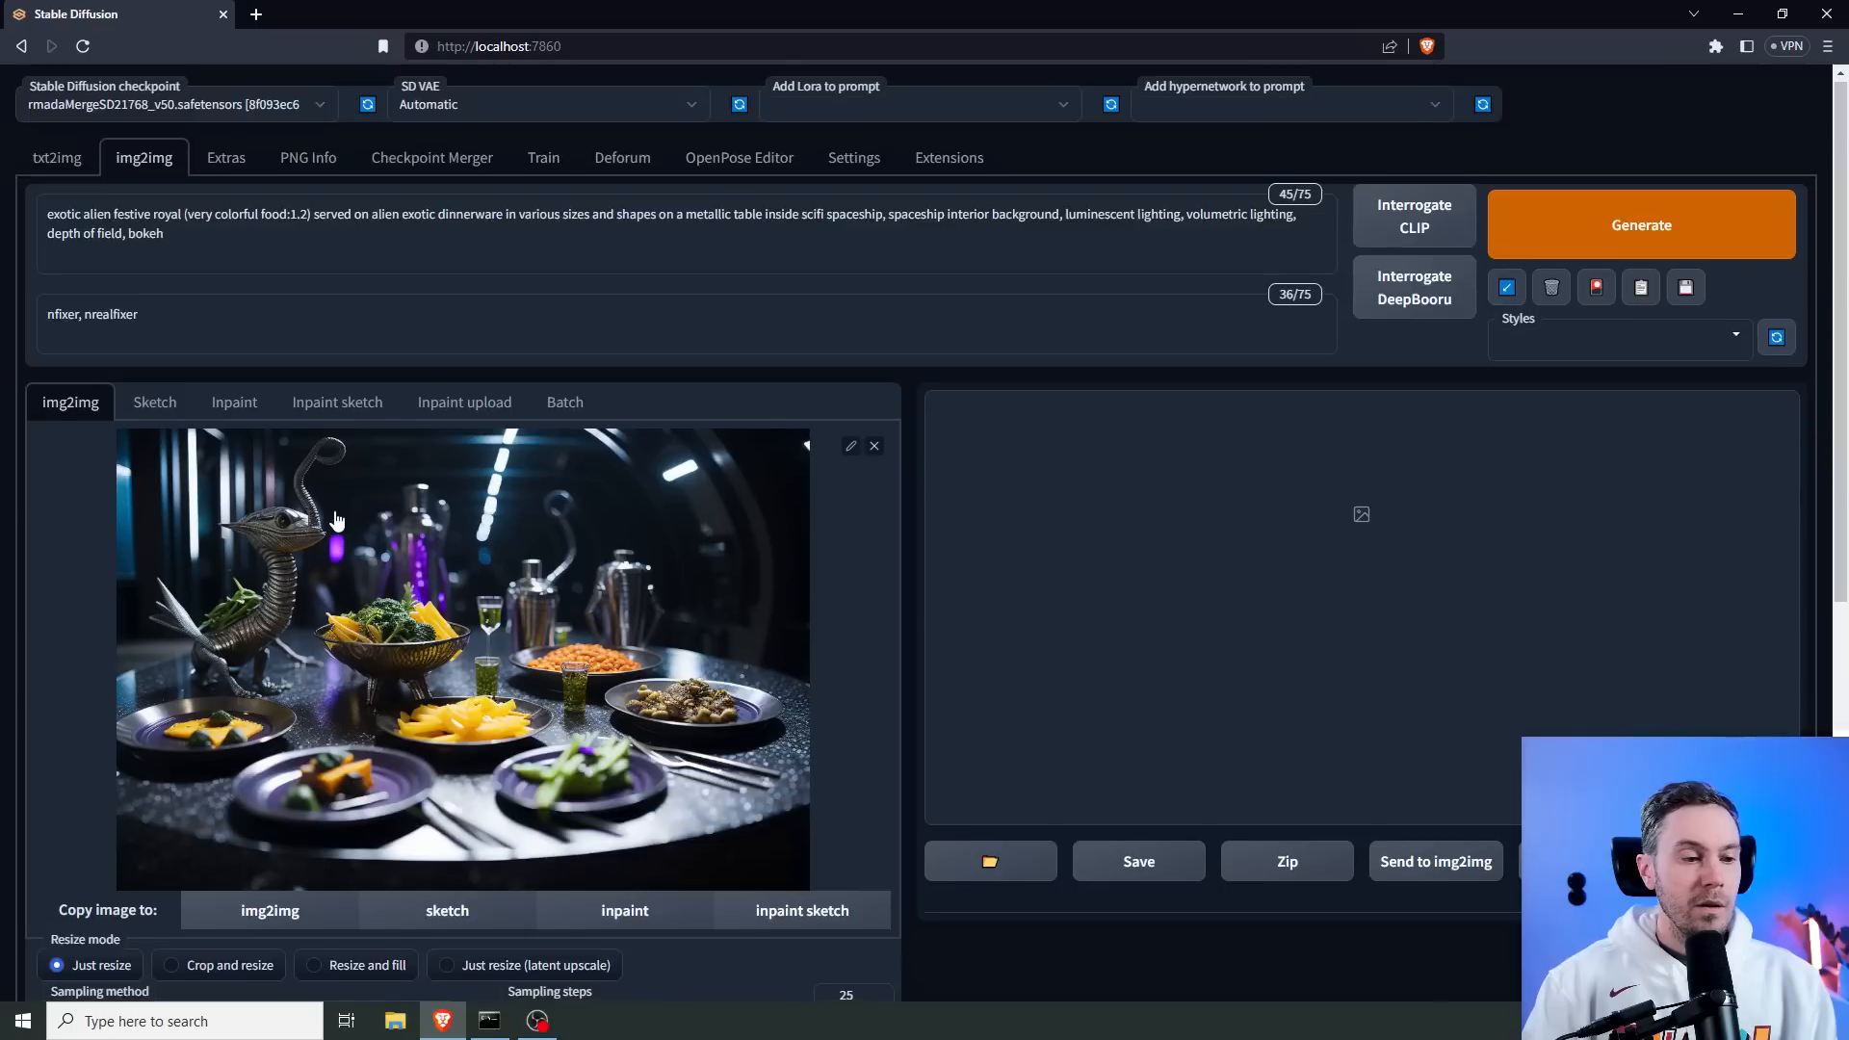
Set the img2img output to 1500 × 1000 with the 3:2 ratio and reset the seed to random (-1).
scroll(337, 520, "down", 3)
scroll(606, 664, "down", 1)
left_click(261, 781)
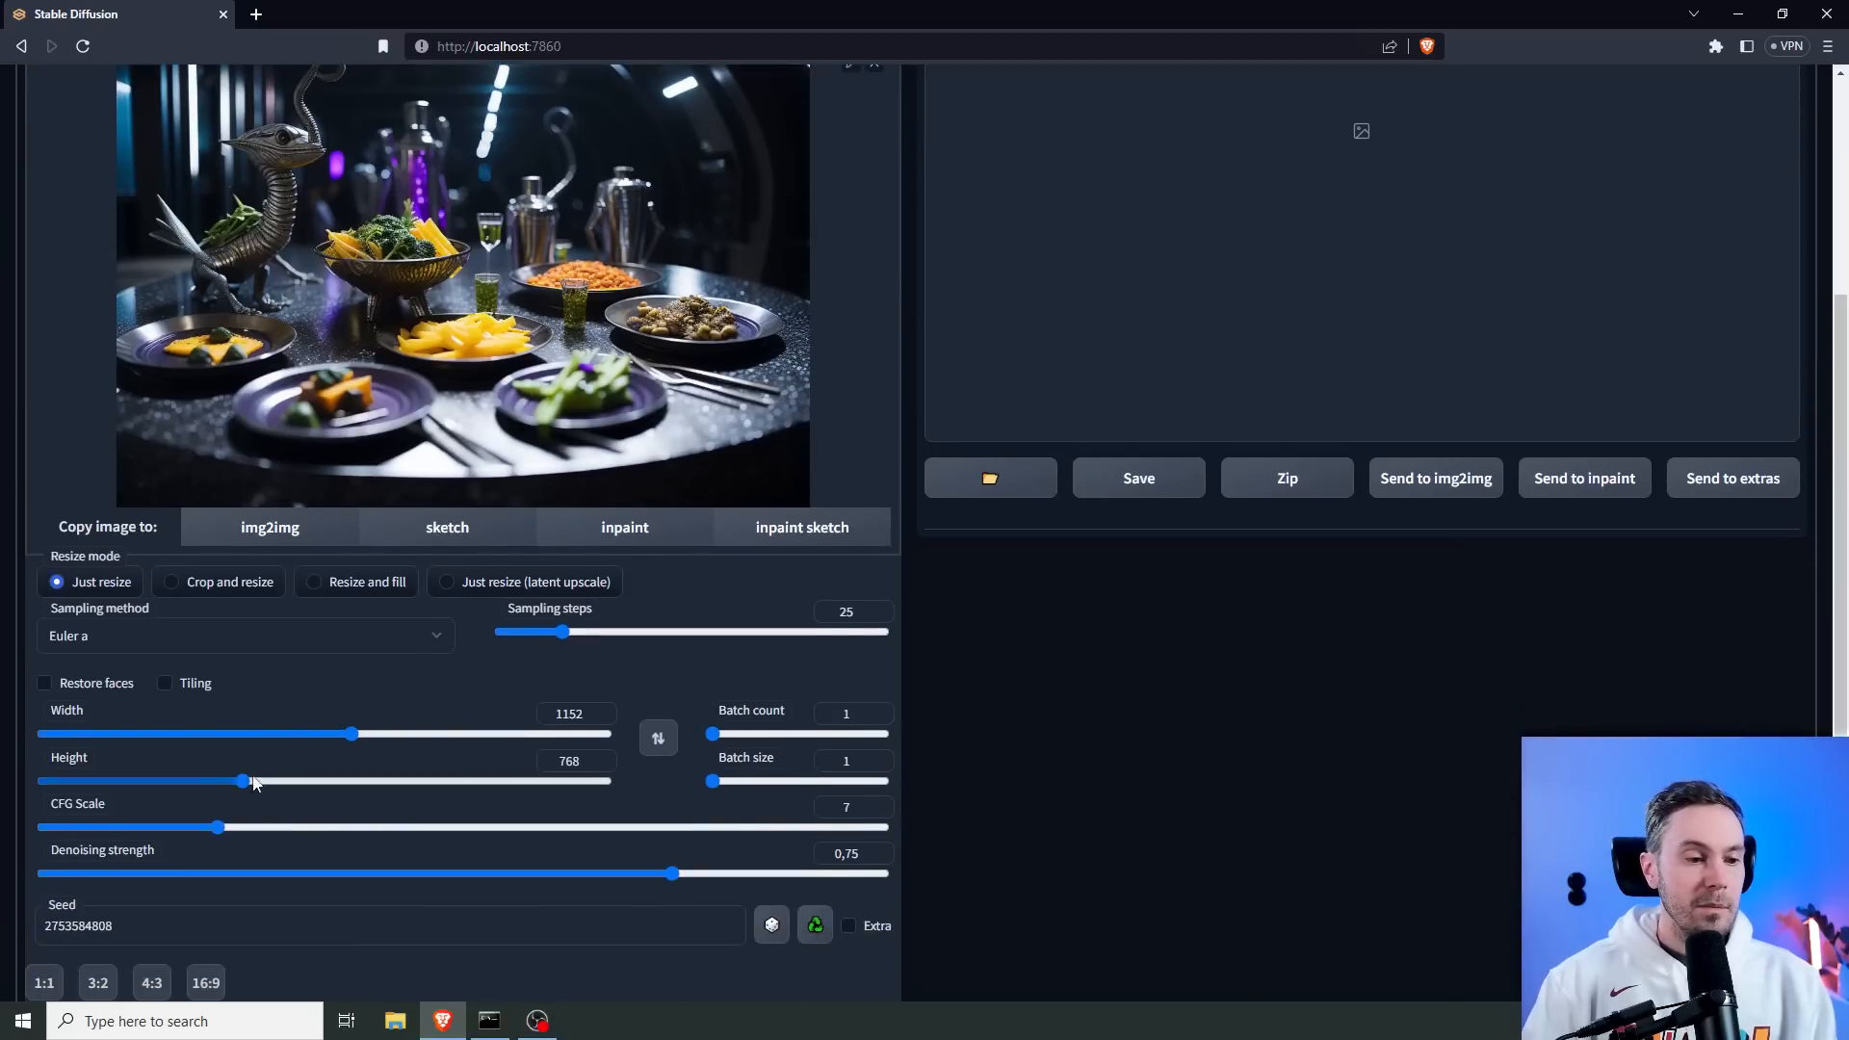
left_click_drag(262, 784, 308, 788)
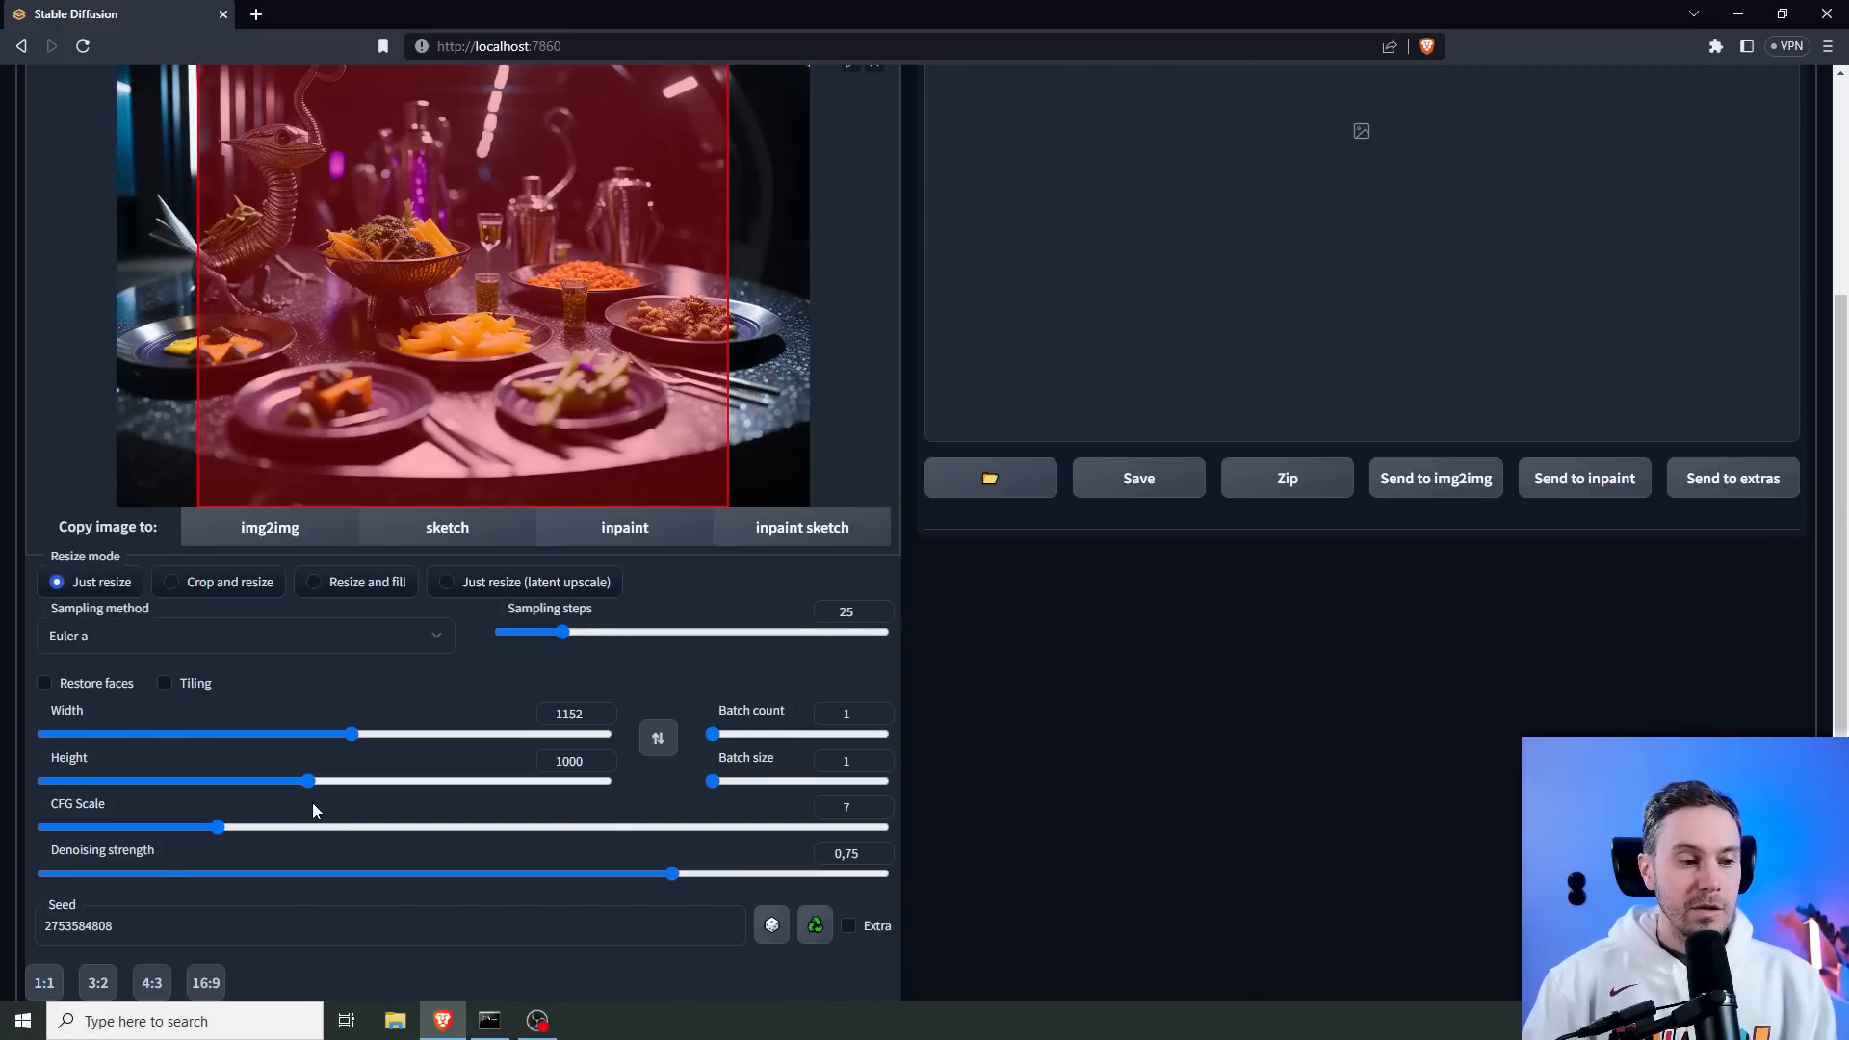
scroll(293, 784, "down", 1)
left_click(773, 830)
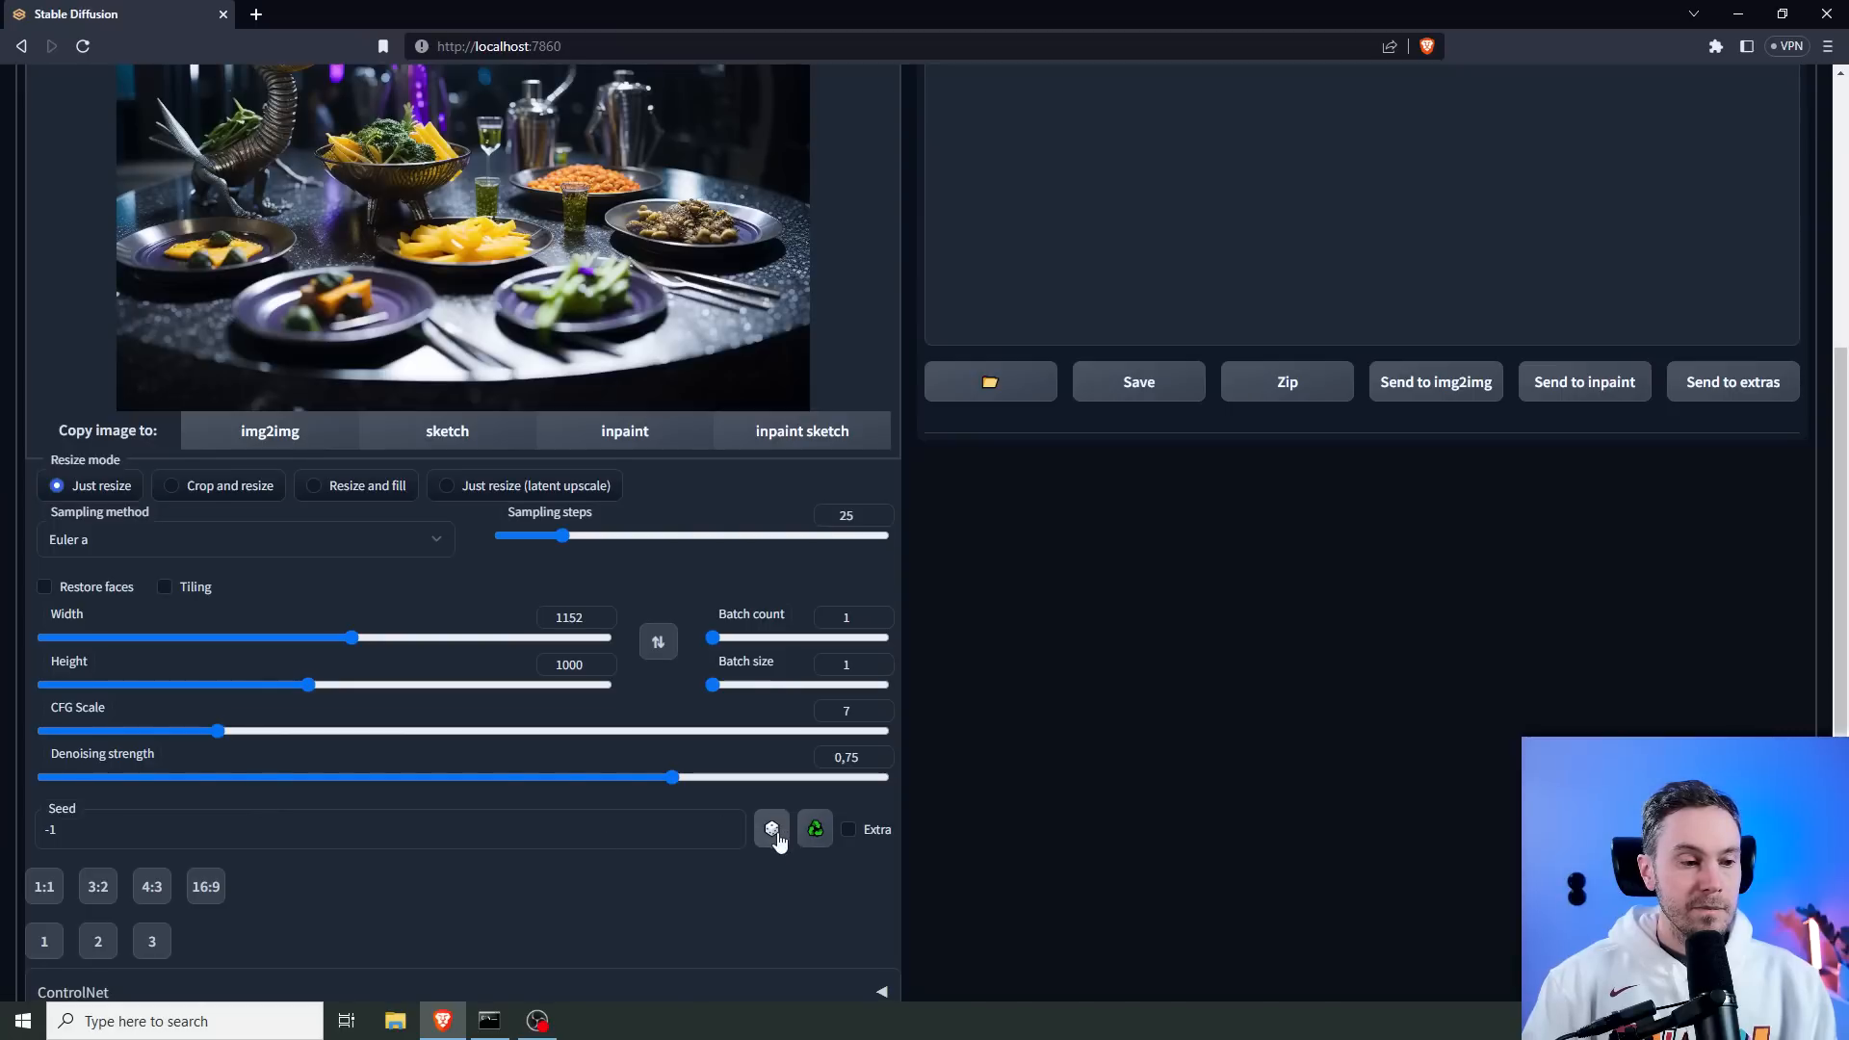
left_click(102, 893)
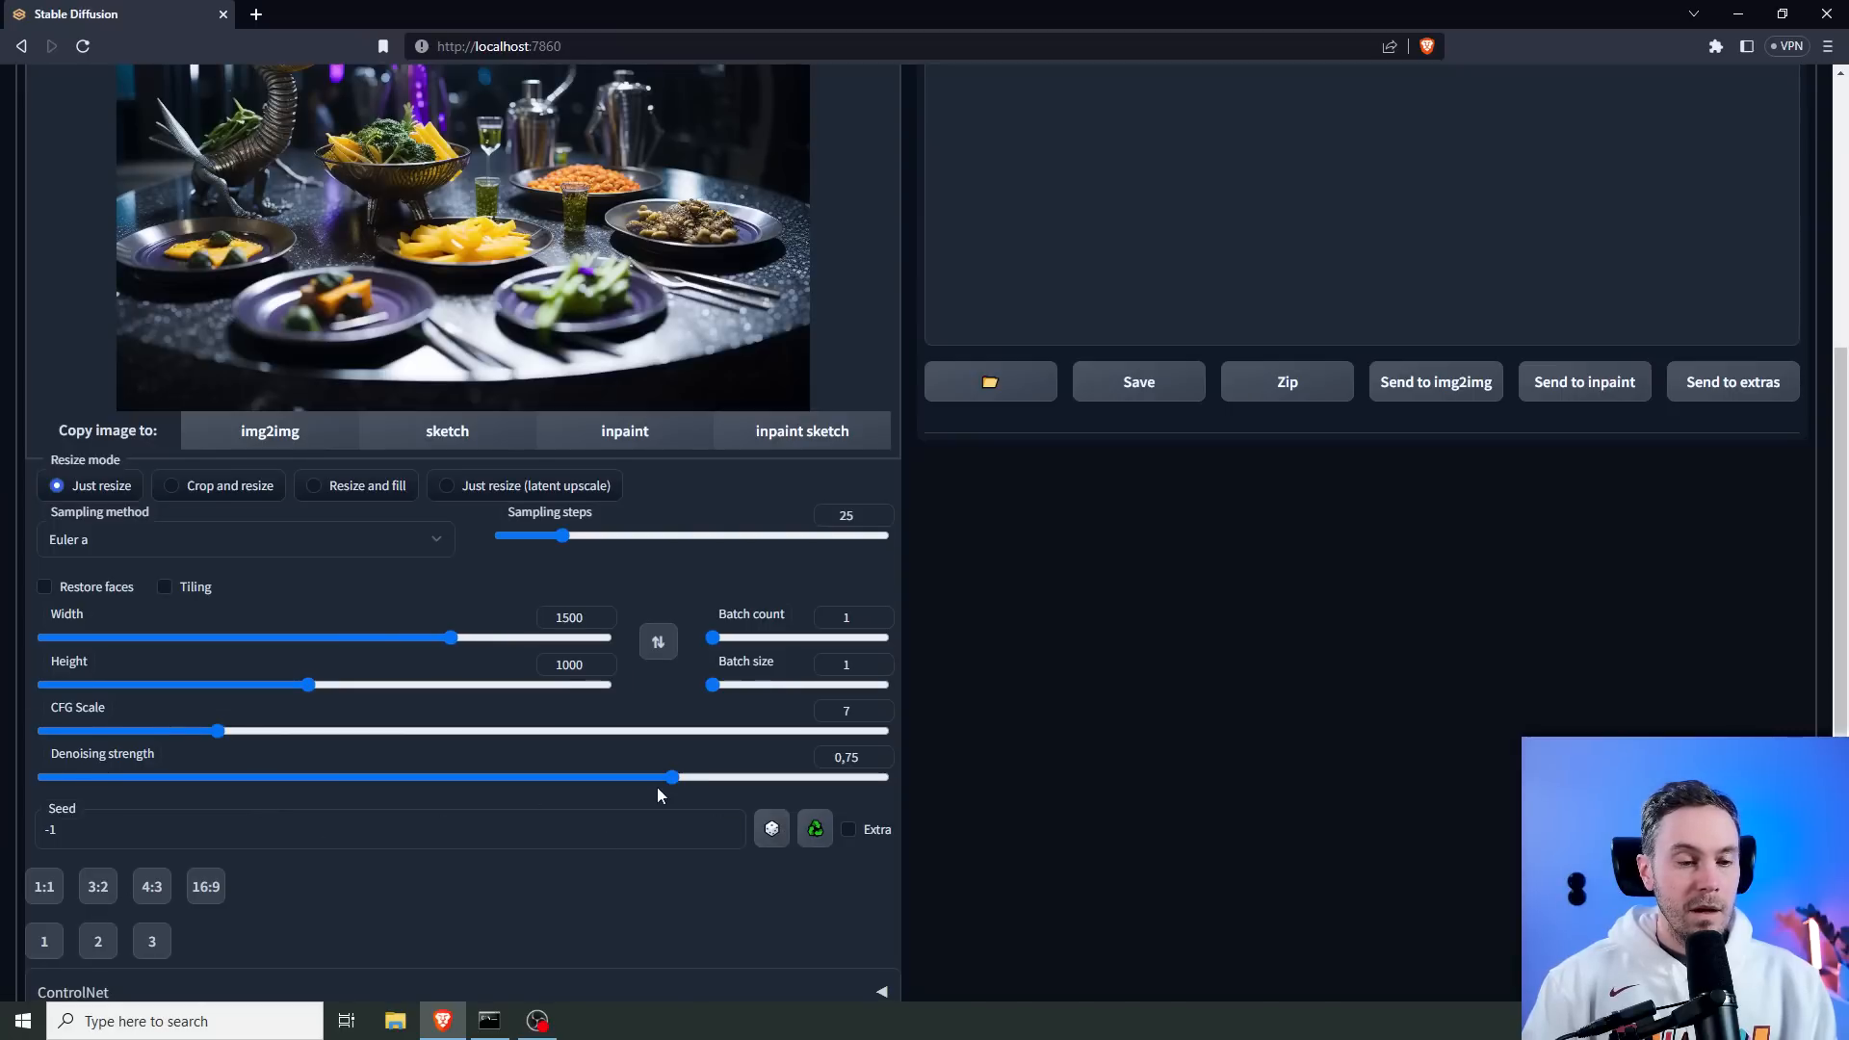
Set the img2img batch count to 2, the sampling method to DPM++ 2M Karras and the sampling steps to 35.
left_click(716, 642)
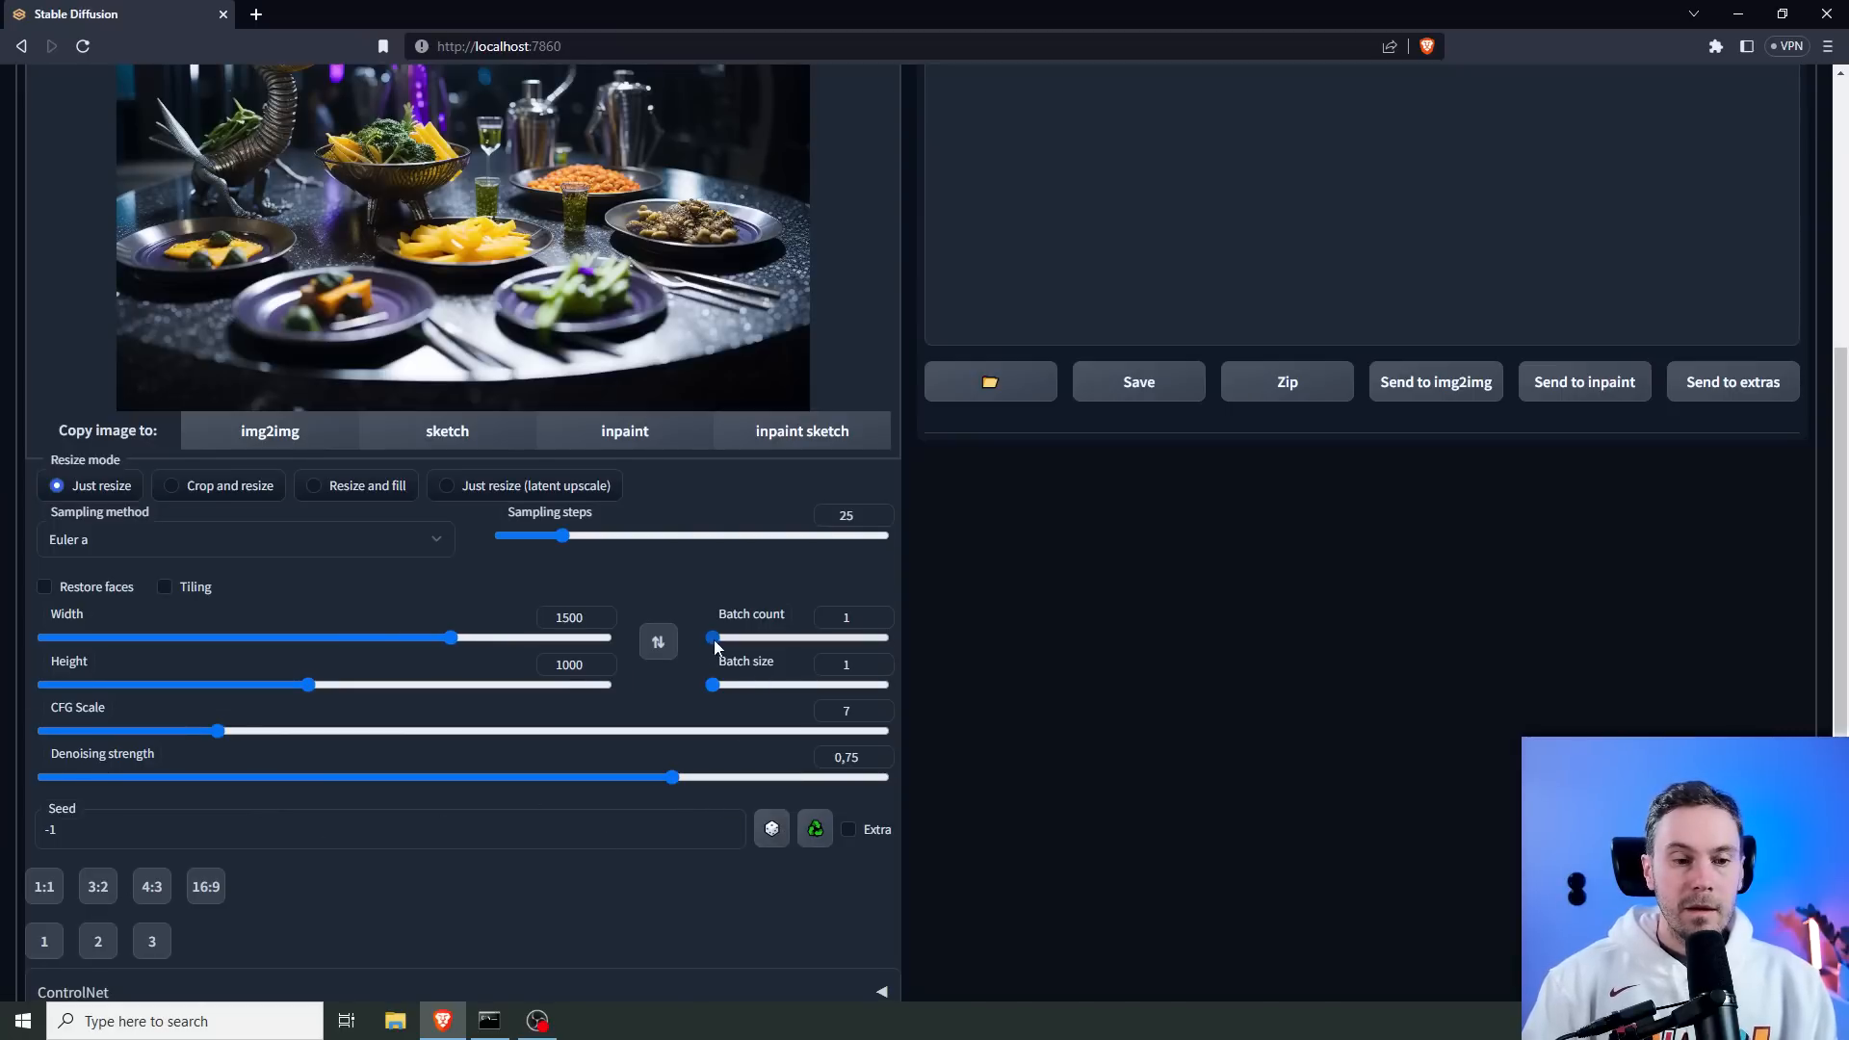
left_click(221, 543)
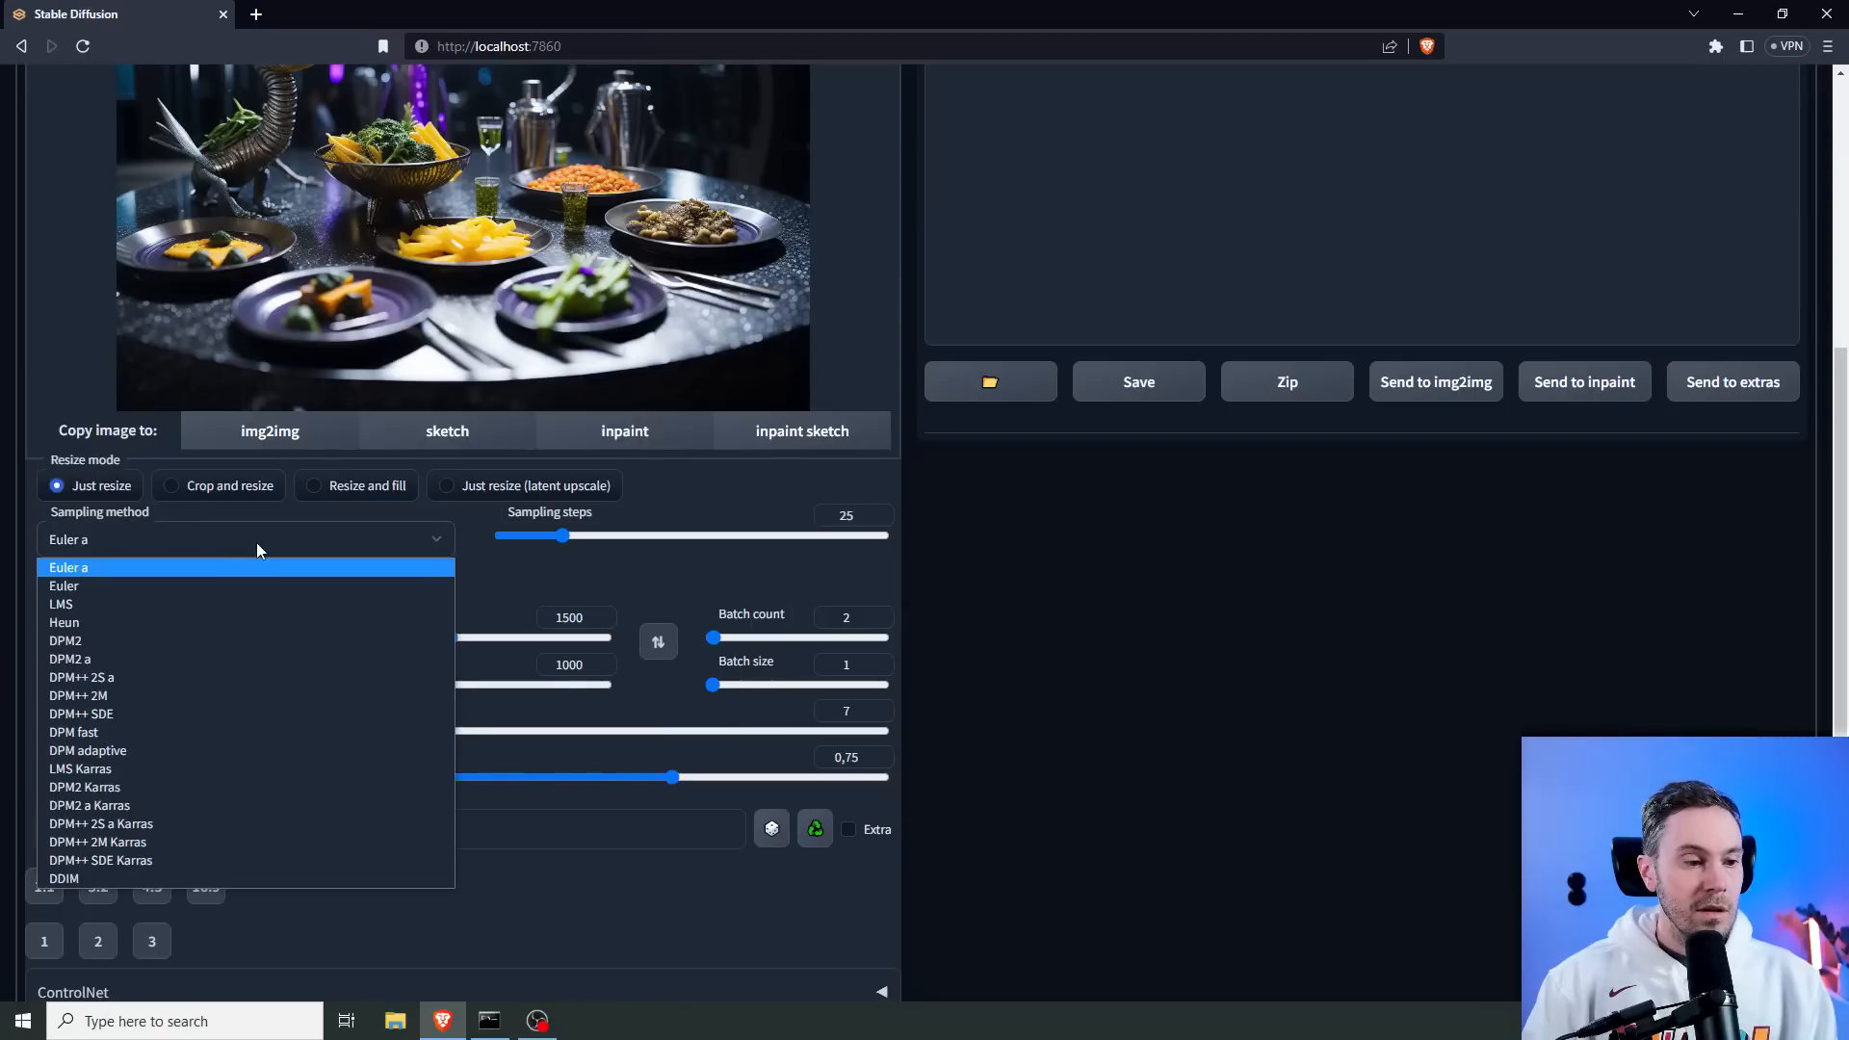
left_click(183, 843)
left_click_drag(562, 536, 588, 538)
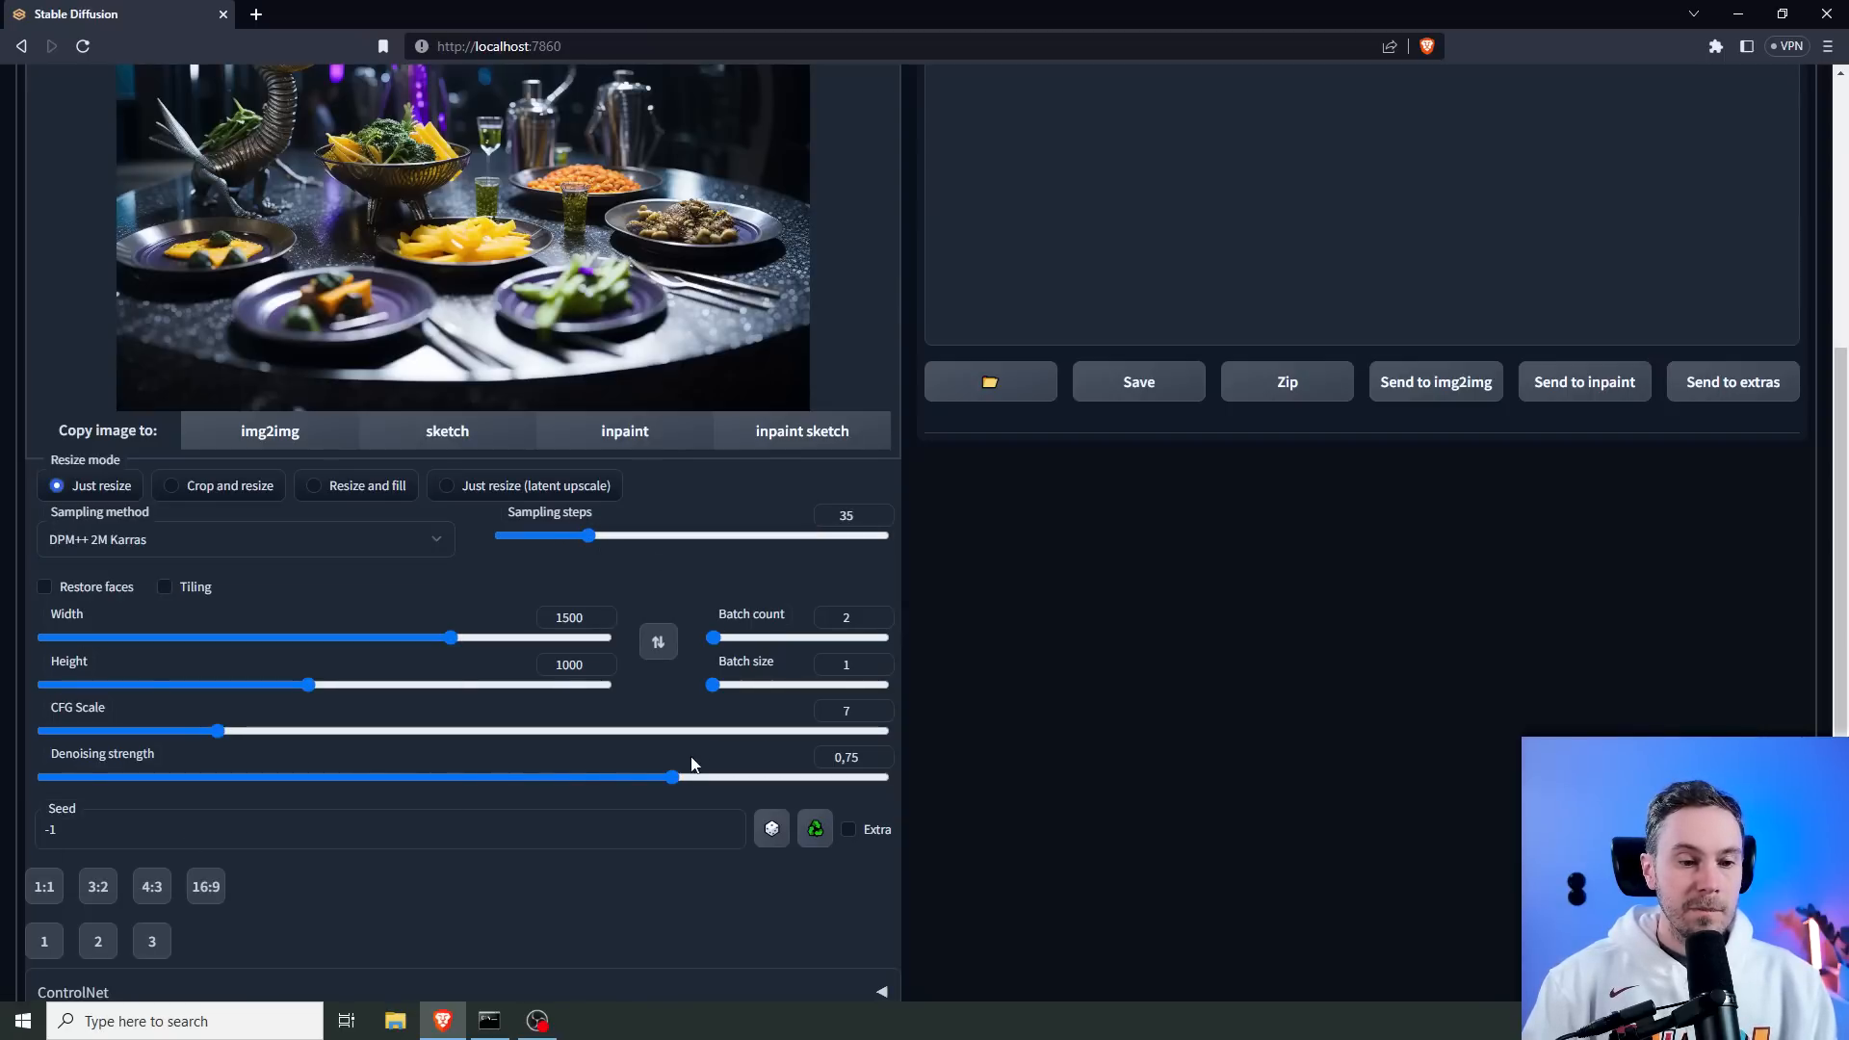
Generate the img2img variations of the dragon-figure dinner table image.
scroll(689, 770, "up", 3)
scroll(690, 774, "up", 1)
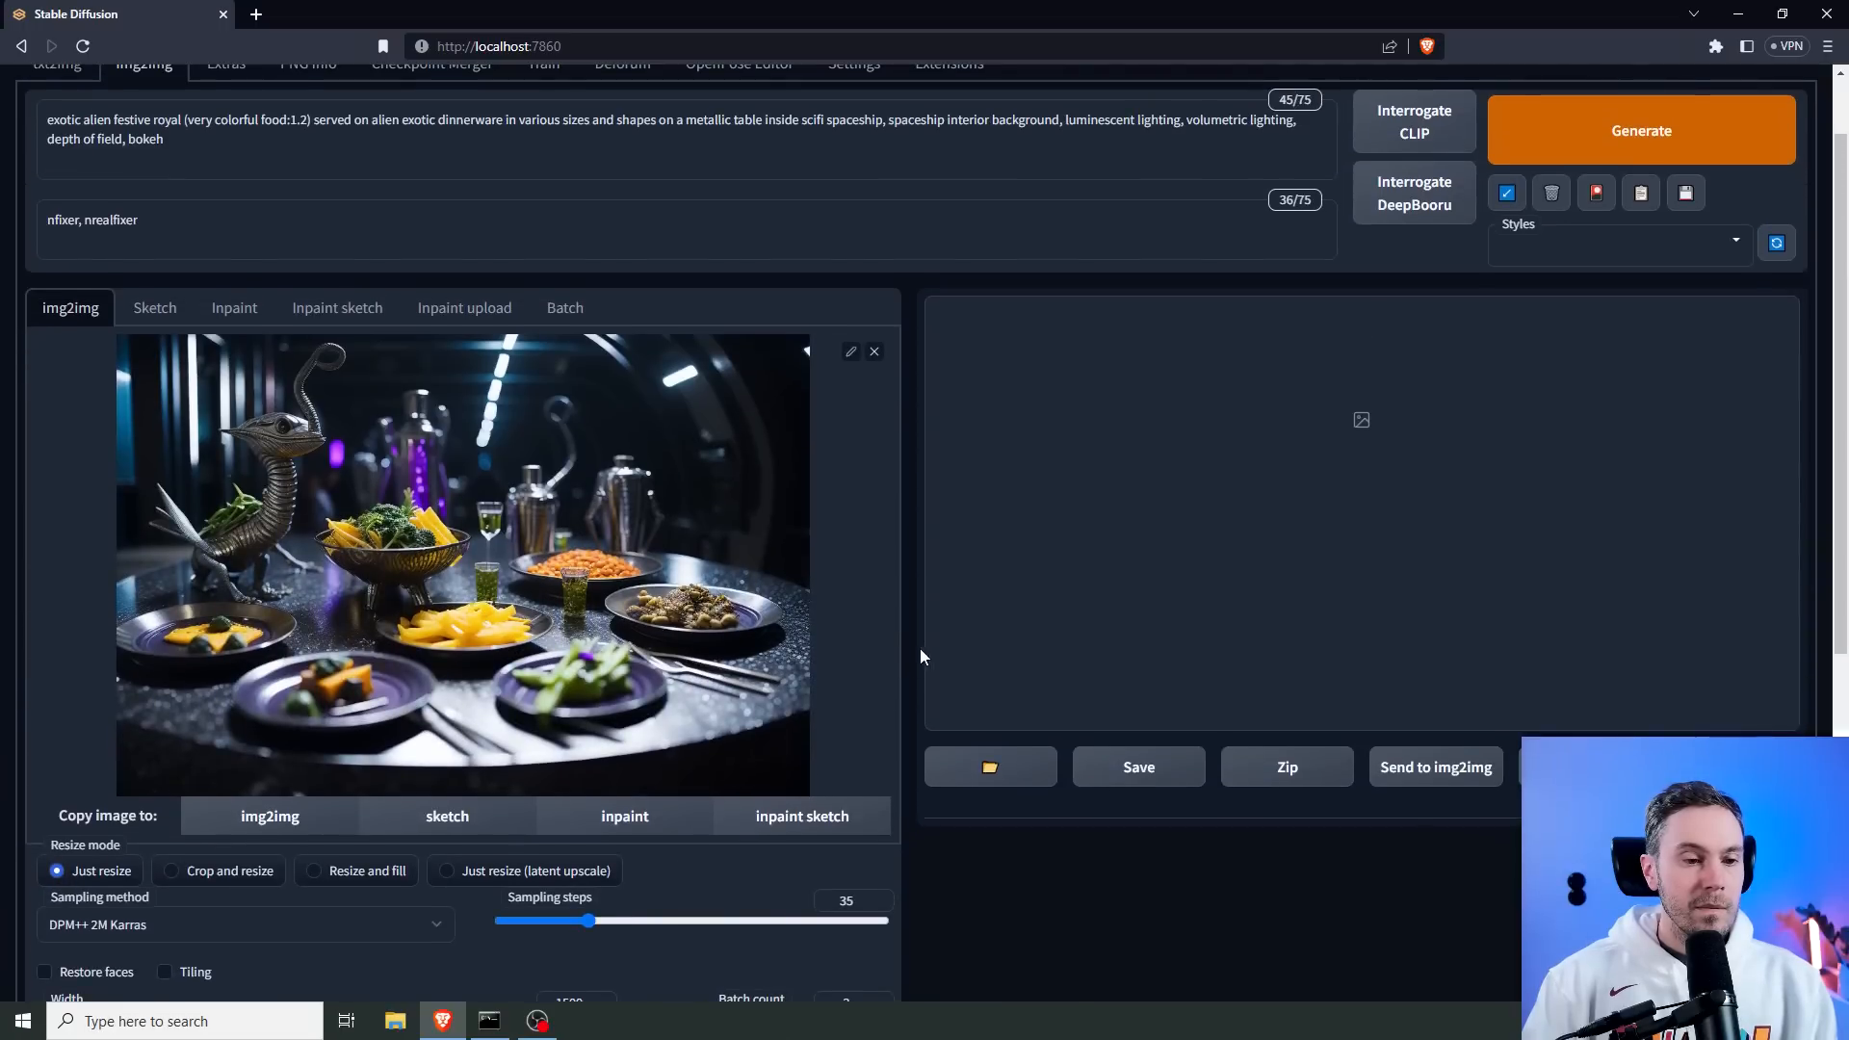
left_click(1622, 141)
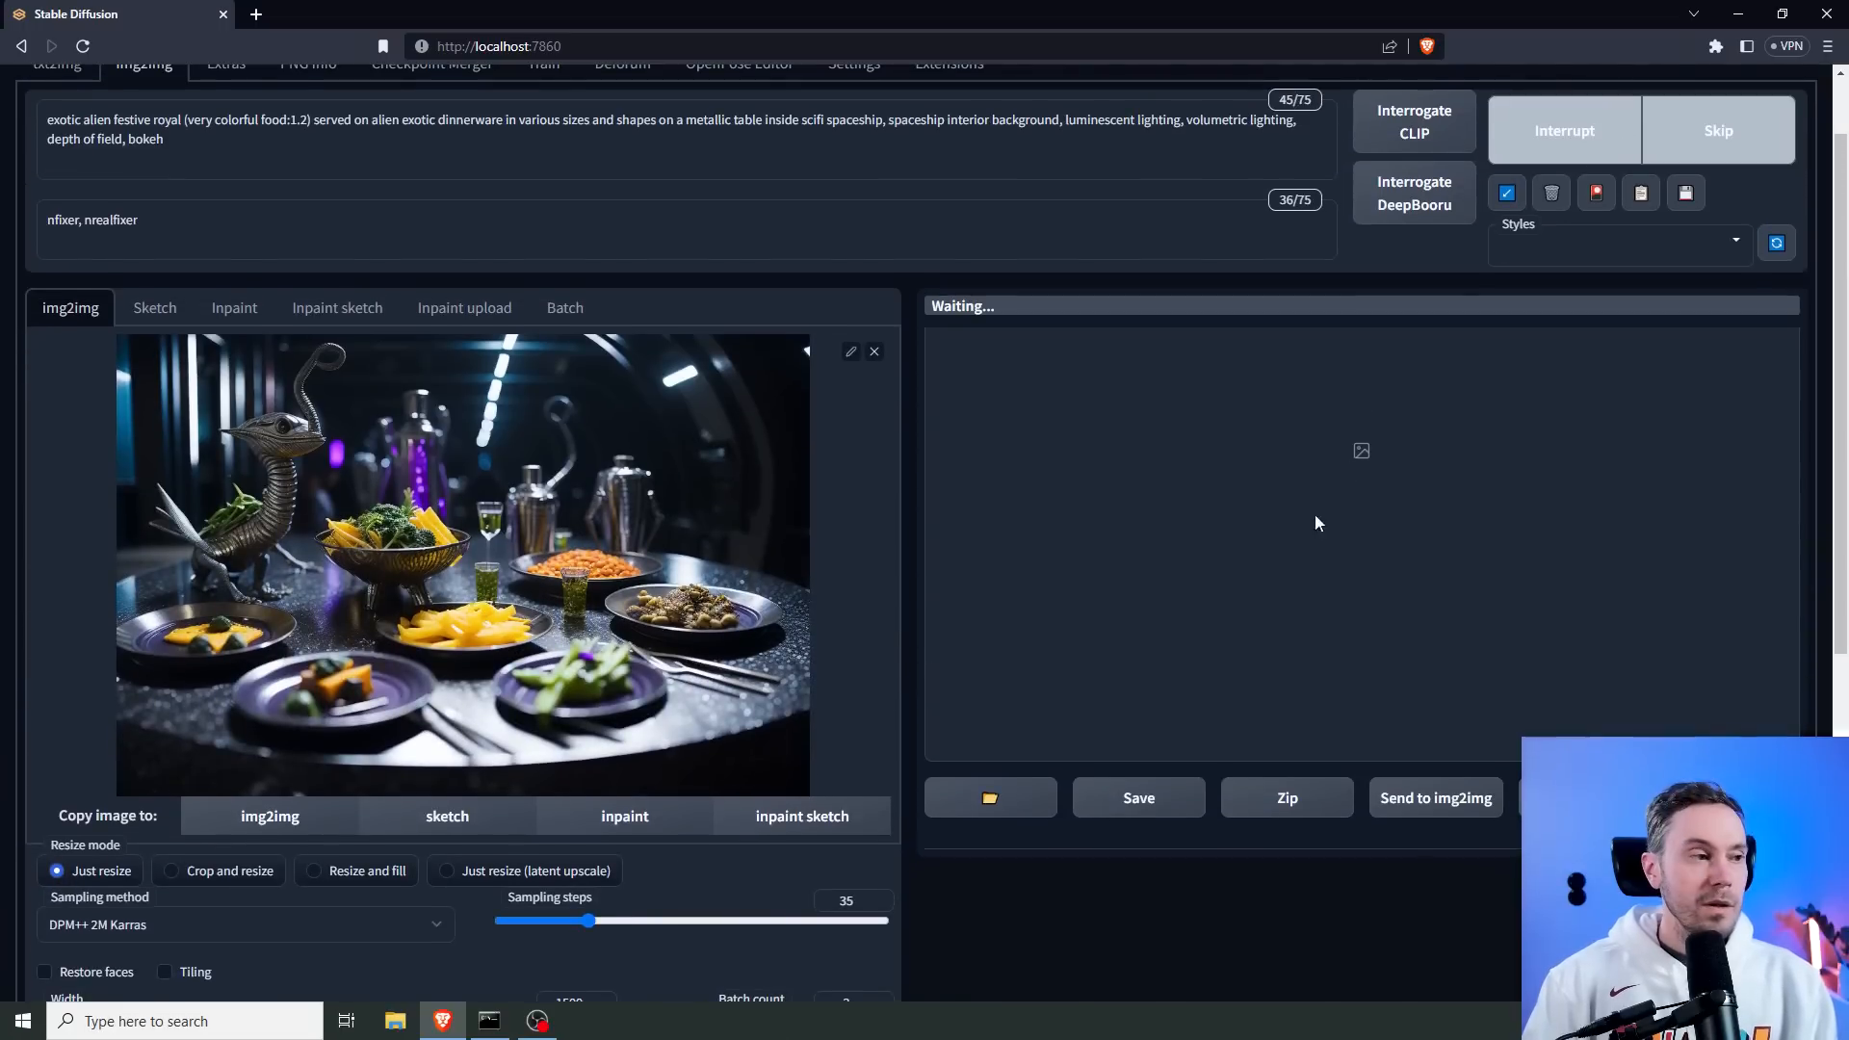
scroll(1302, 603, "down", 1)
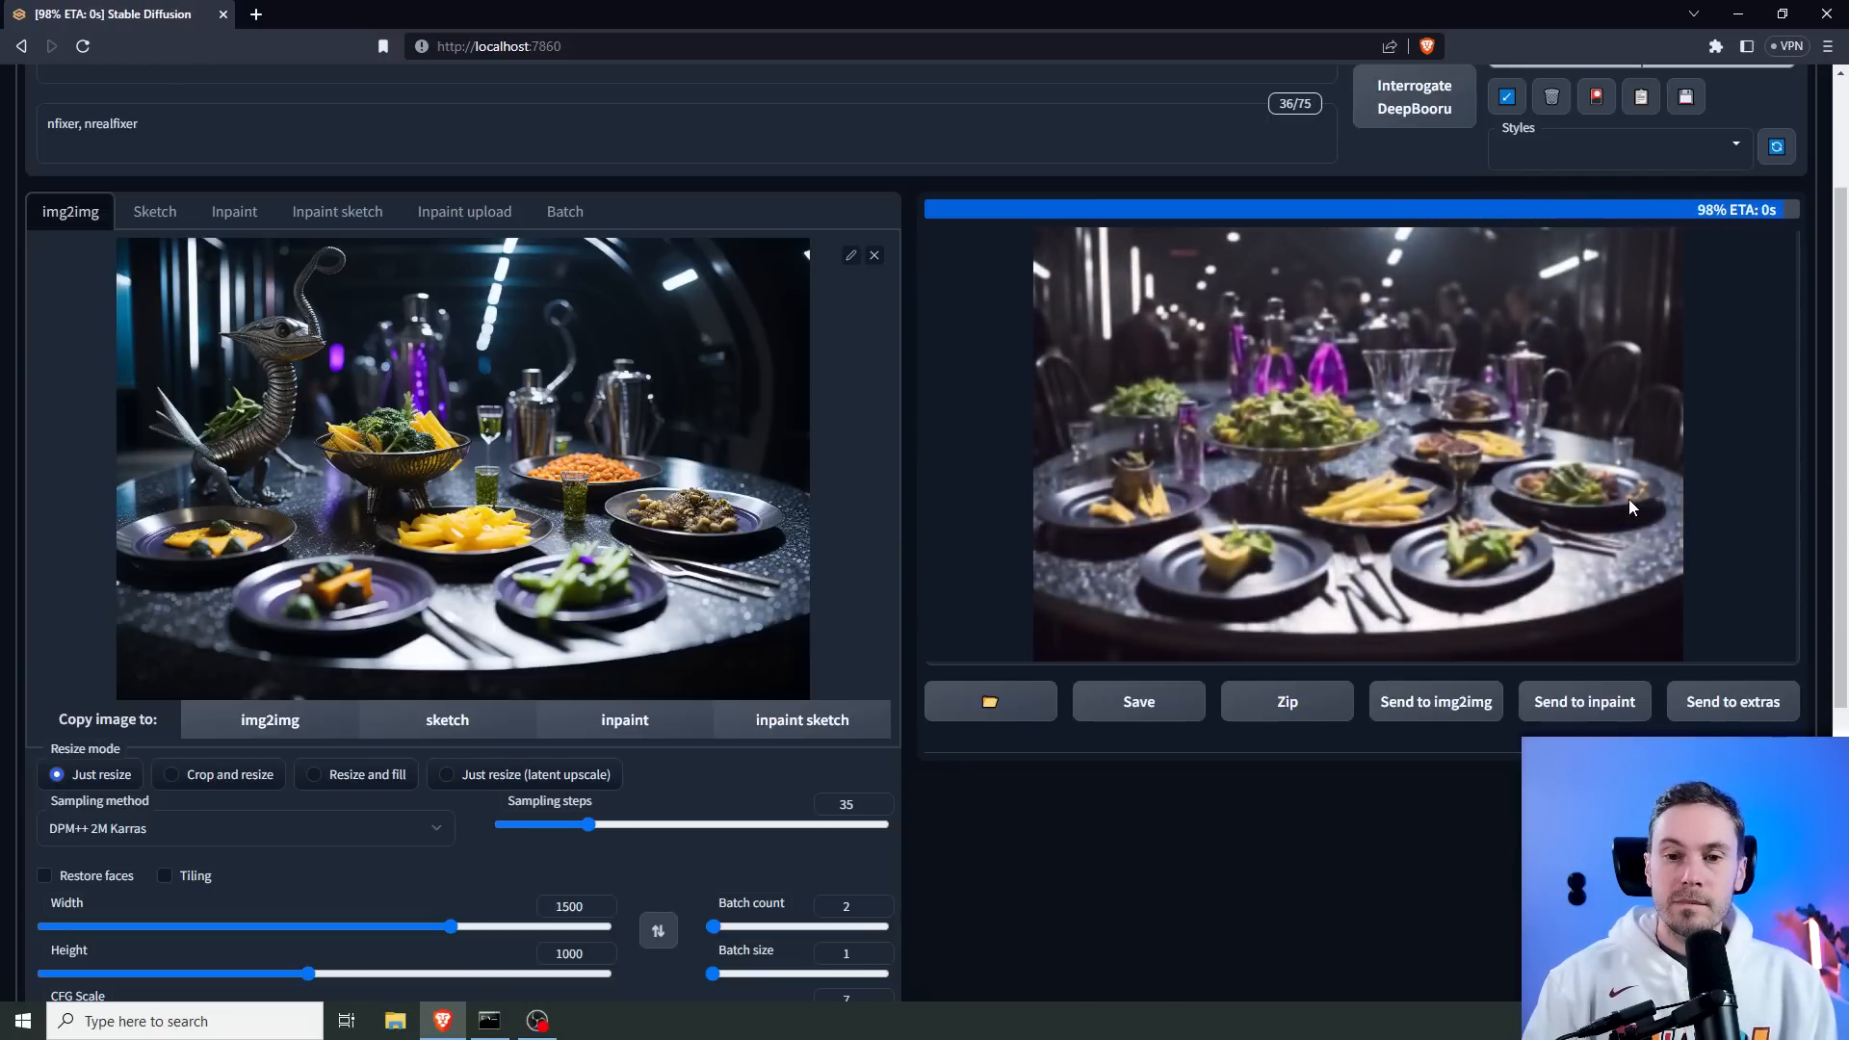
Compare the enlarged img2img results and send the image with the purple bottles and large salad bowl to inpaint.
left_click(1529, 477)
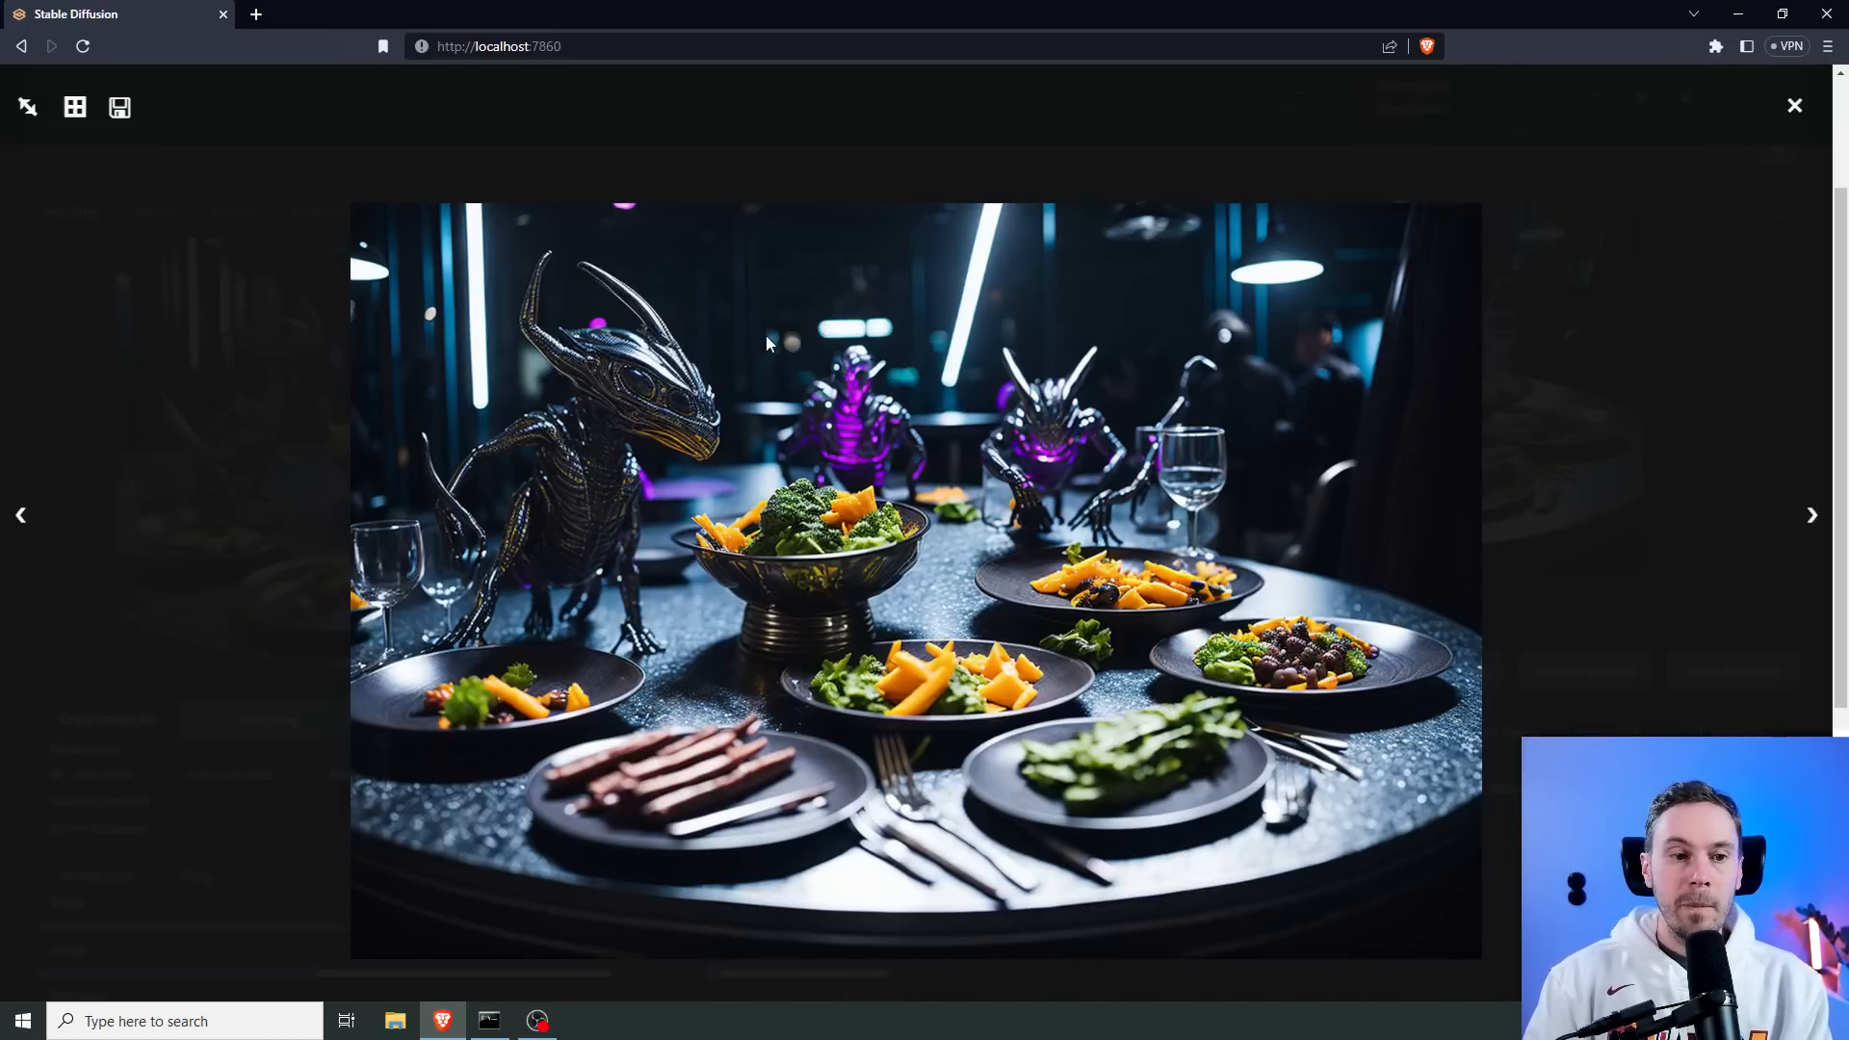
key("Right")
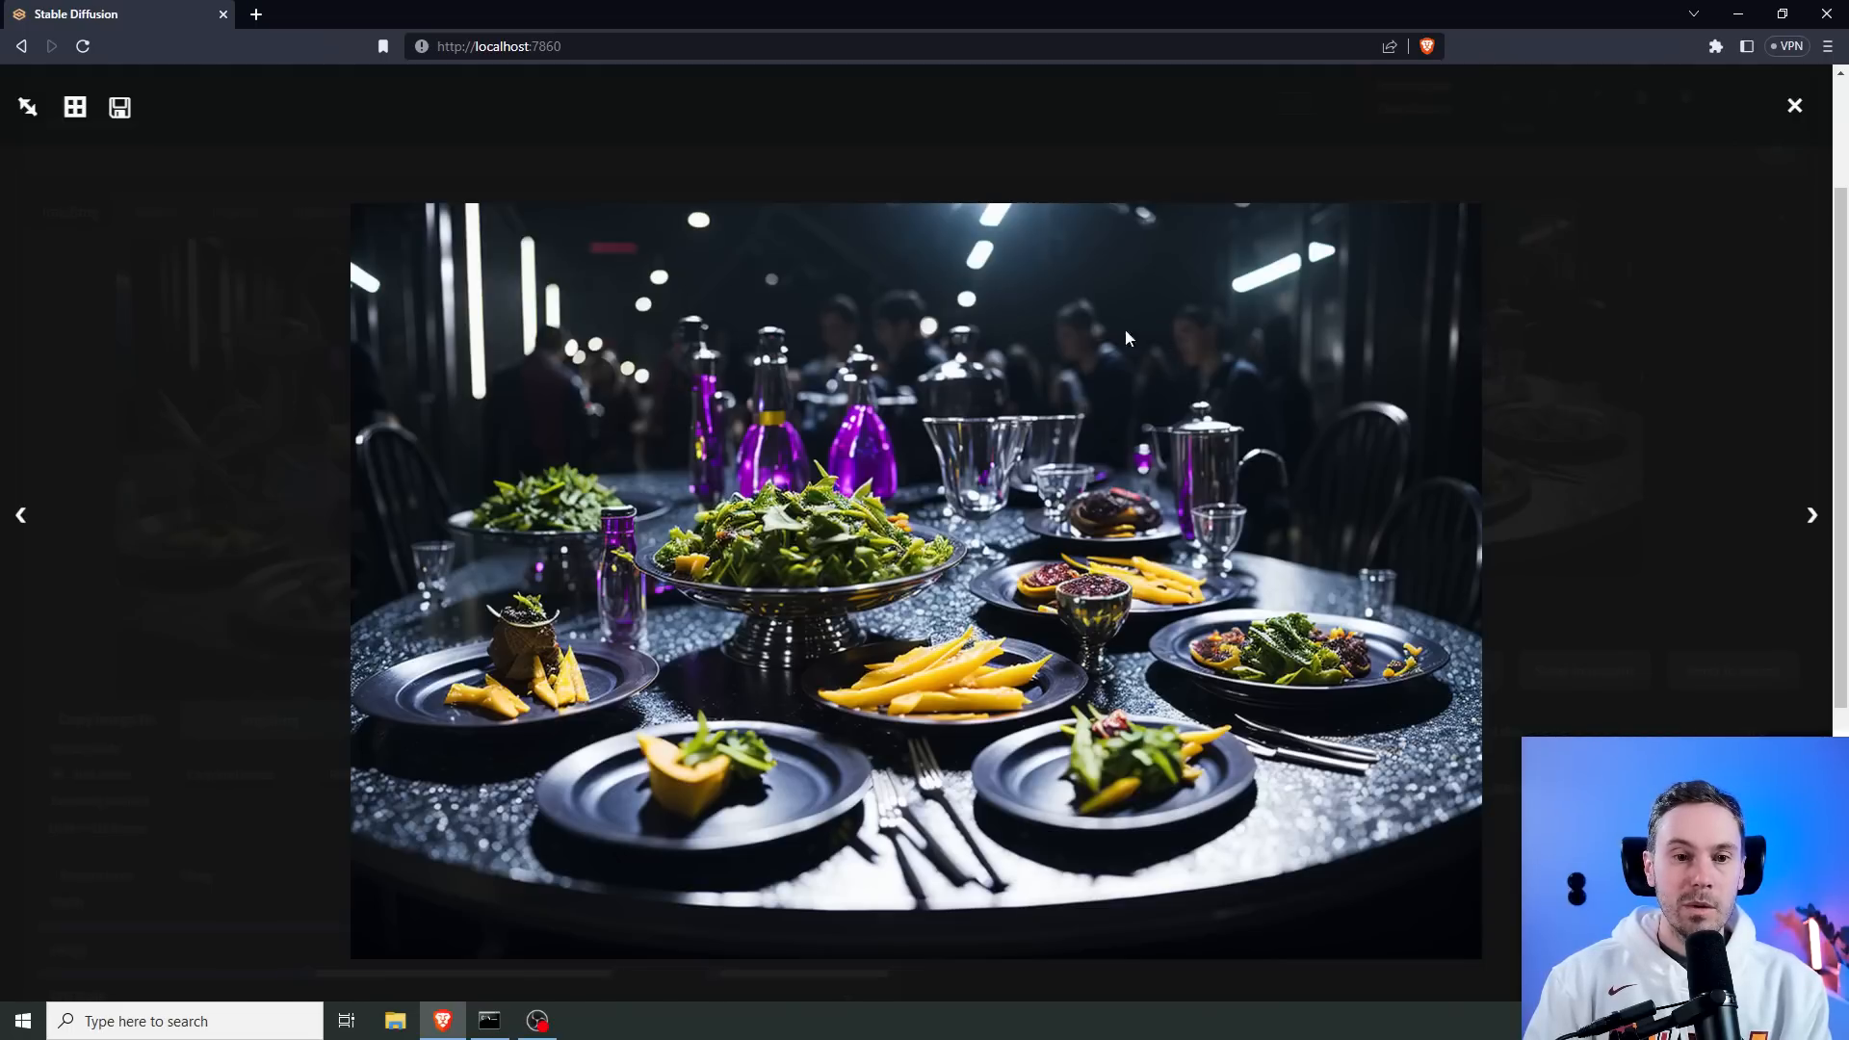
key("Right")
key("Right")
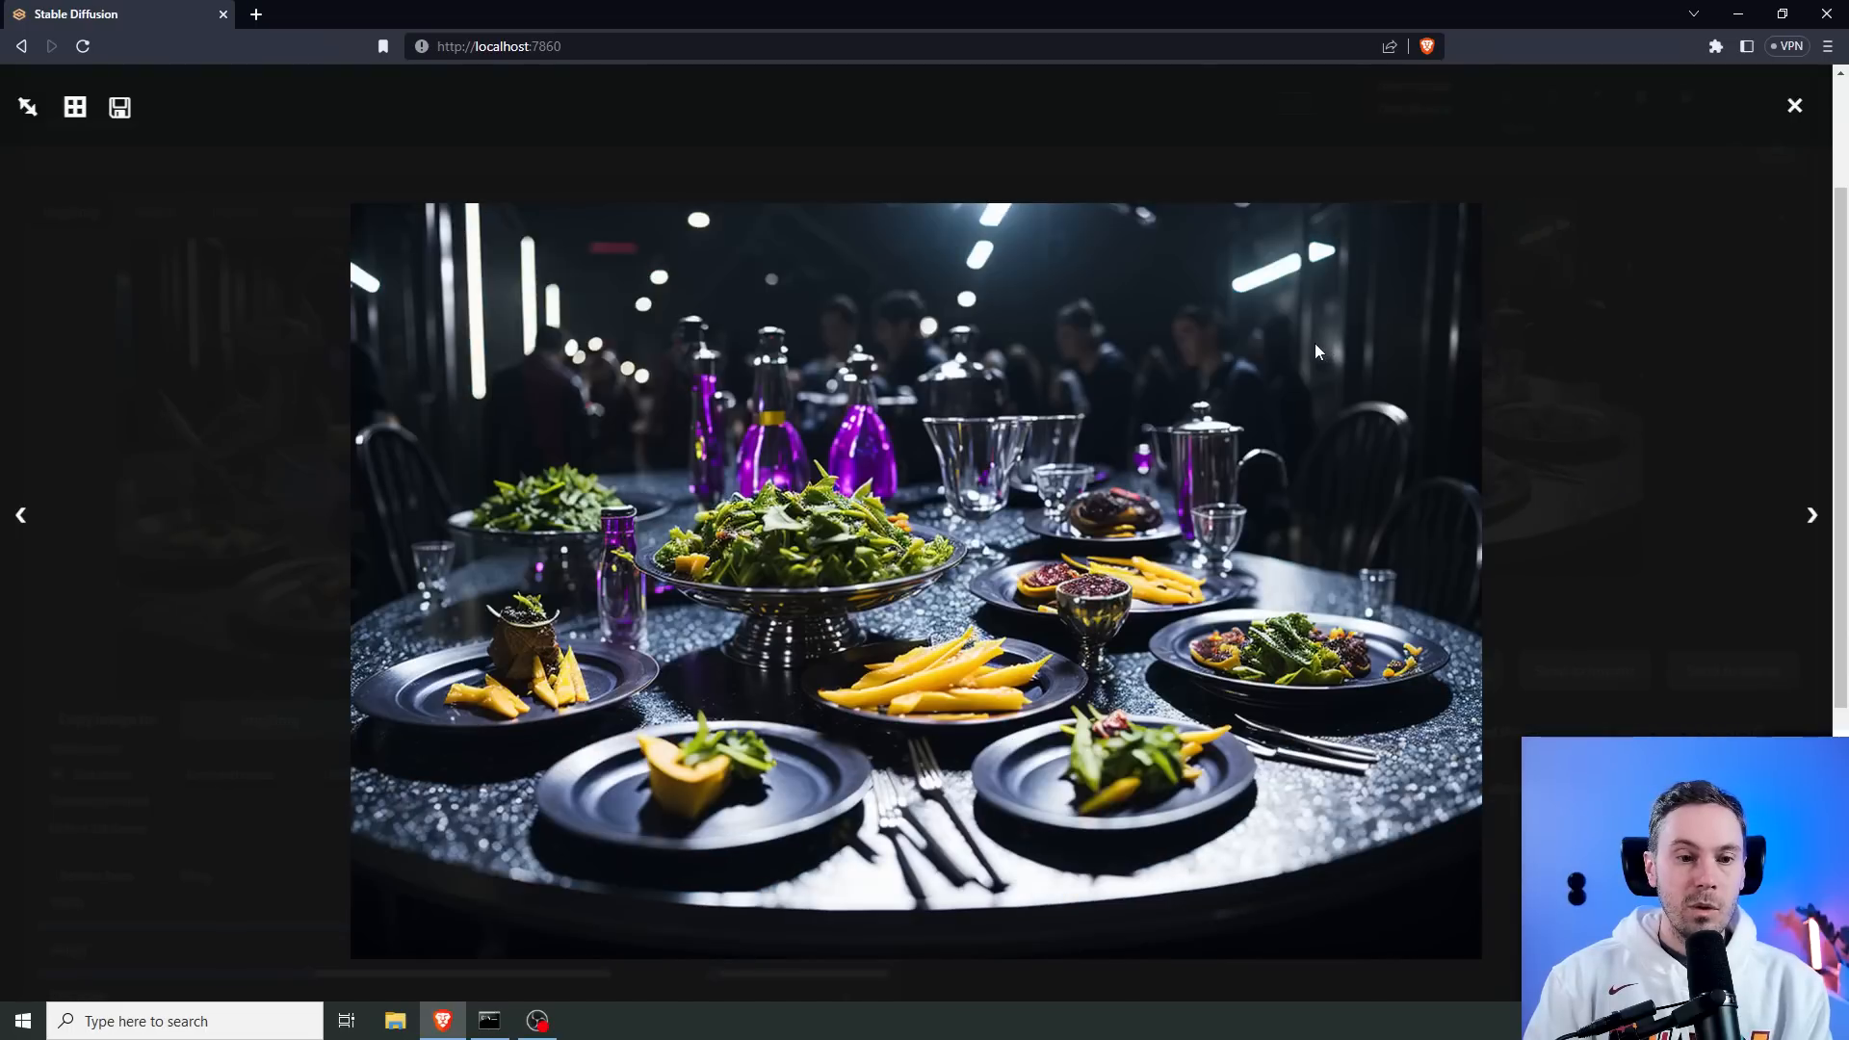
key("Right")
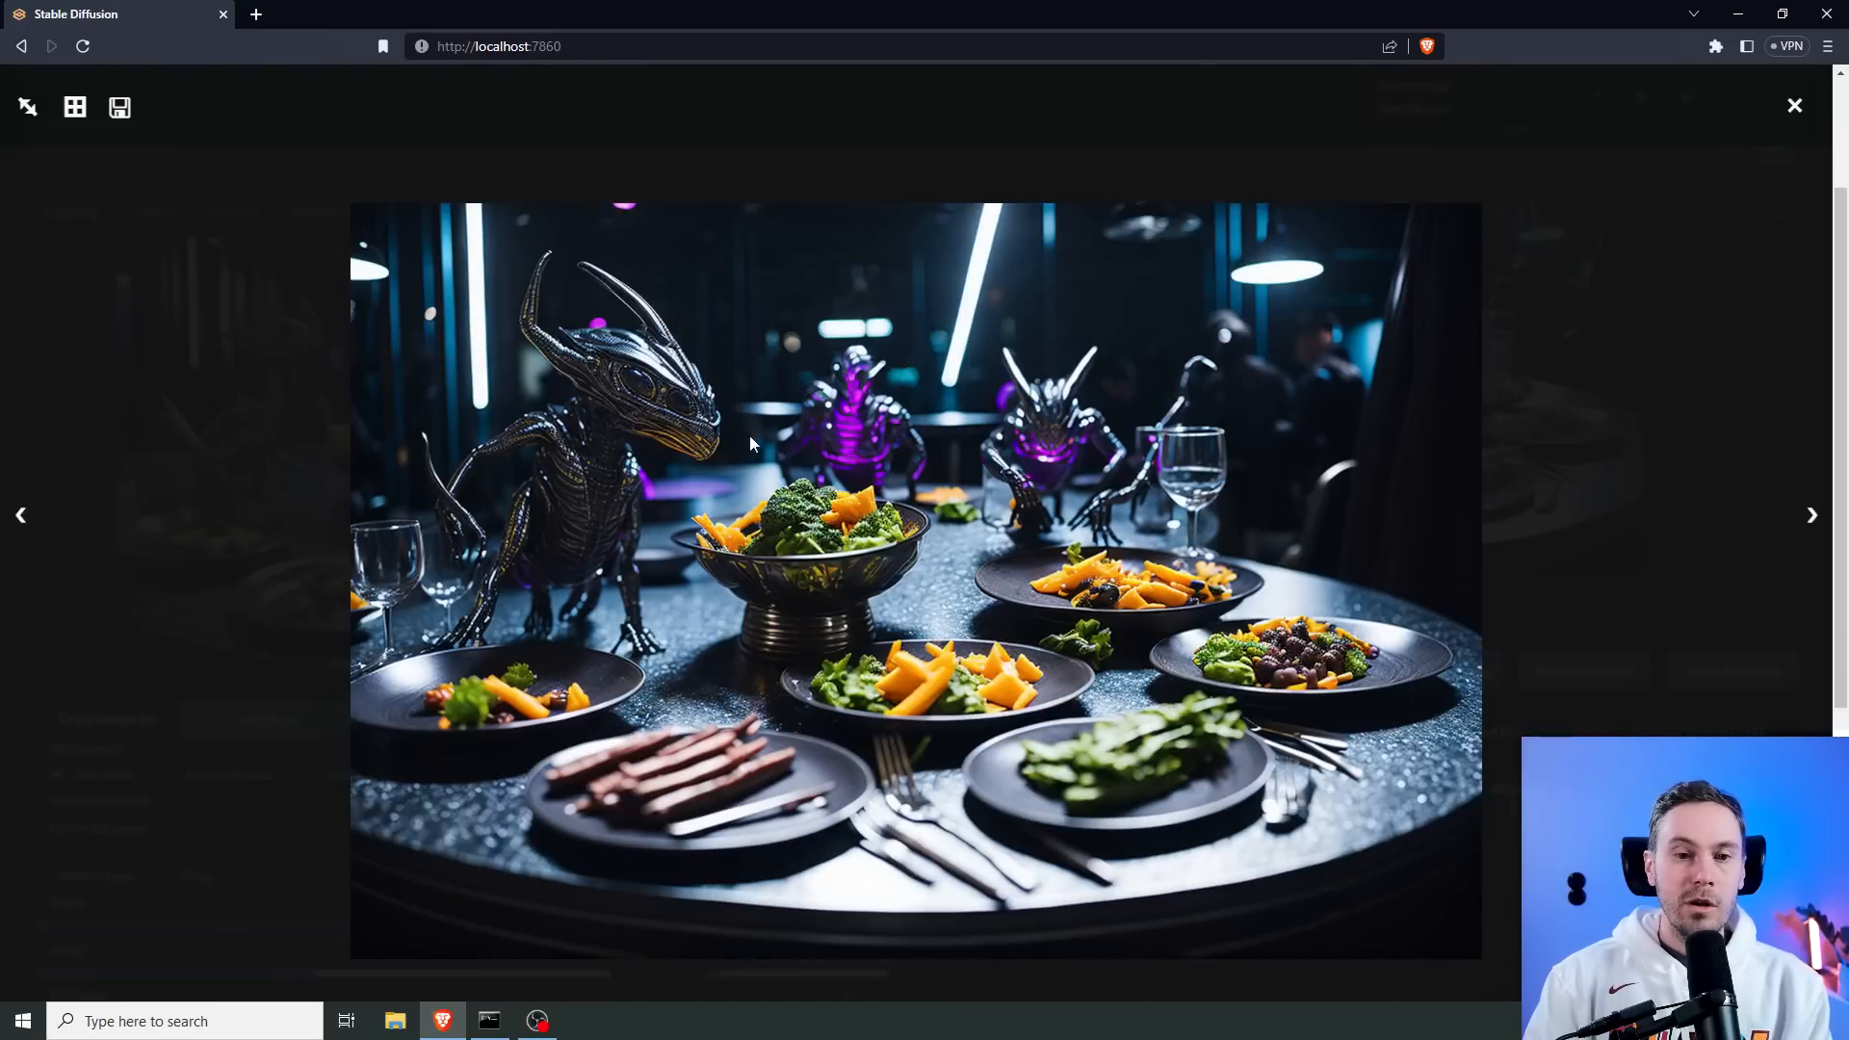
key("Right")
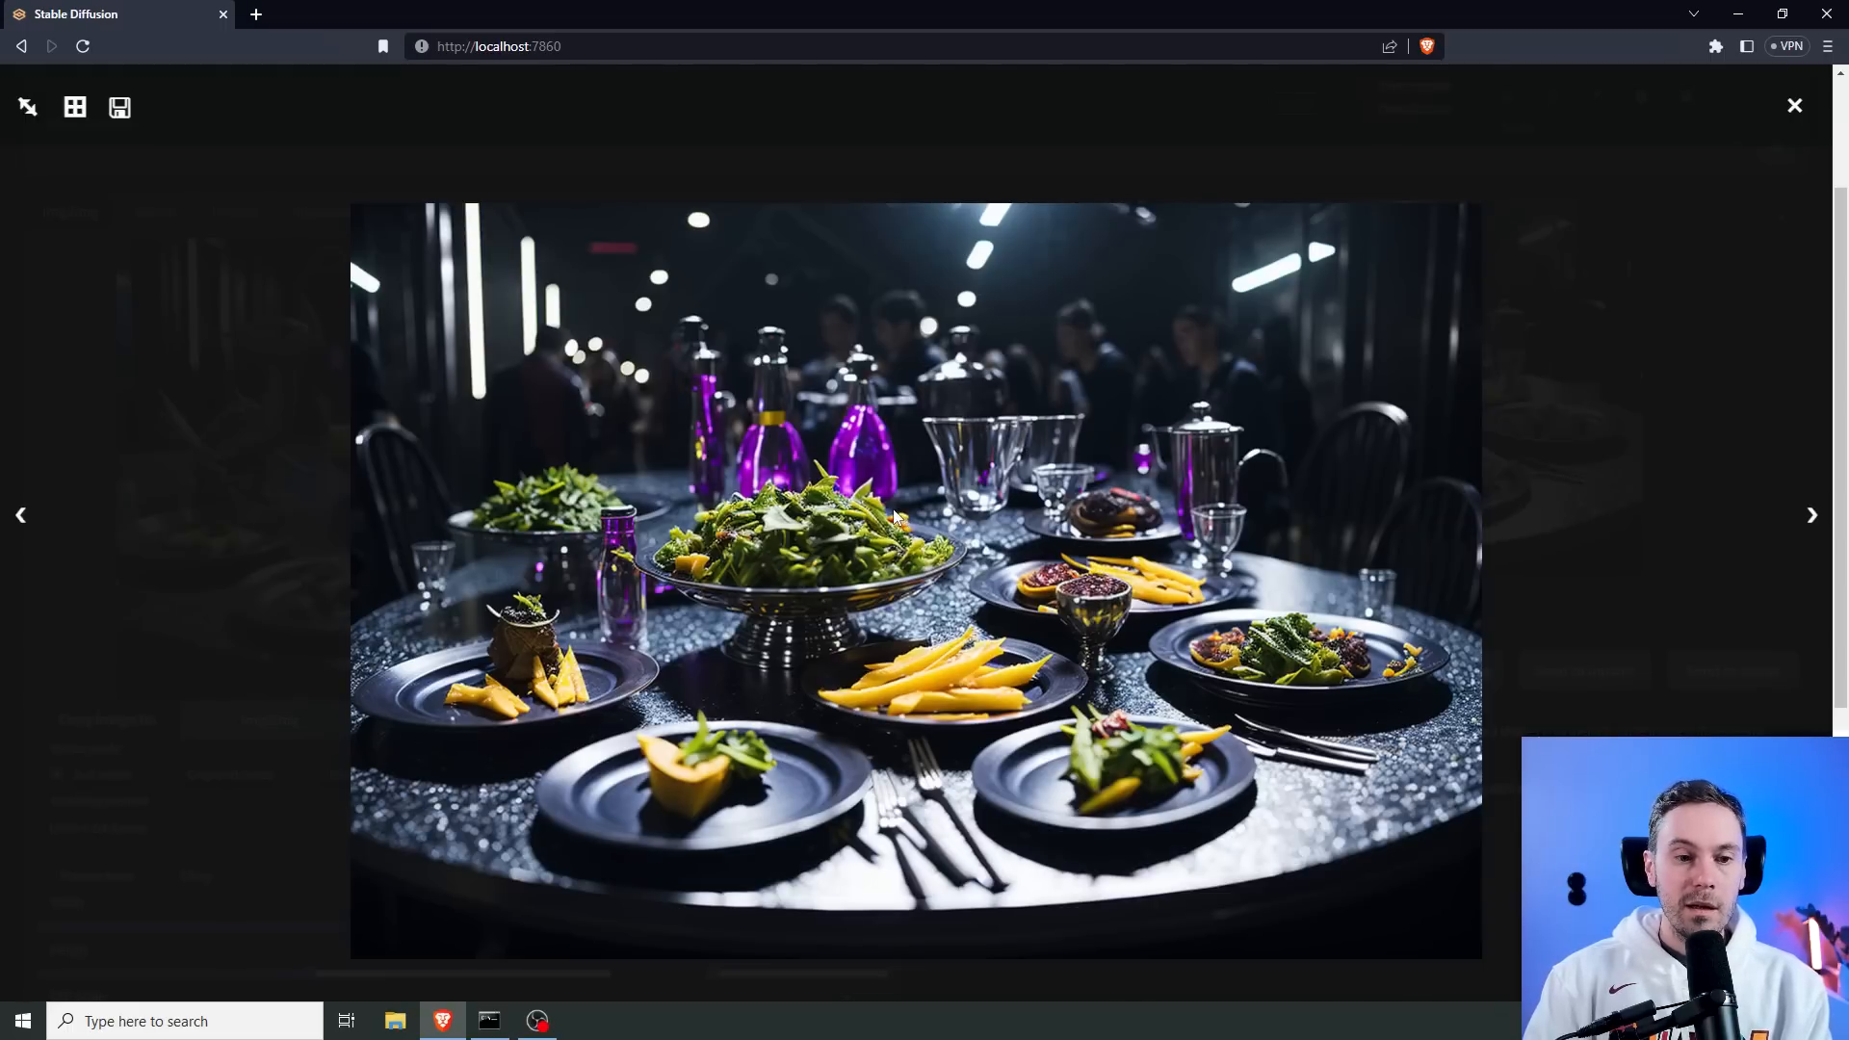
left_click(950, 518)
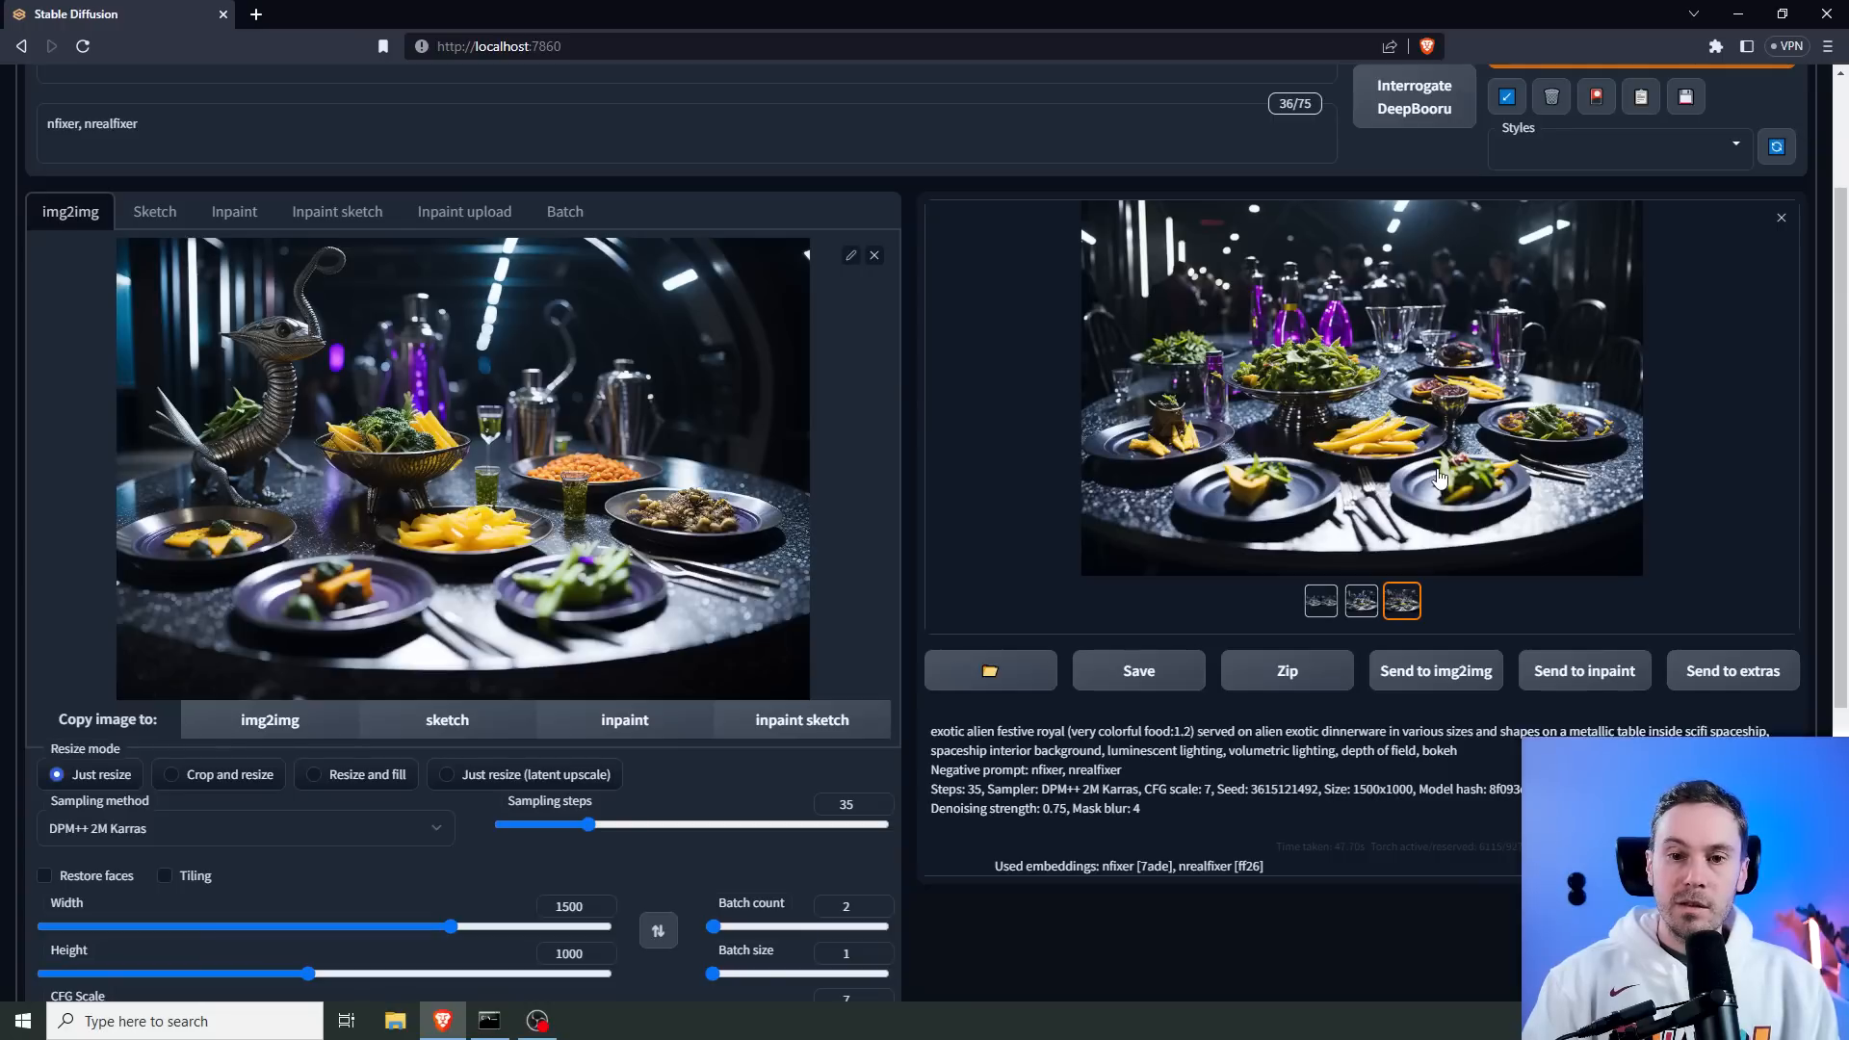
left_click(1574, 671)
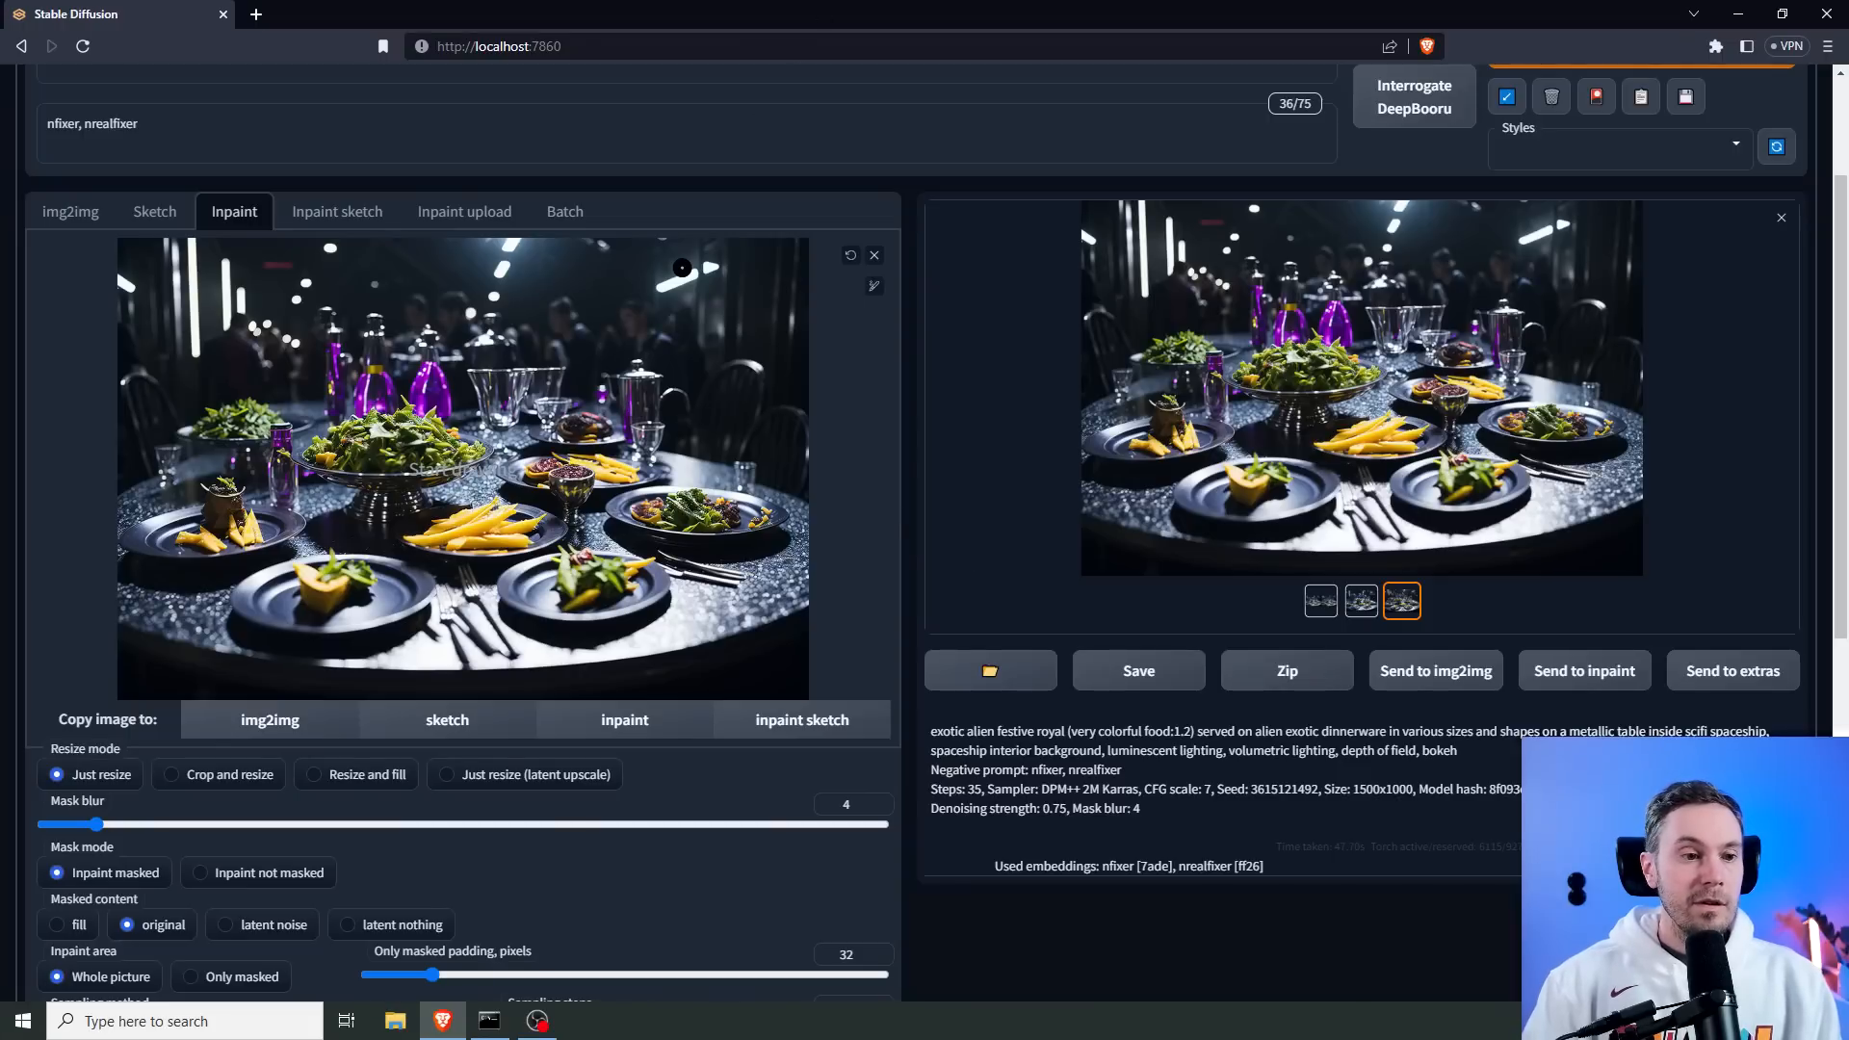
Enlarge the inpaint brush and mask the salad in the large central bowl.
left_click(875, 290)
left_click_drag(772, 295, 814, 296)
mouse_move(475, 446)
left_mouse_down()
mouse_move(320, 456)
mouse_move(367, 427)
mouse_move(452, 434)
left_mouse_up()
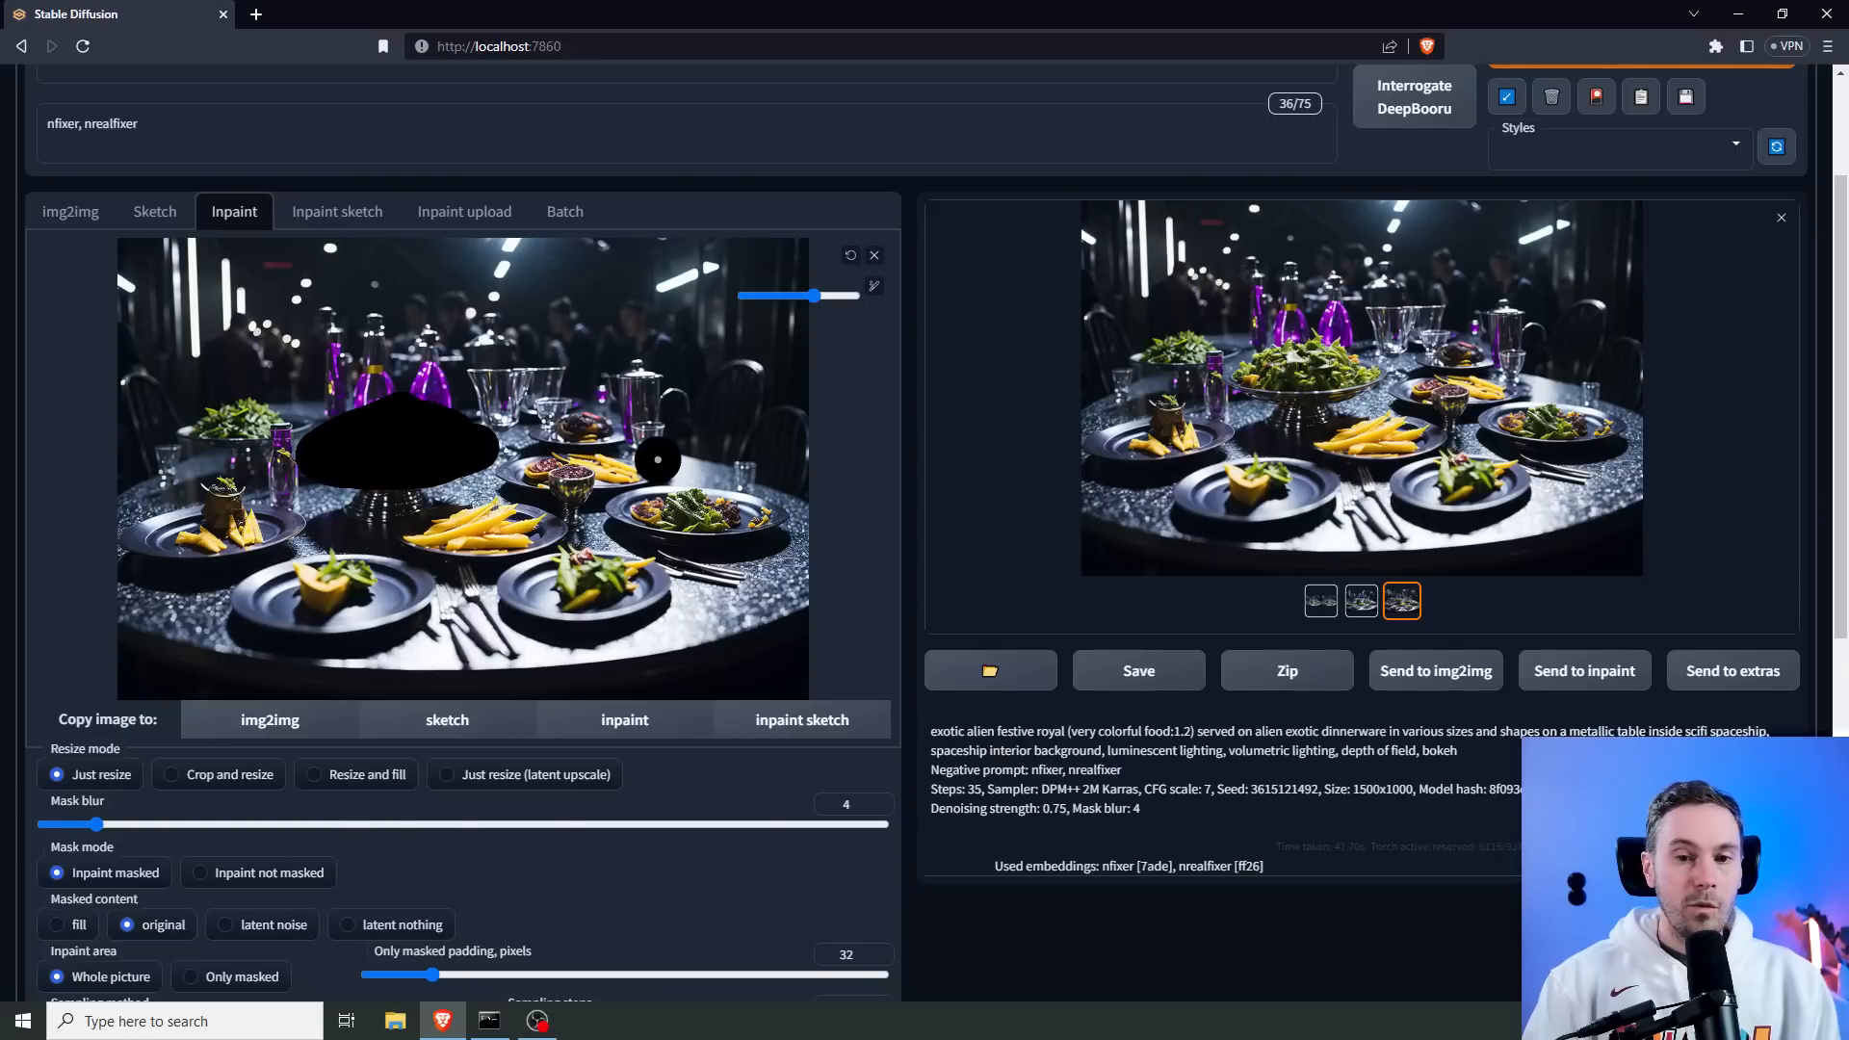
Replace the prompt with "exotic alien food made out of little green dragon heads".
scroll(659, 458, "up", 3)
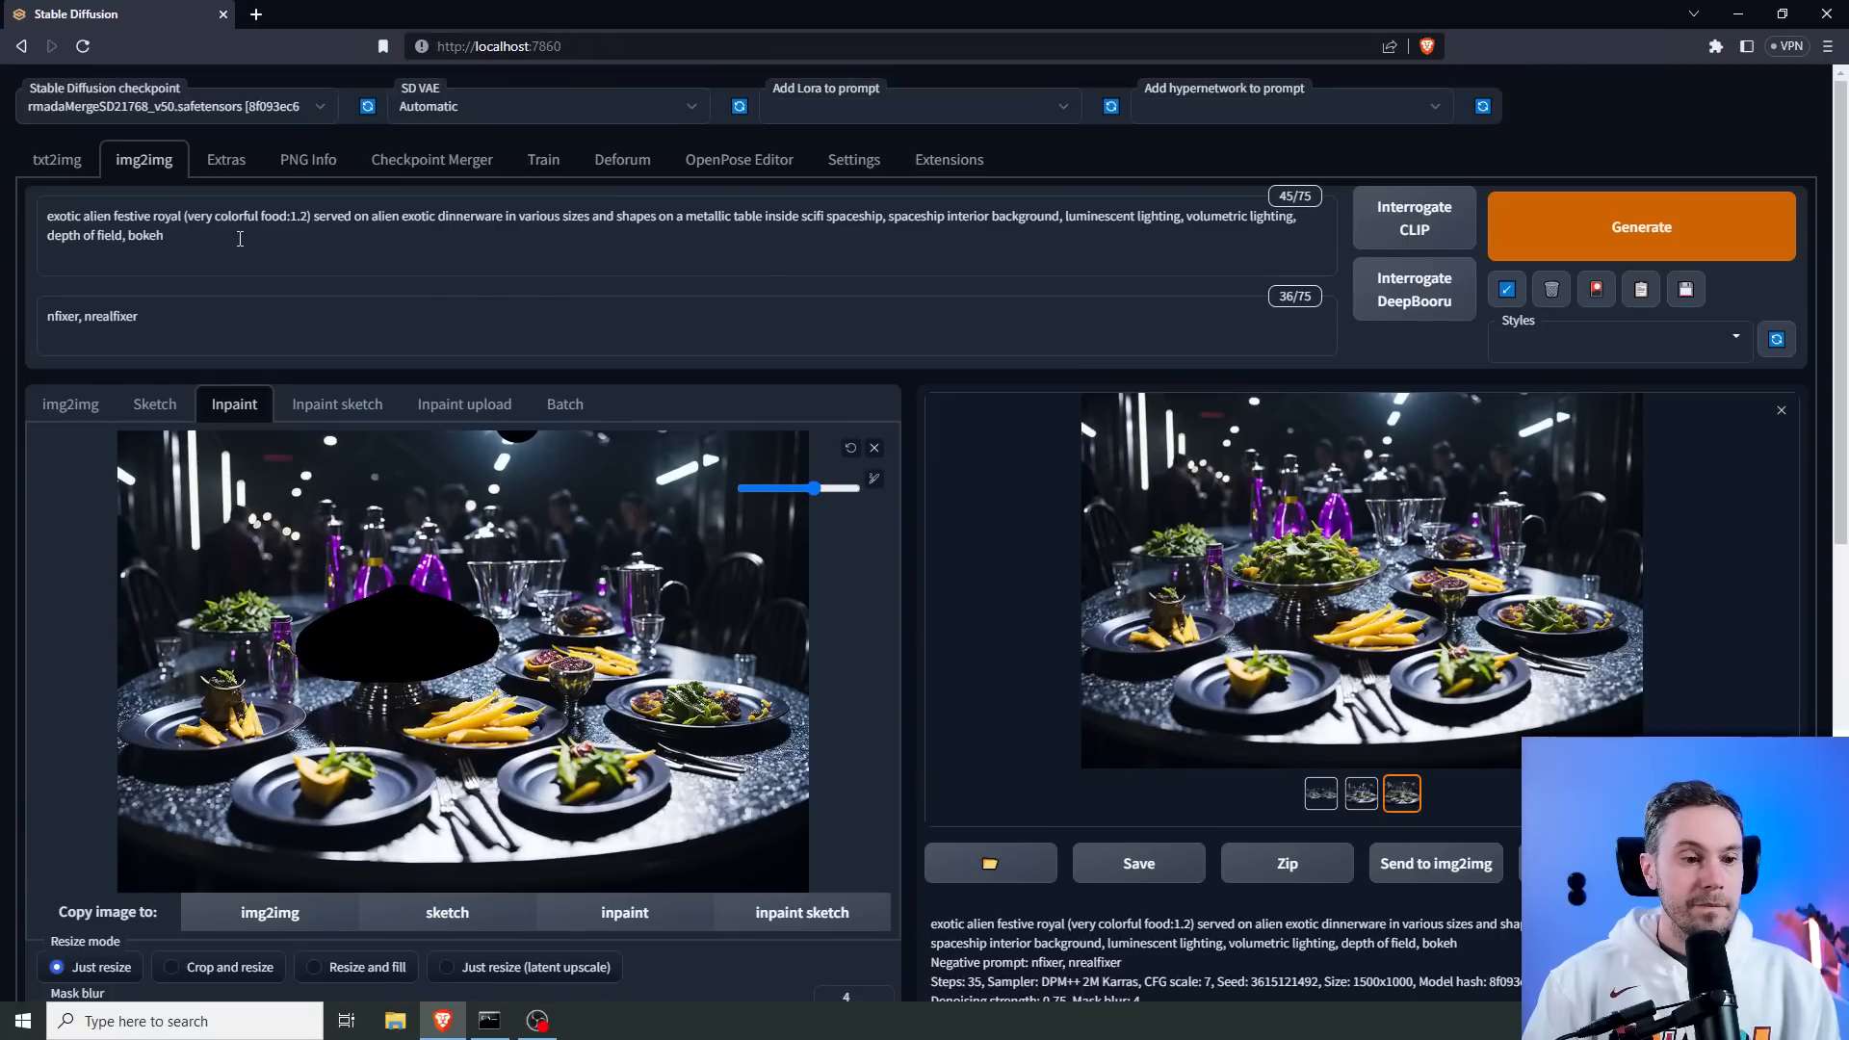
triple_click(90, 205)
type("exotic alien food made out of little green dragon heads")
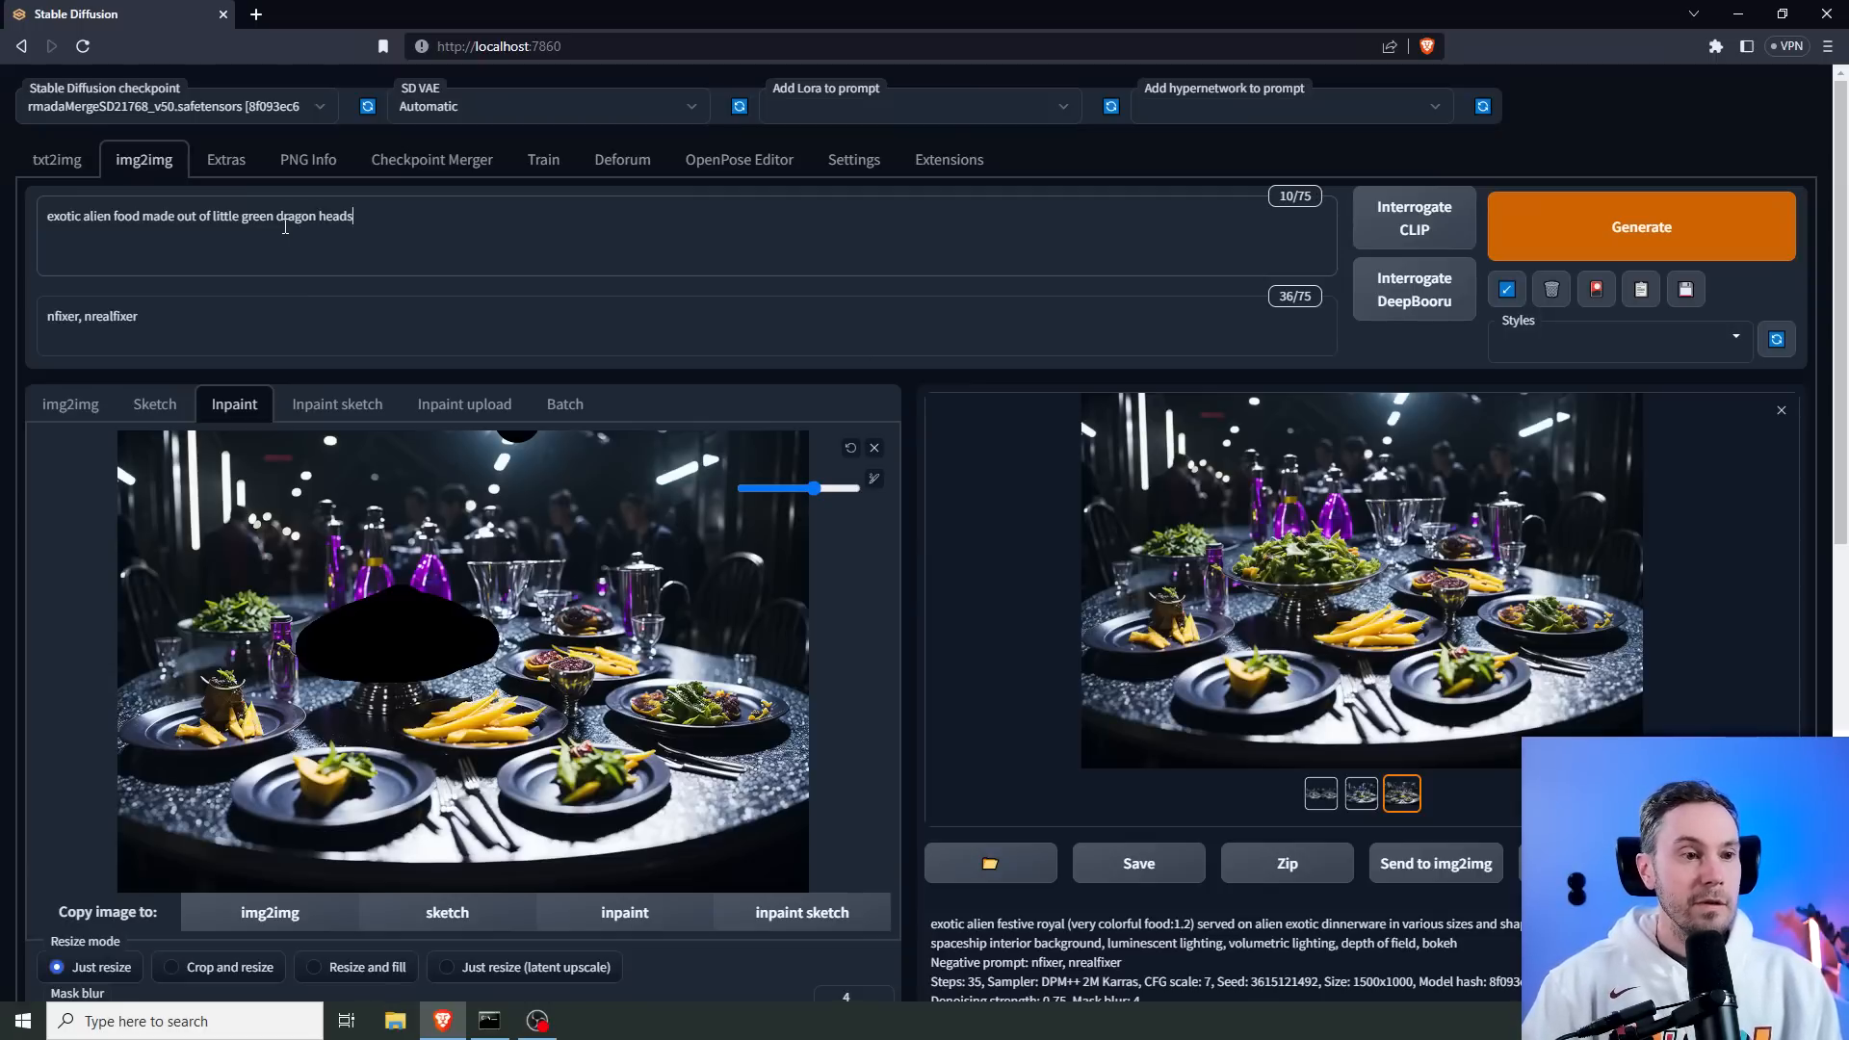
Set the inpaint area to Only masked and the denoising strength to 0.8.
scroll(547, 604, "down", 5)
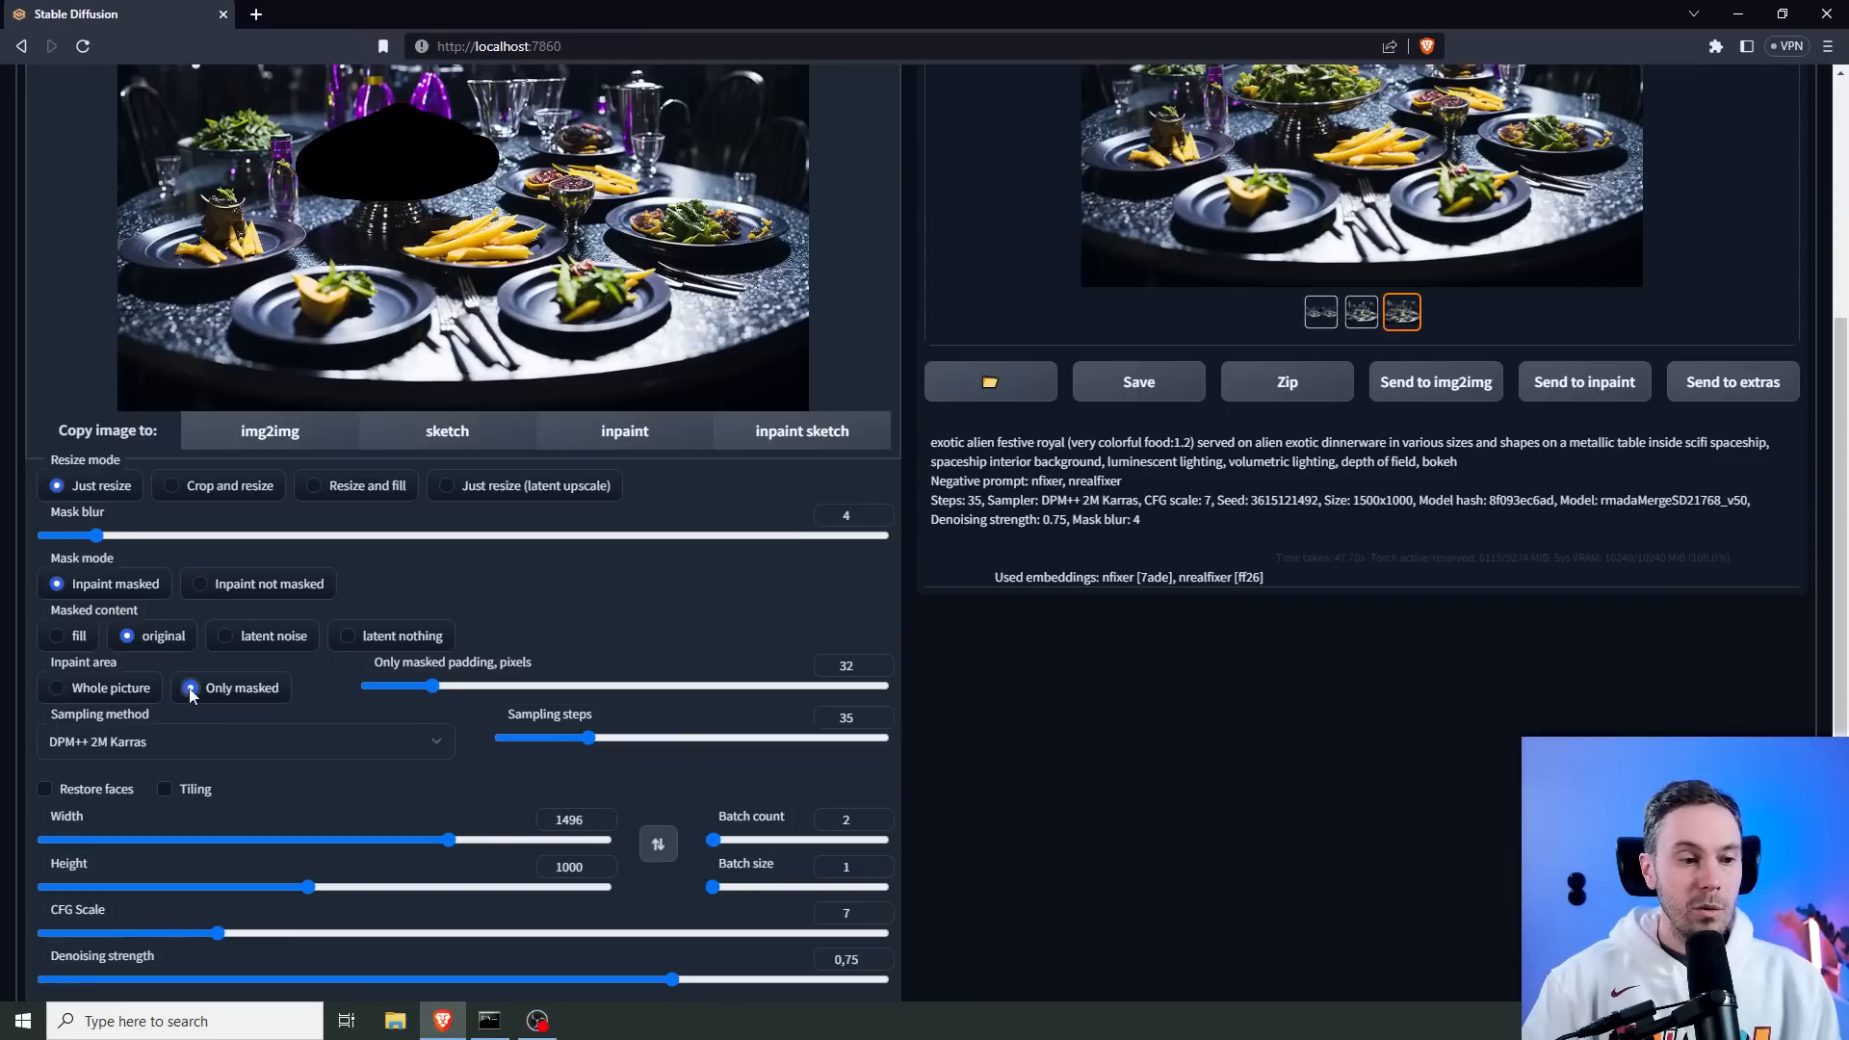
scroll(425, 695, "down", 1)
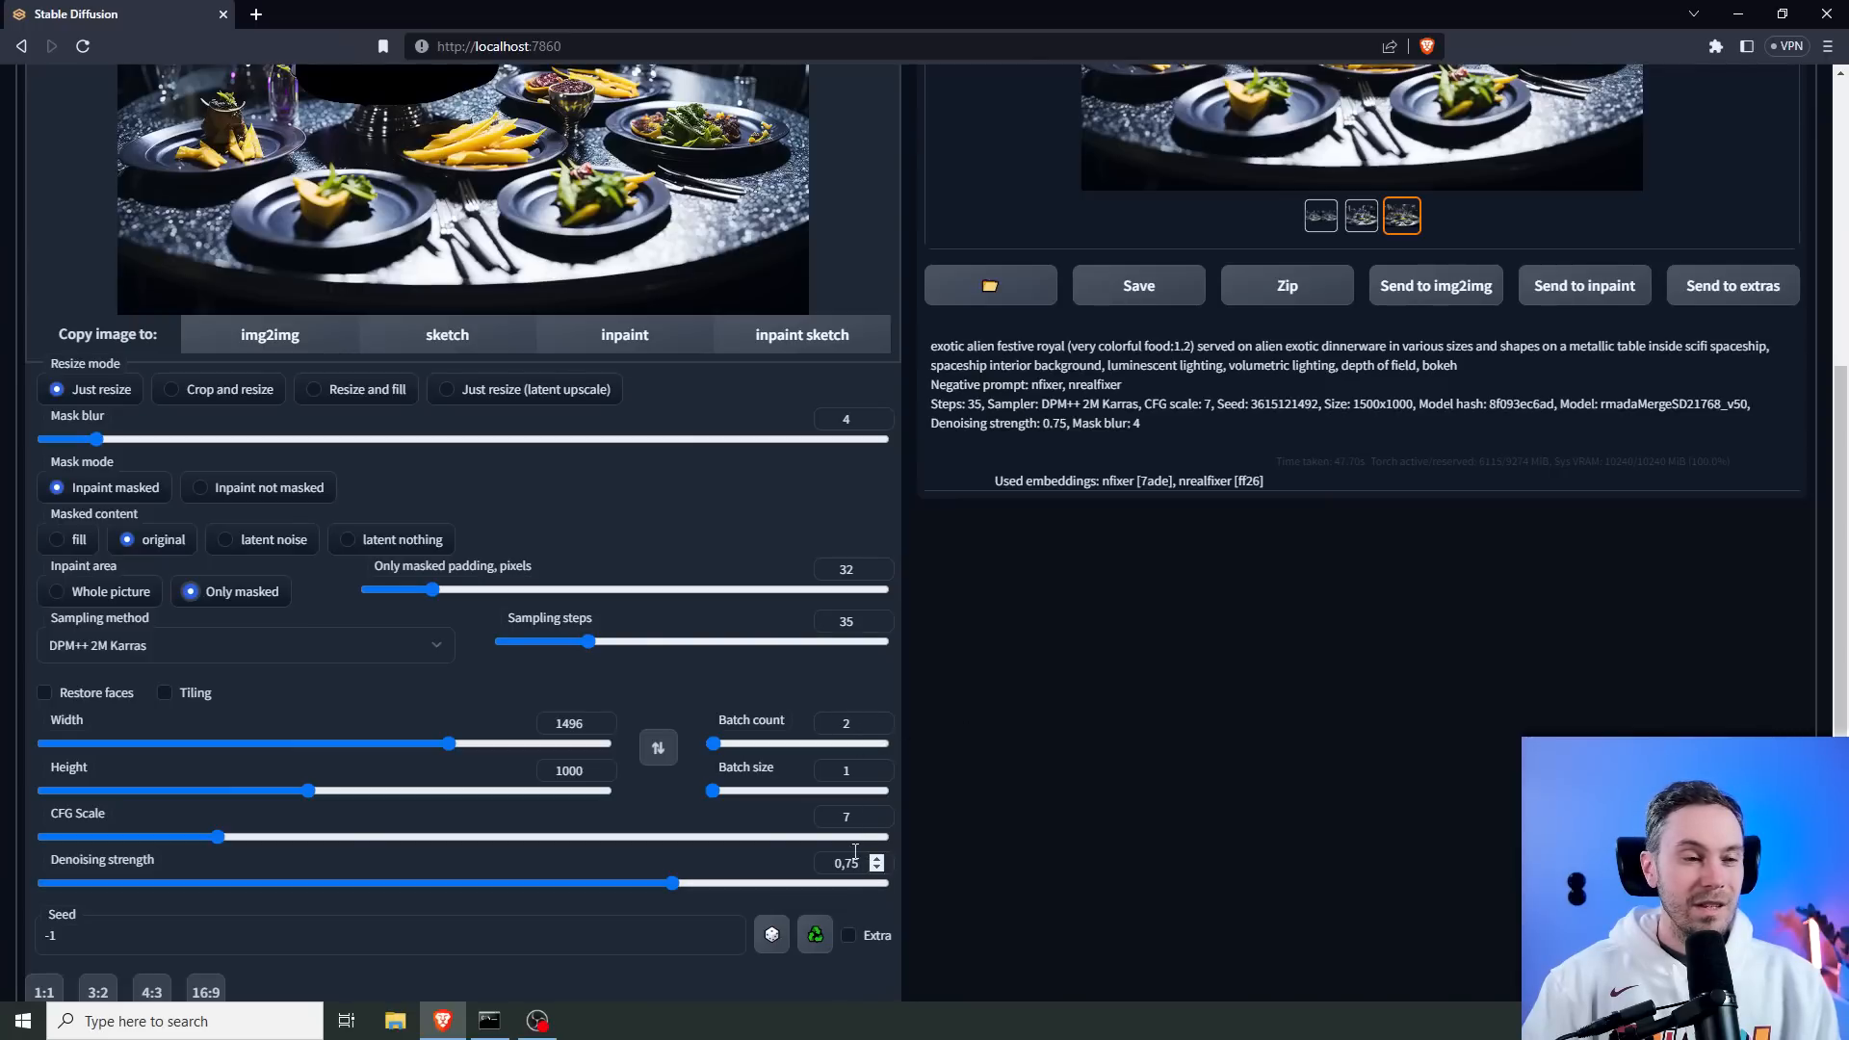
left_click(682, 882)
left_click_drag(682, 884, 725, 884)
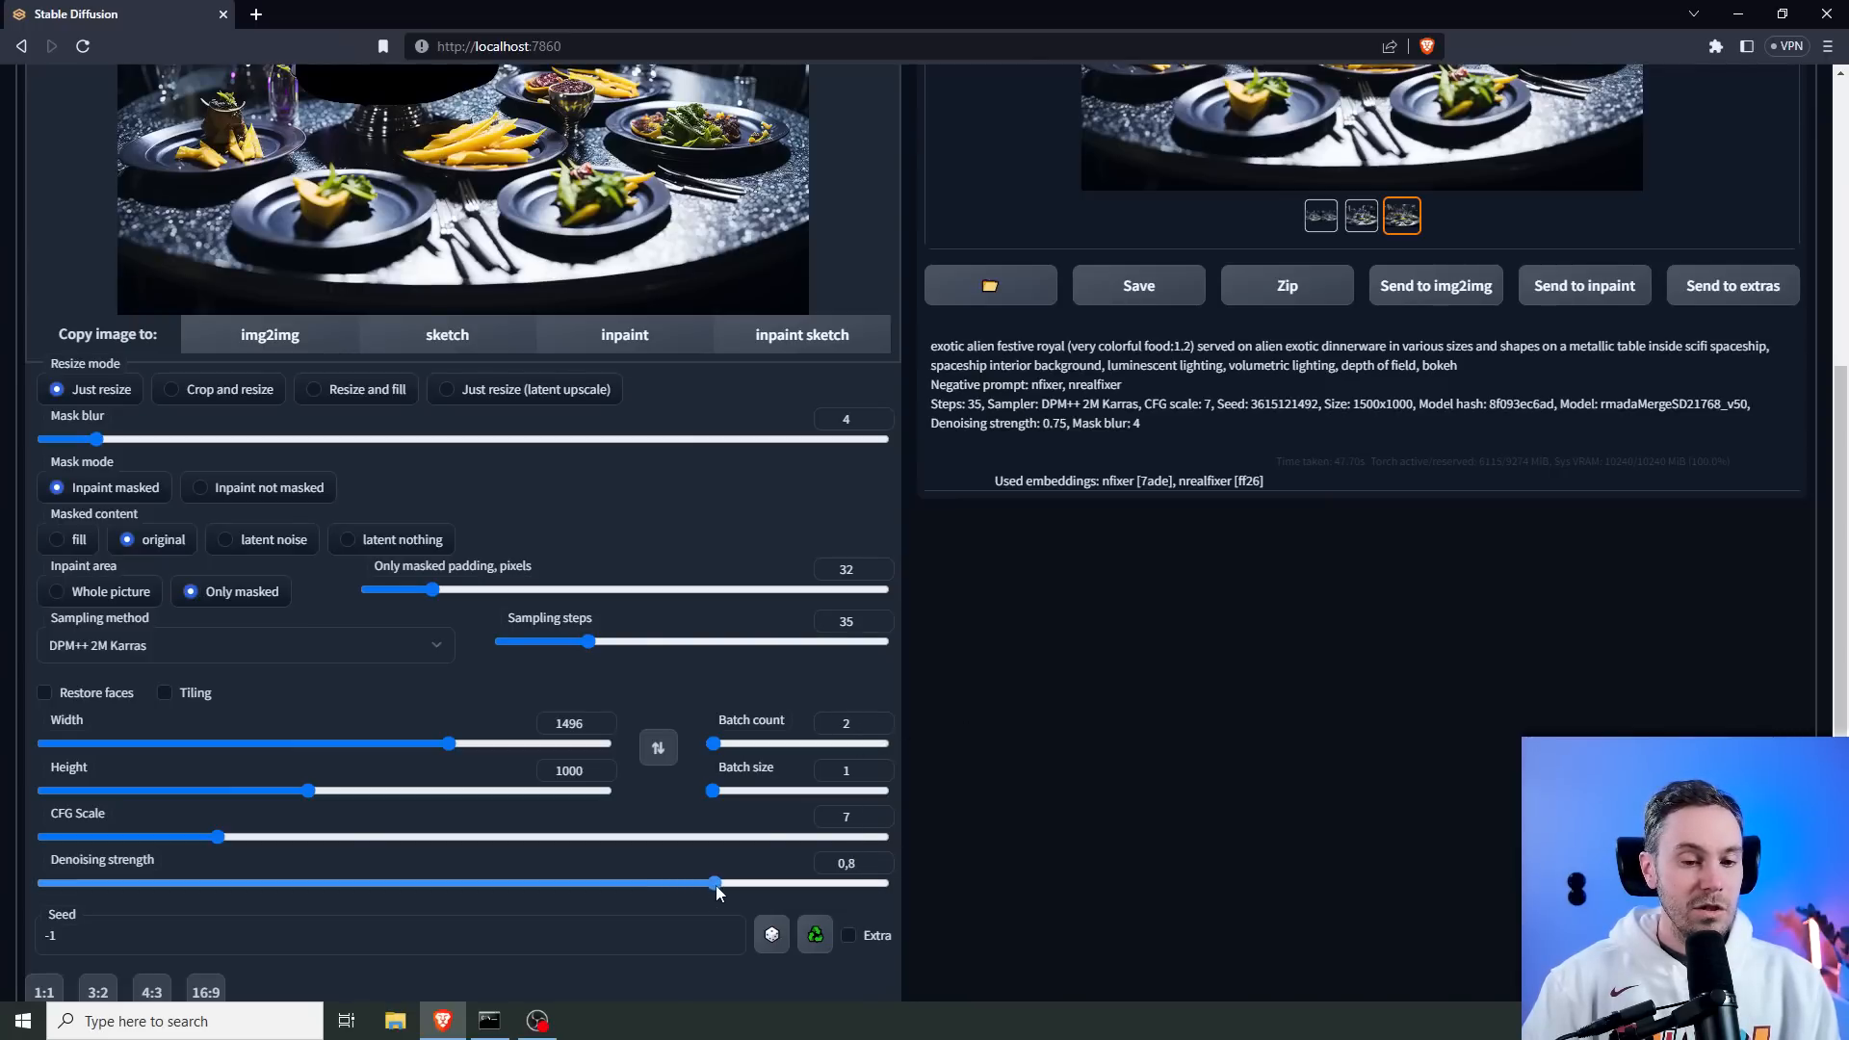
Generate the dragon-head inpainting for the masked bowl and view the enlarged result grid.
scroll(1427, 755, "up", 4)
scroll(1428, 755, "up", 1)
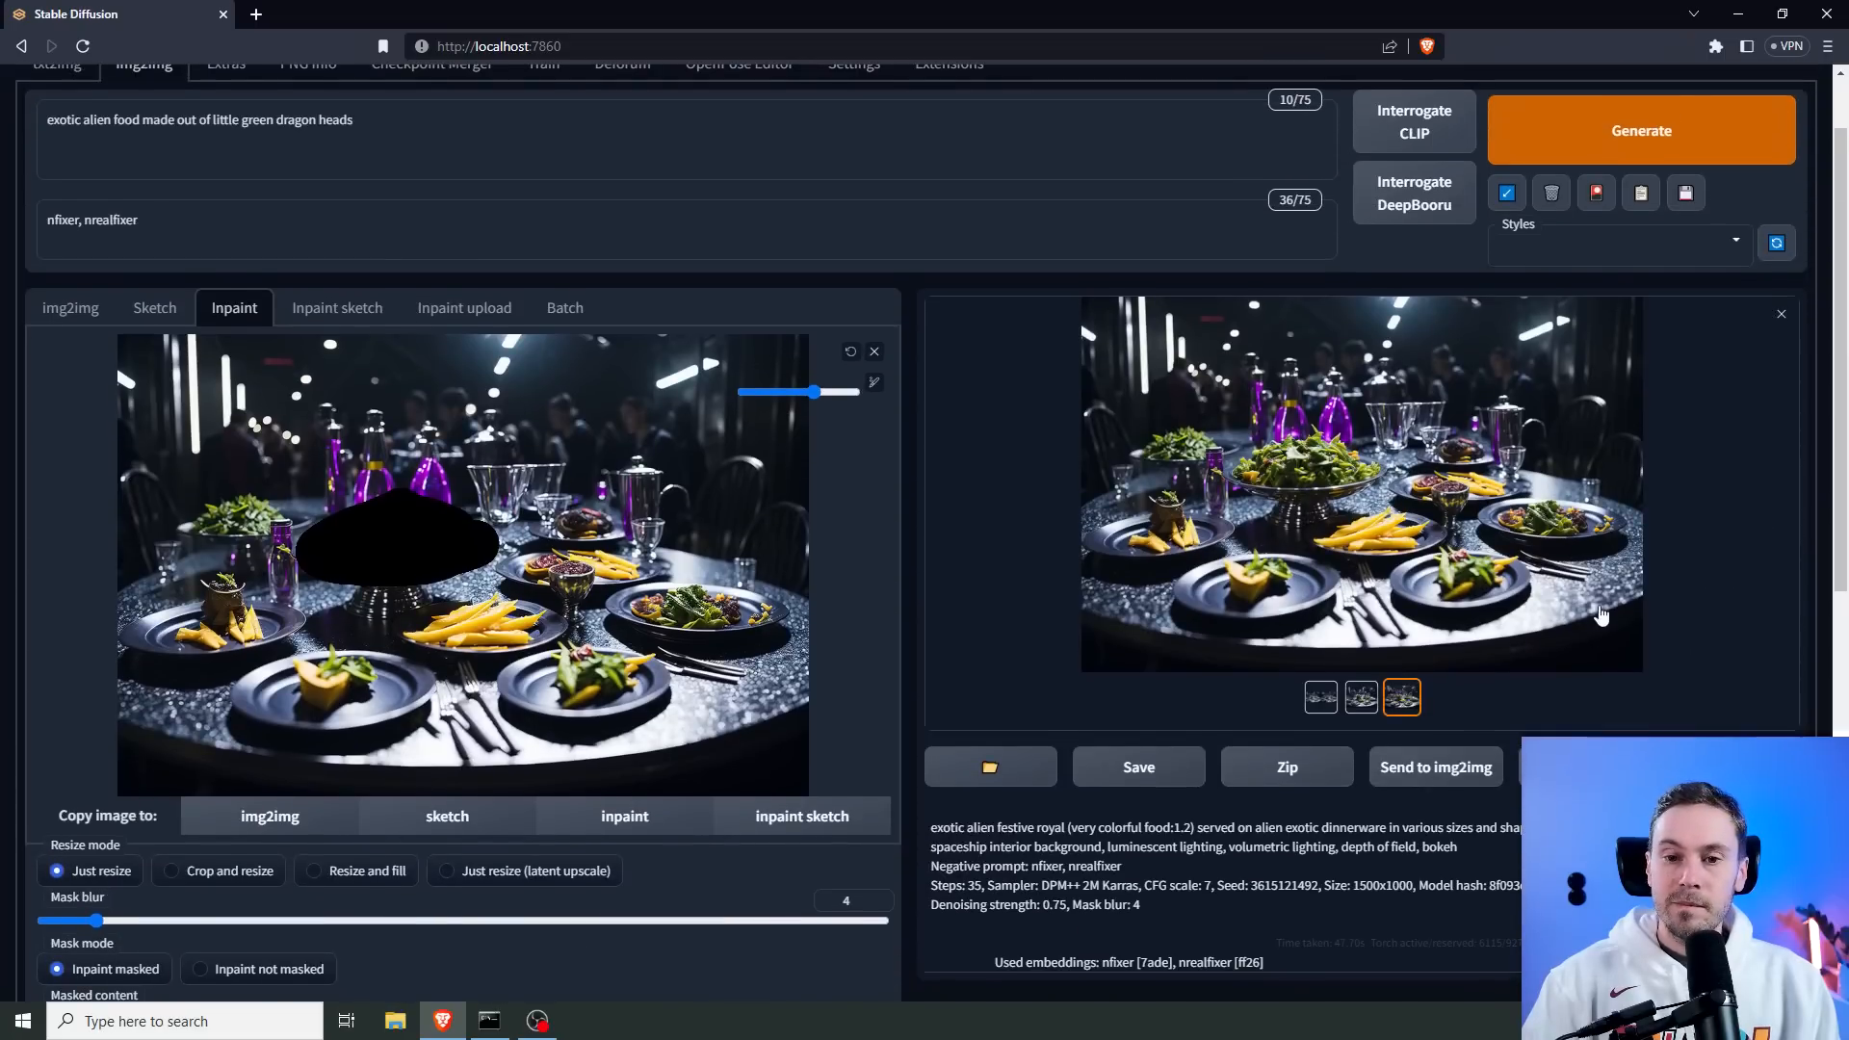
left_click(1584, 137)
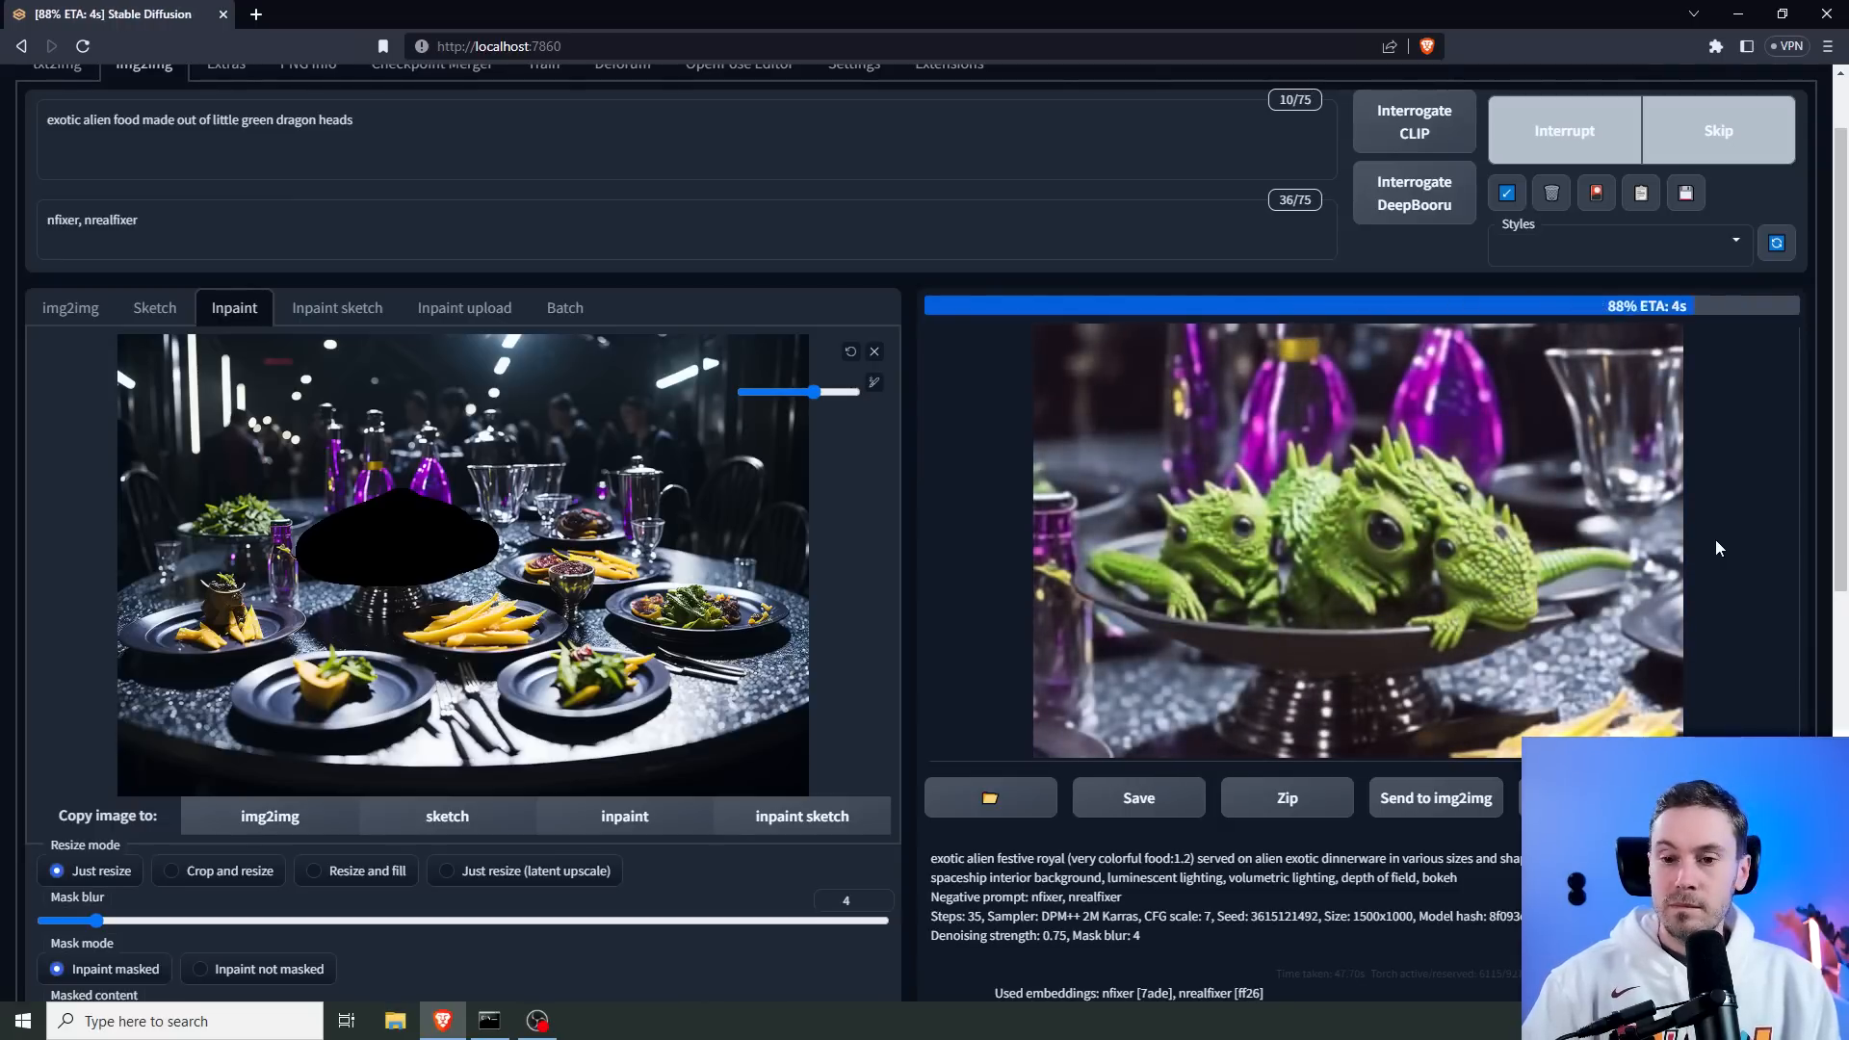
left_click(1293, 478)
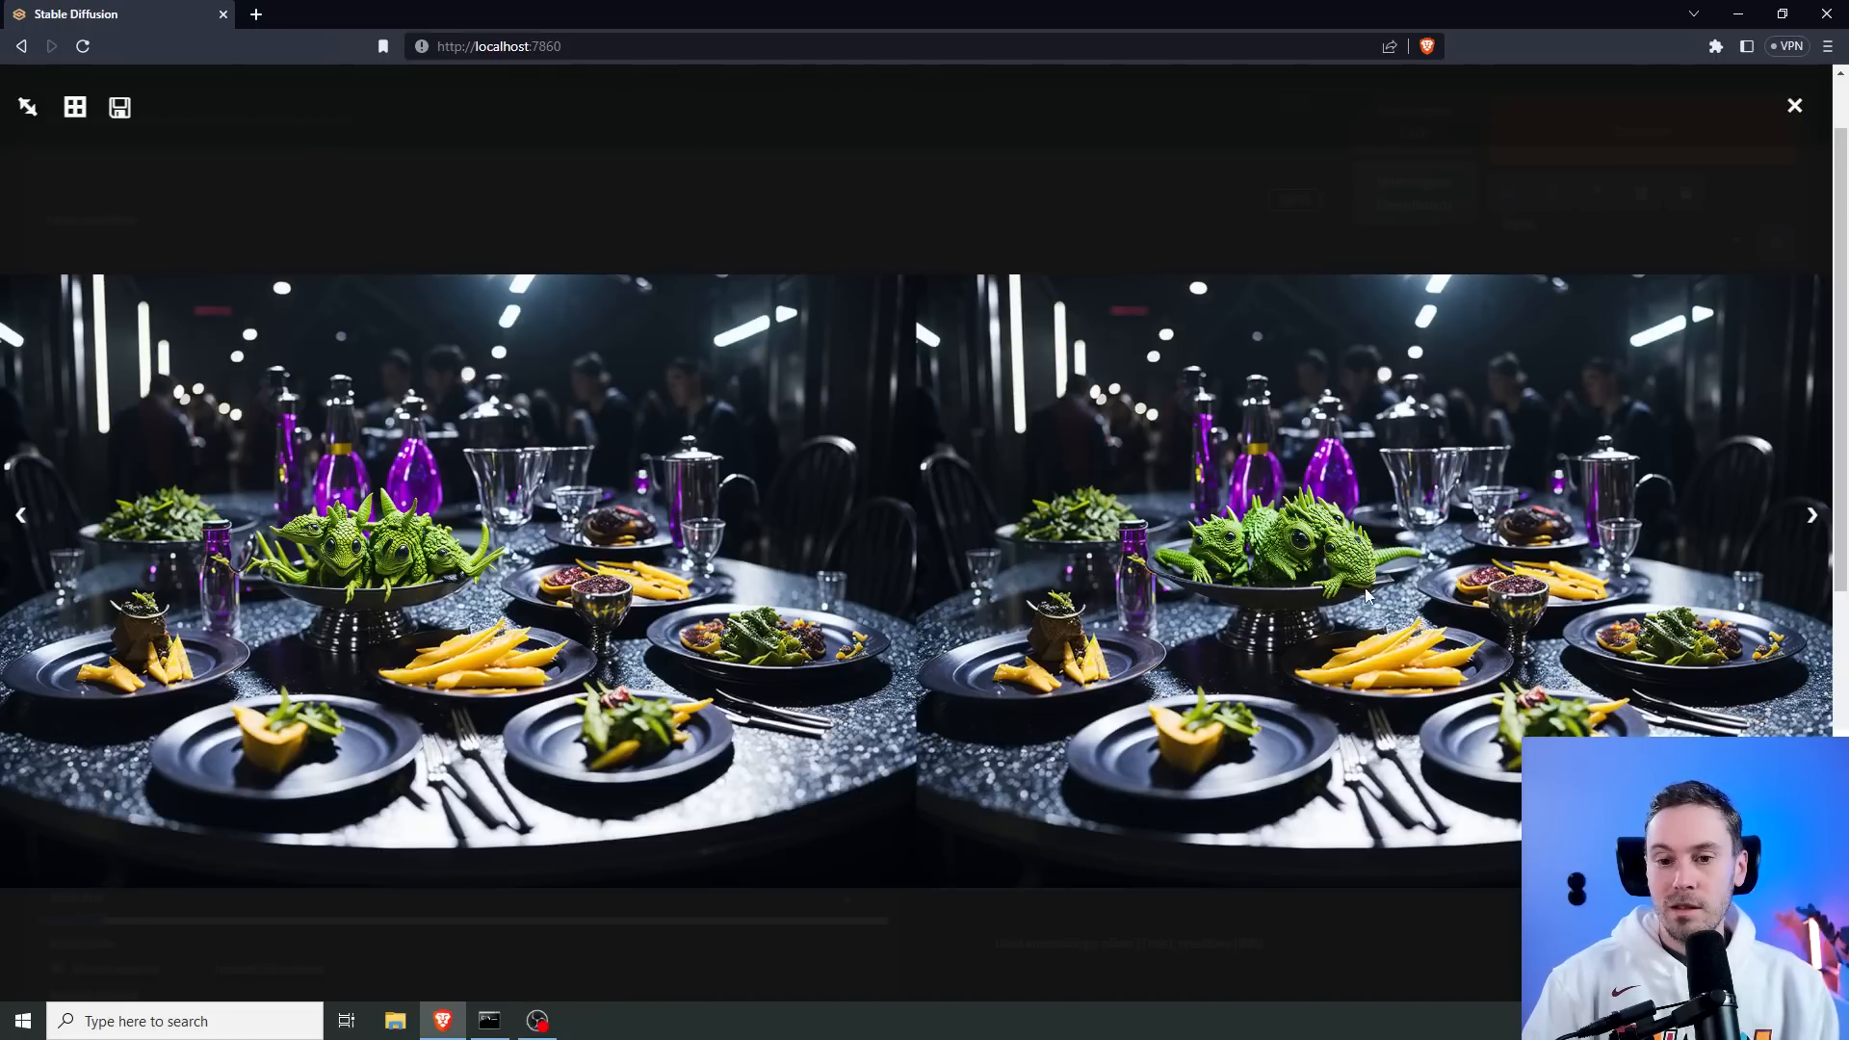
left_click(1815, 108)
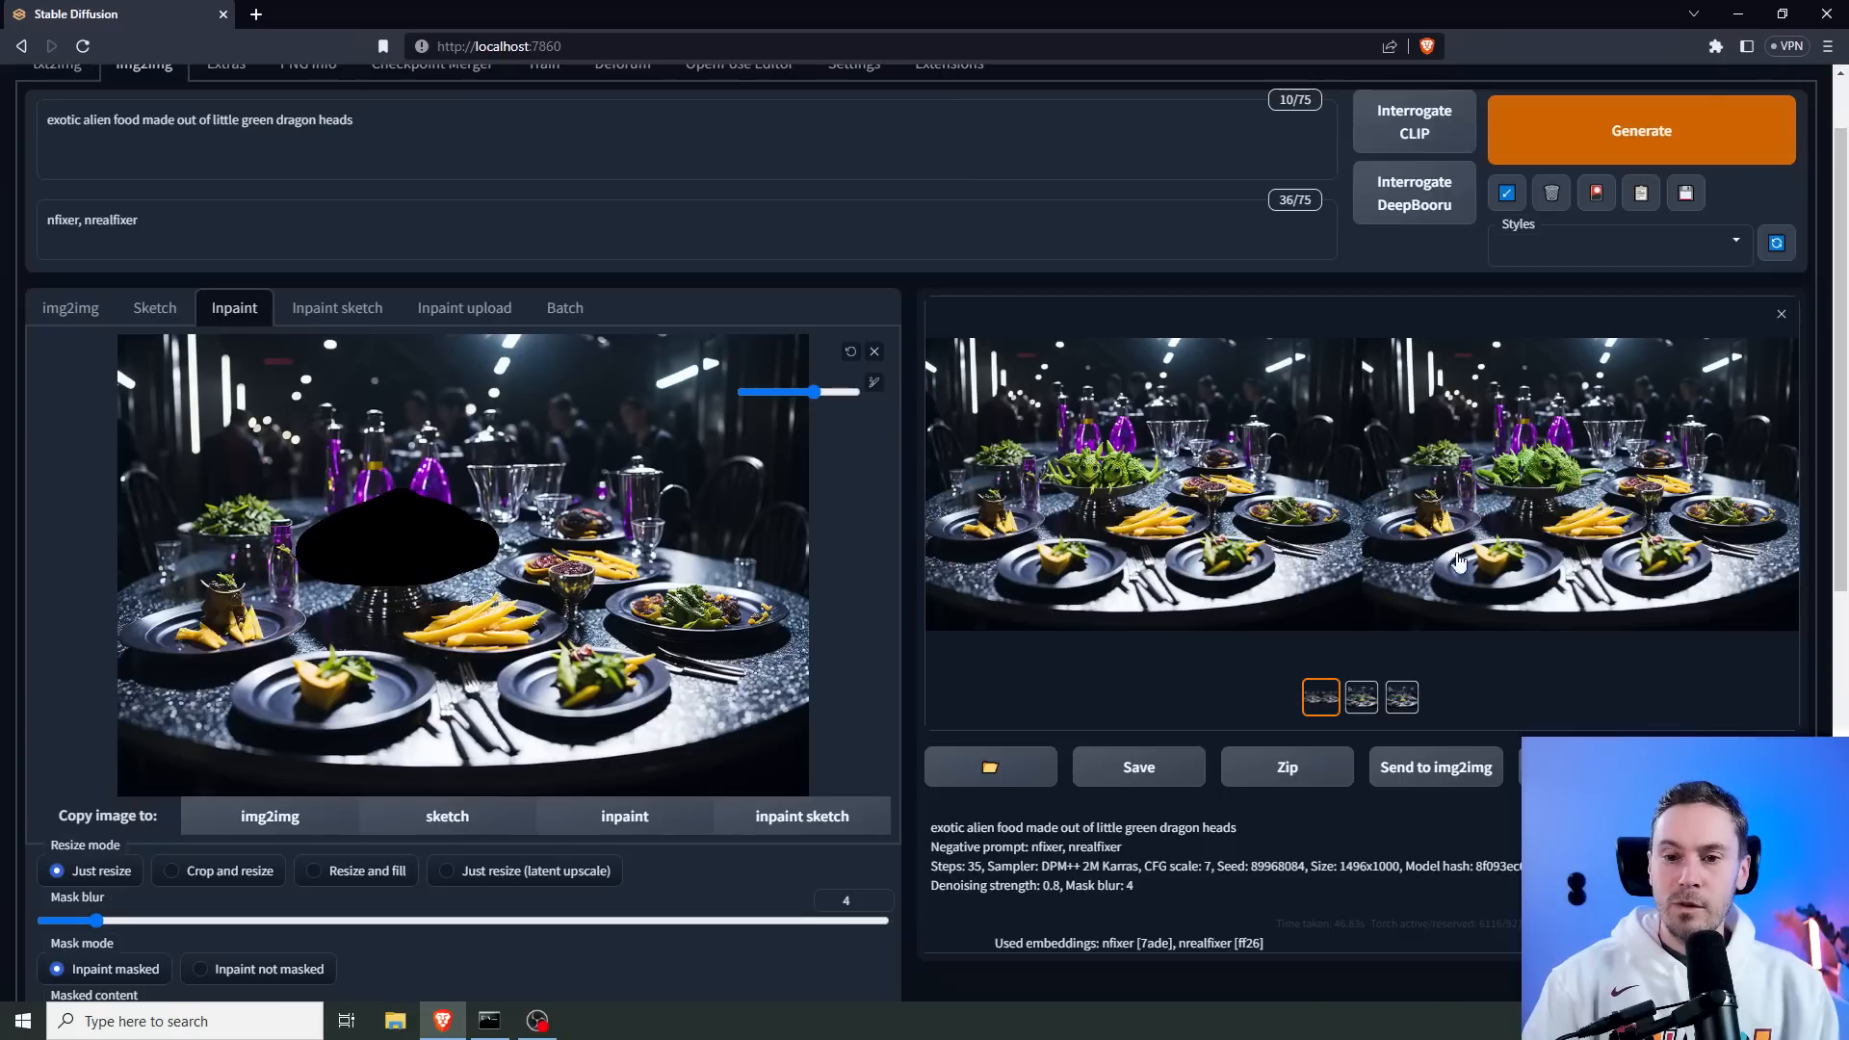
Inspect the second dragon-head result, then load it into the inpaint canvas with the old mask cleared.
left_click(1402, 697)
left_click(1365, 474)
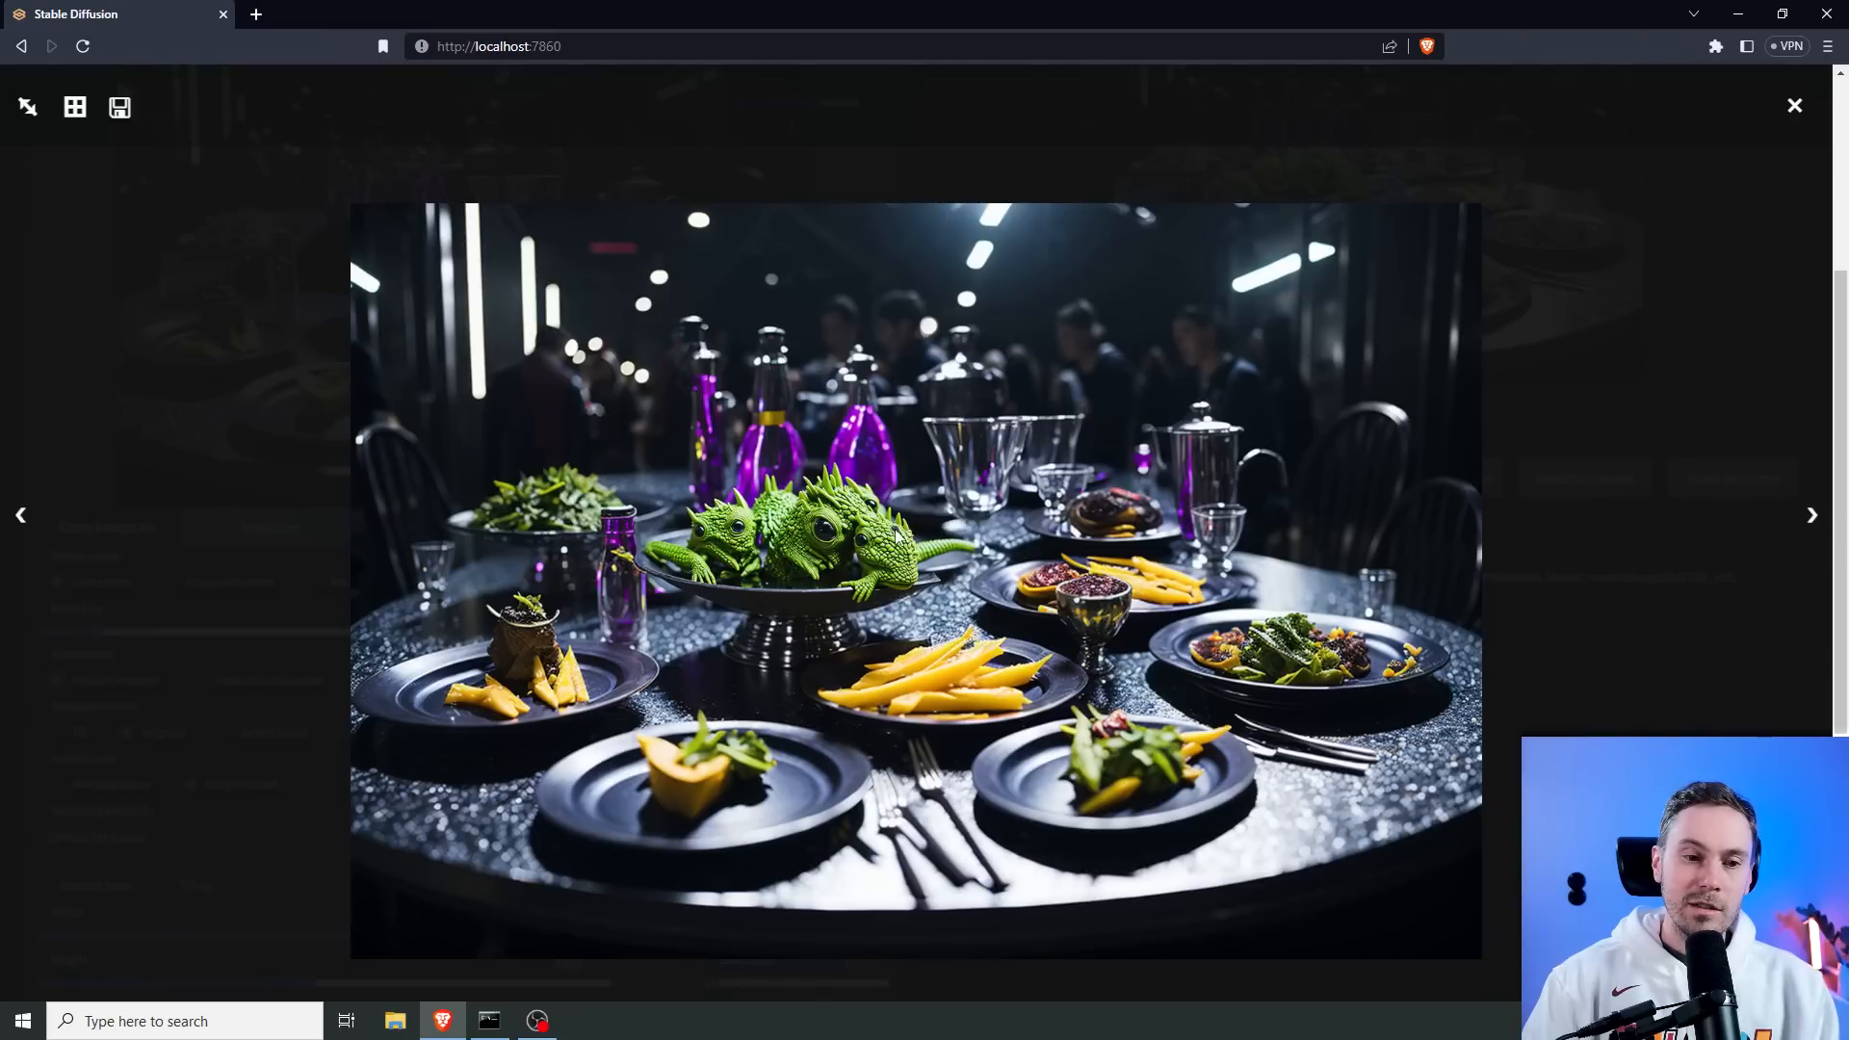
left_click(1090, 501)
scroll(1252, 434, "up", 2)
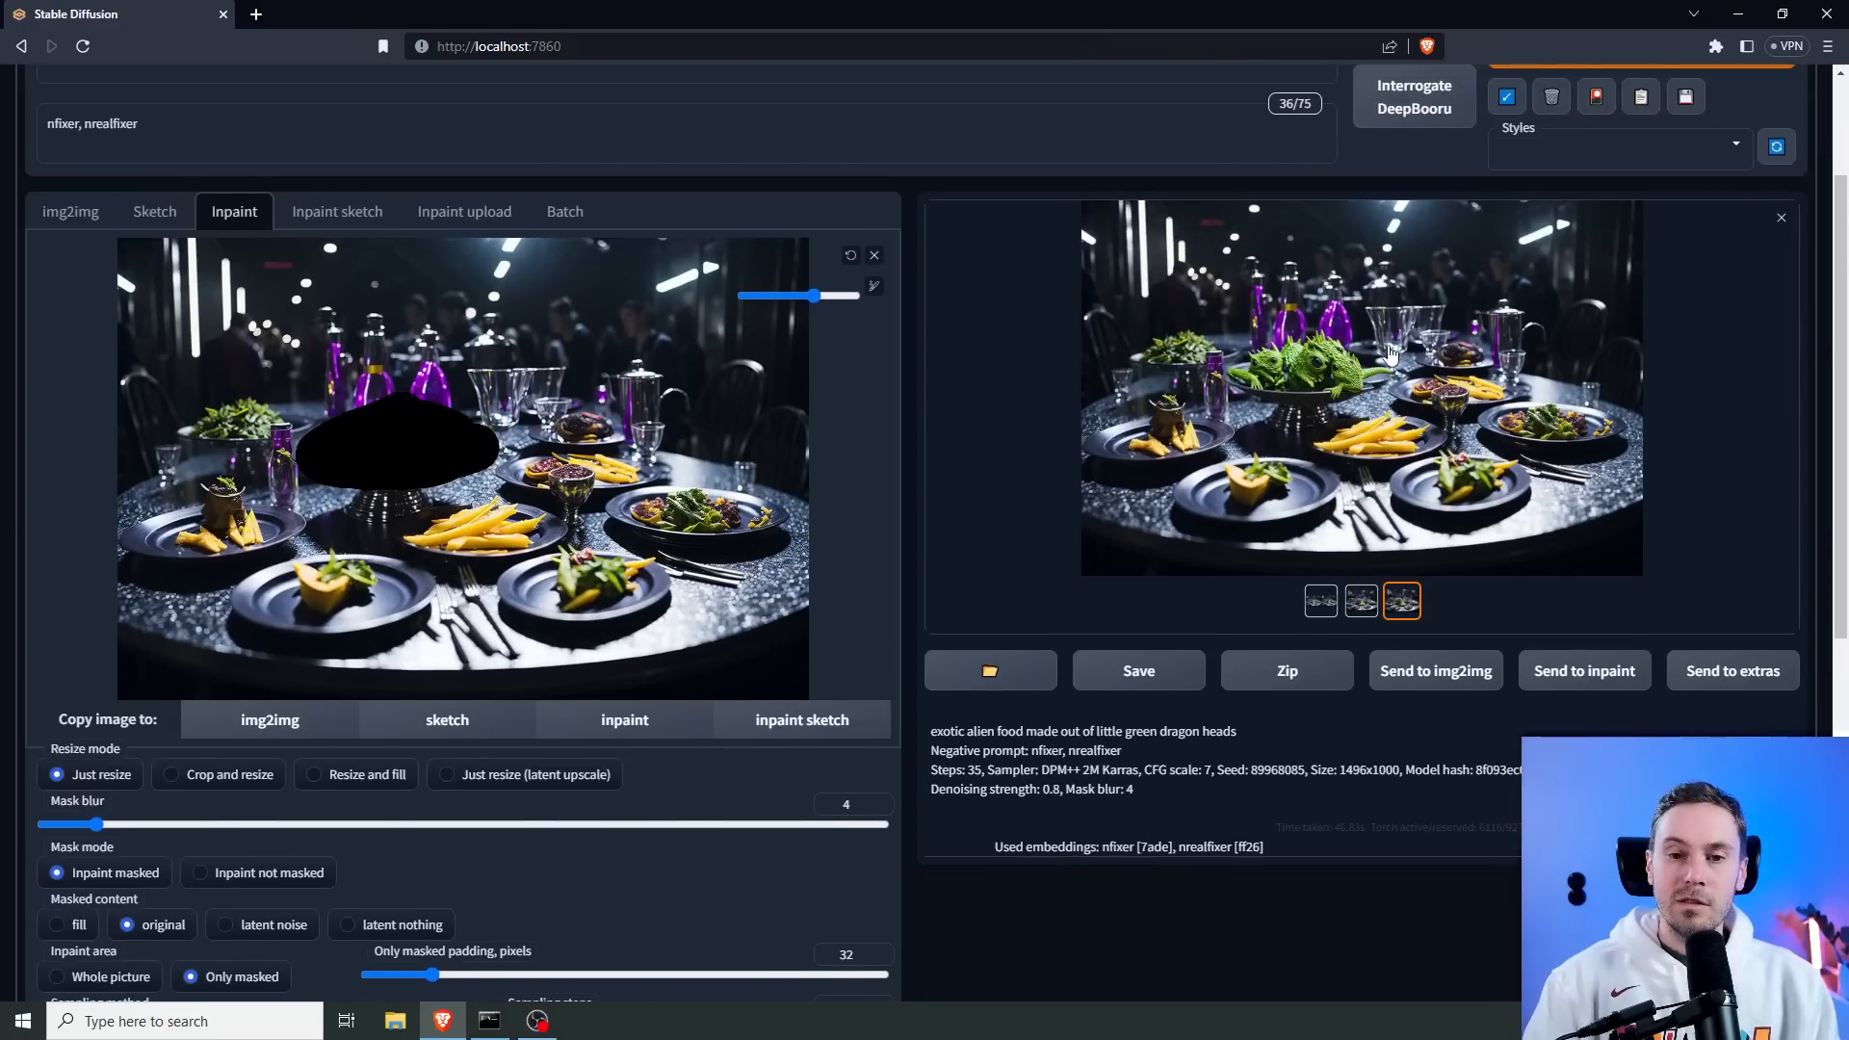
left_click(853, 258)
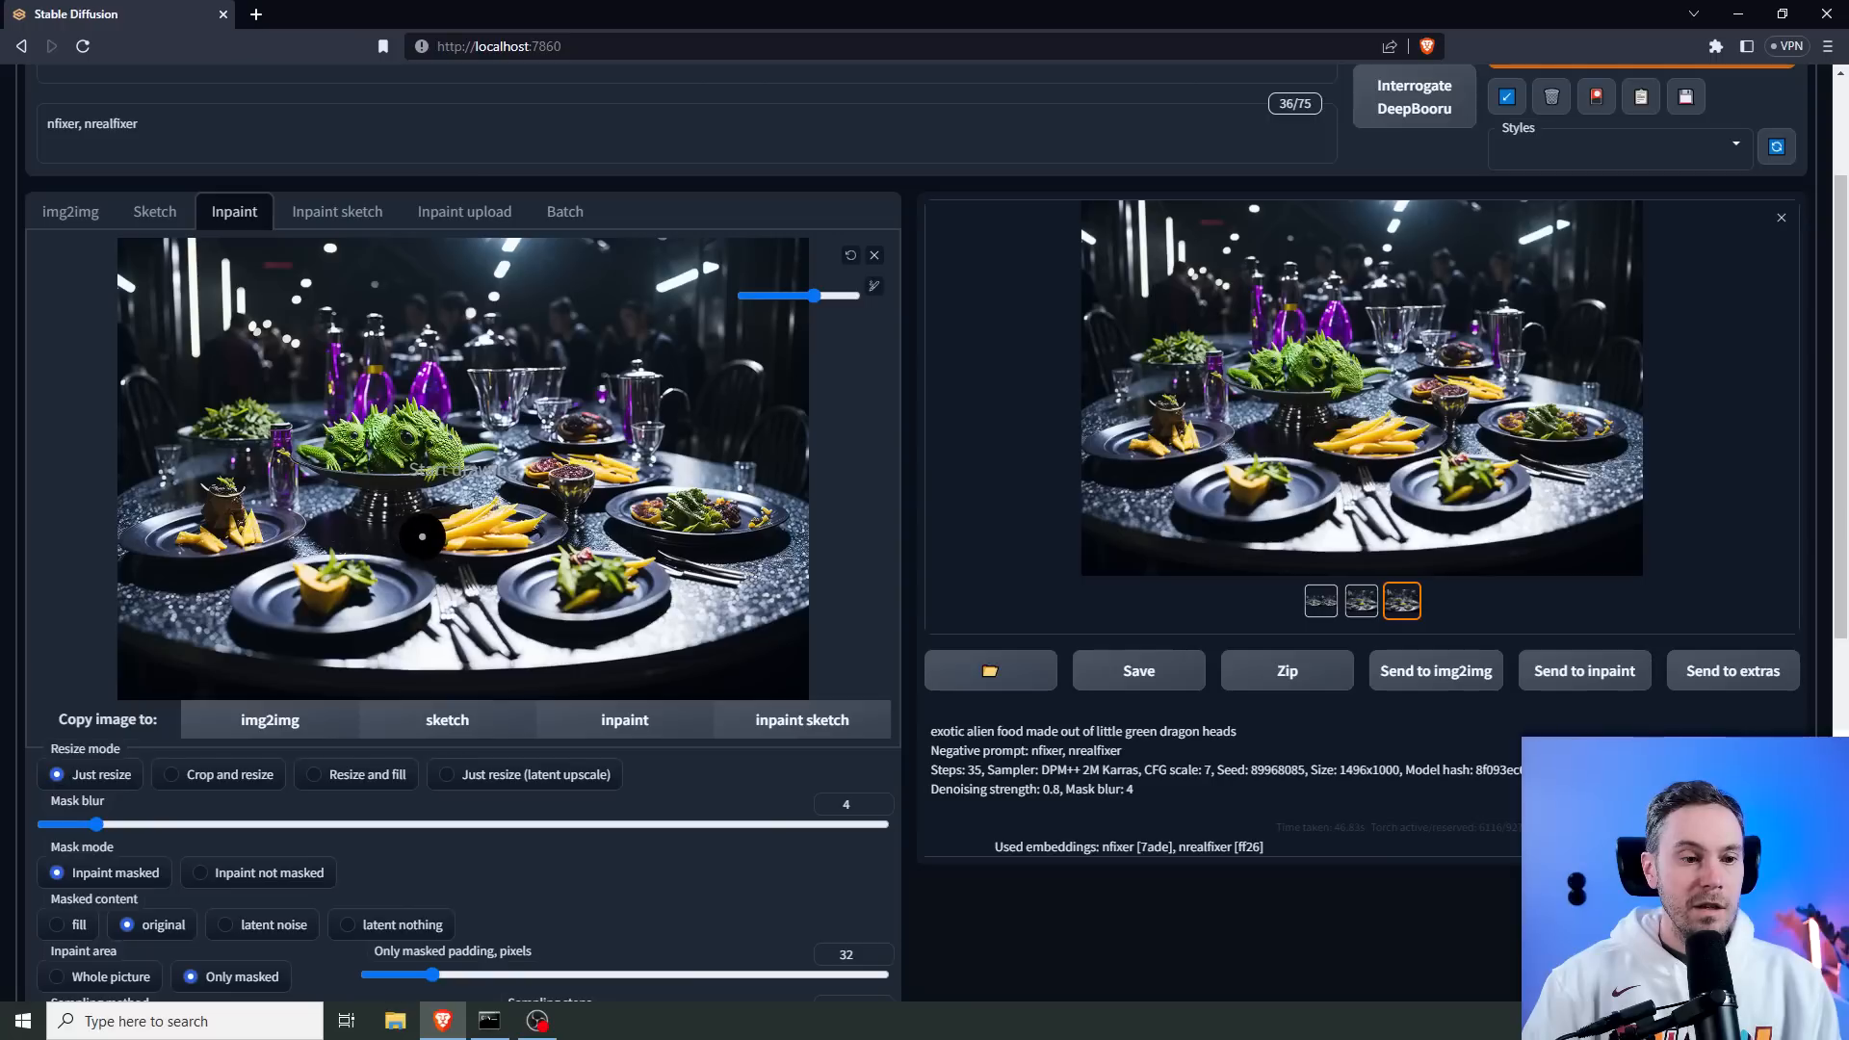
Mask the yellow food on the plate in front of the bowl and change the prompt to "exotic alien food made out of yellow alien feet".
mouse_move(422, 537)
left_mouse_down()
mouse_move(481, 516)
mouse_move(545, 524)
mouse_move(477, 538)
left_mouse_up()
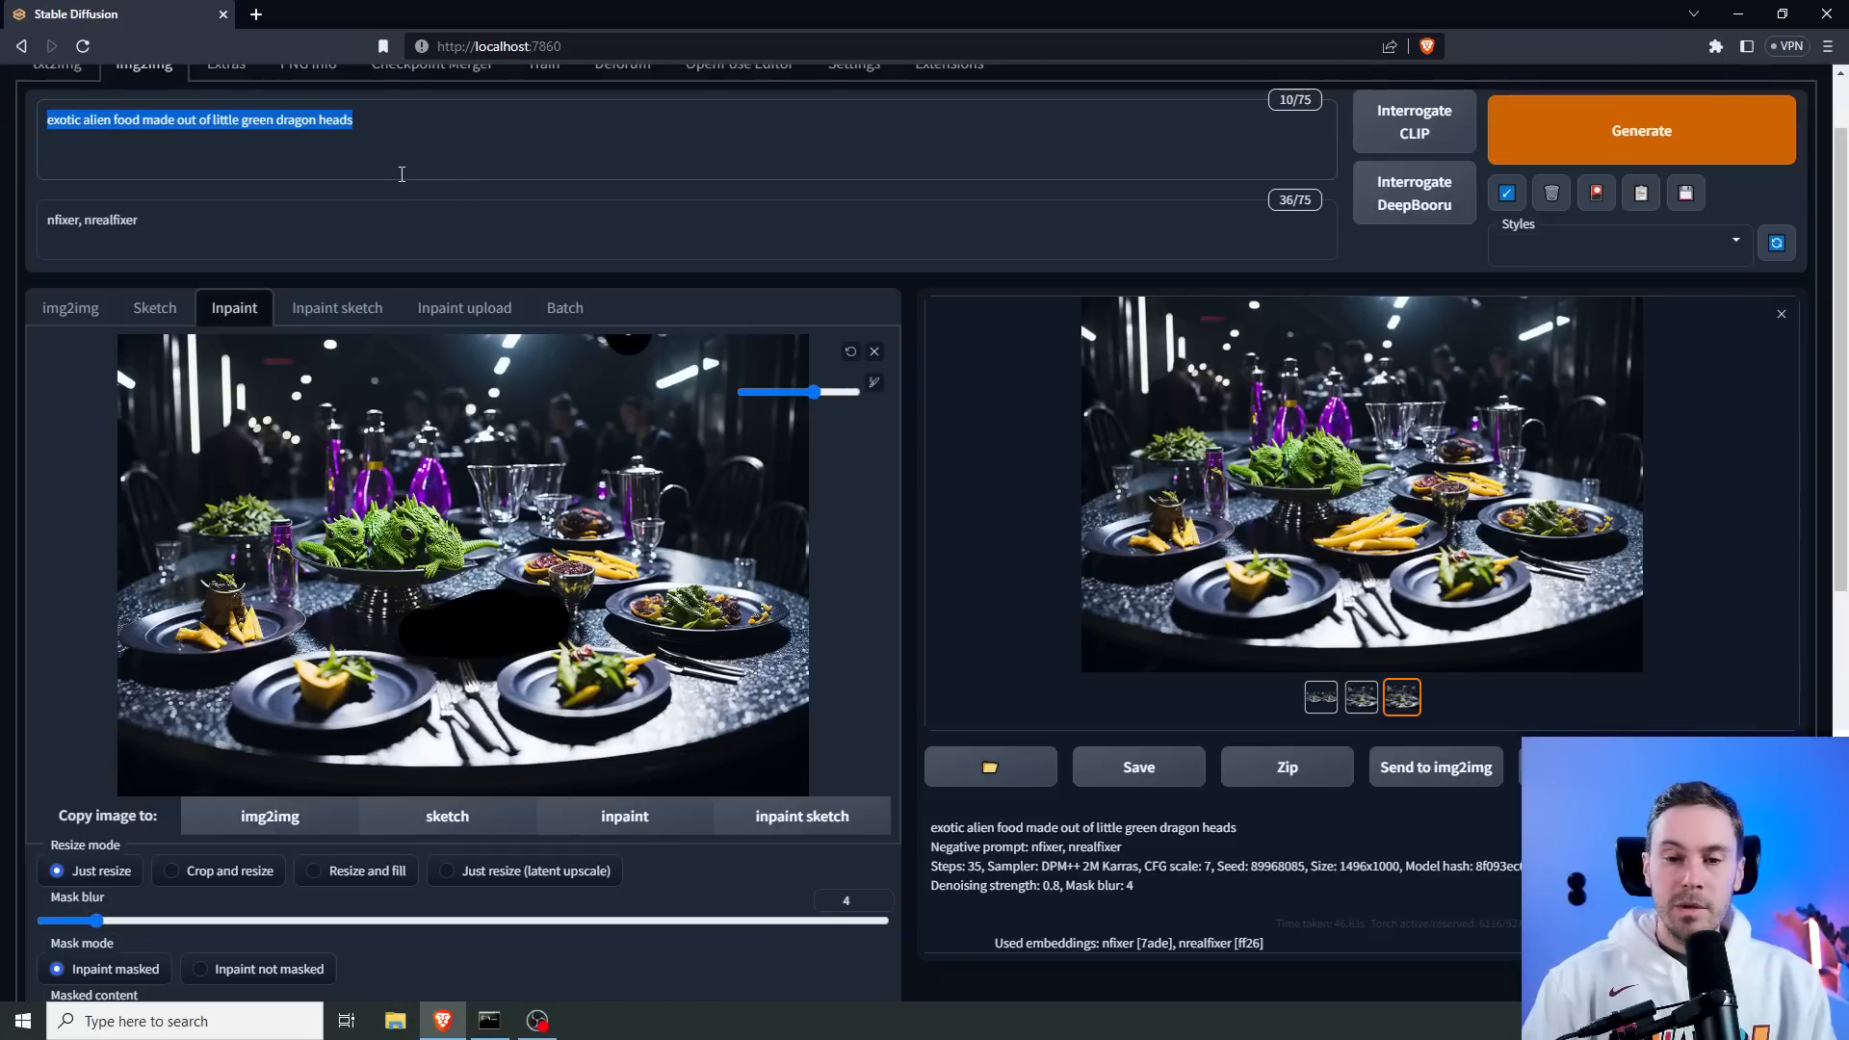
left_click(360, 122)
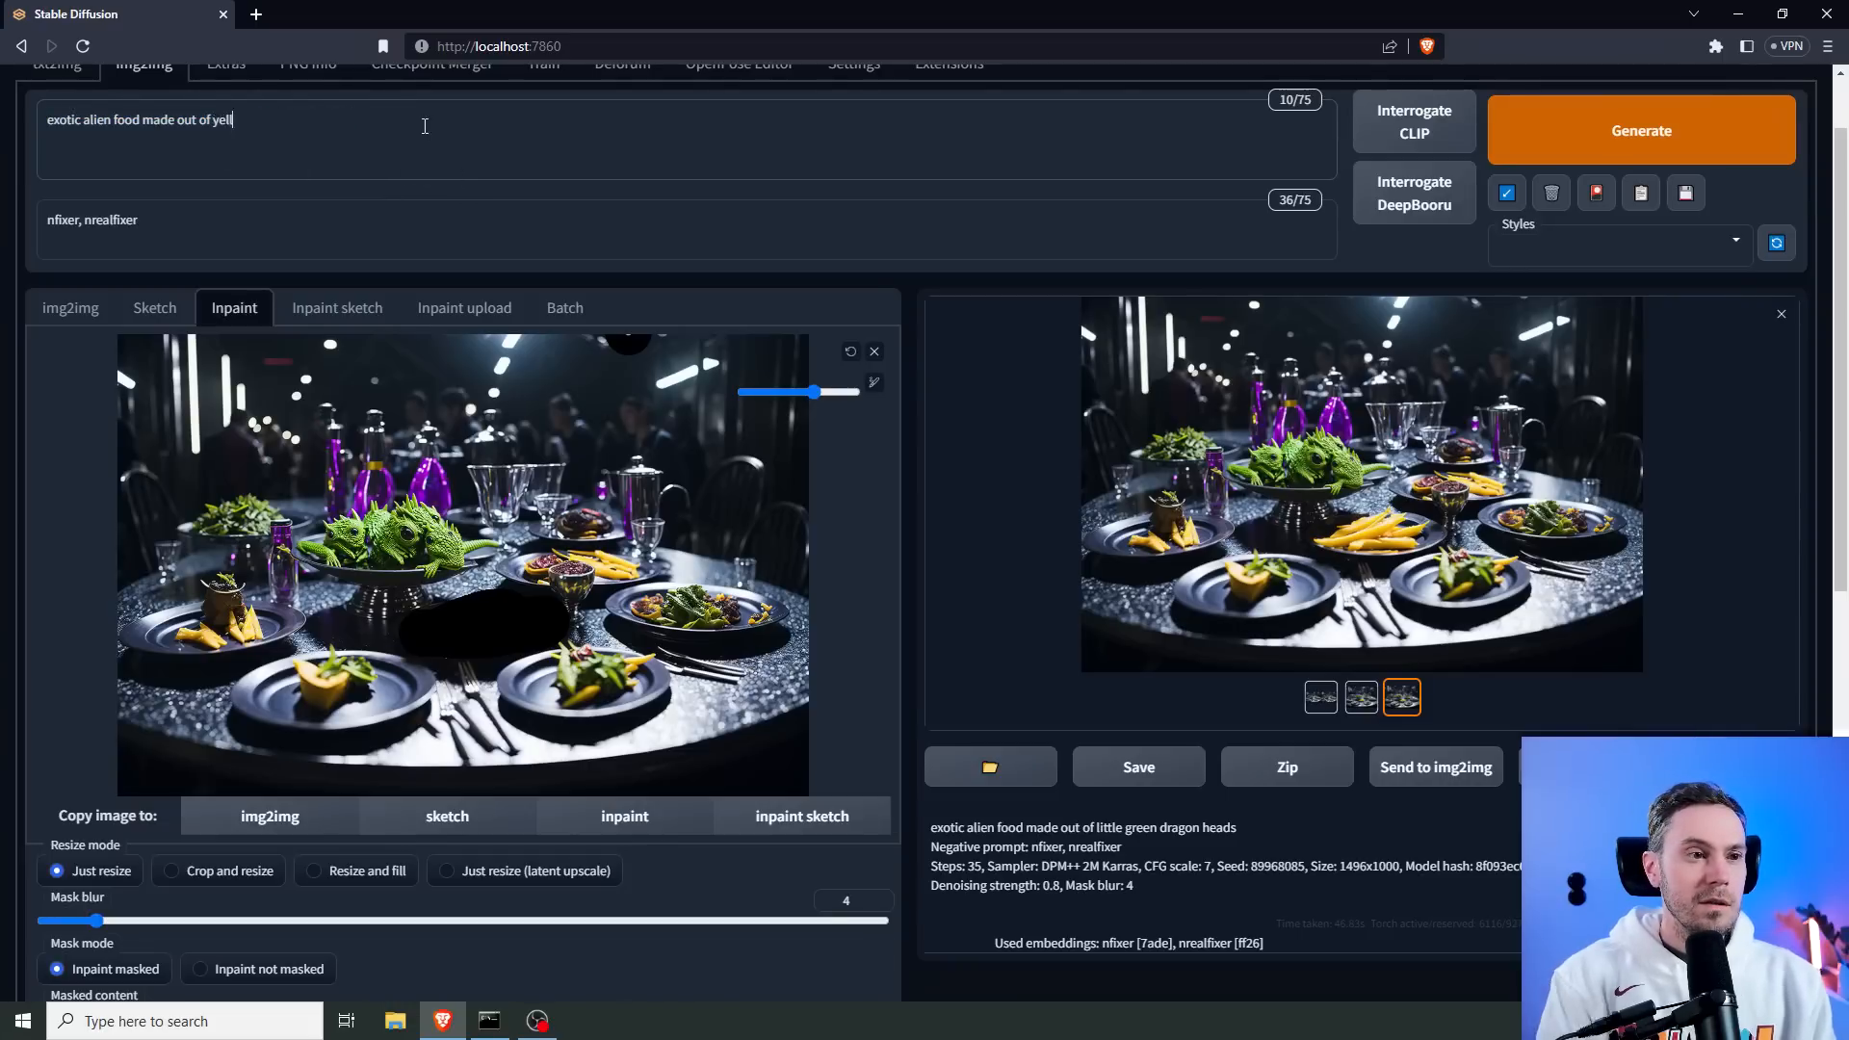
type("ow alien f")
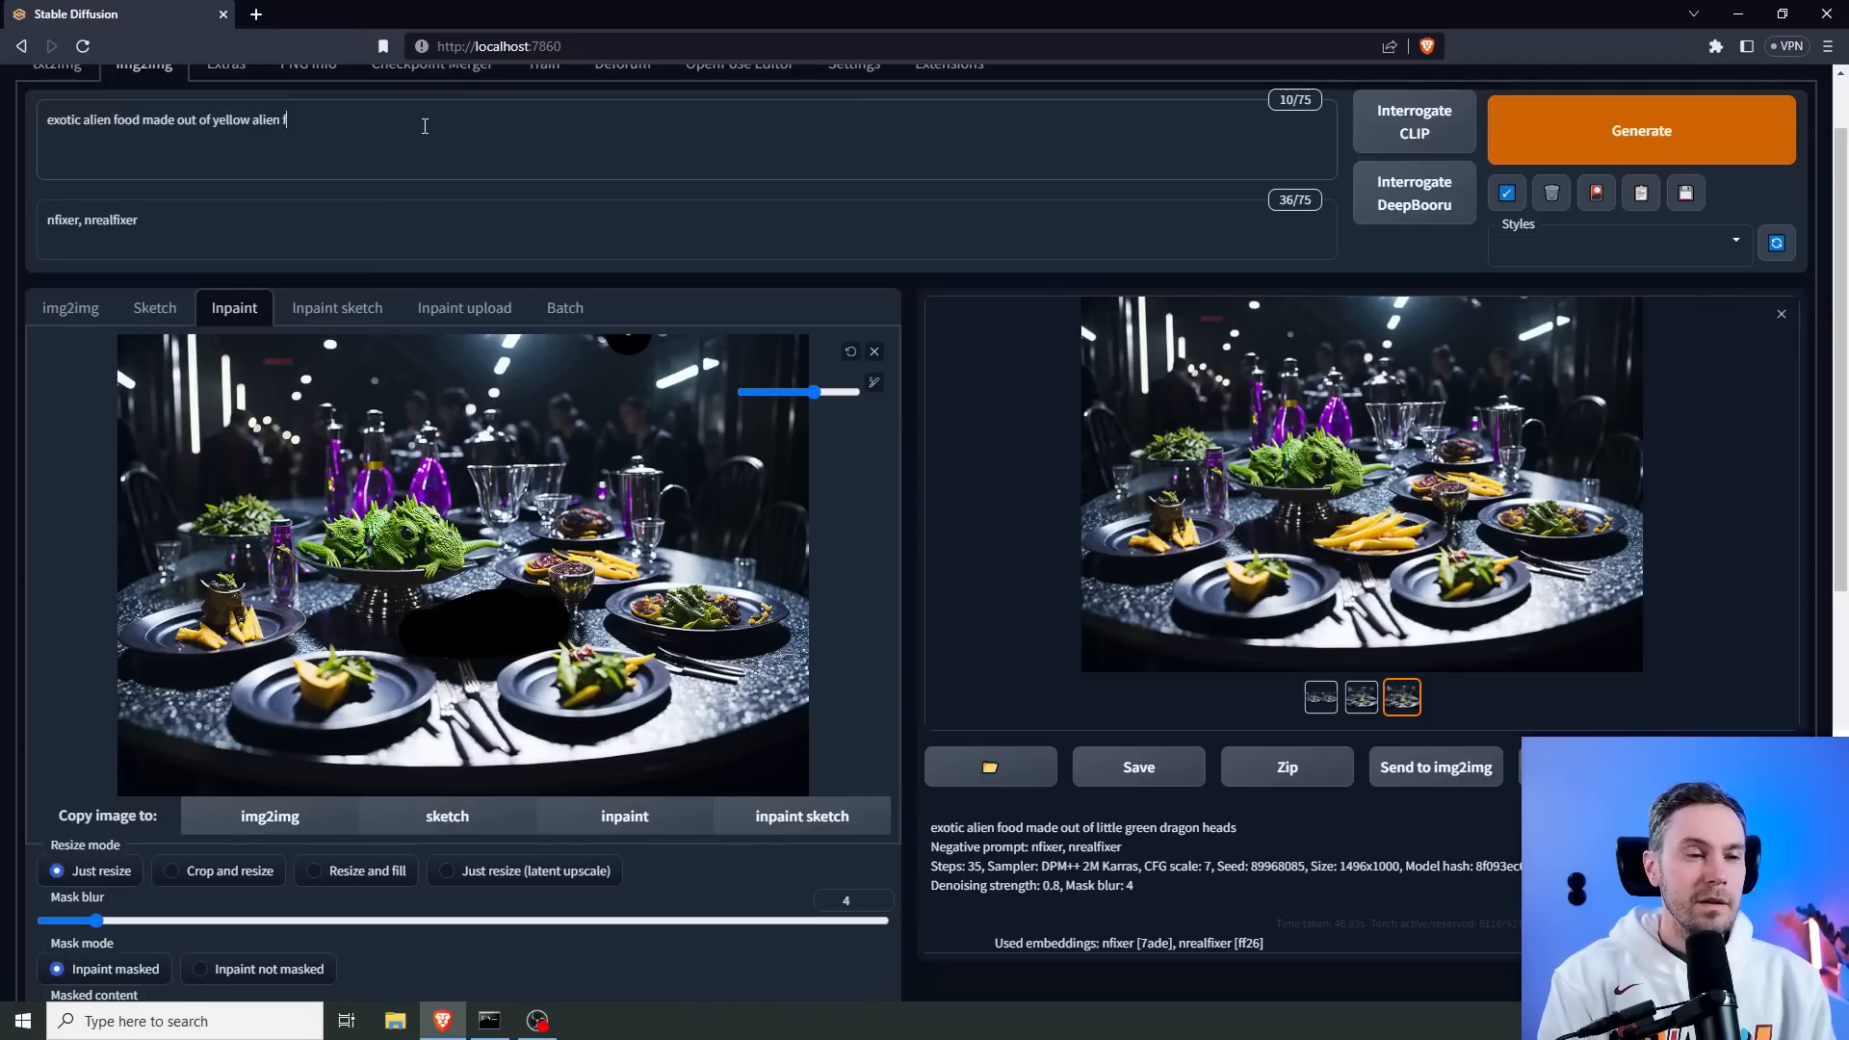
type("eet")
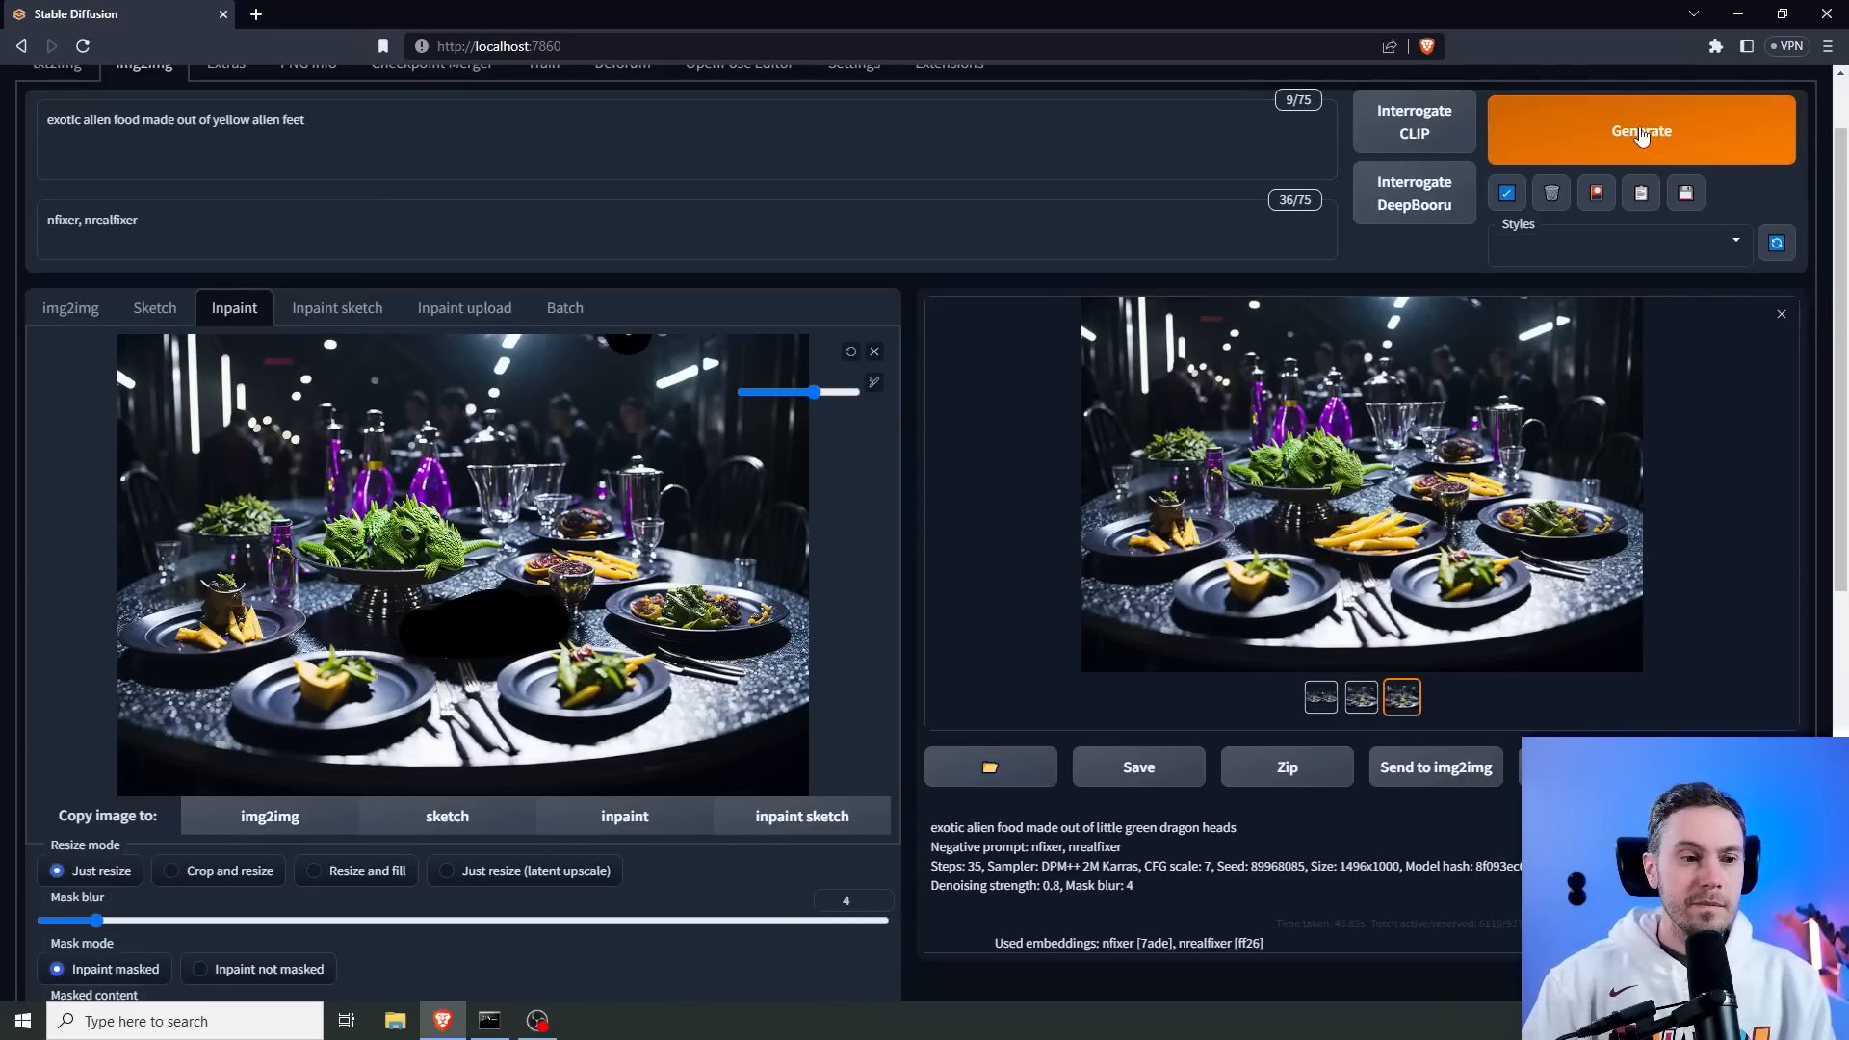
Generate the alien-feet inpainting for the masked plate and compare the enlarged results.
left_click(1642, 135)
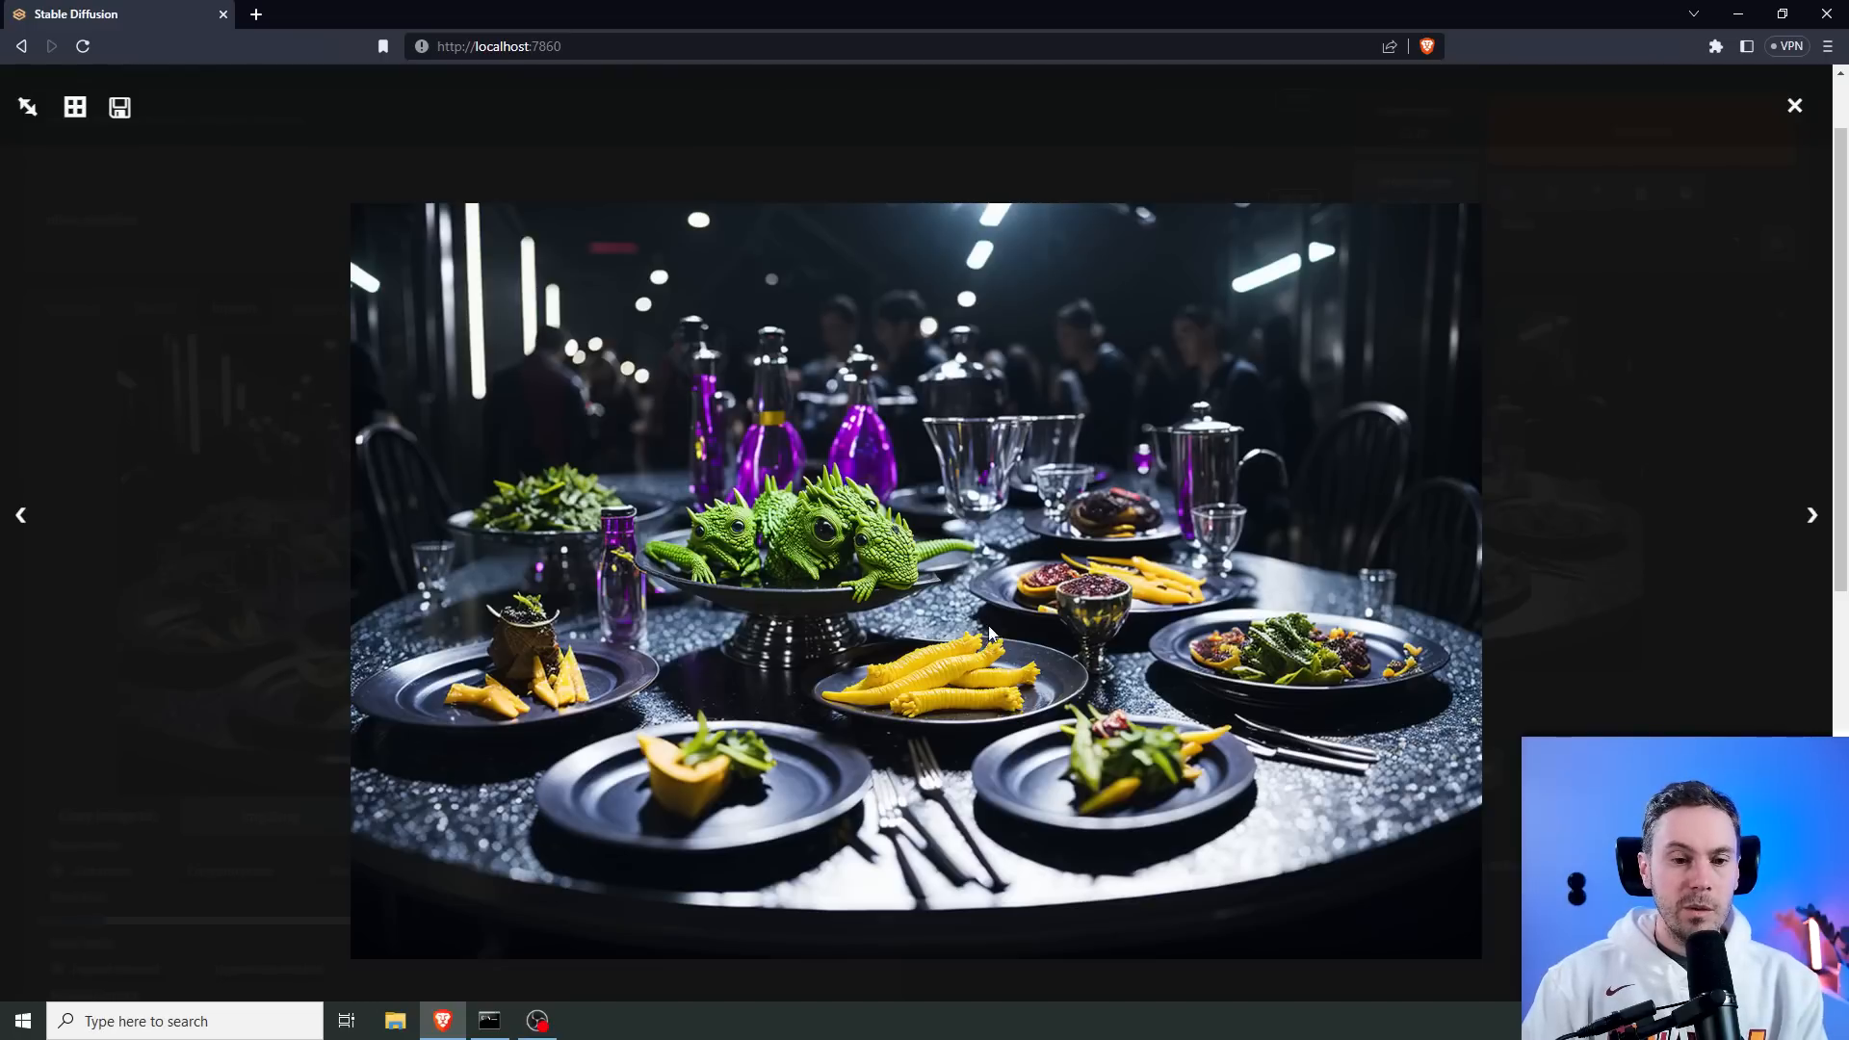
key("Right")
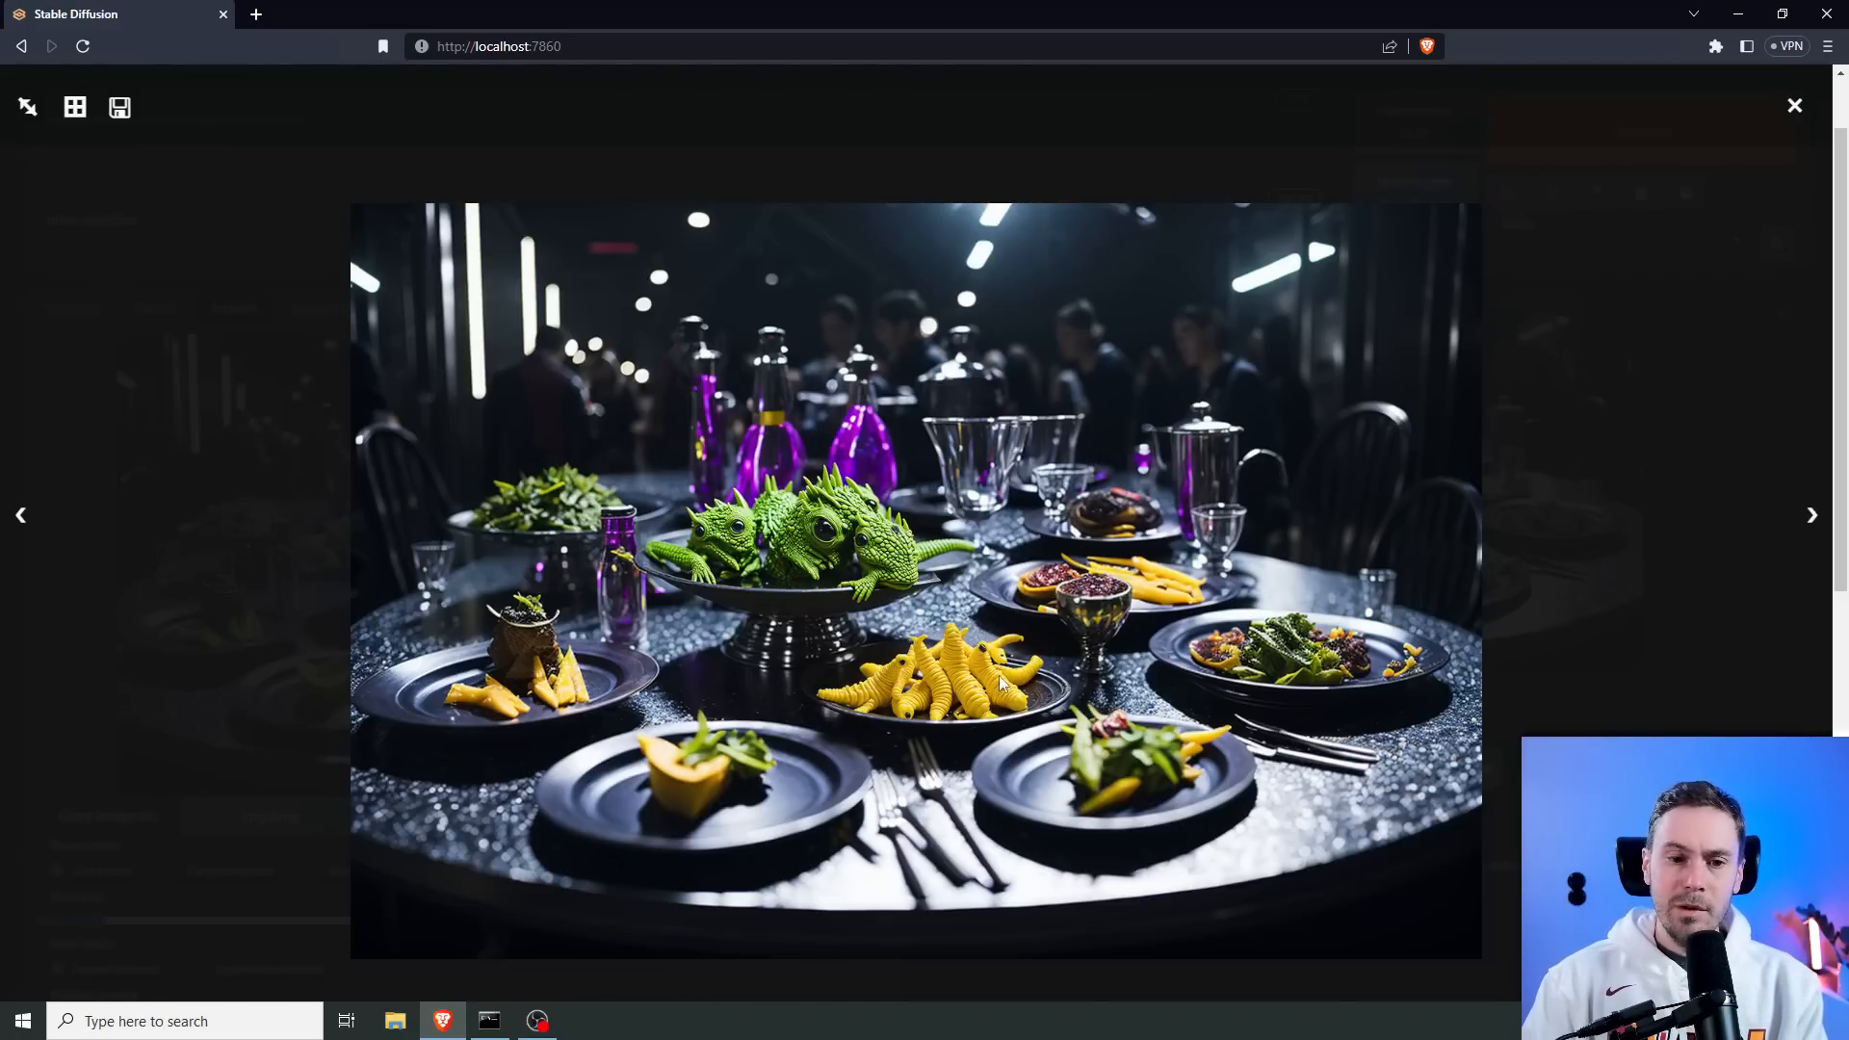
key("Right")
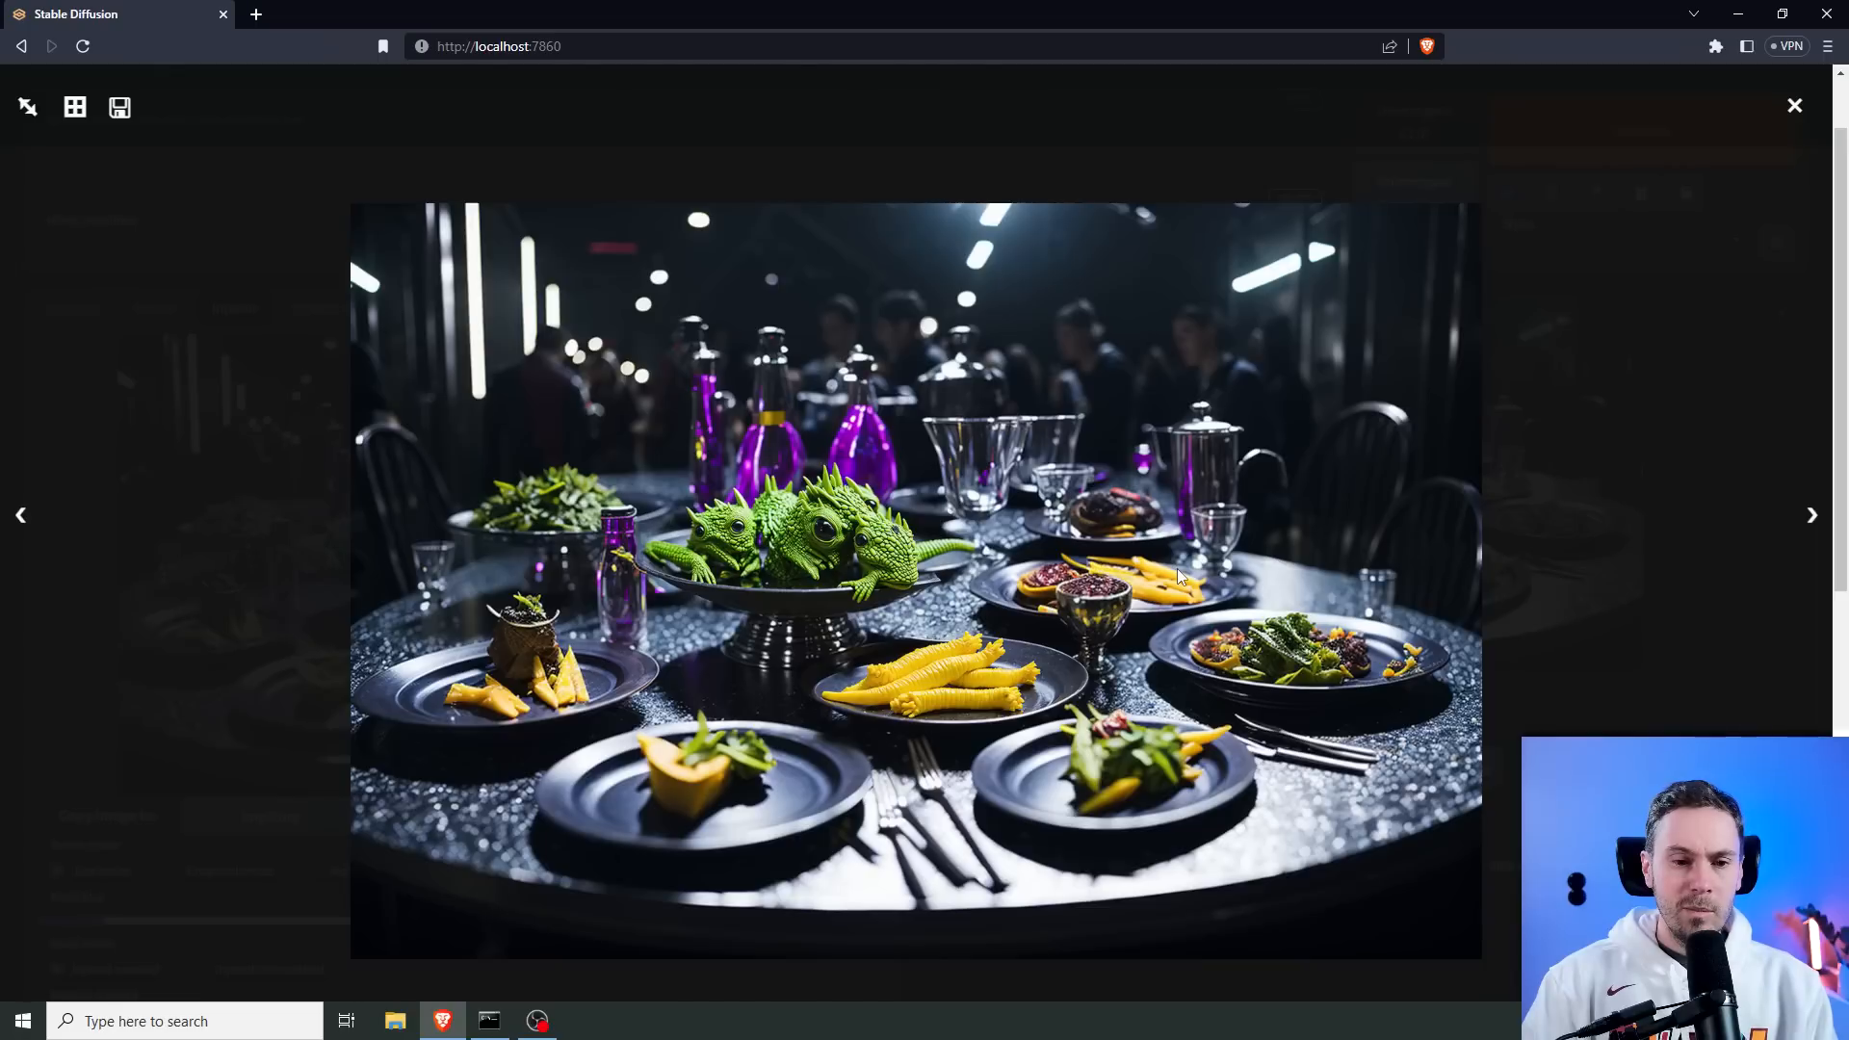
key("Right")
key("Left")
key("Right")
key("Left")
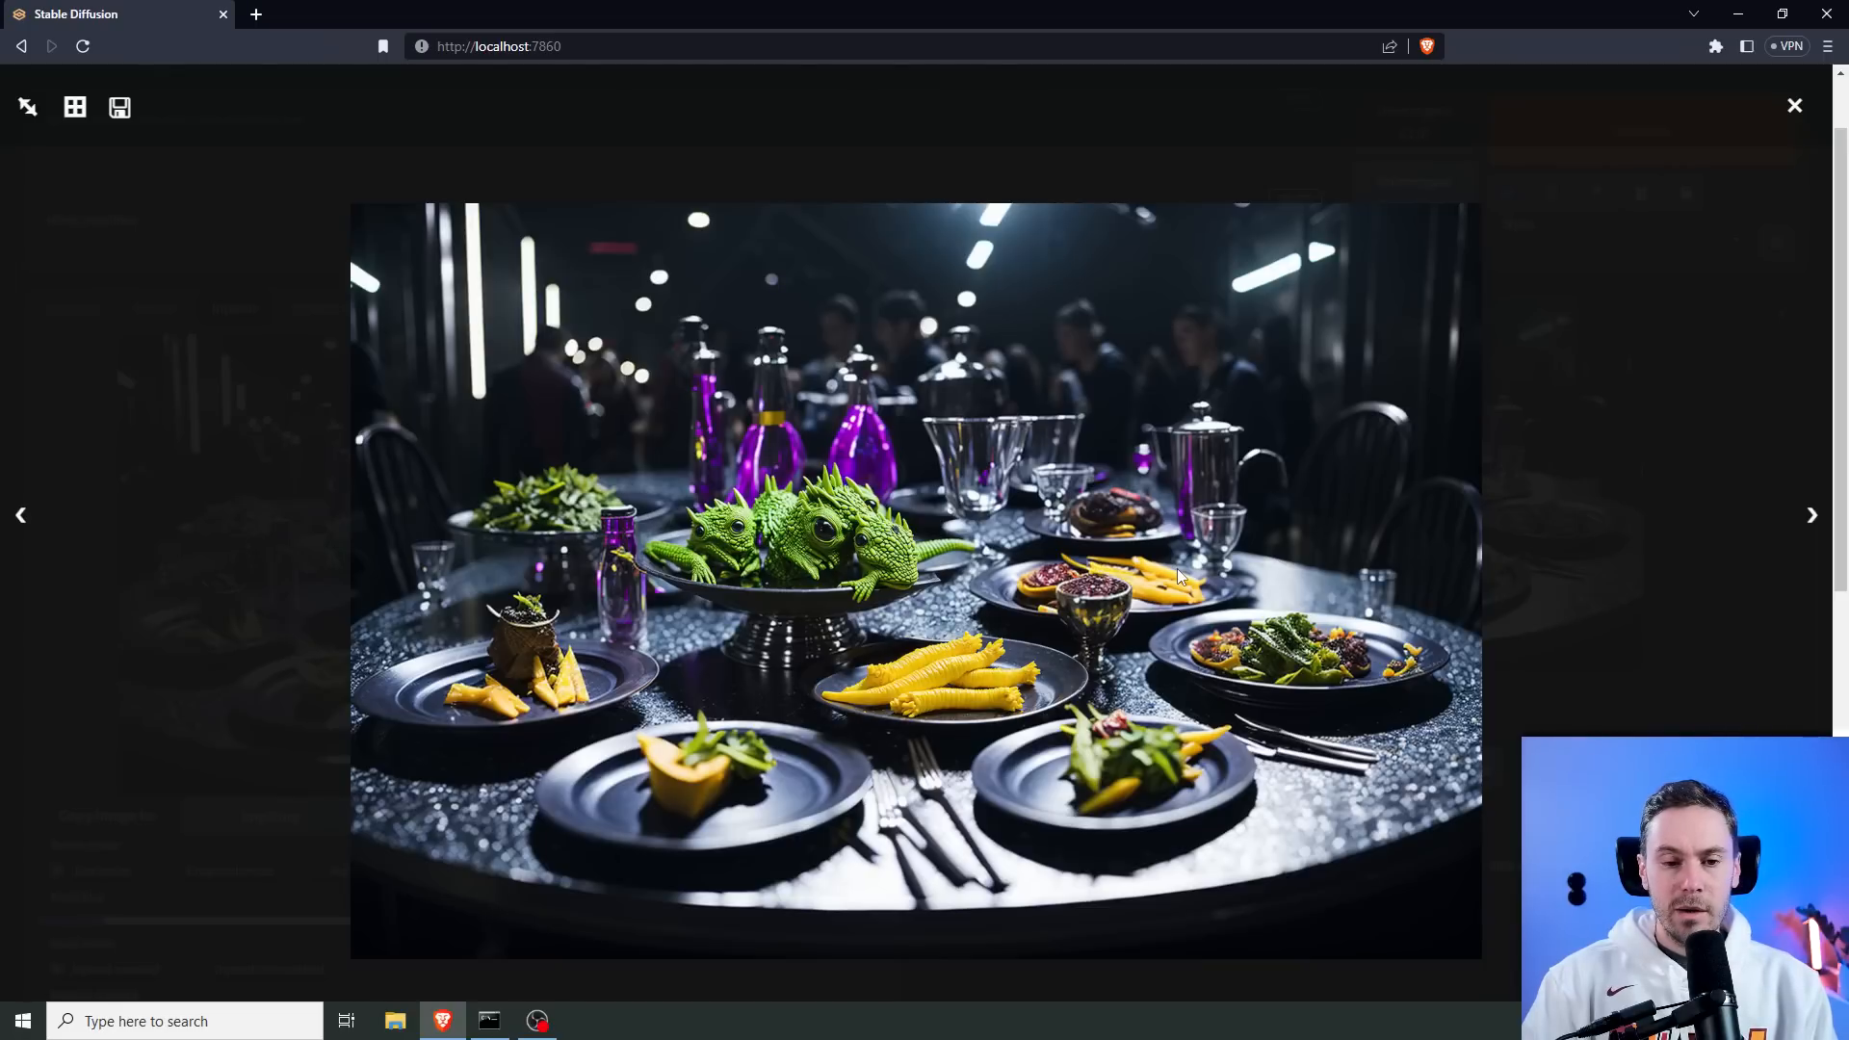
key("Right")
key("Left")
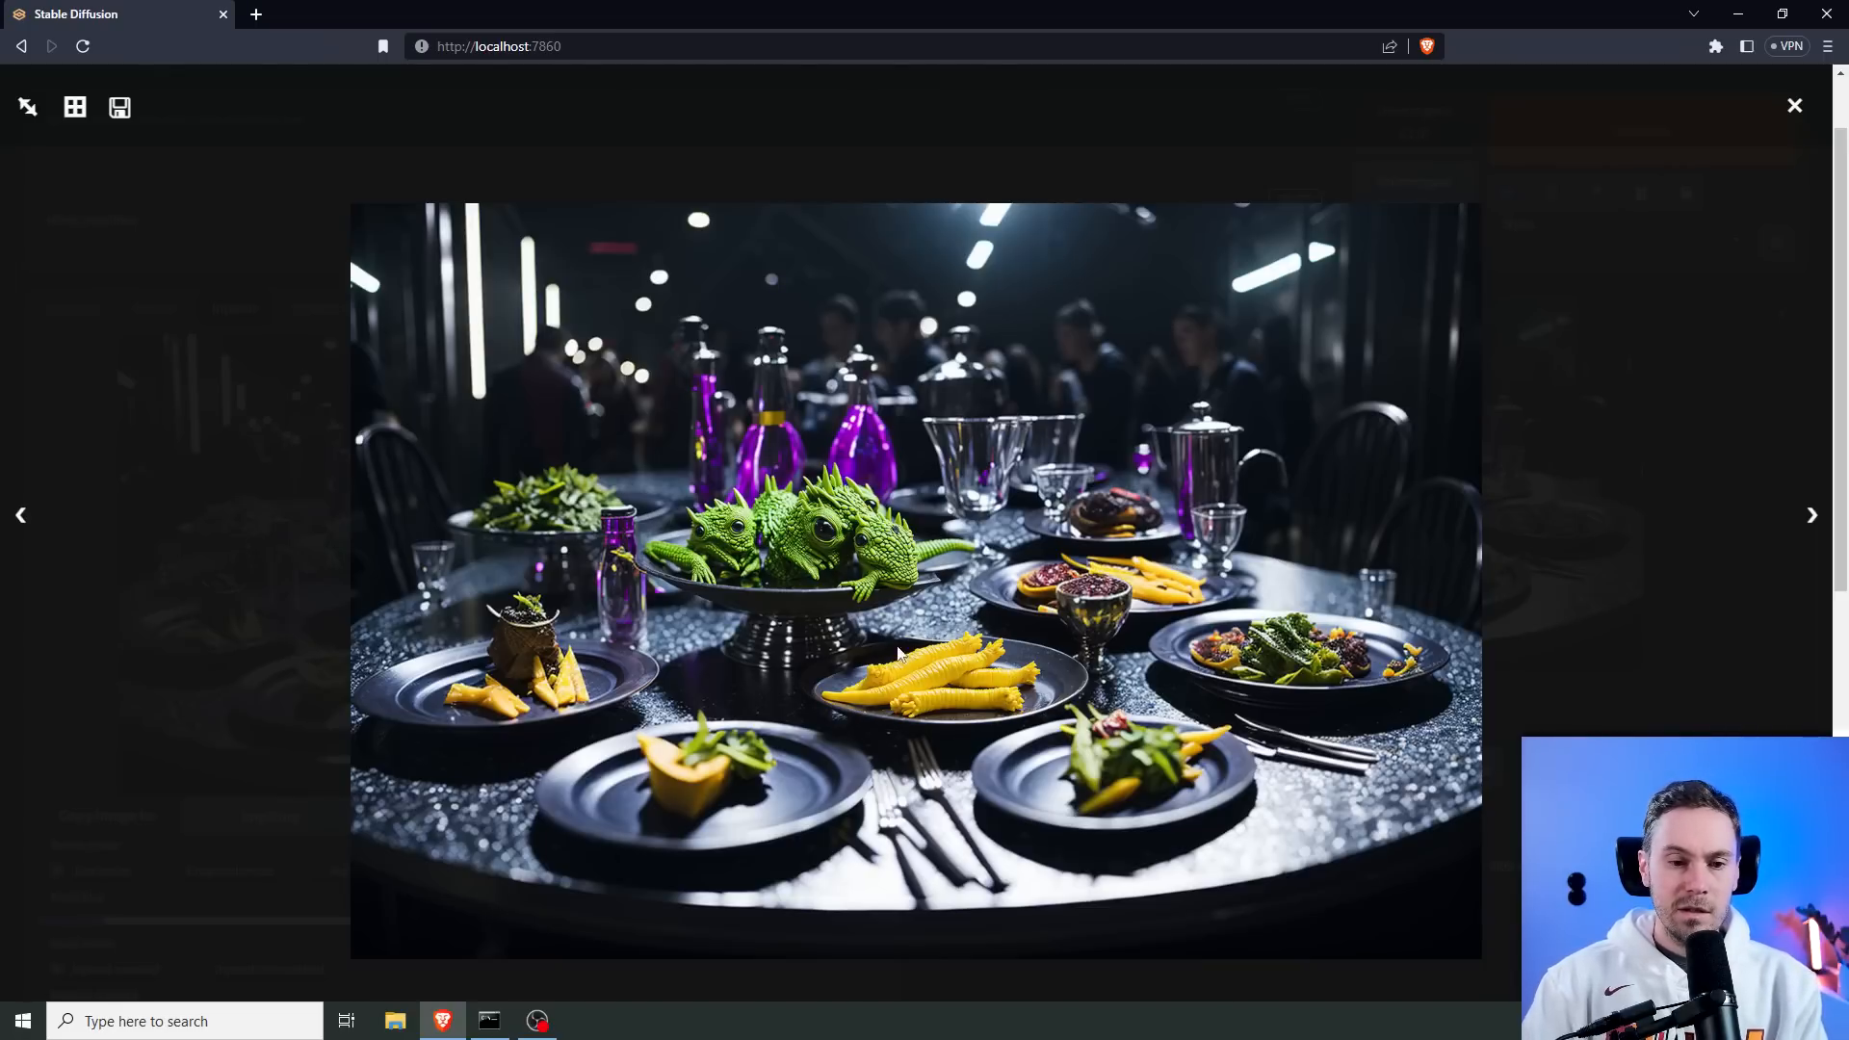
Extend the mask over the yellow-food plate in front of the bowl and change the prompt to "fantasy yellow vegetables on a rock".
left_click(1146, 589)
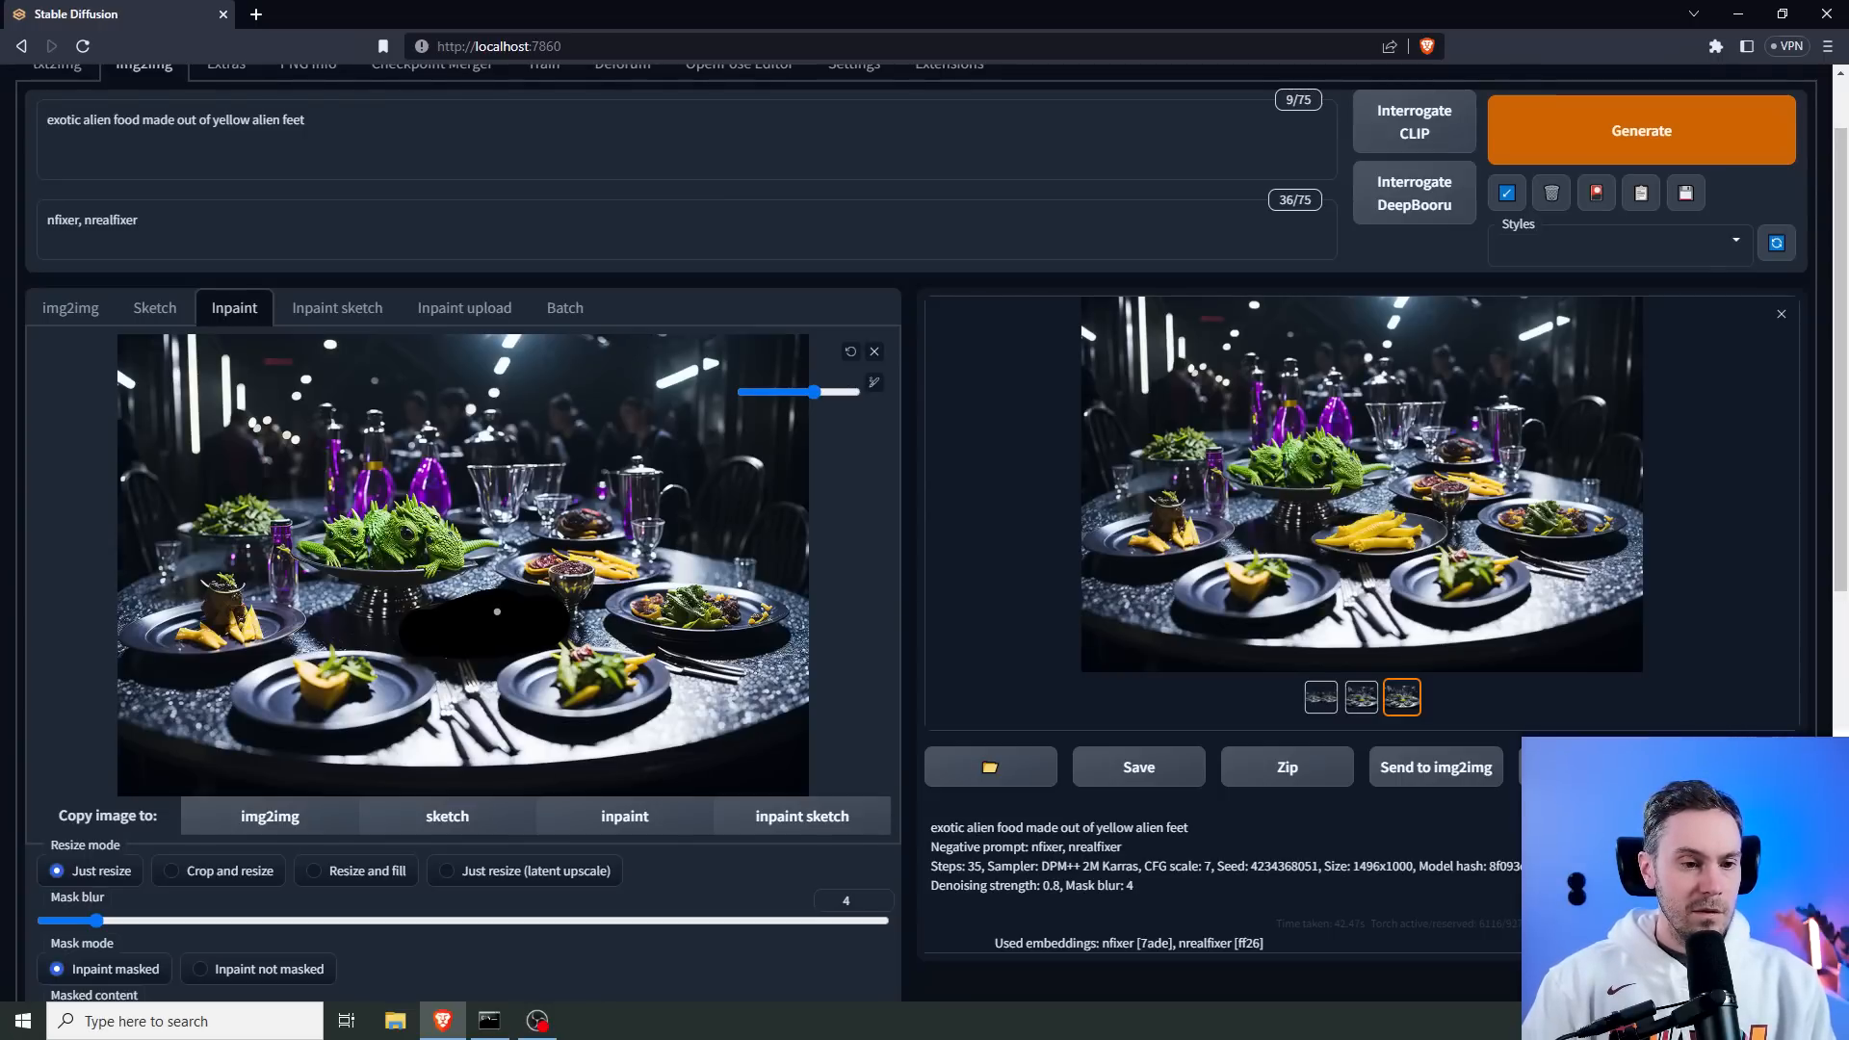
left_click_drag(497, 611, 438, 619)
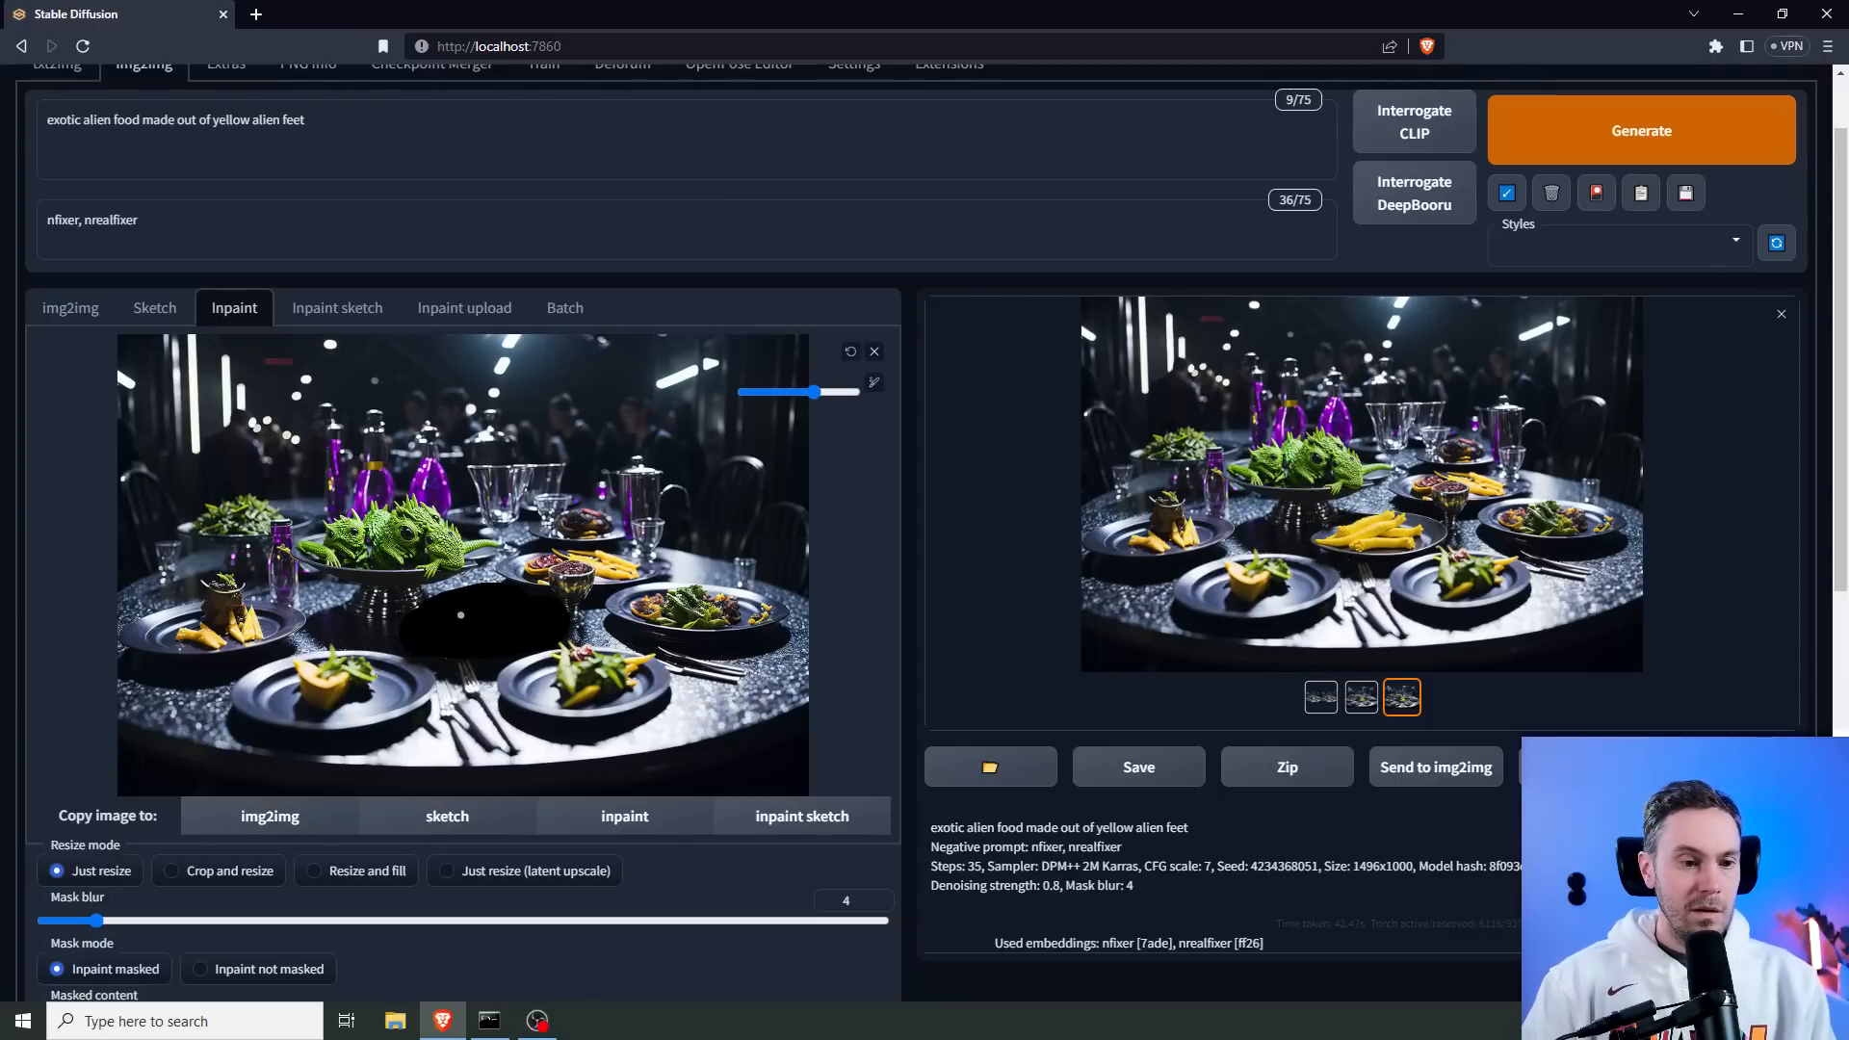
left_click_drag(367, 116, 8, 122)
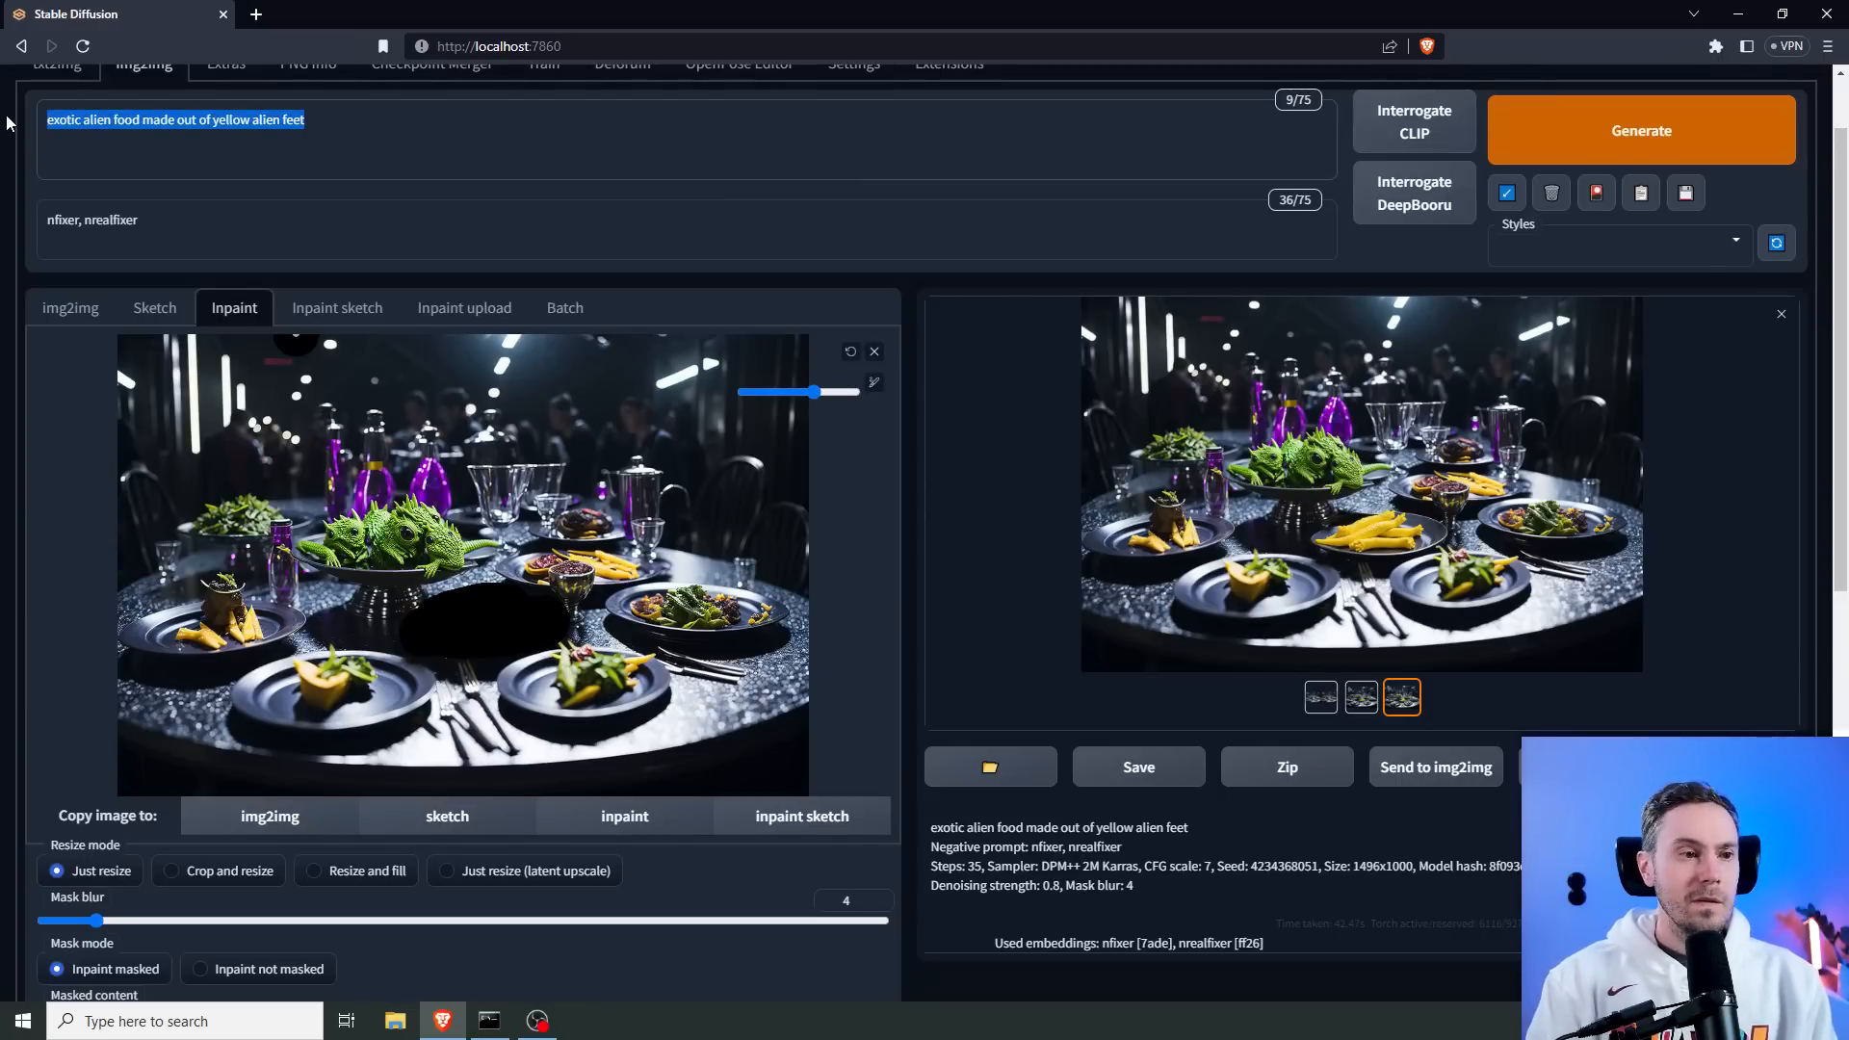
type("fantasy yellow vegeta")
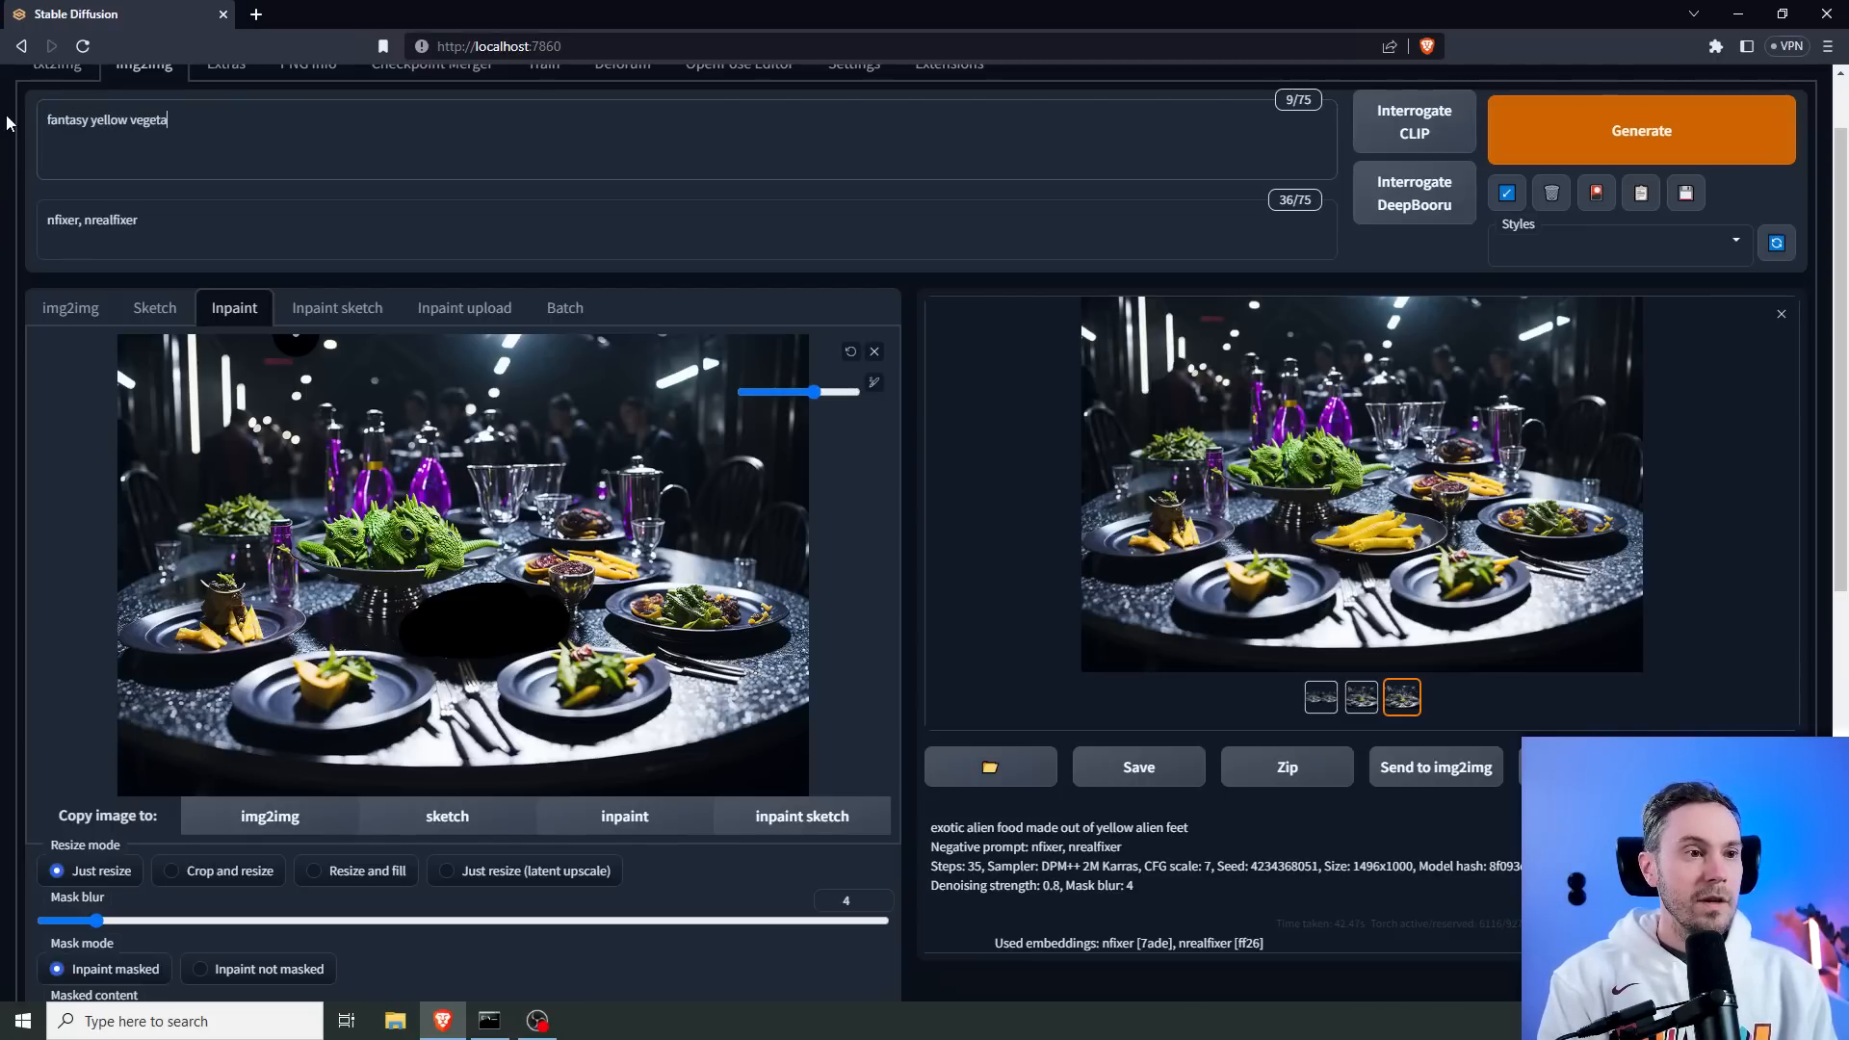
type("bles on a ")
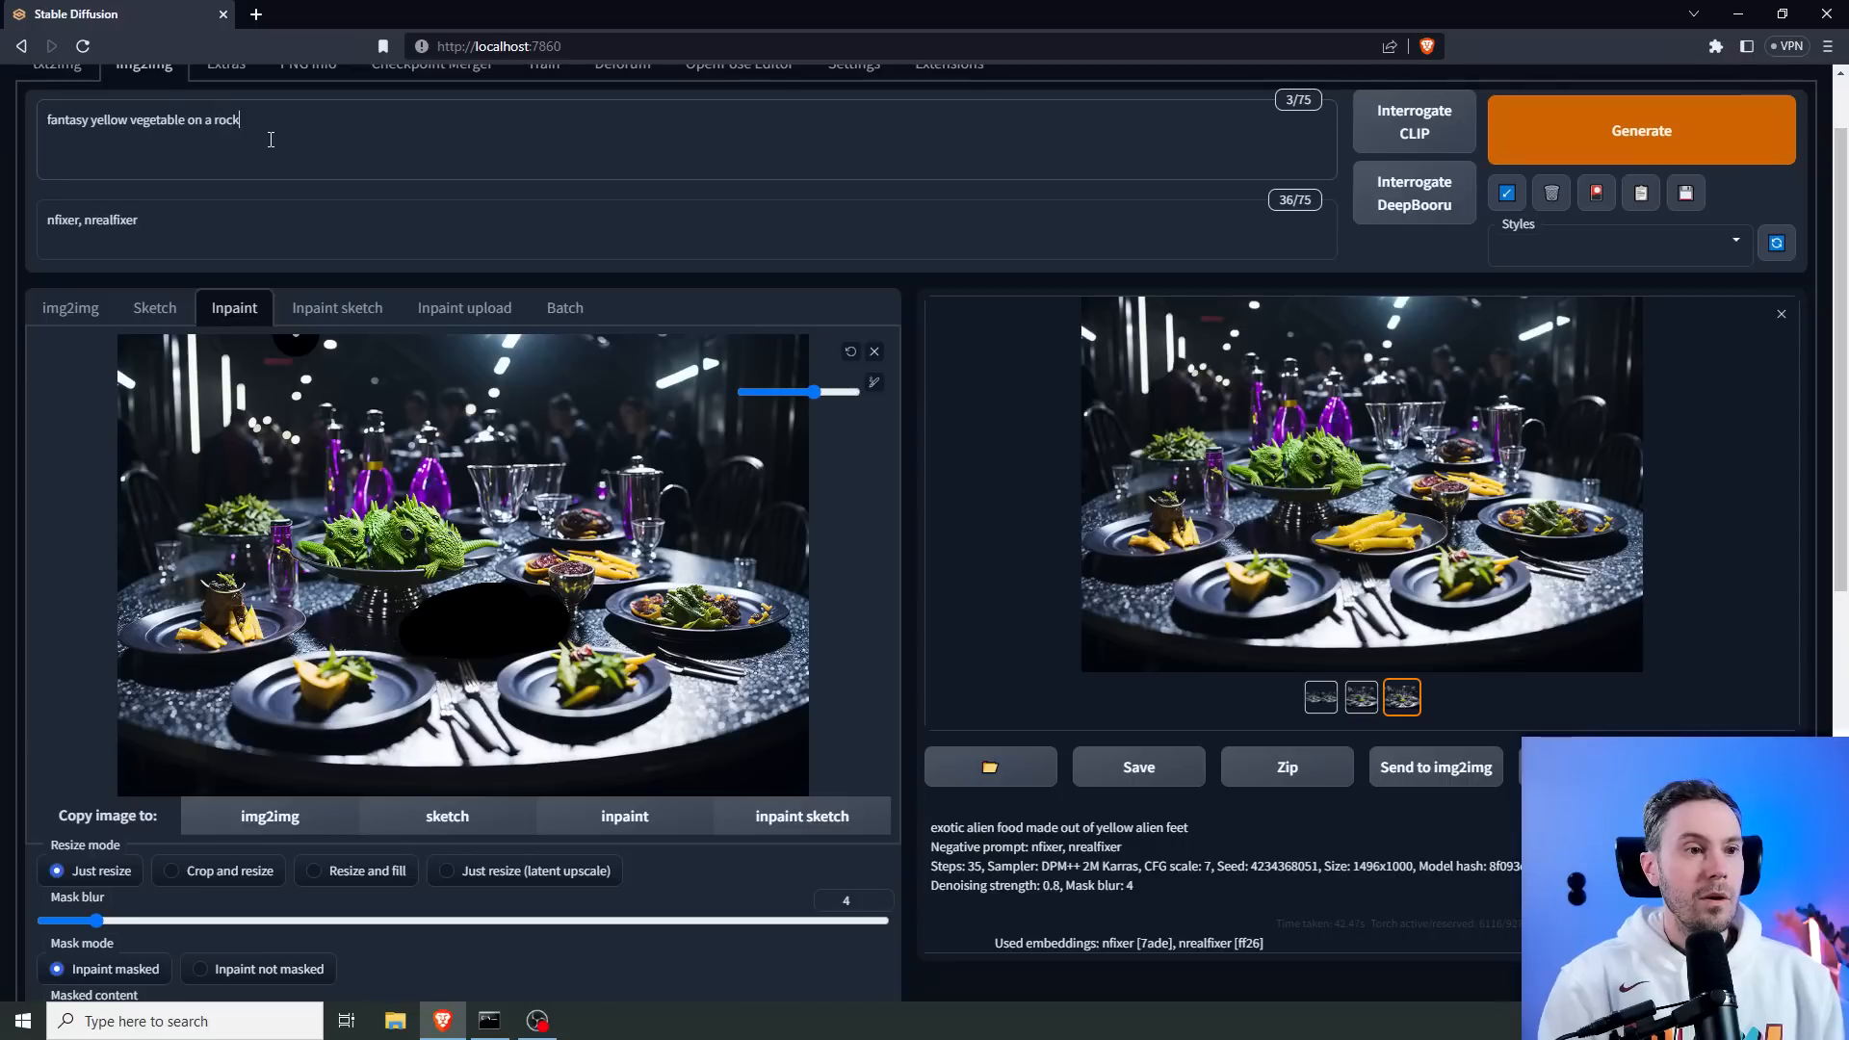
type("rock")
left_click(191, 119)
type("s")
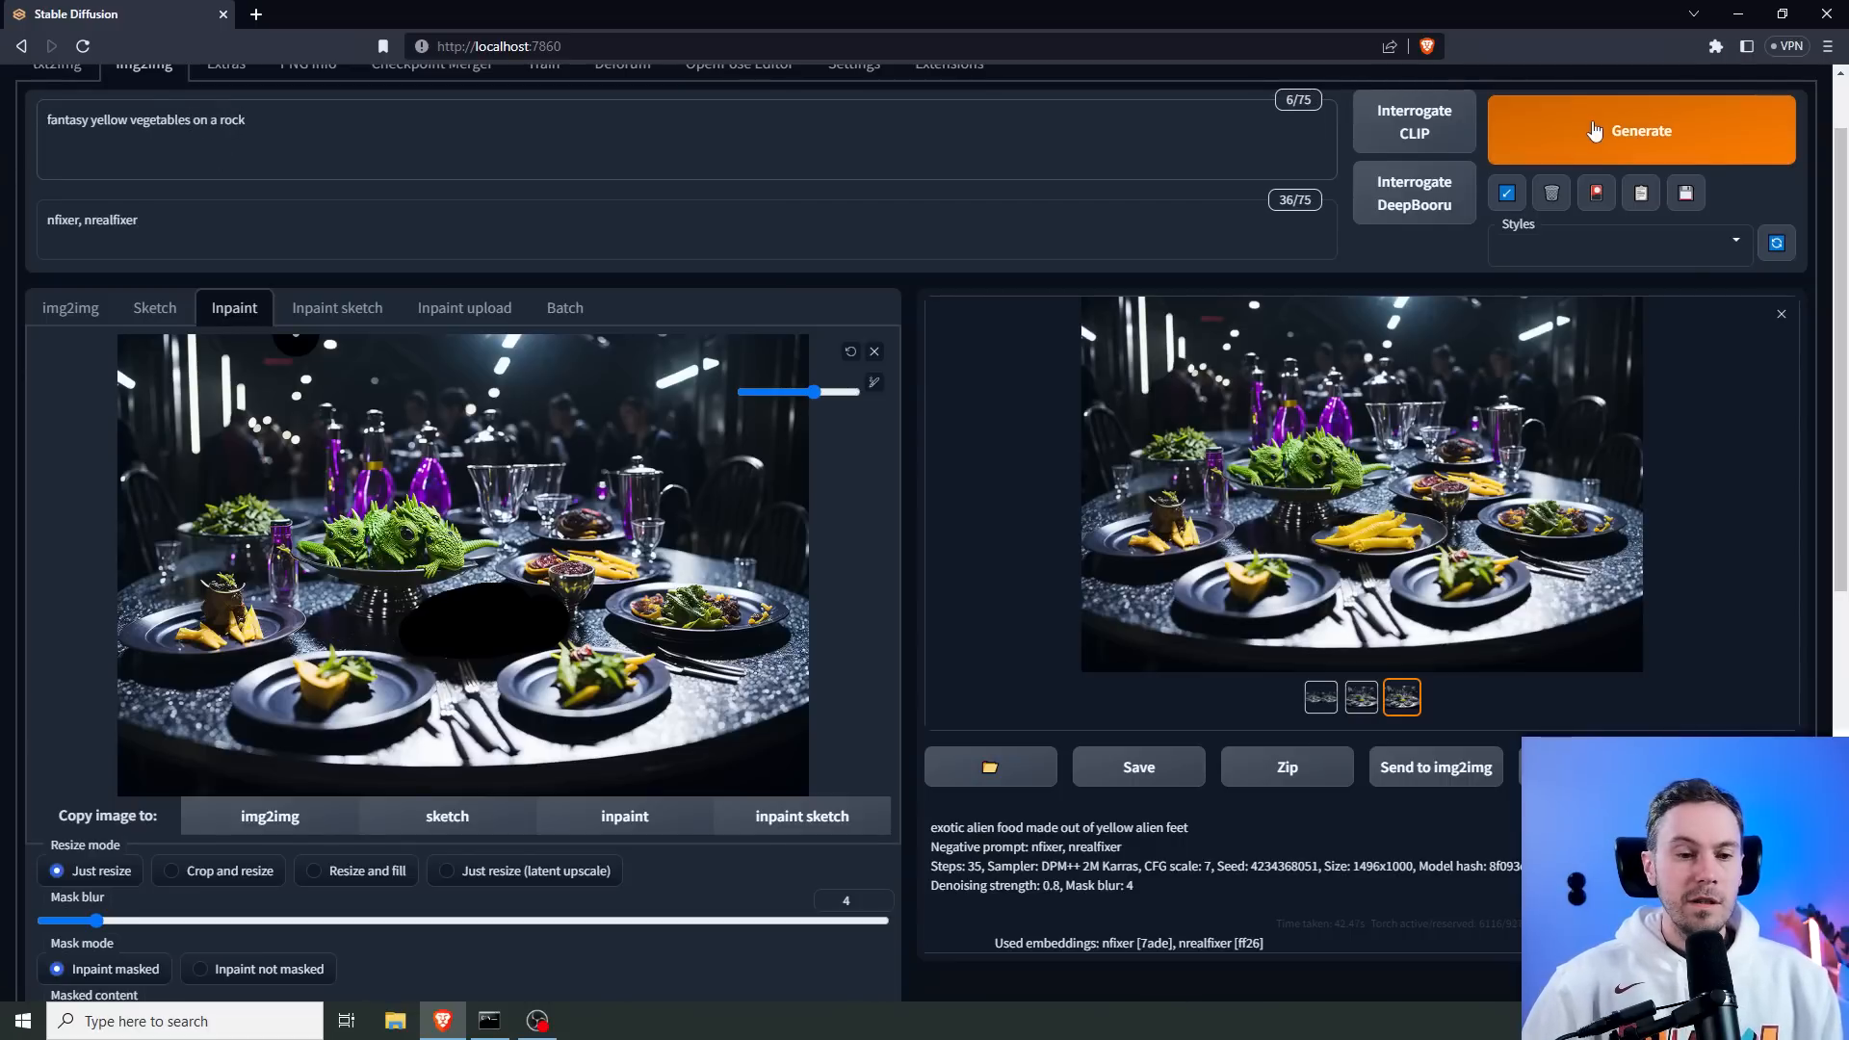
Generate the yellow-vegetable inpainting for the masked plate and inspect the enlarged result.
left_click(1595, 131)
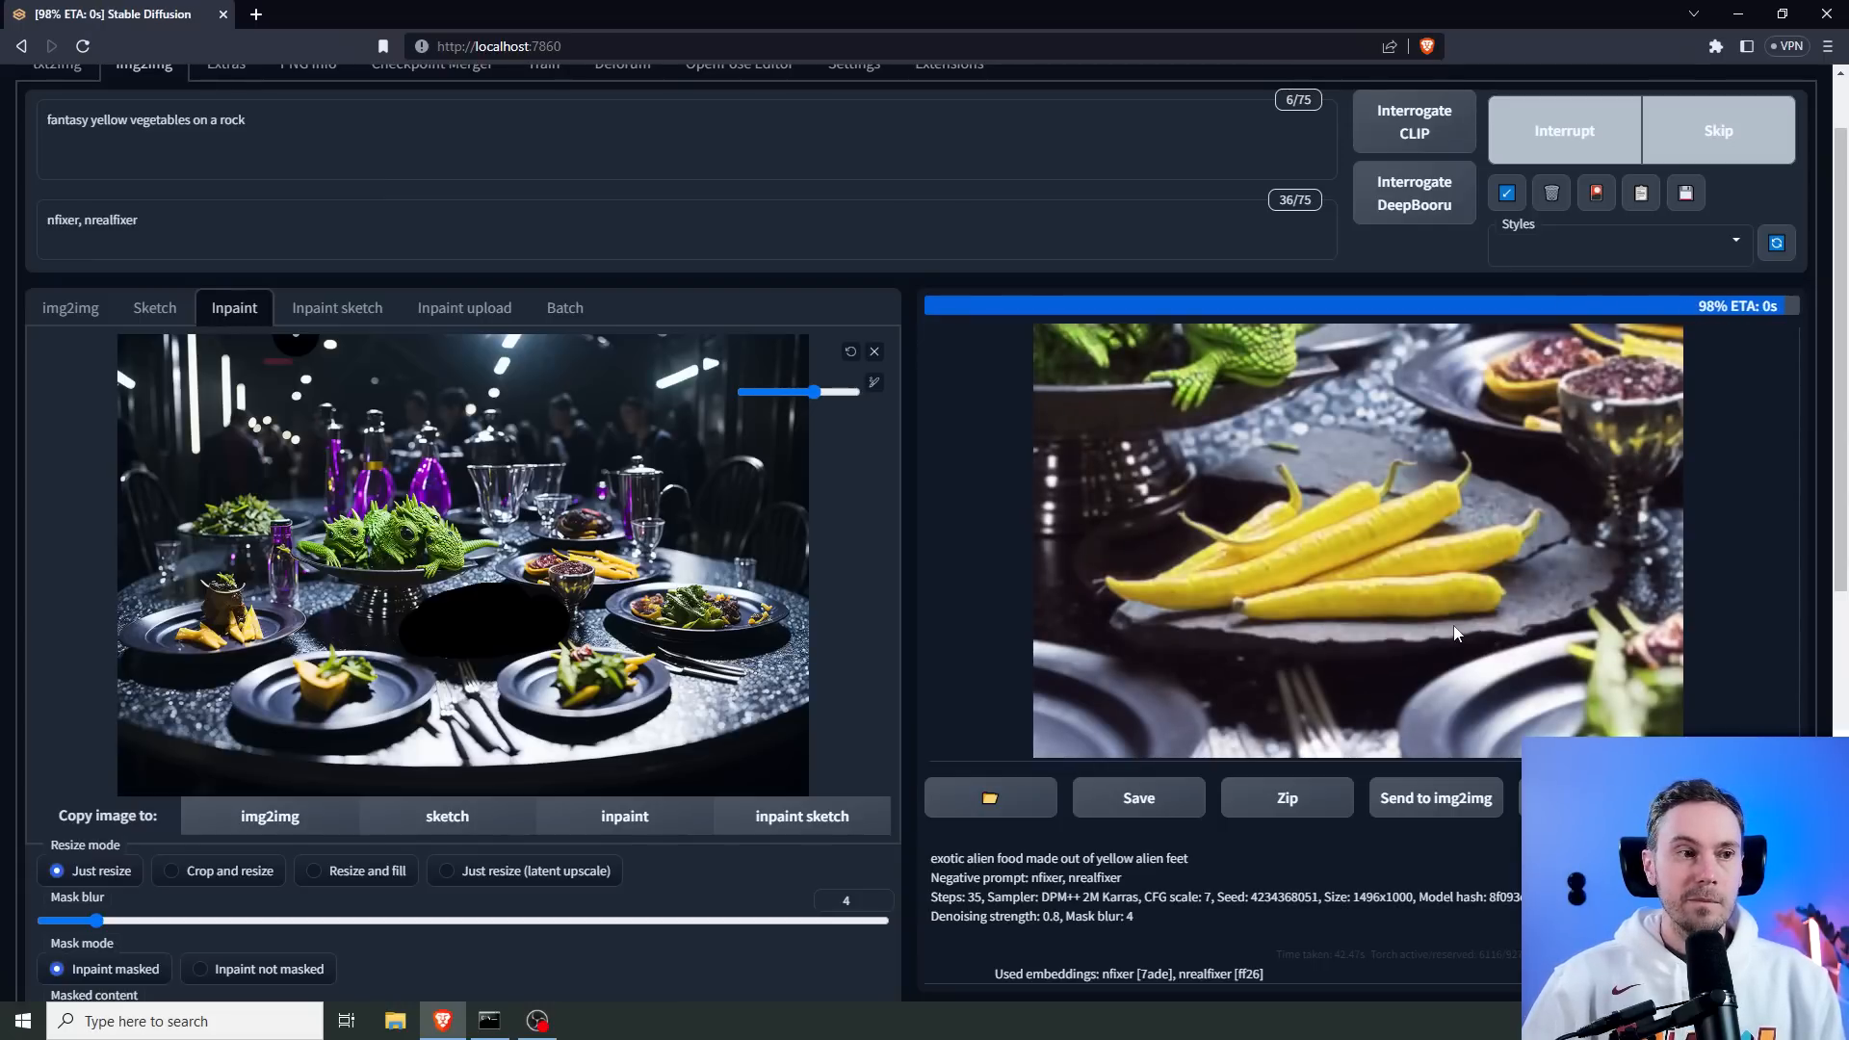
left_click(1457, 633)
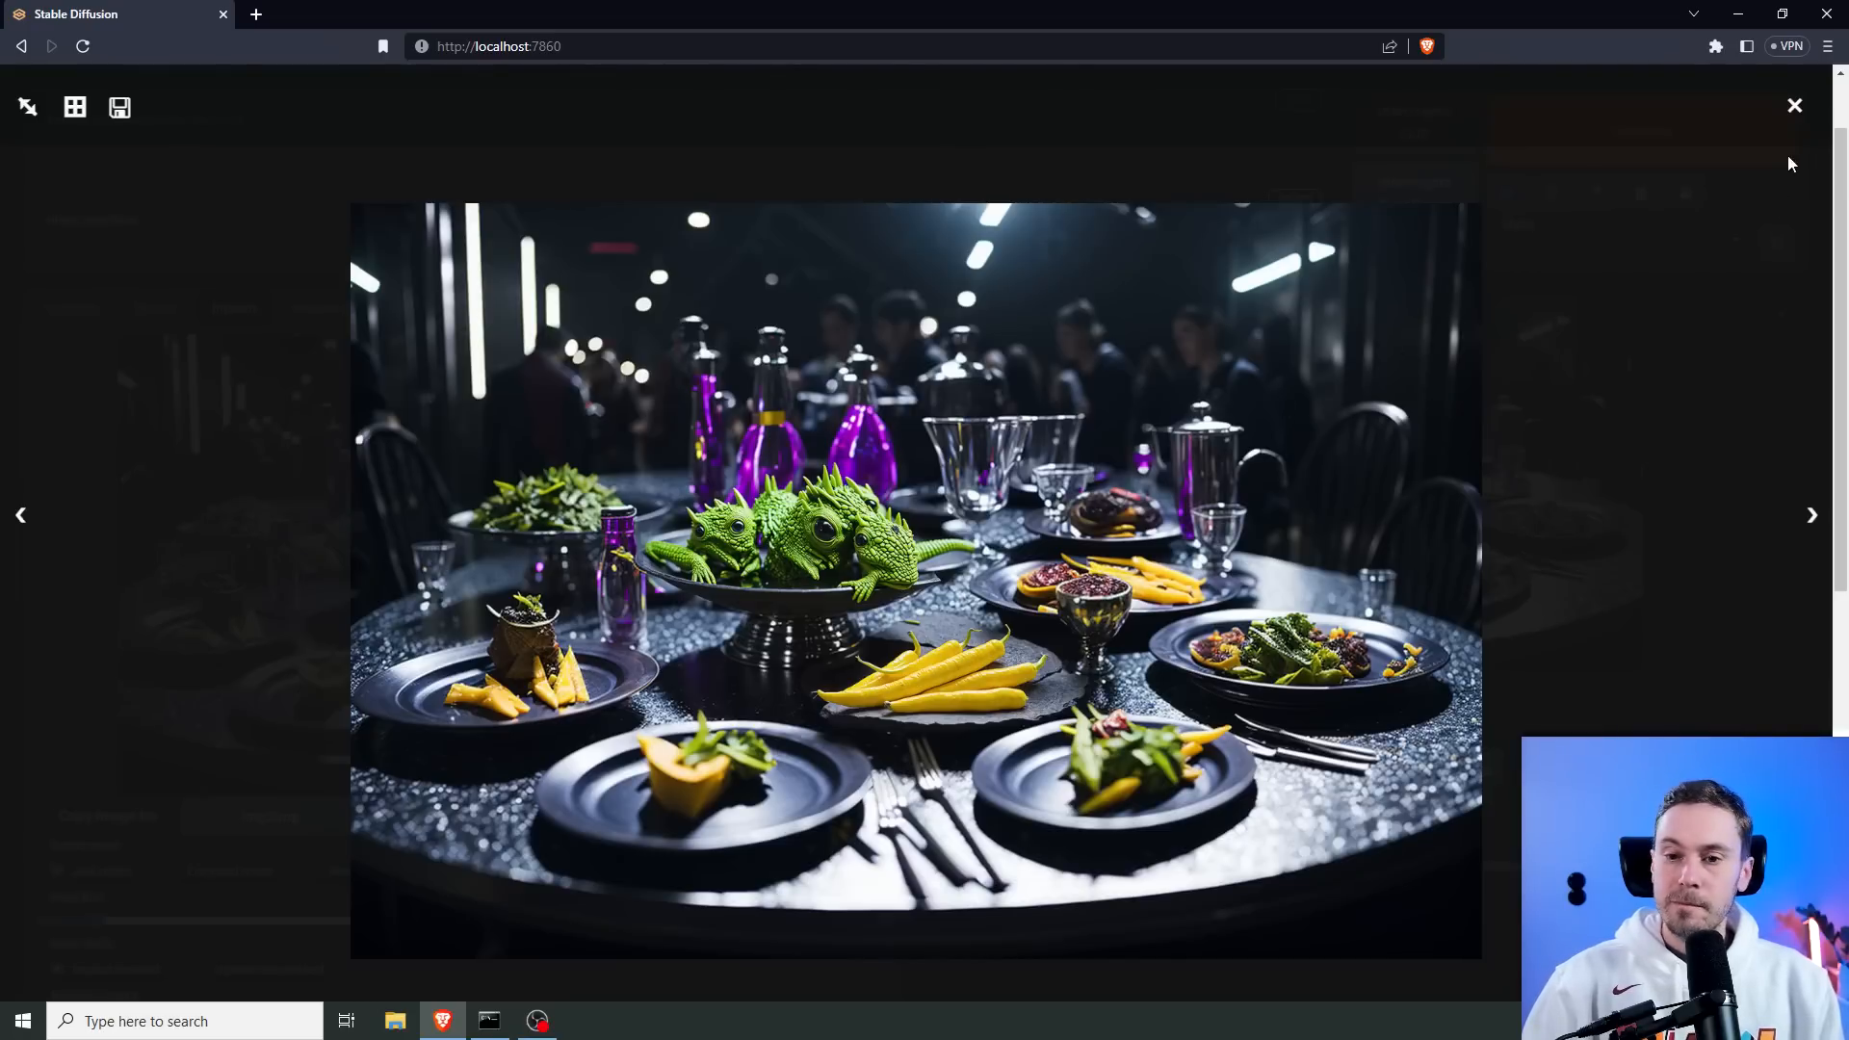
left_click(1795, 105)
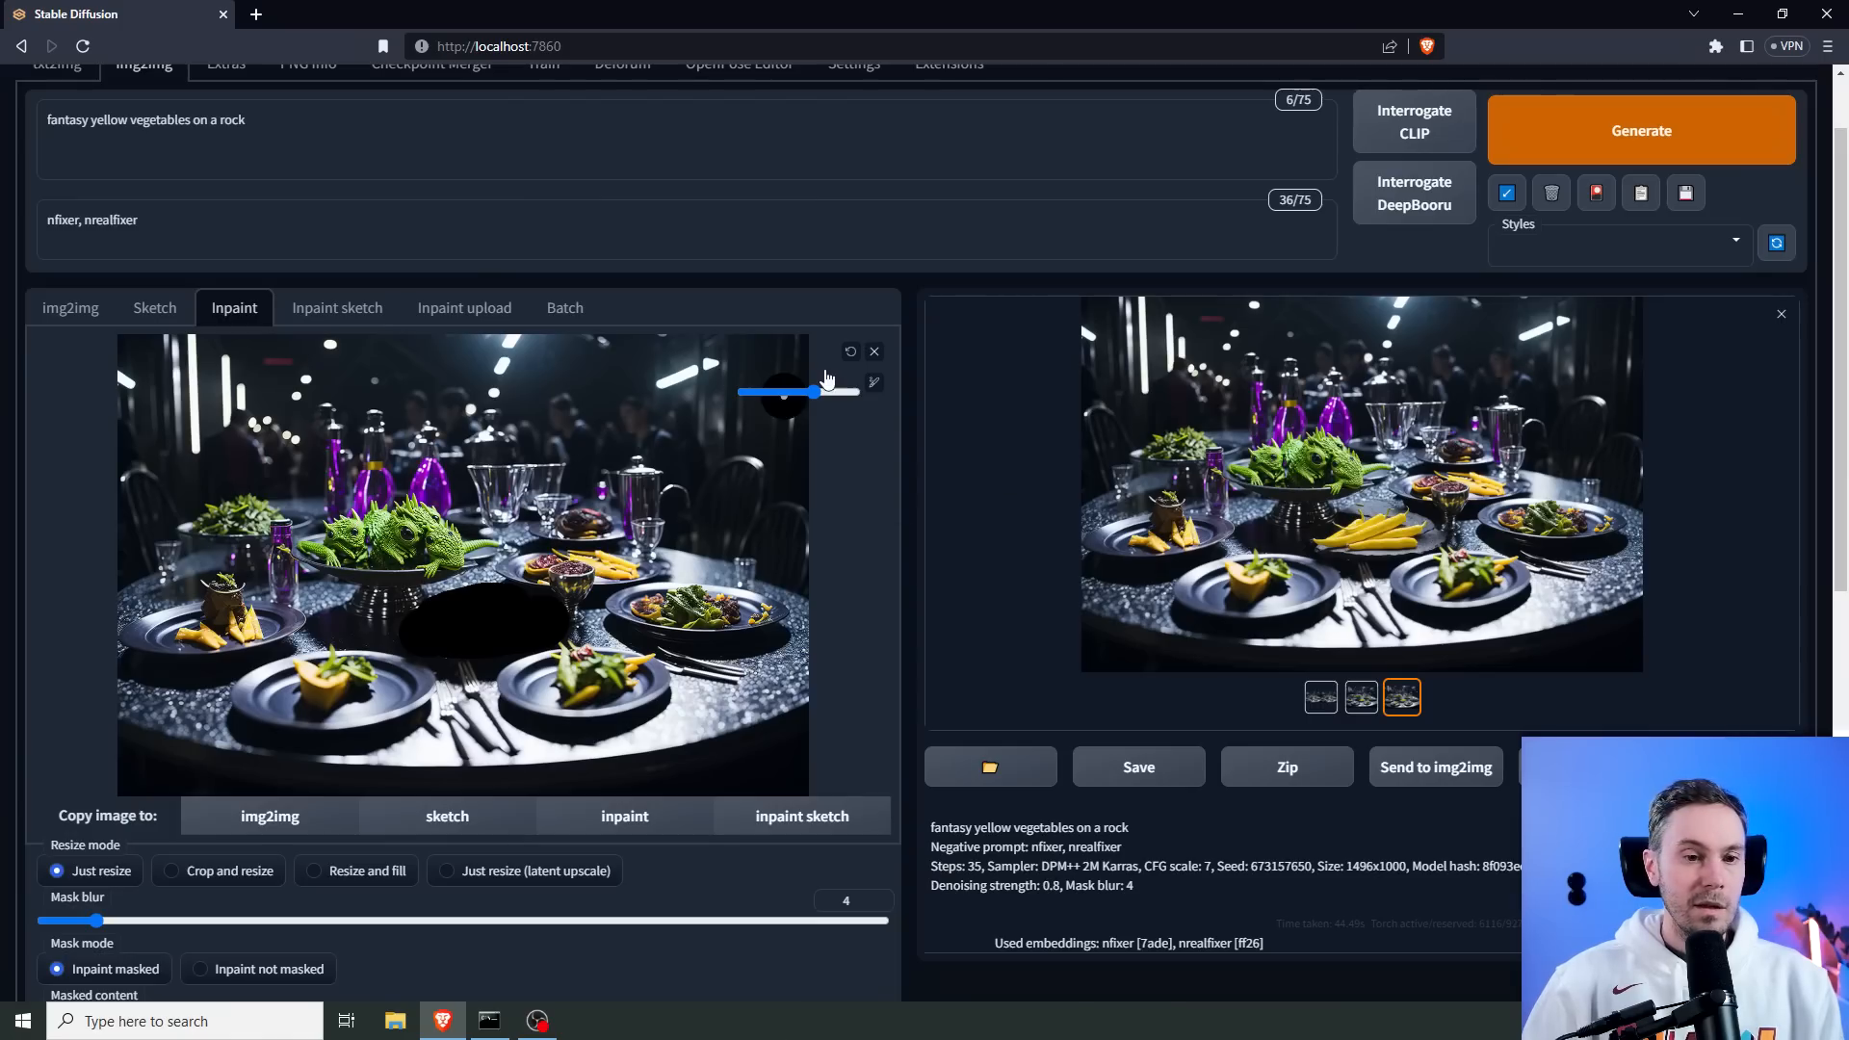
Load the yellow-vegetable result into the inpaint canvas with the old mask cleared, and view that result enlarged.
left_click(850, 352)
left_click(851, 352)
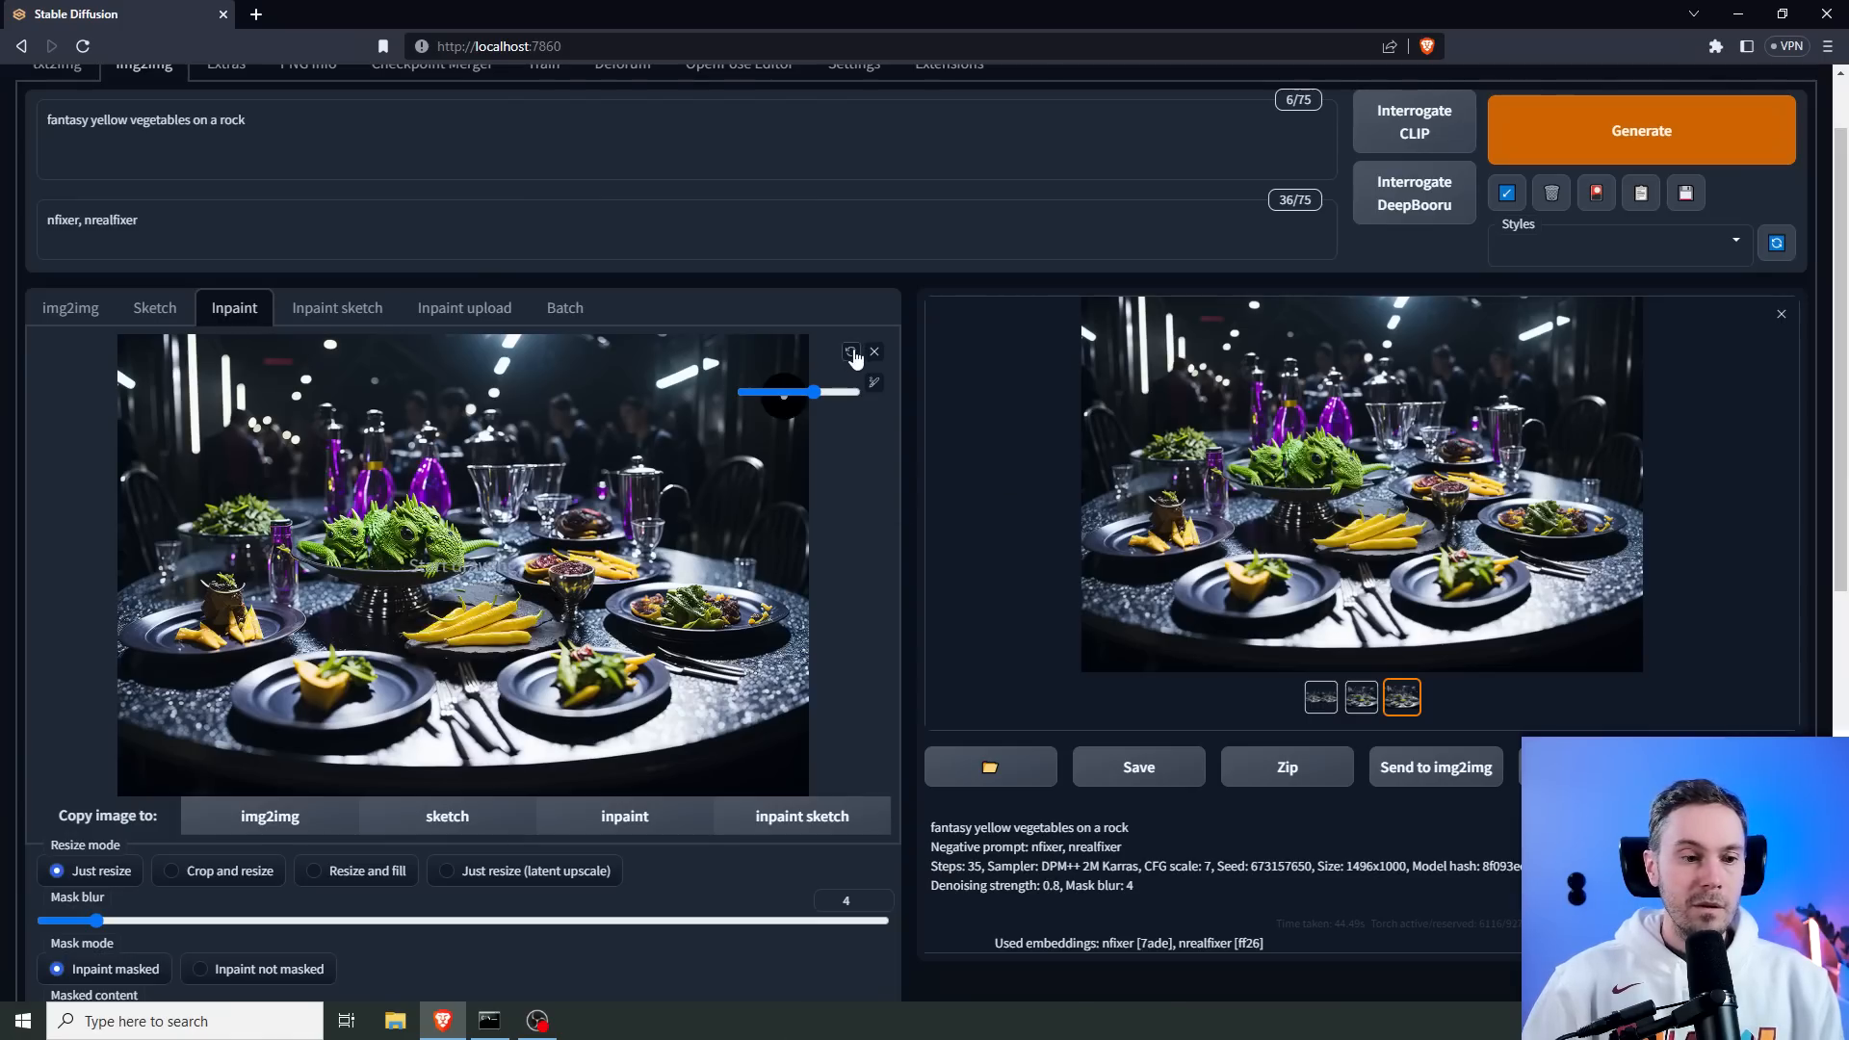
left_click(1359, 446)
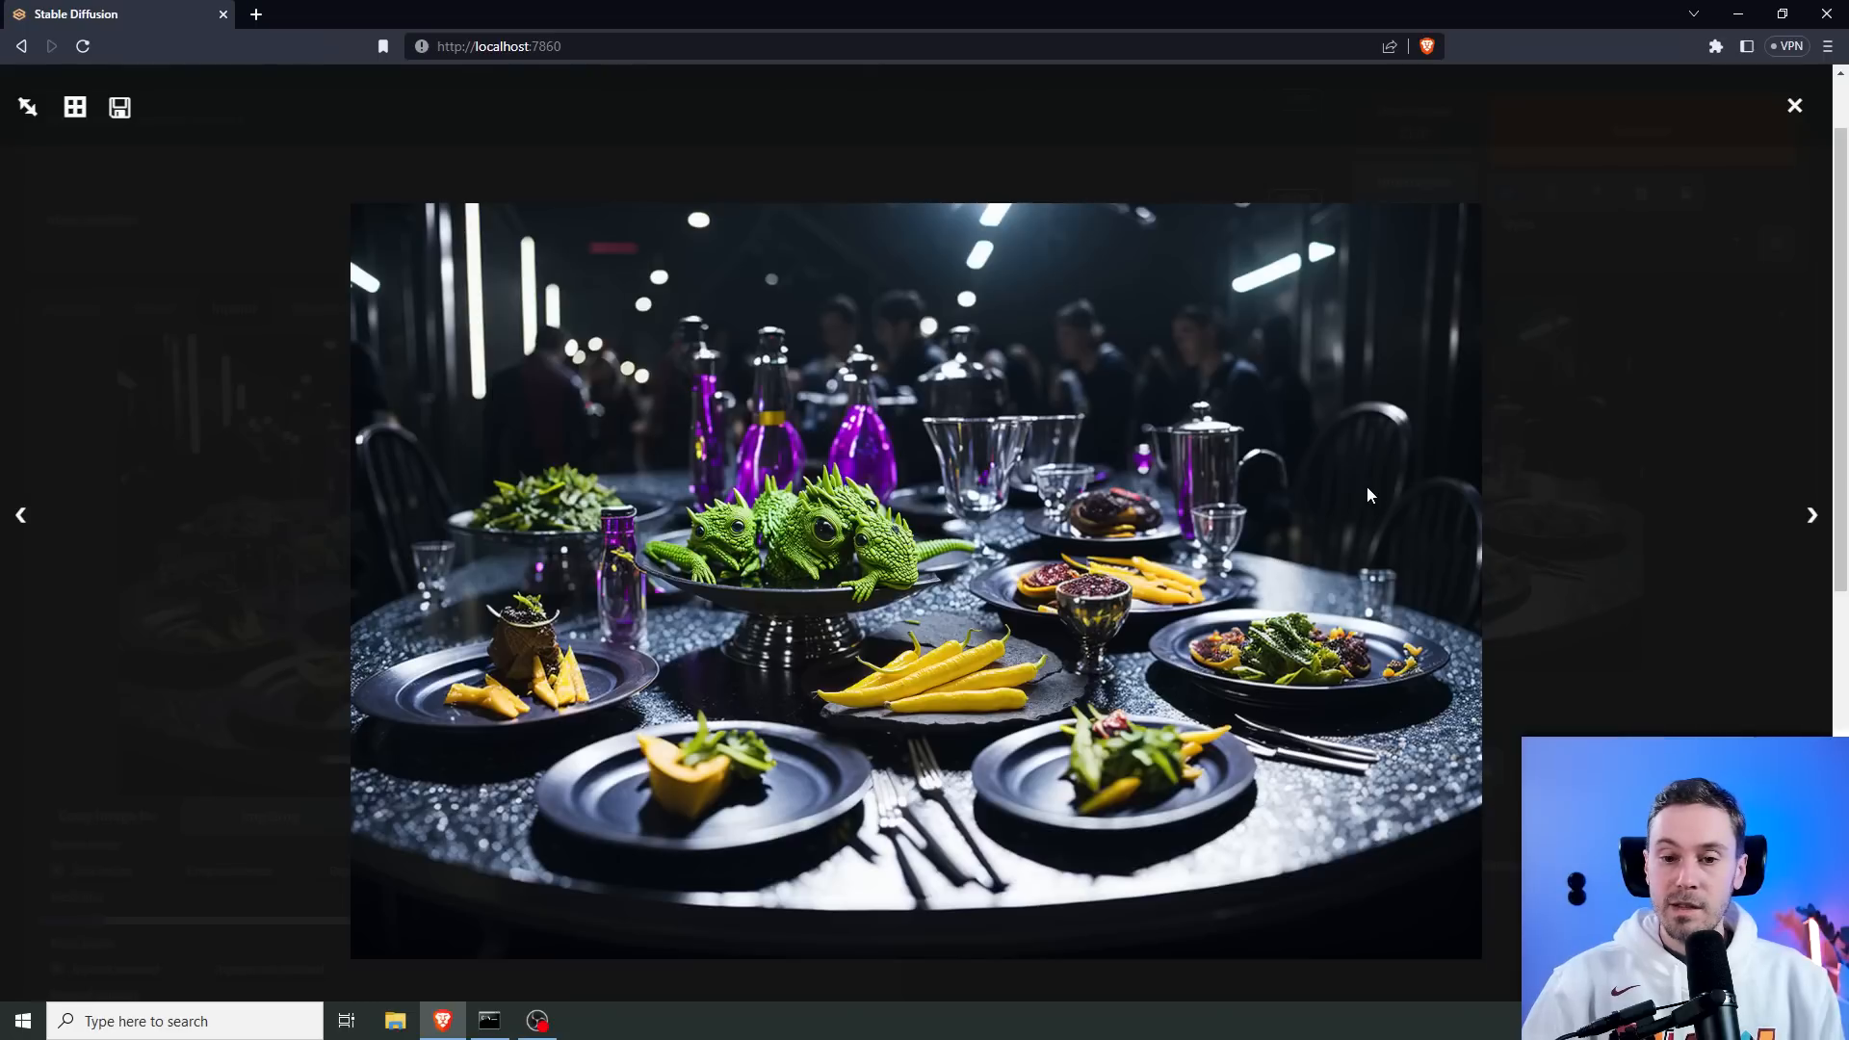
left_click(1765, 112)
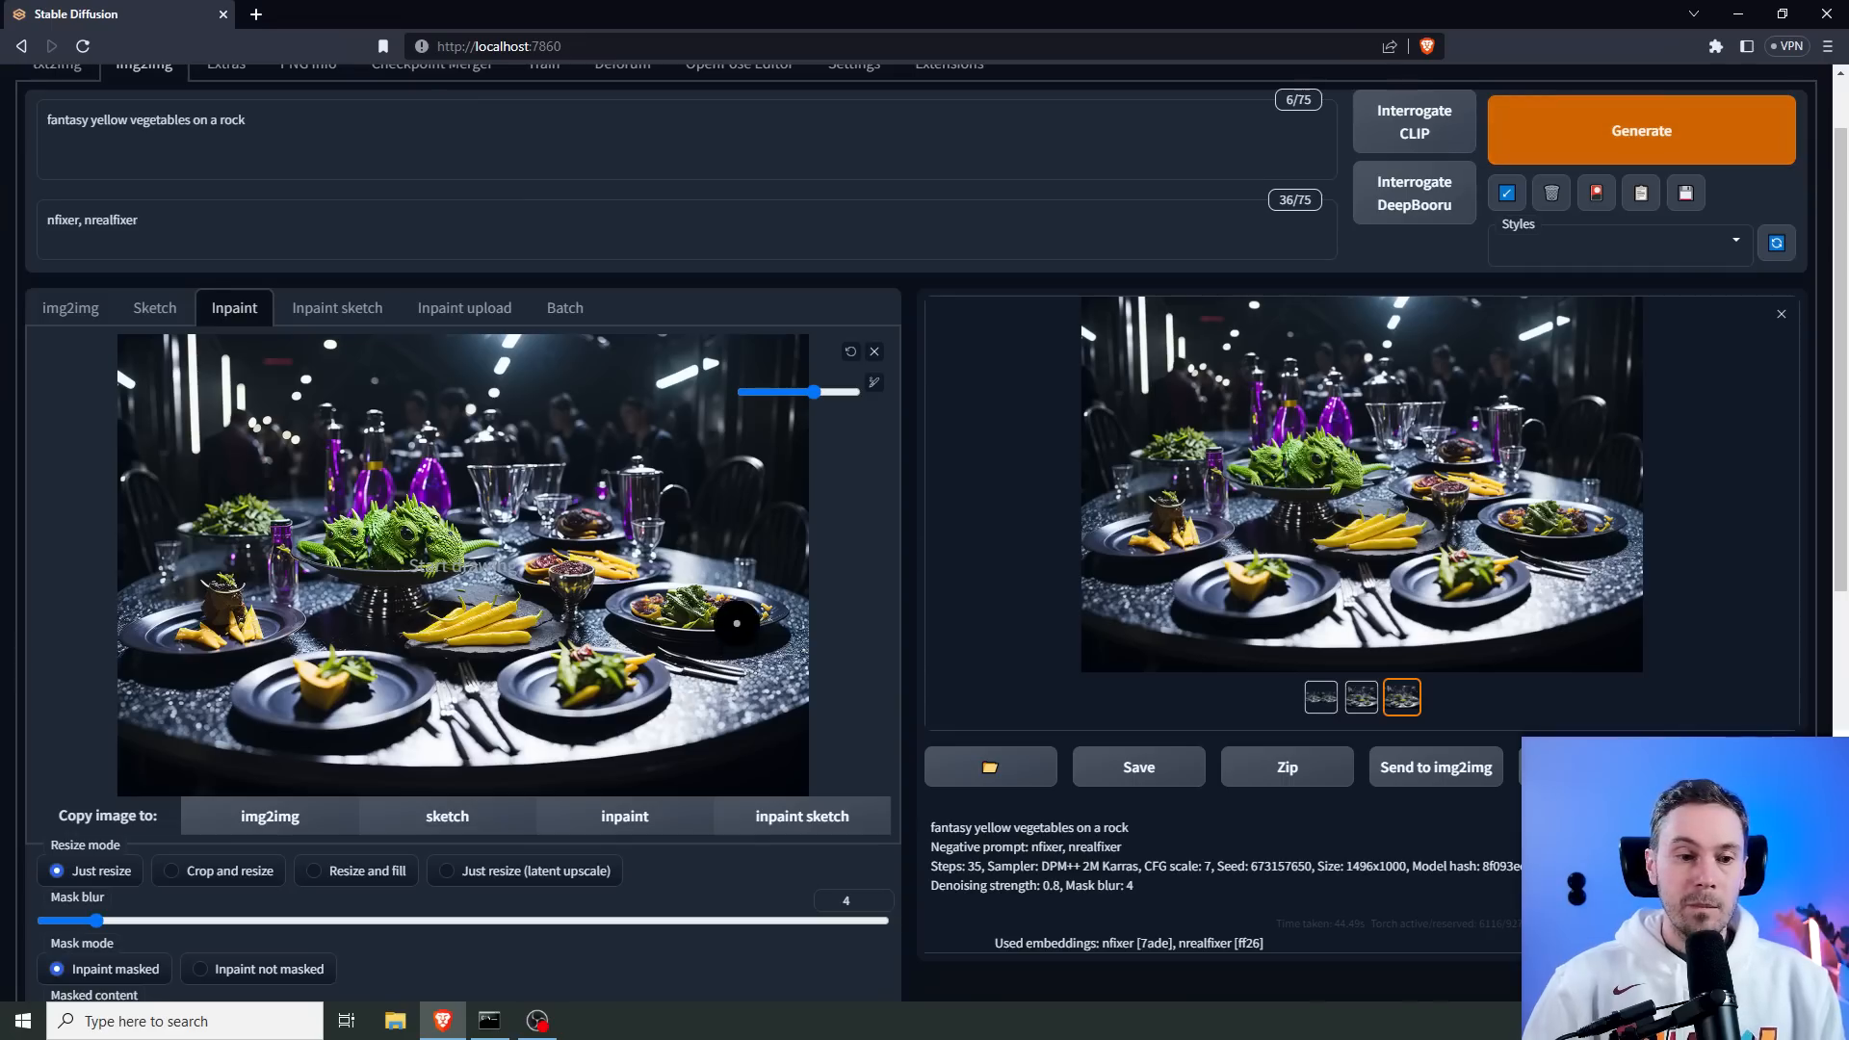
Mask the salad plate at the table's right side and change the prompt to "miniature food that looks like a mountain with waterfall on a rock".
mouse_move(774, 615)
left_mouse_down()
mouse_move(693, 639)
mouse_move(622, 616)
mouse_move(761, 610)
left_mouse_up()
left_click(306, 136)
key("ctrl+a")
type("mi")
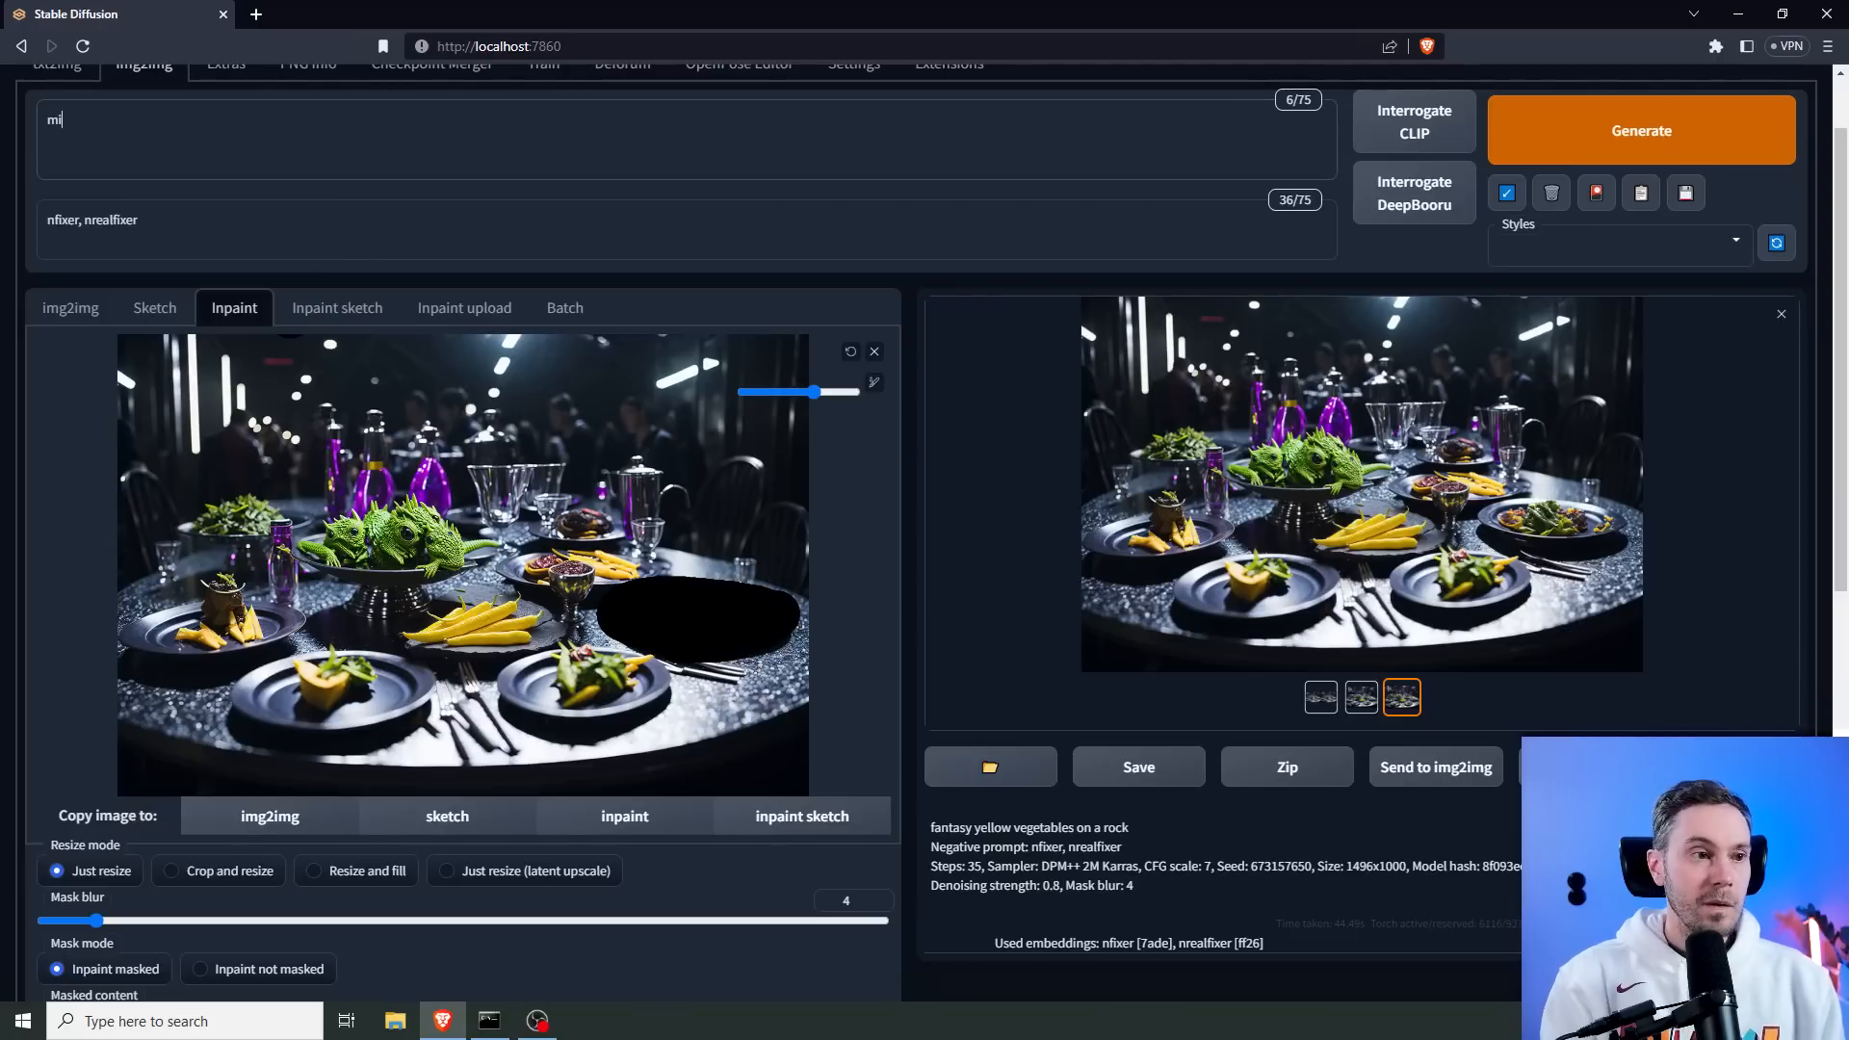
type("niature food that l")
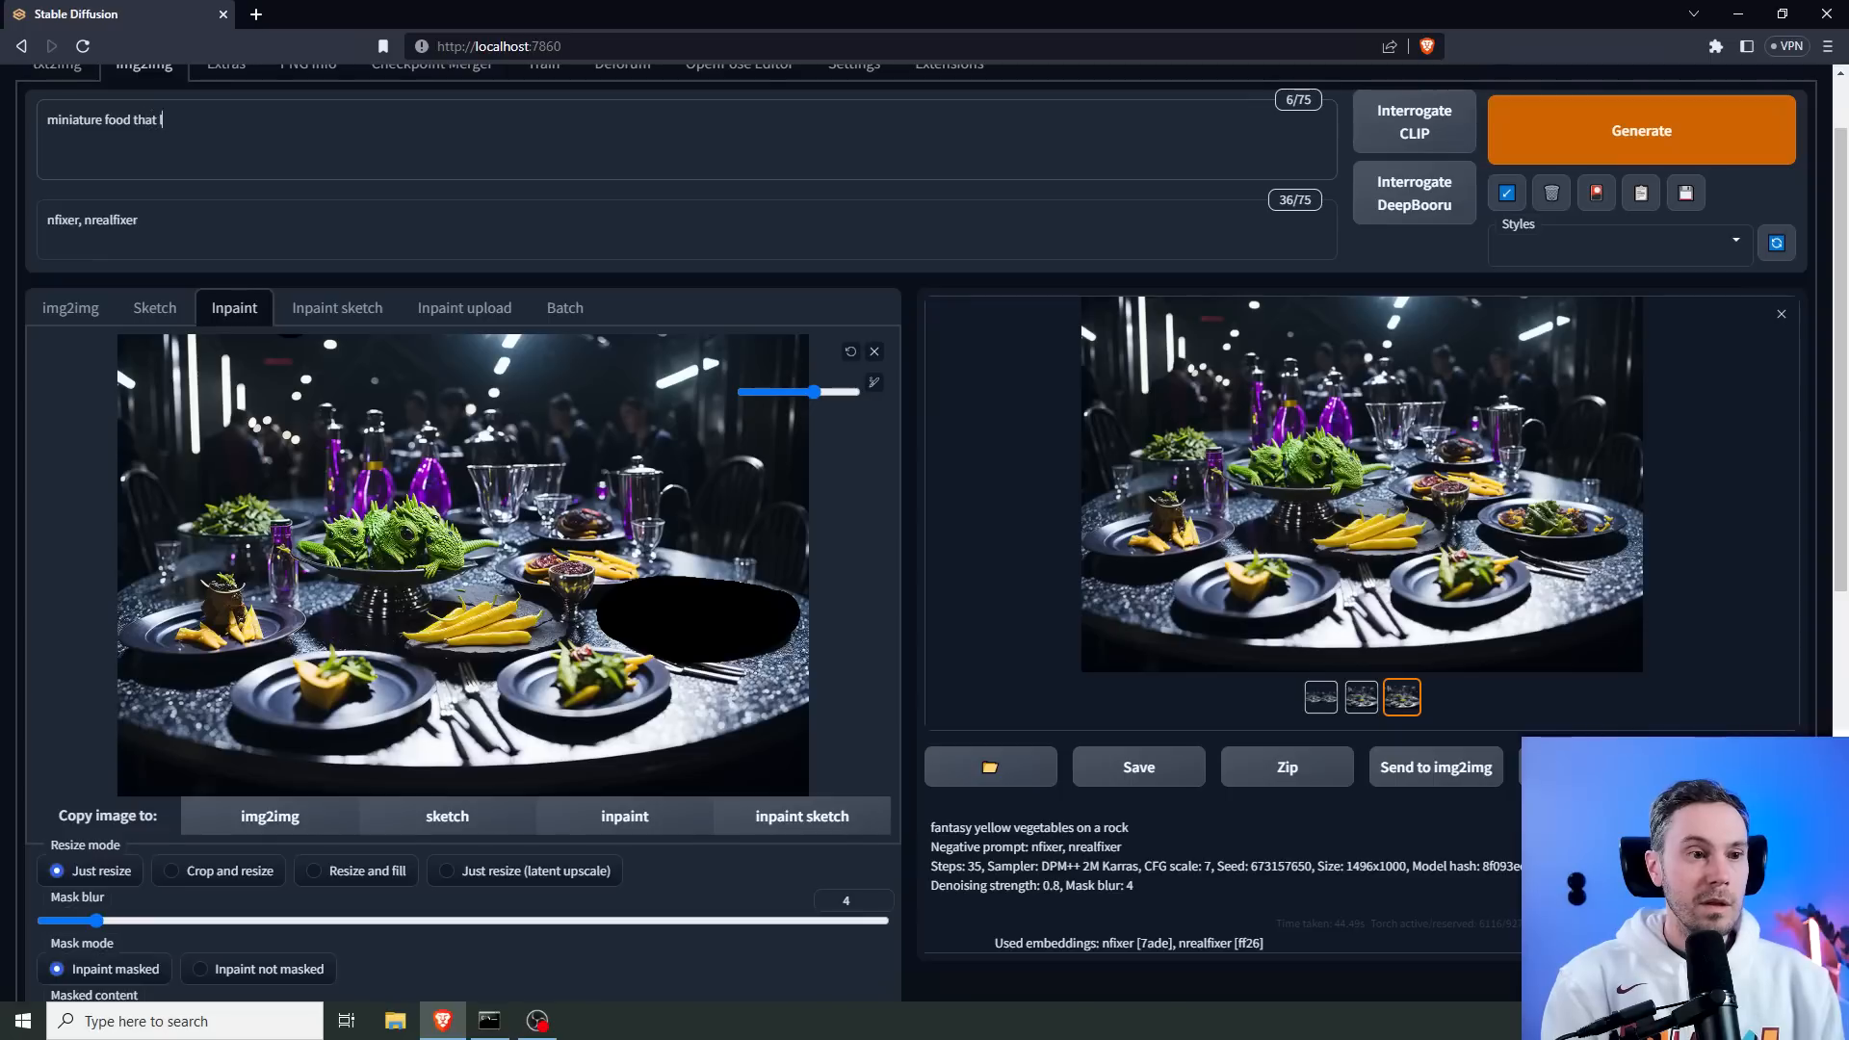
type("ooks like a moun")
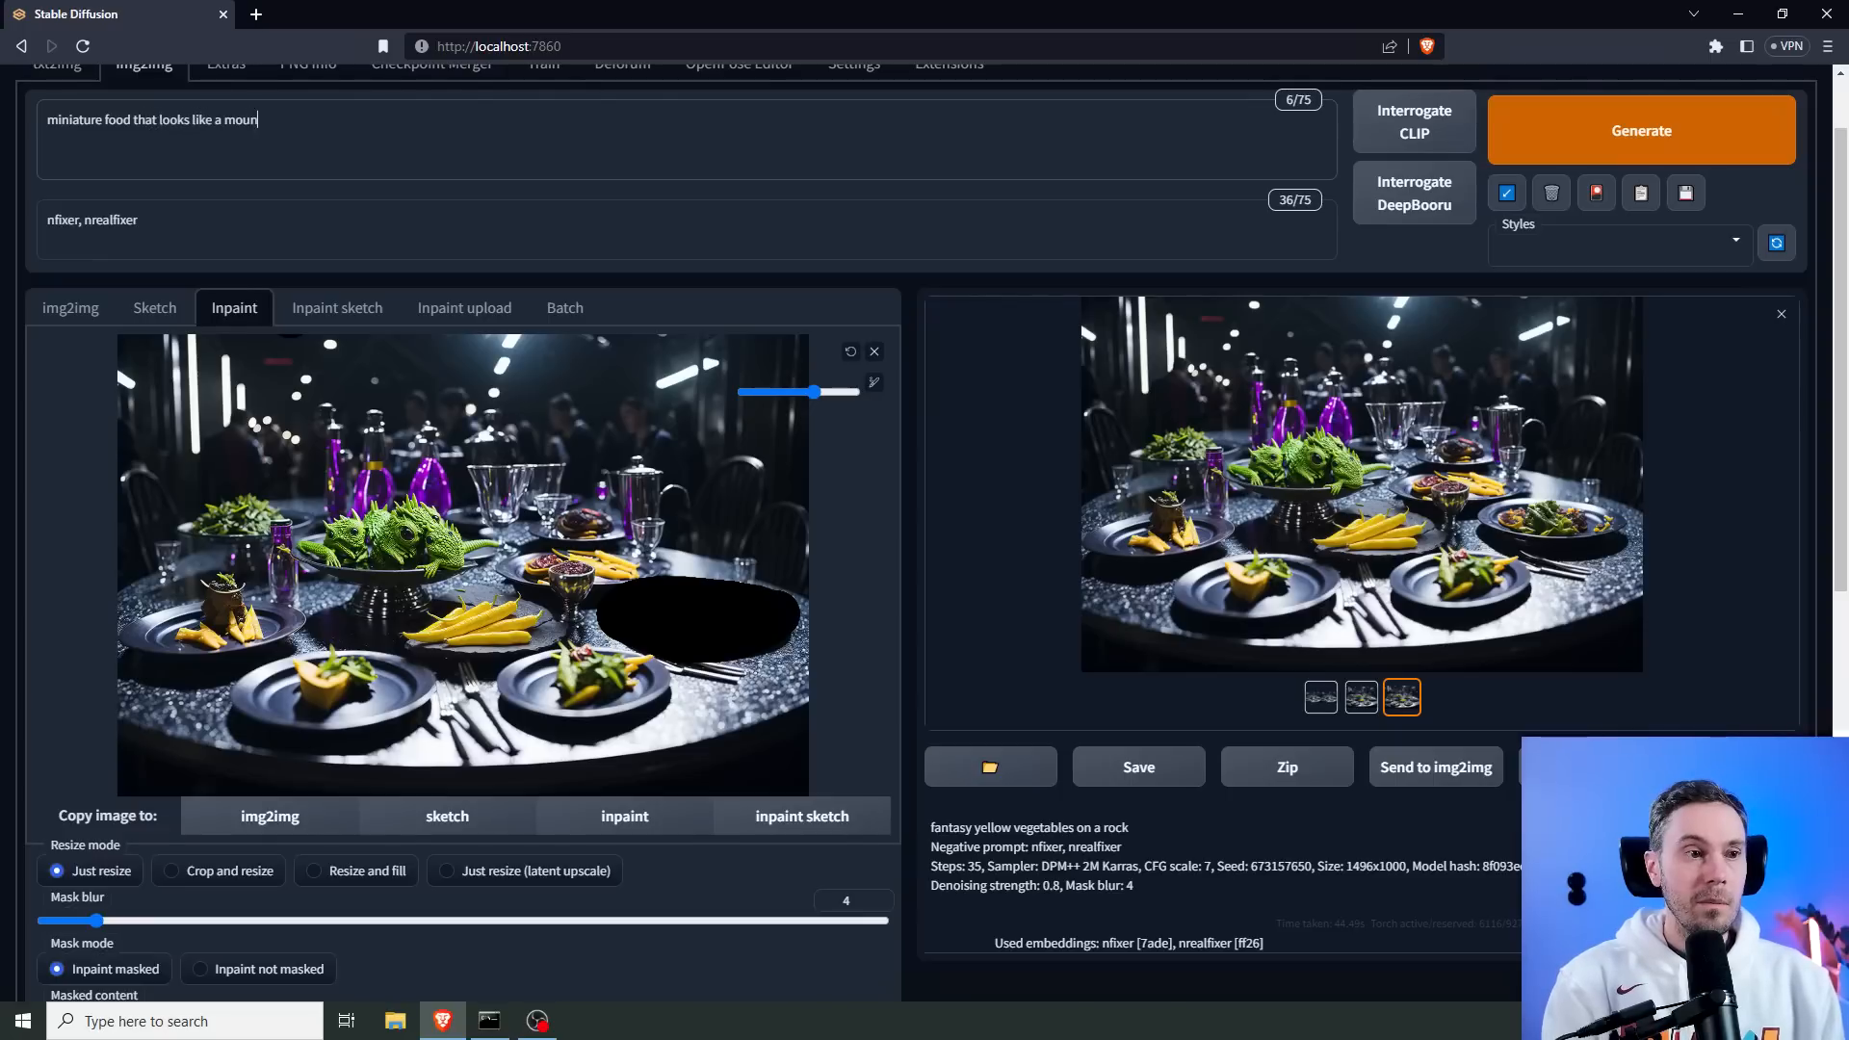
type("tain with waterfall ")
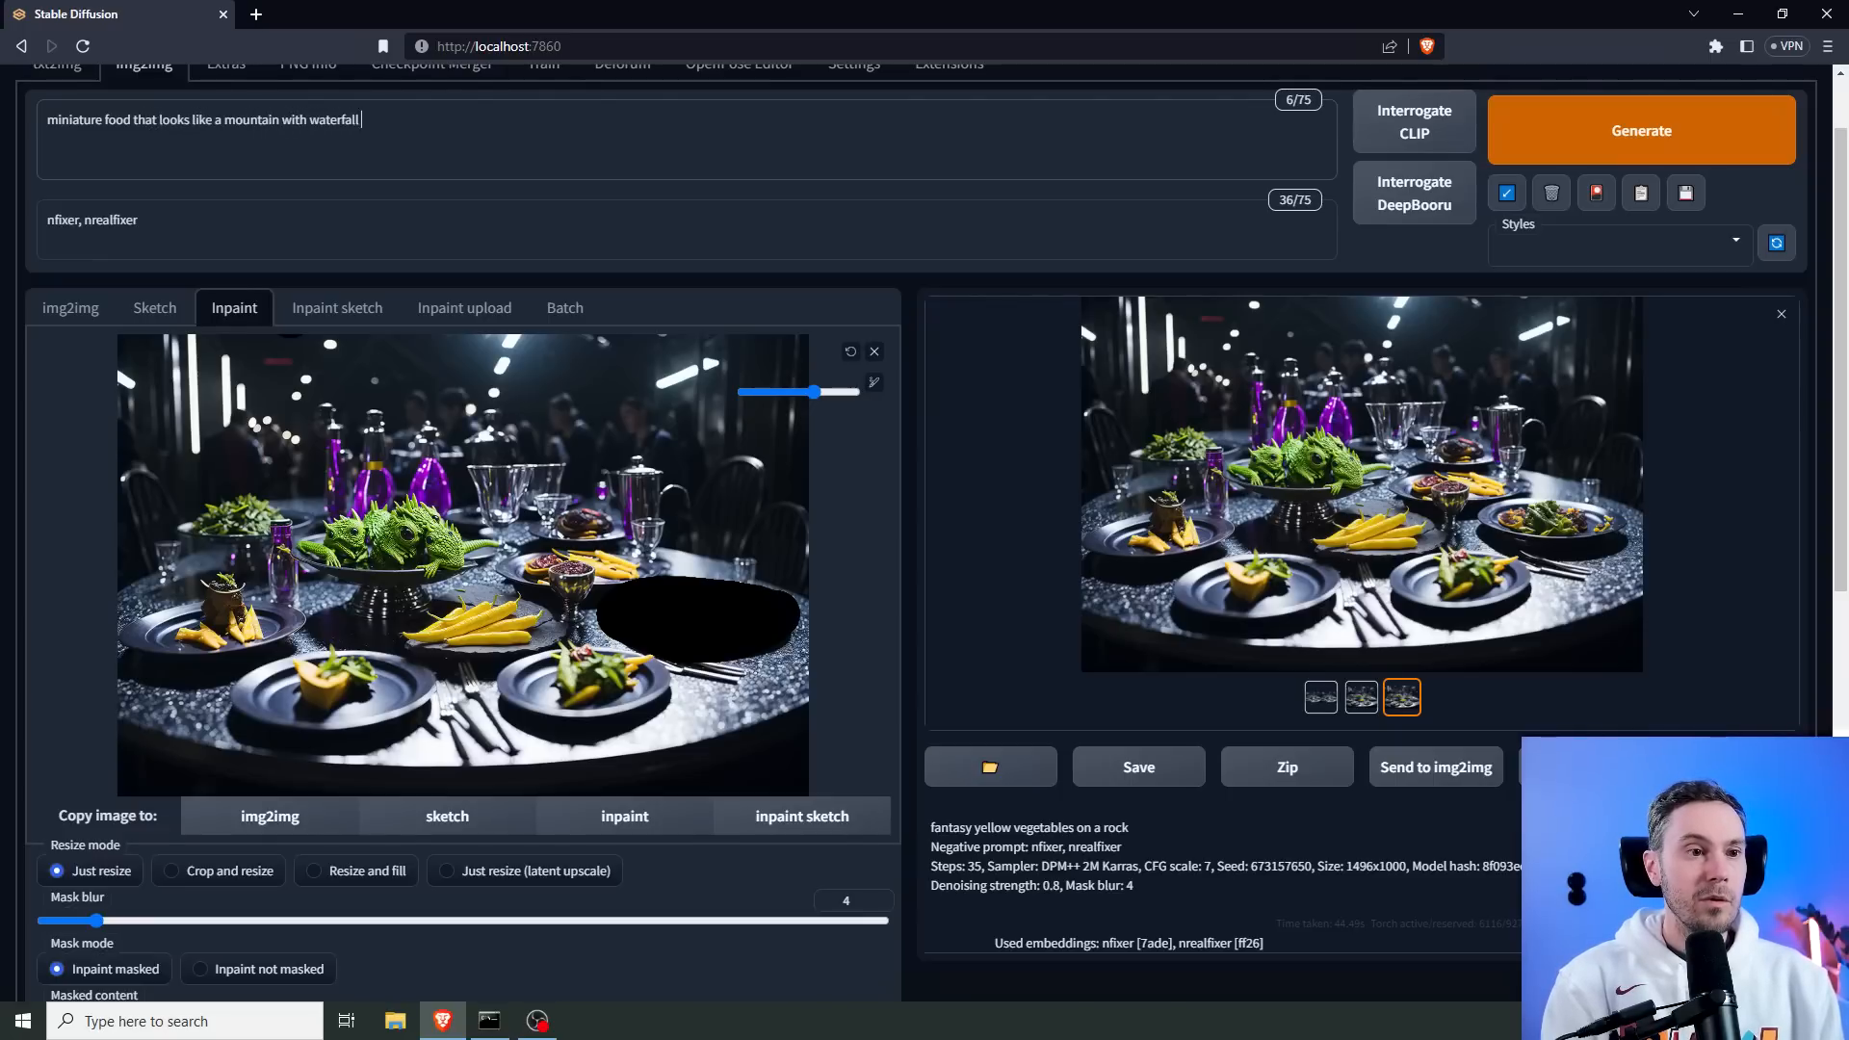
type("on a rock")
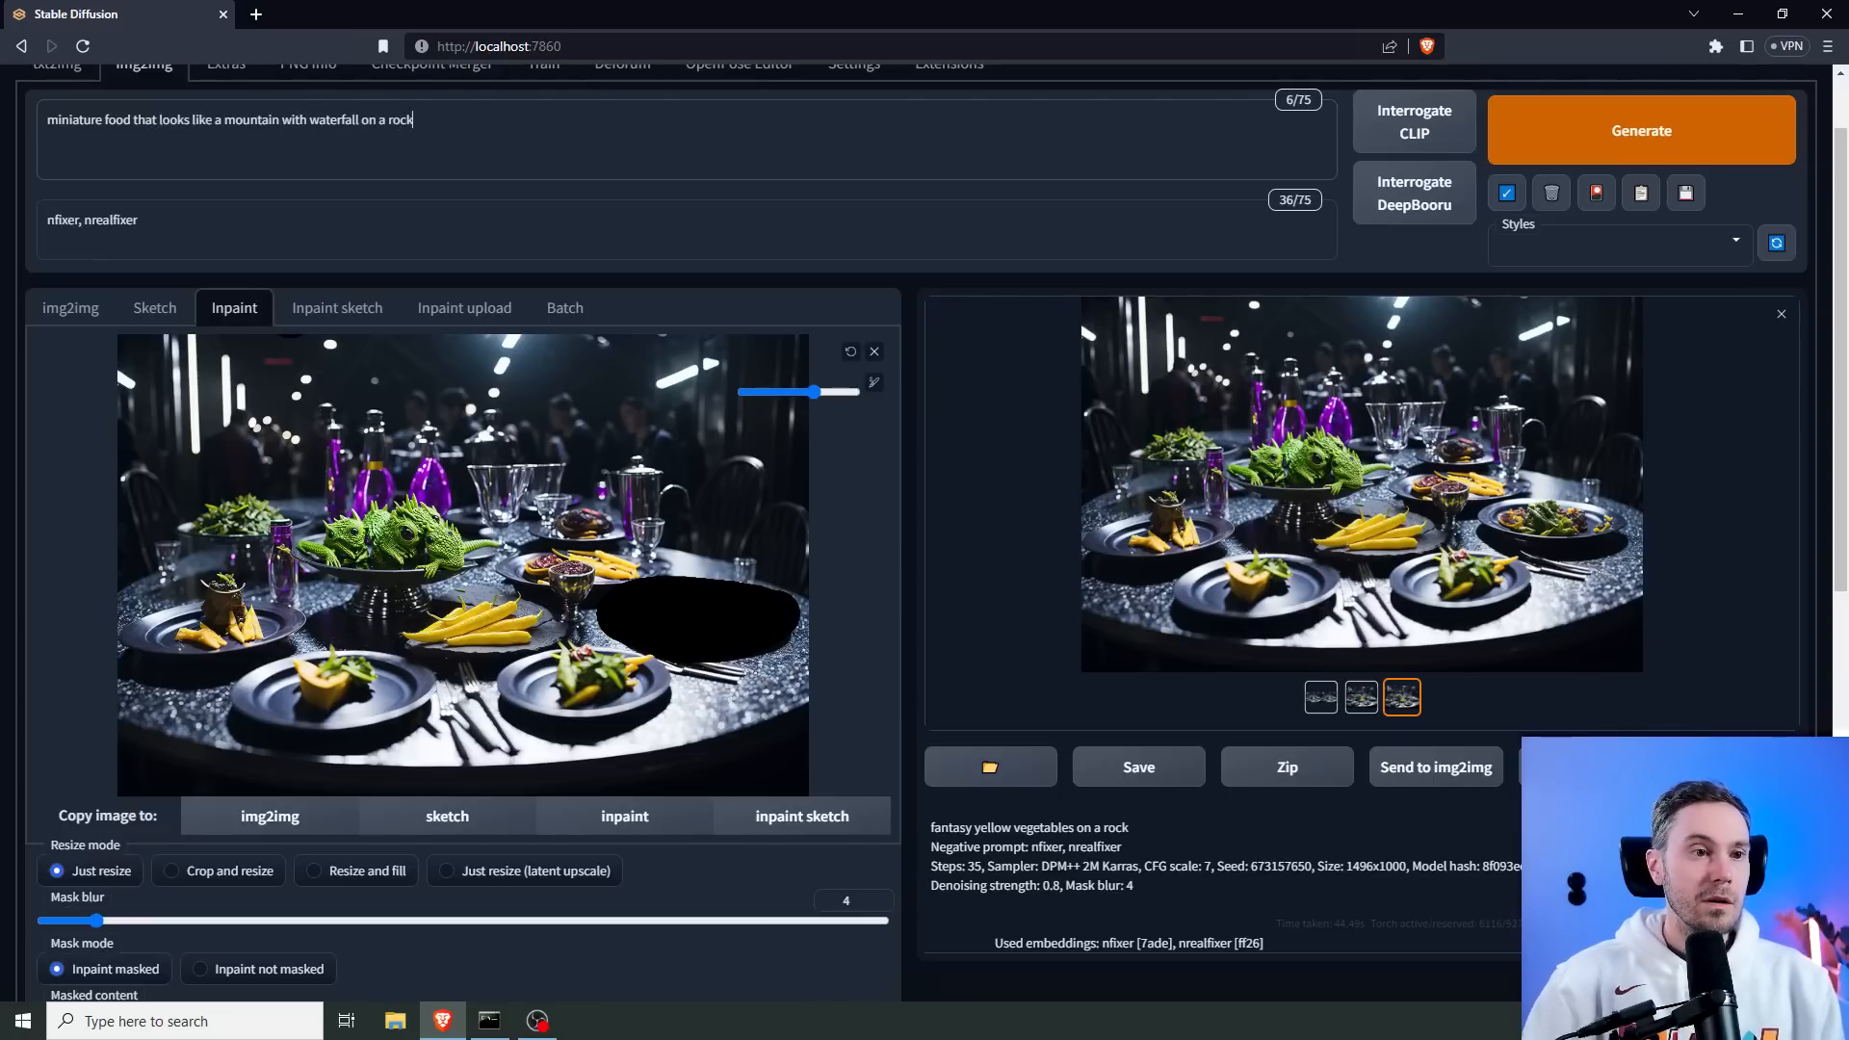
Set the denoising strength to 0.85 and generate the mountain-with-waterfall inpainting for the masked plate.
scroll(714, 702, "down", 7)
left_click_drag(714, 701, 756, 699)
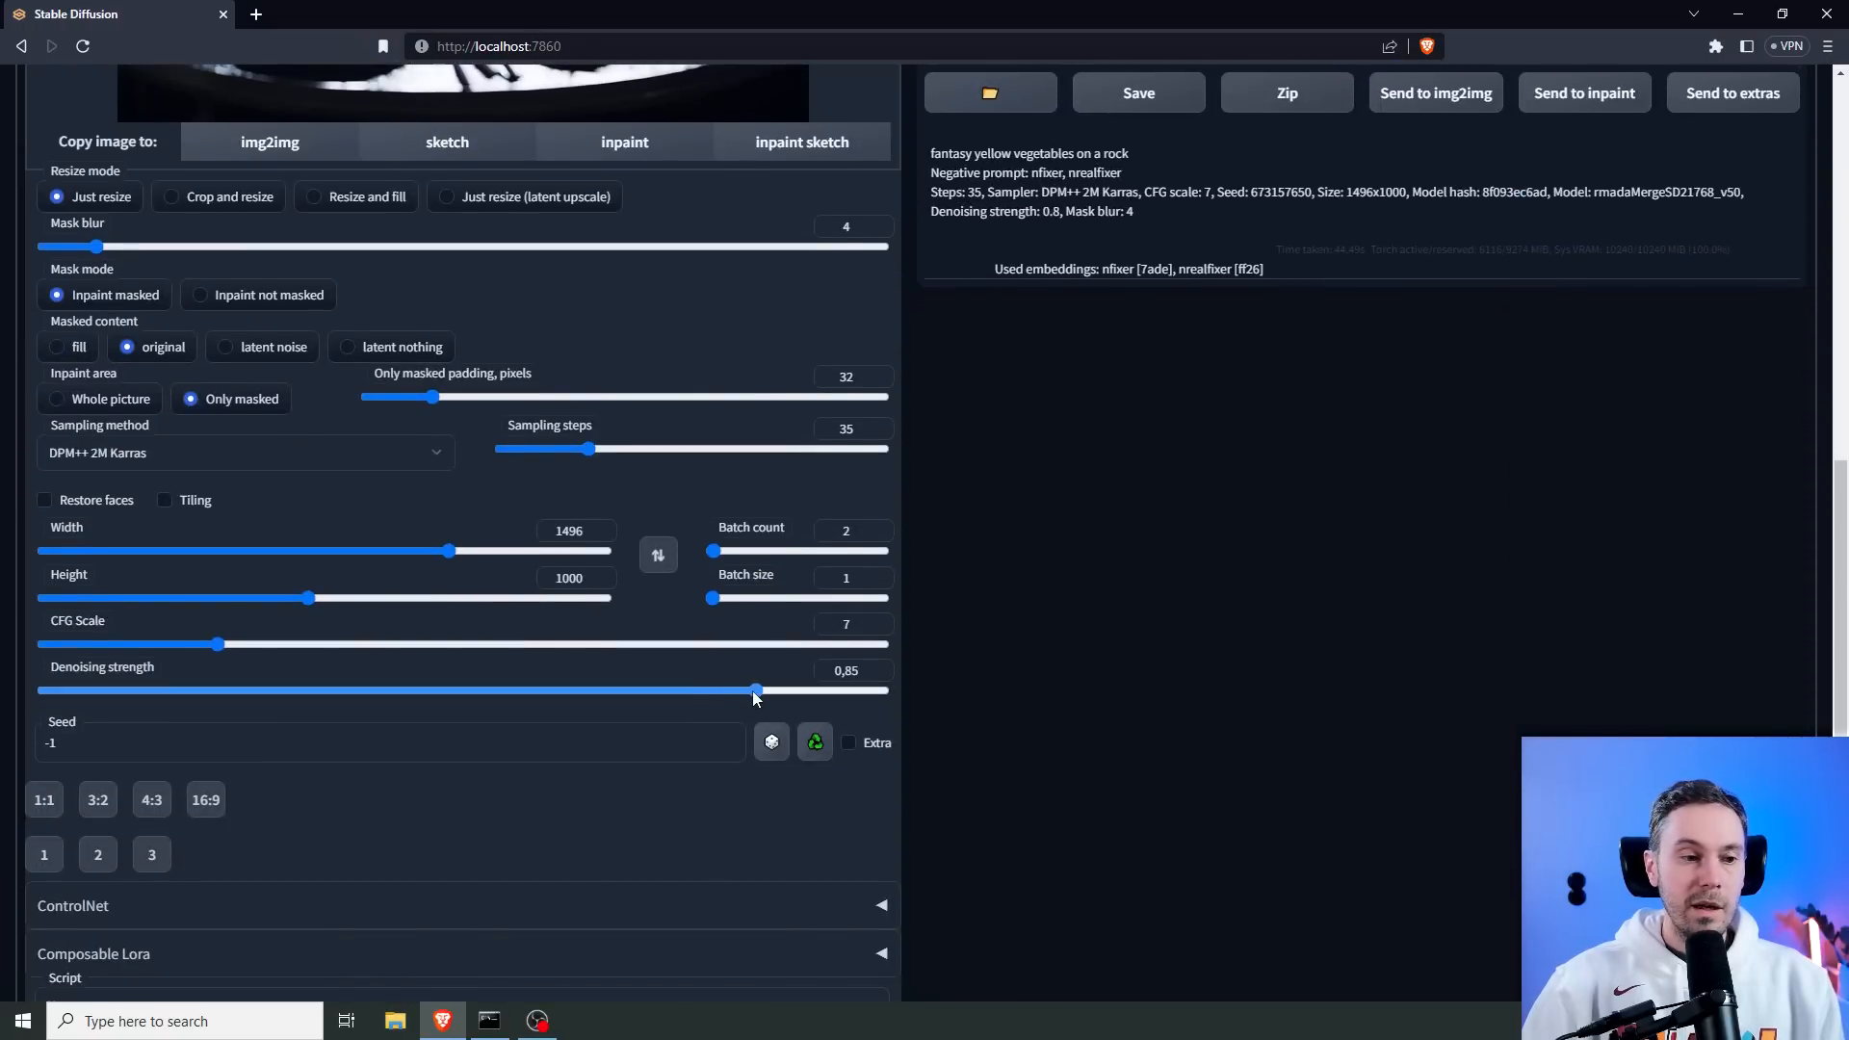
scroll(1210, 512, "up", 8)
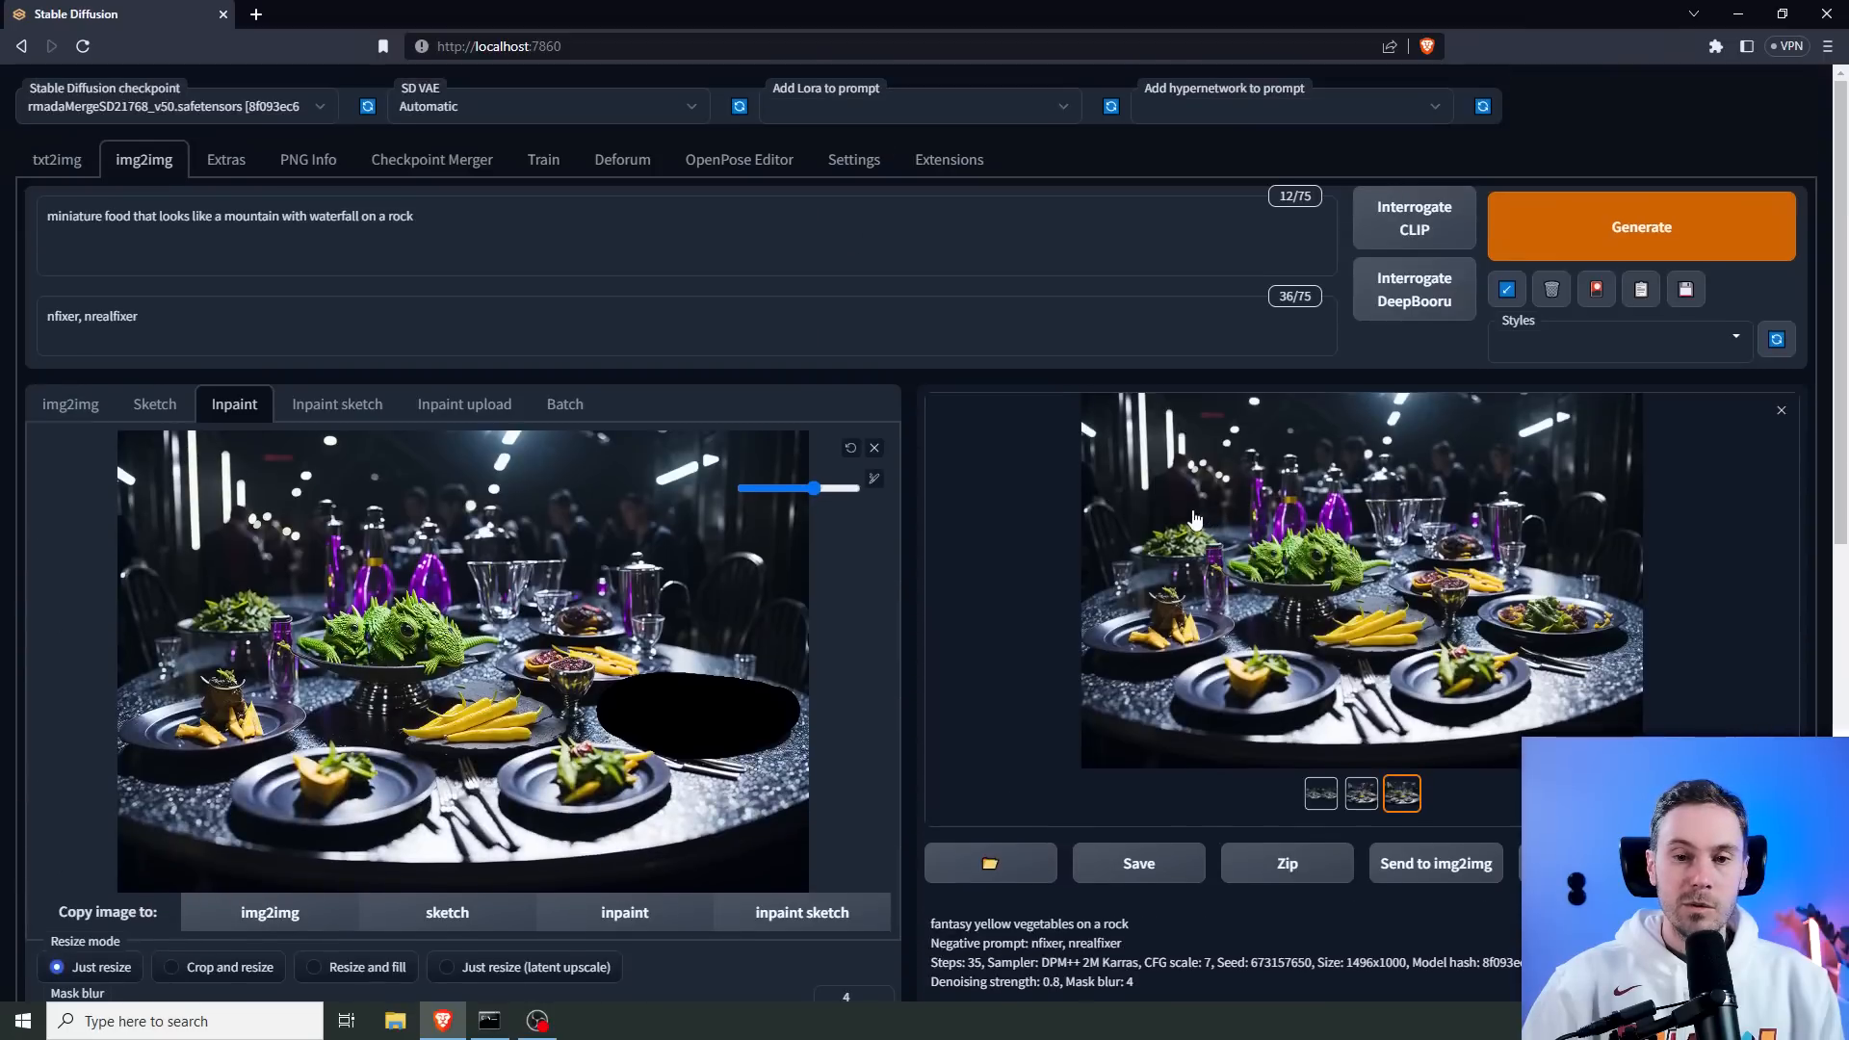
left_click(1582, 231)
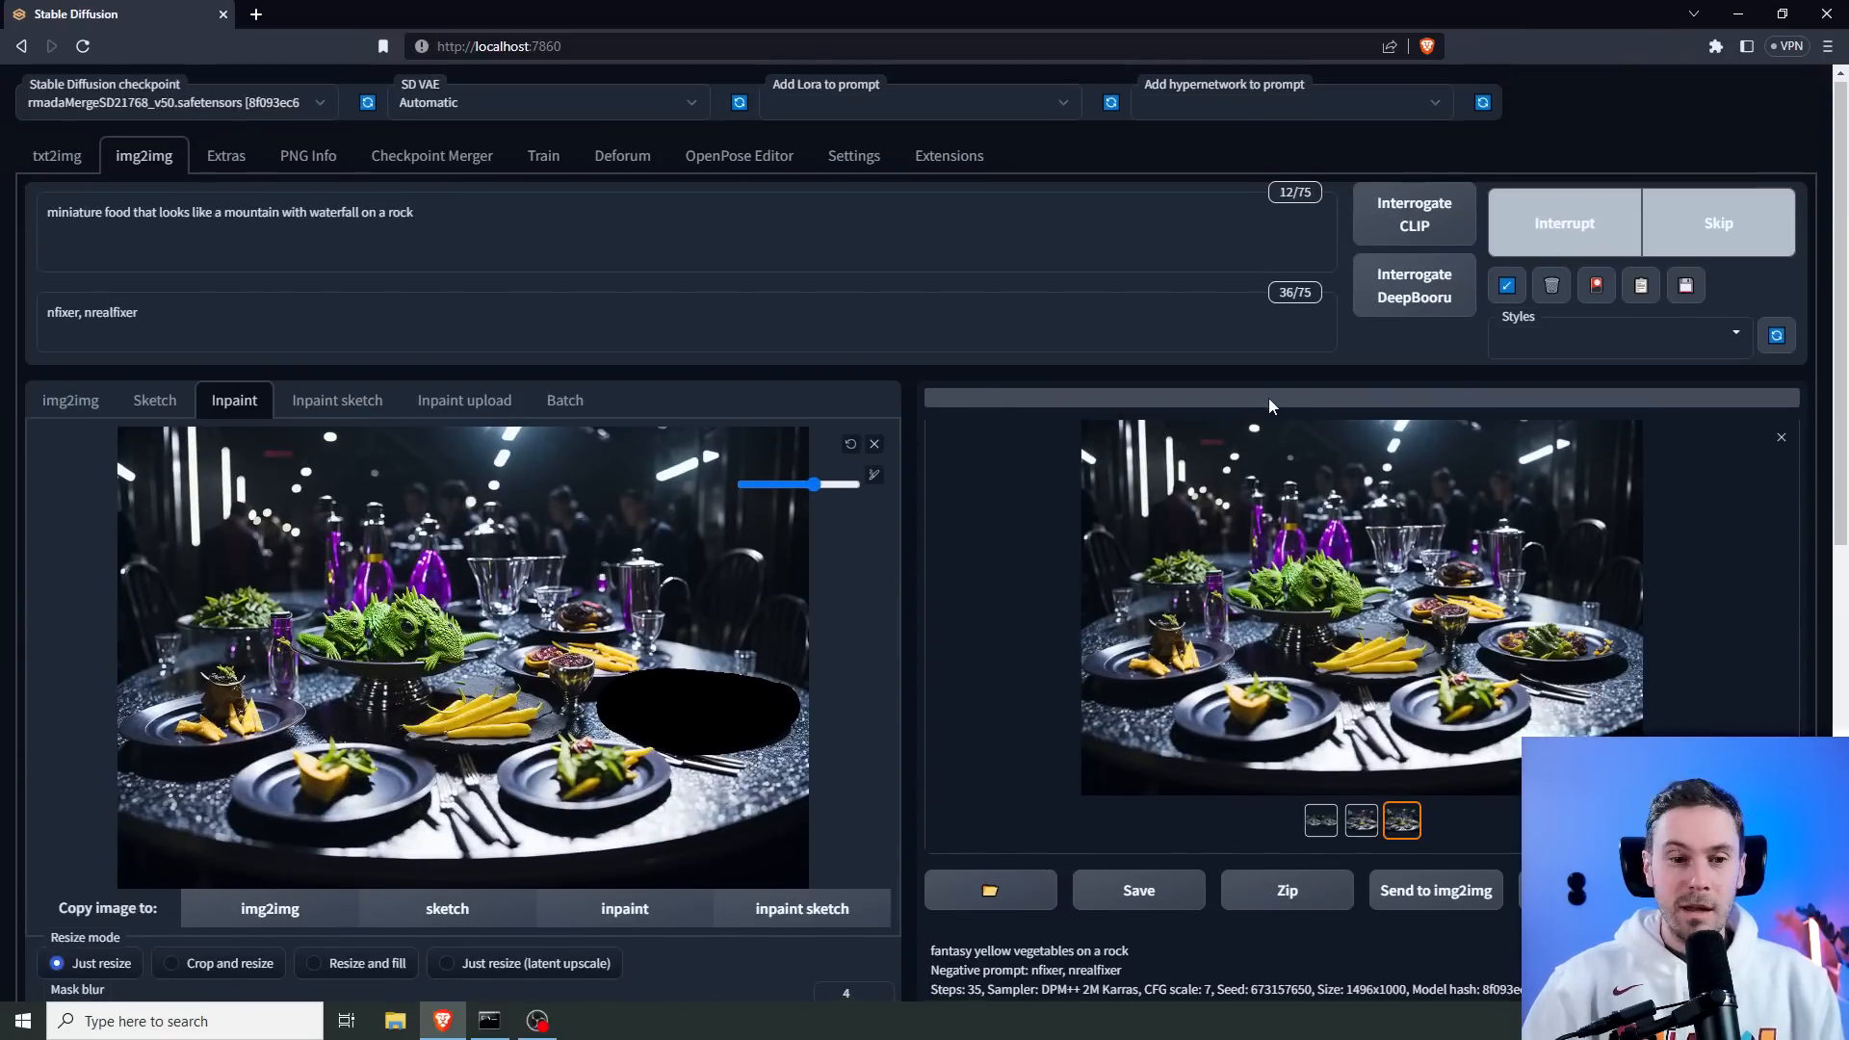
scroll(1270, 399, "down", 2)
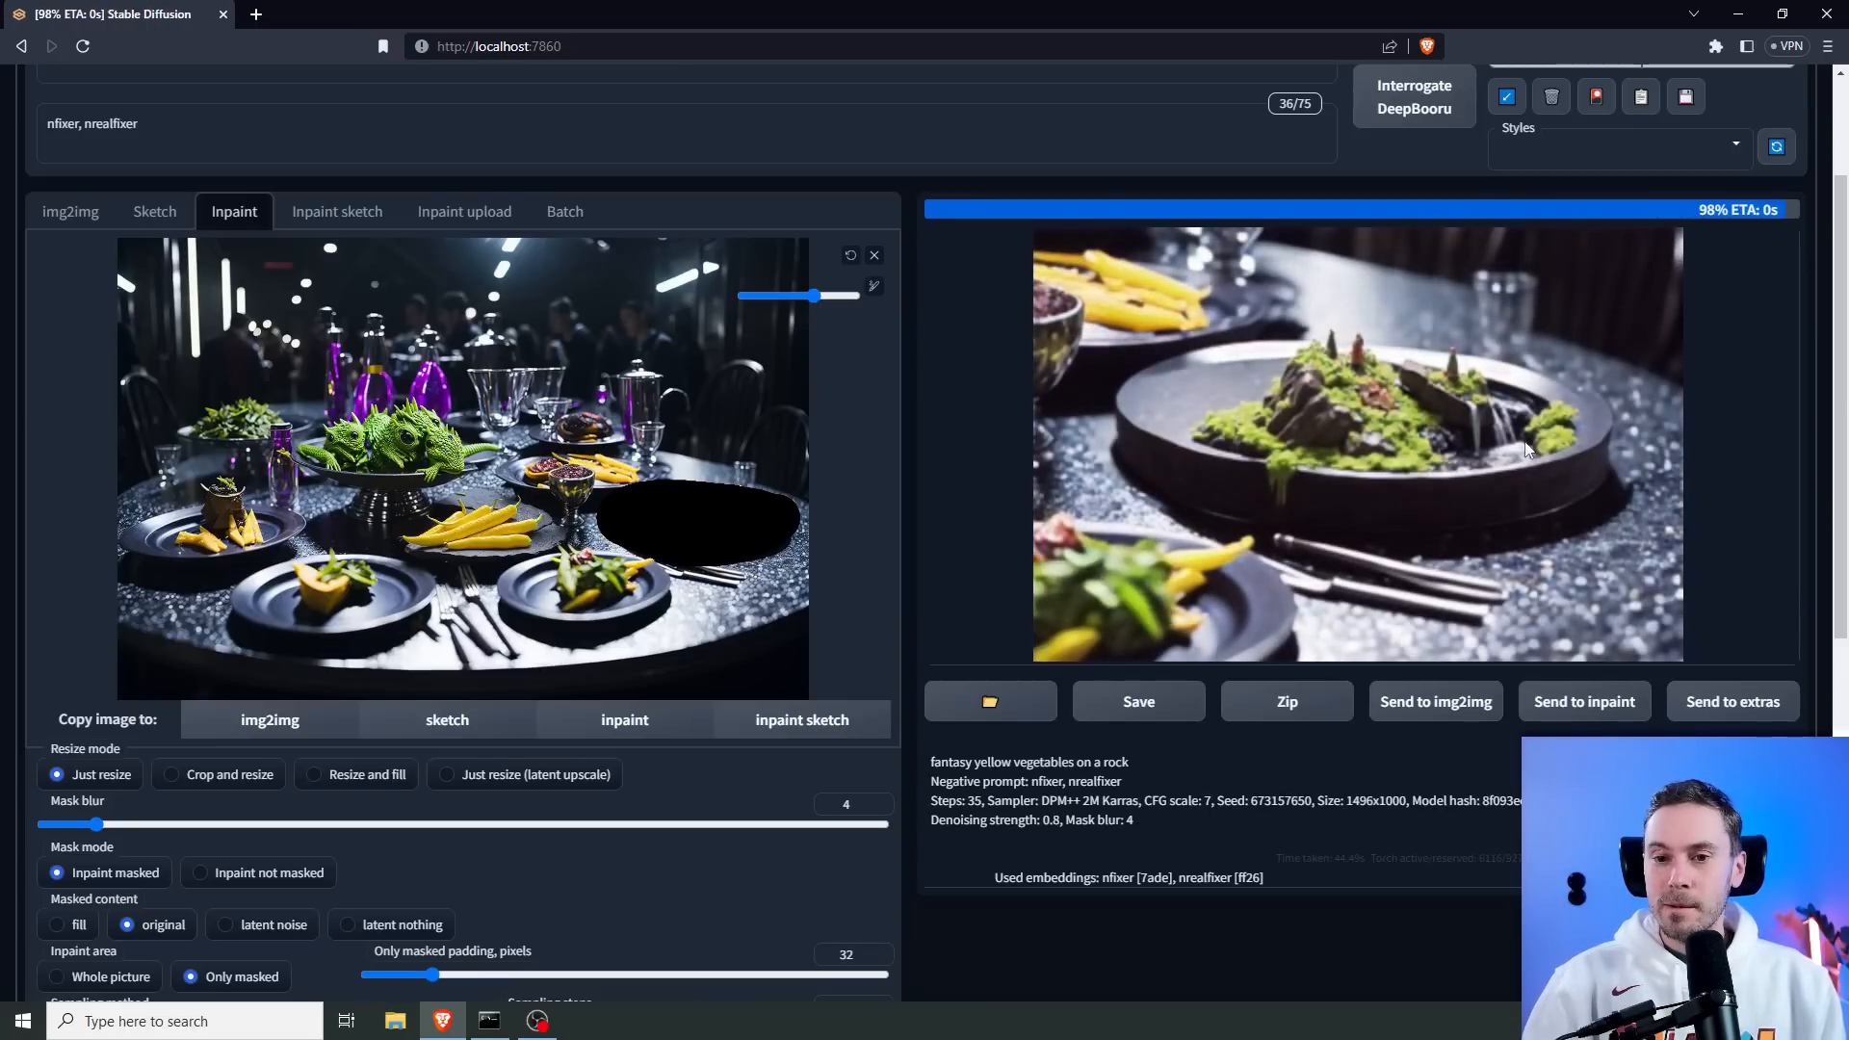
Compare the enlarged mountain results, then load the second one into the inpaint canvas with the old mask cleared.
left_click(1385, 532)
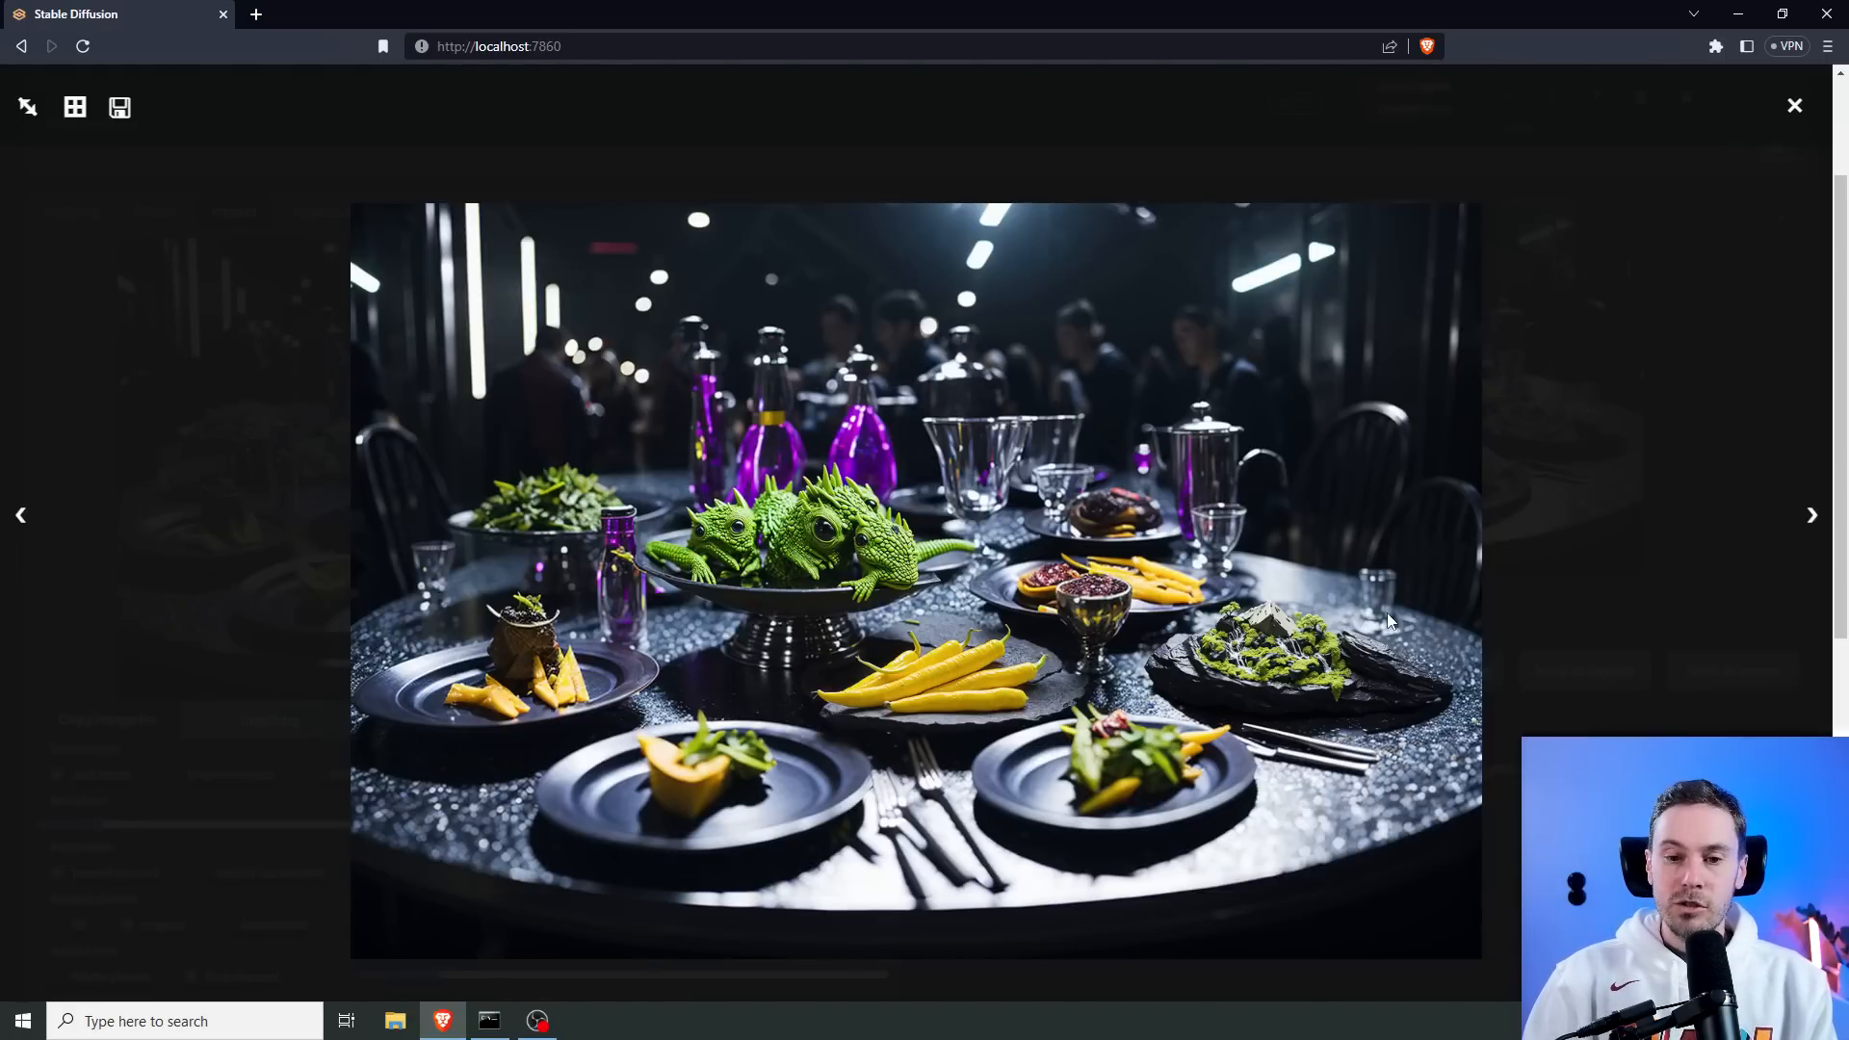
key("Right")
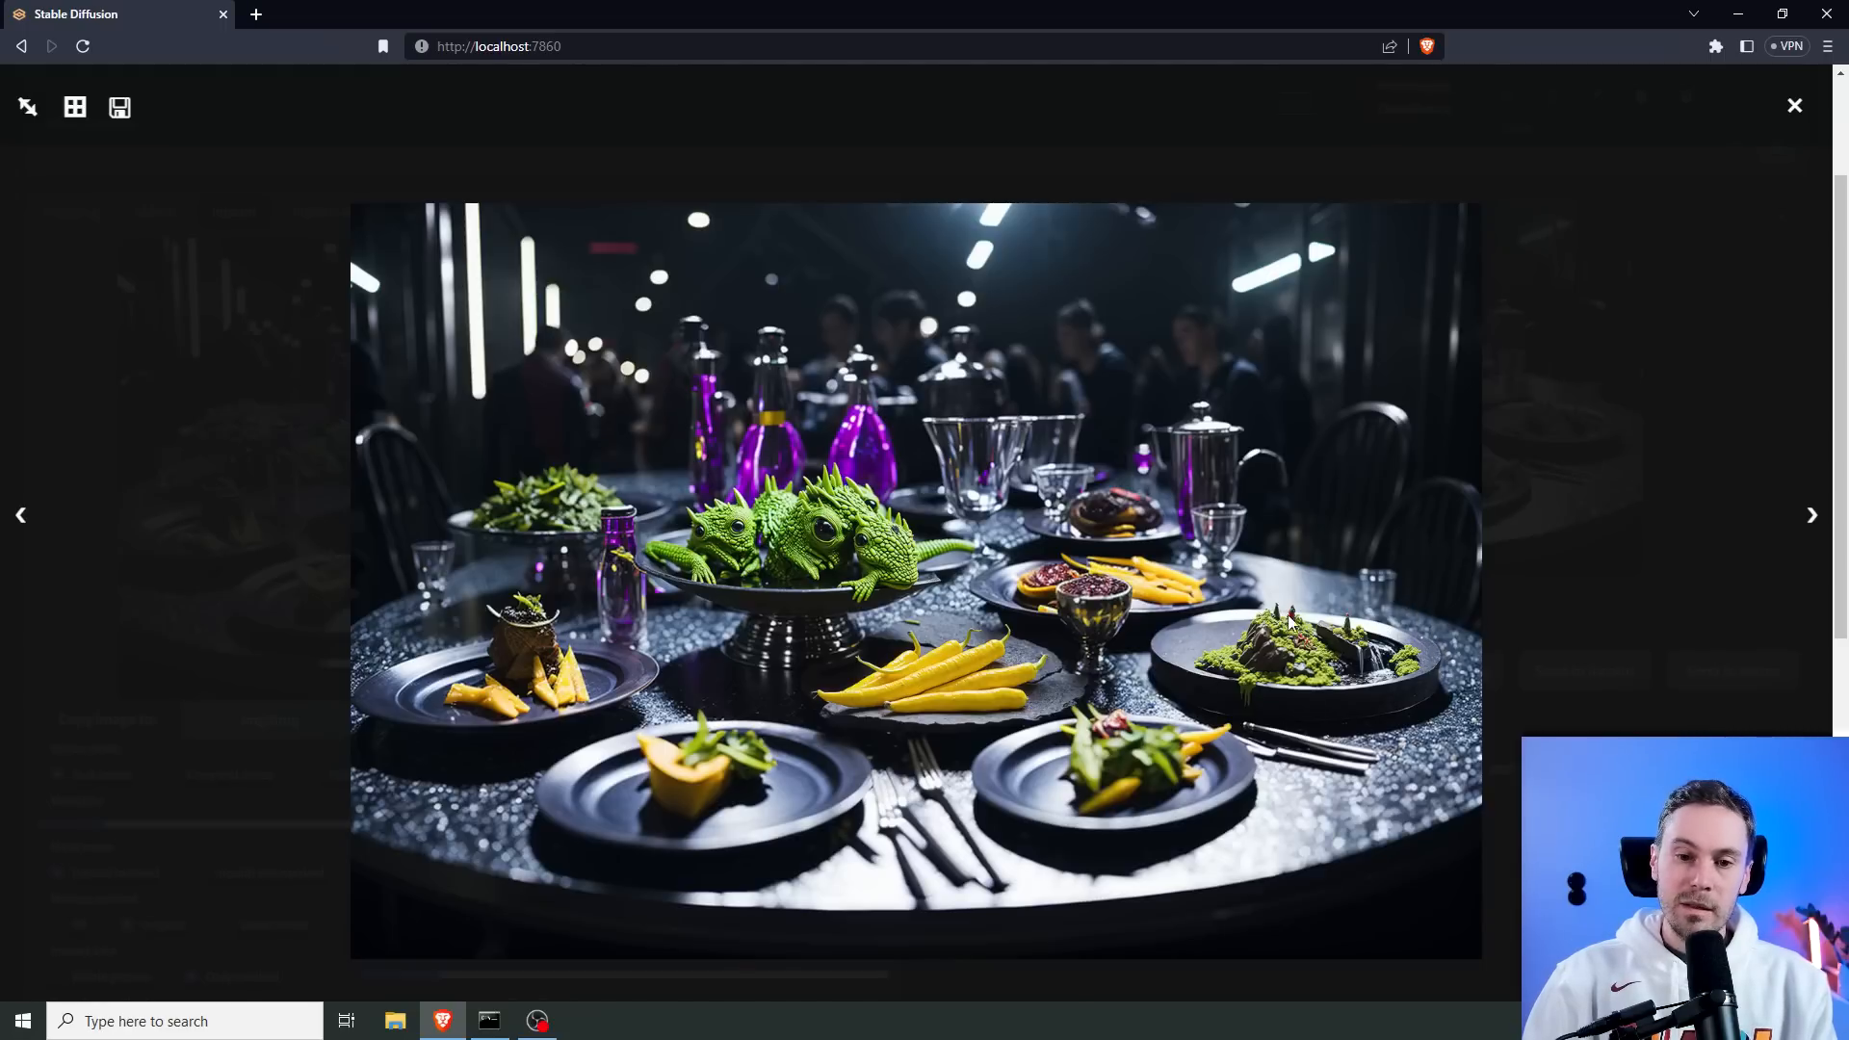
scroll(1337, 639, "down", 1)
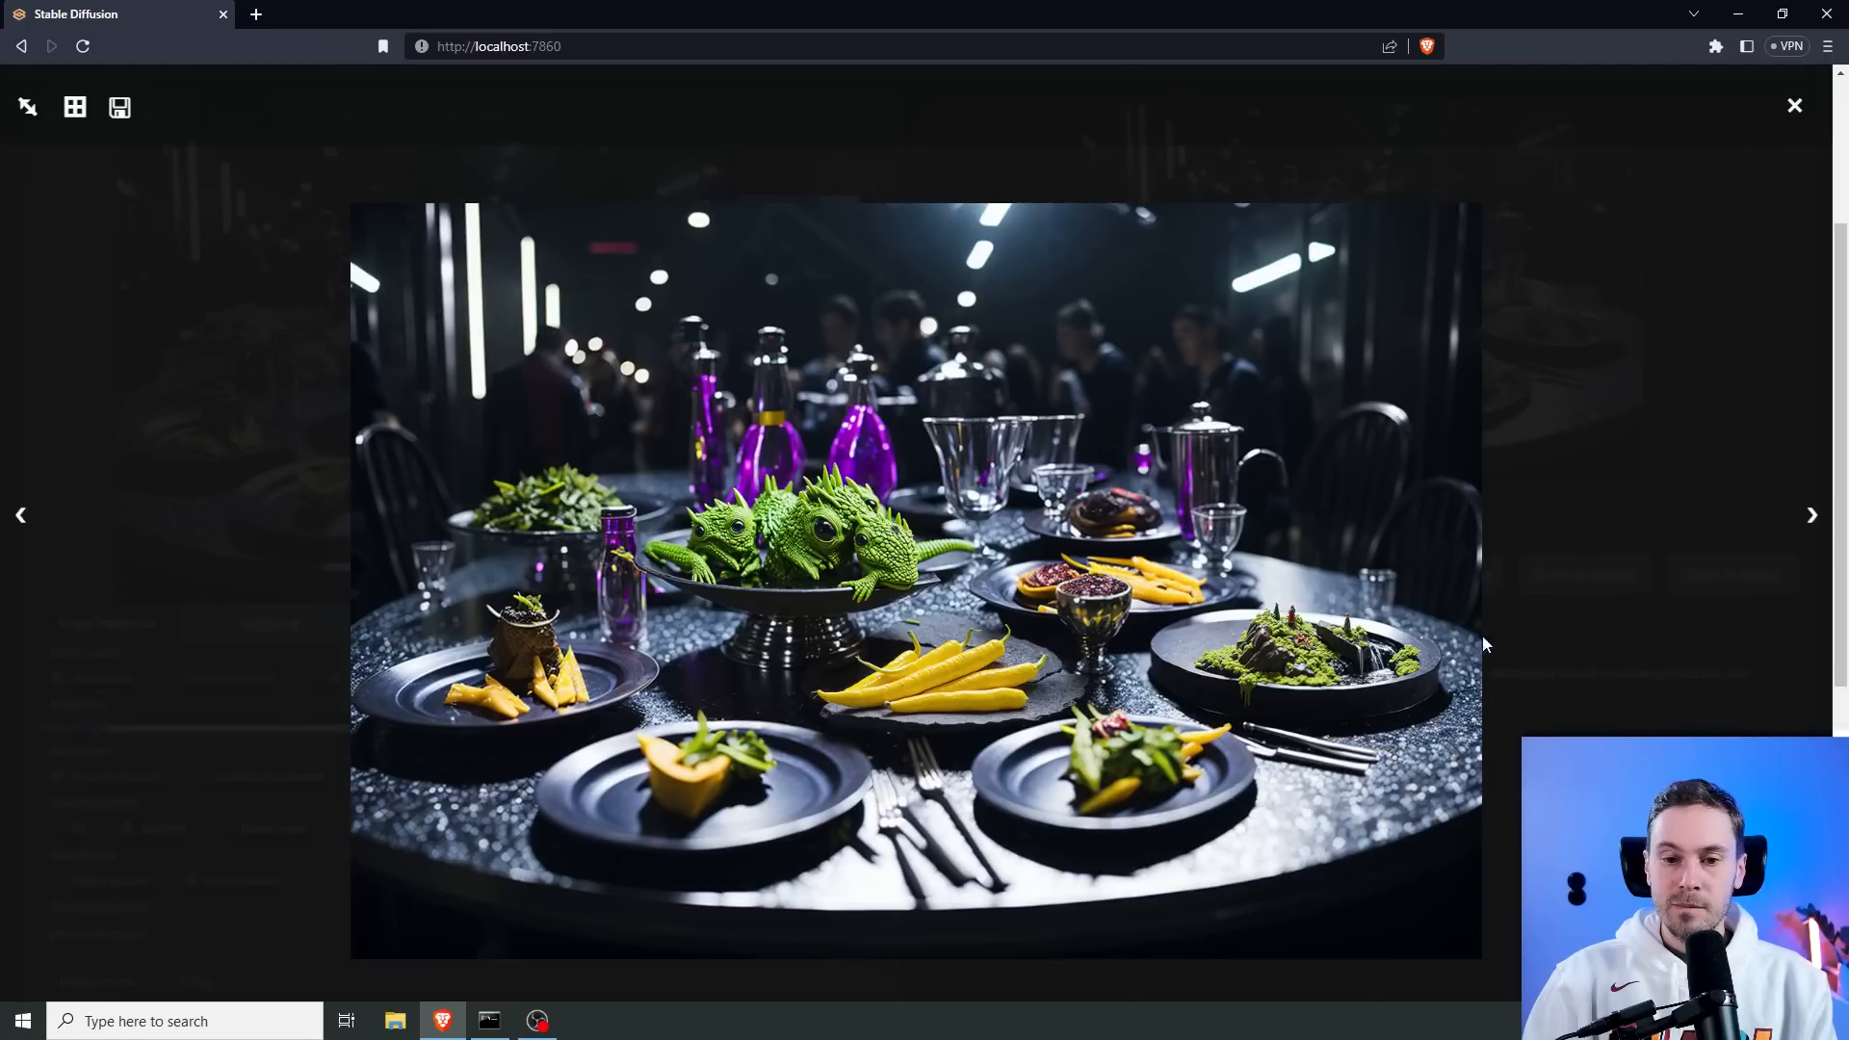
scroll(1541, 651, "up", 1)
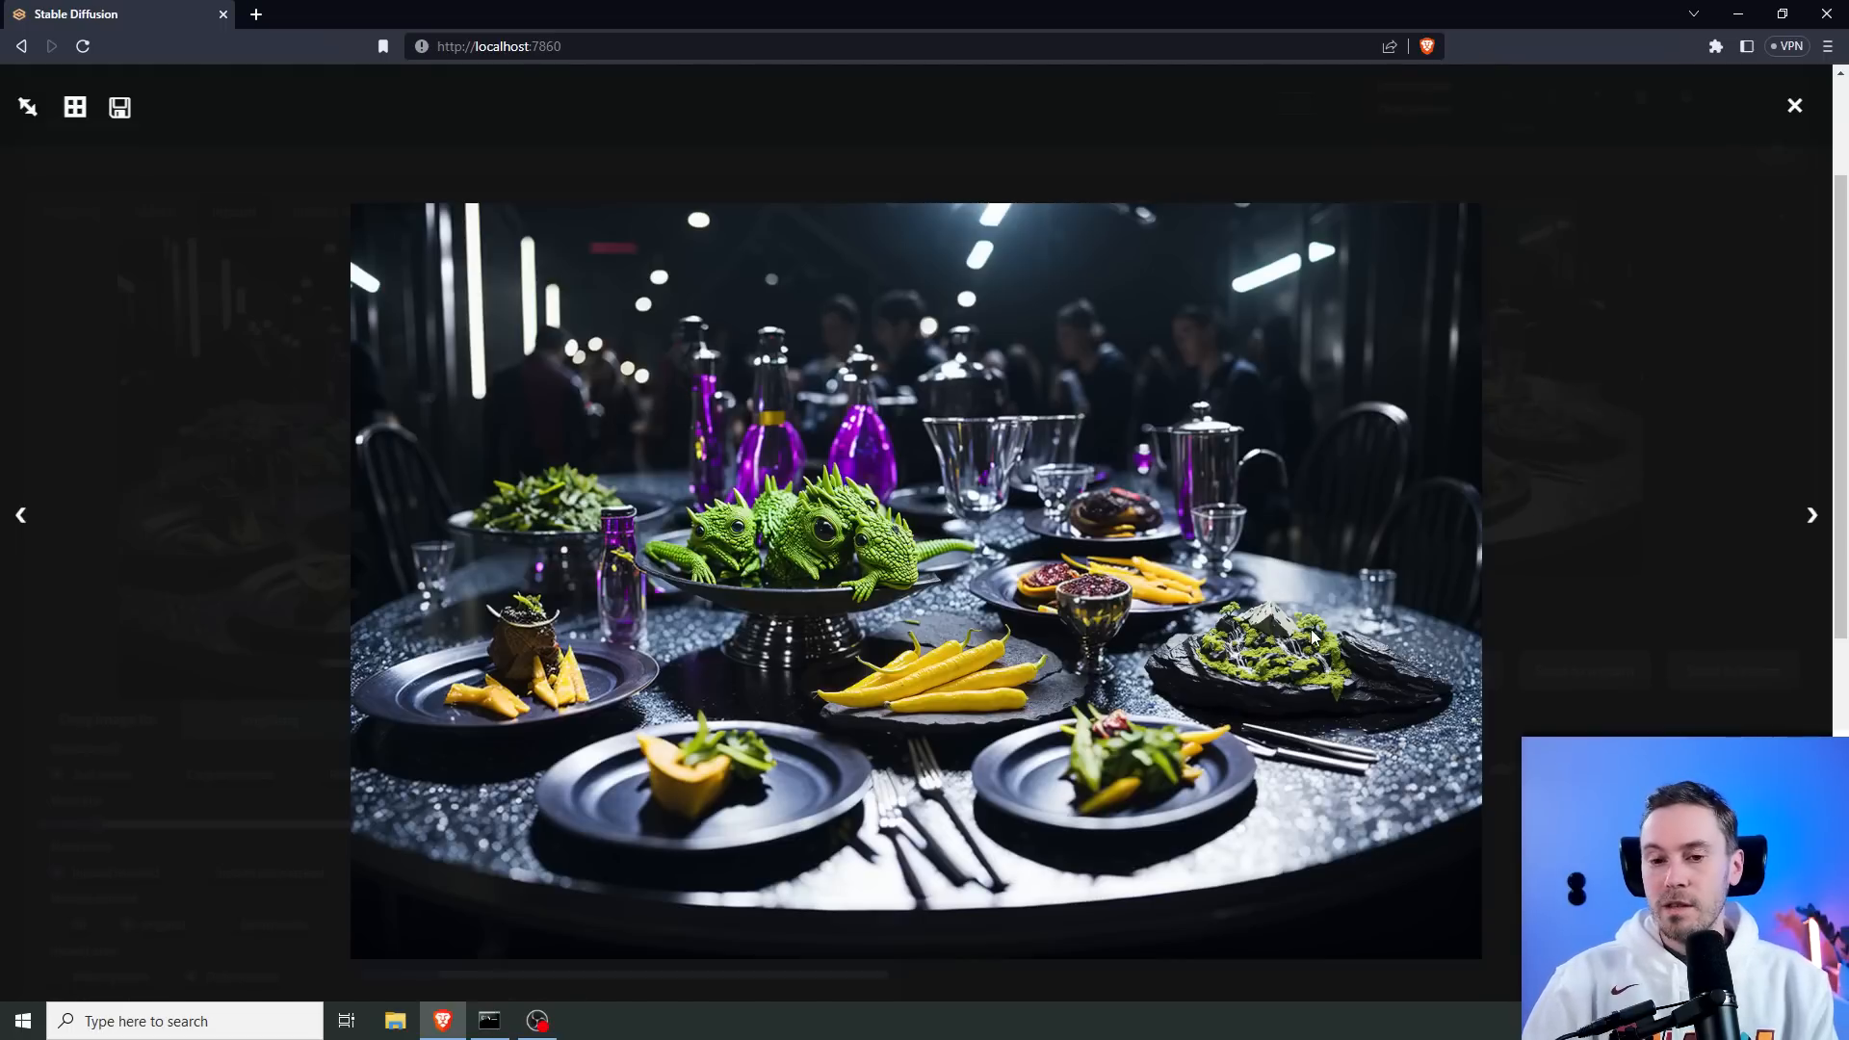
left_click(1794, 106)
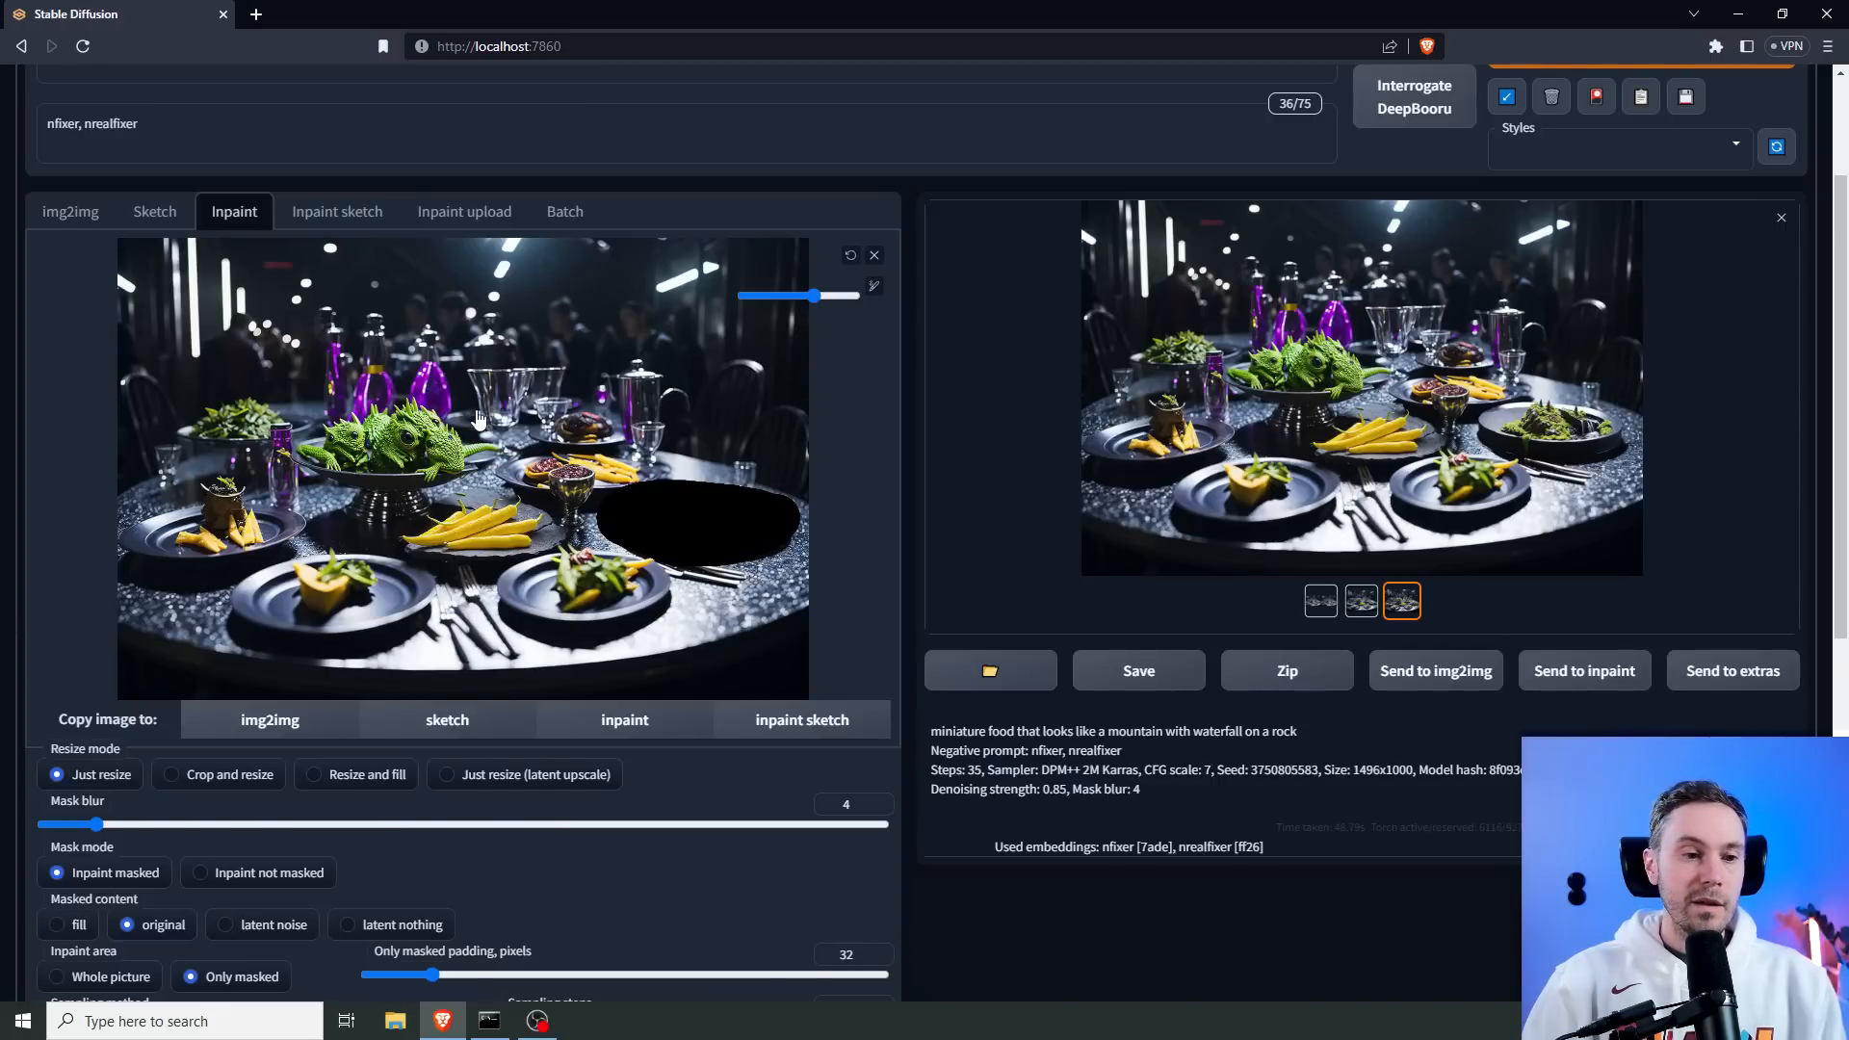
left_click(851, 257)
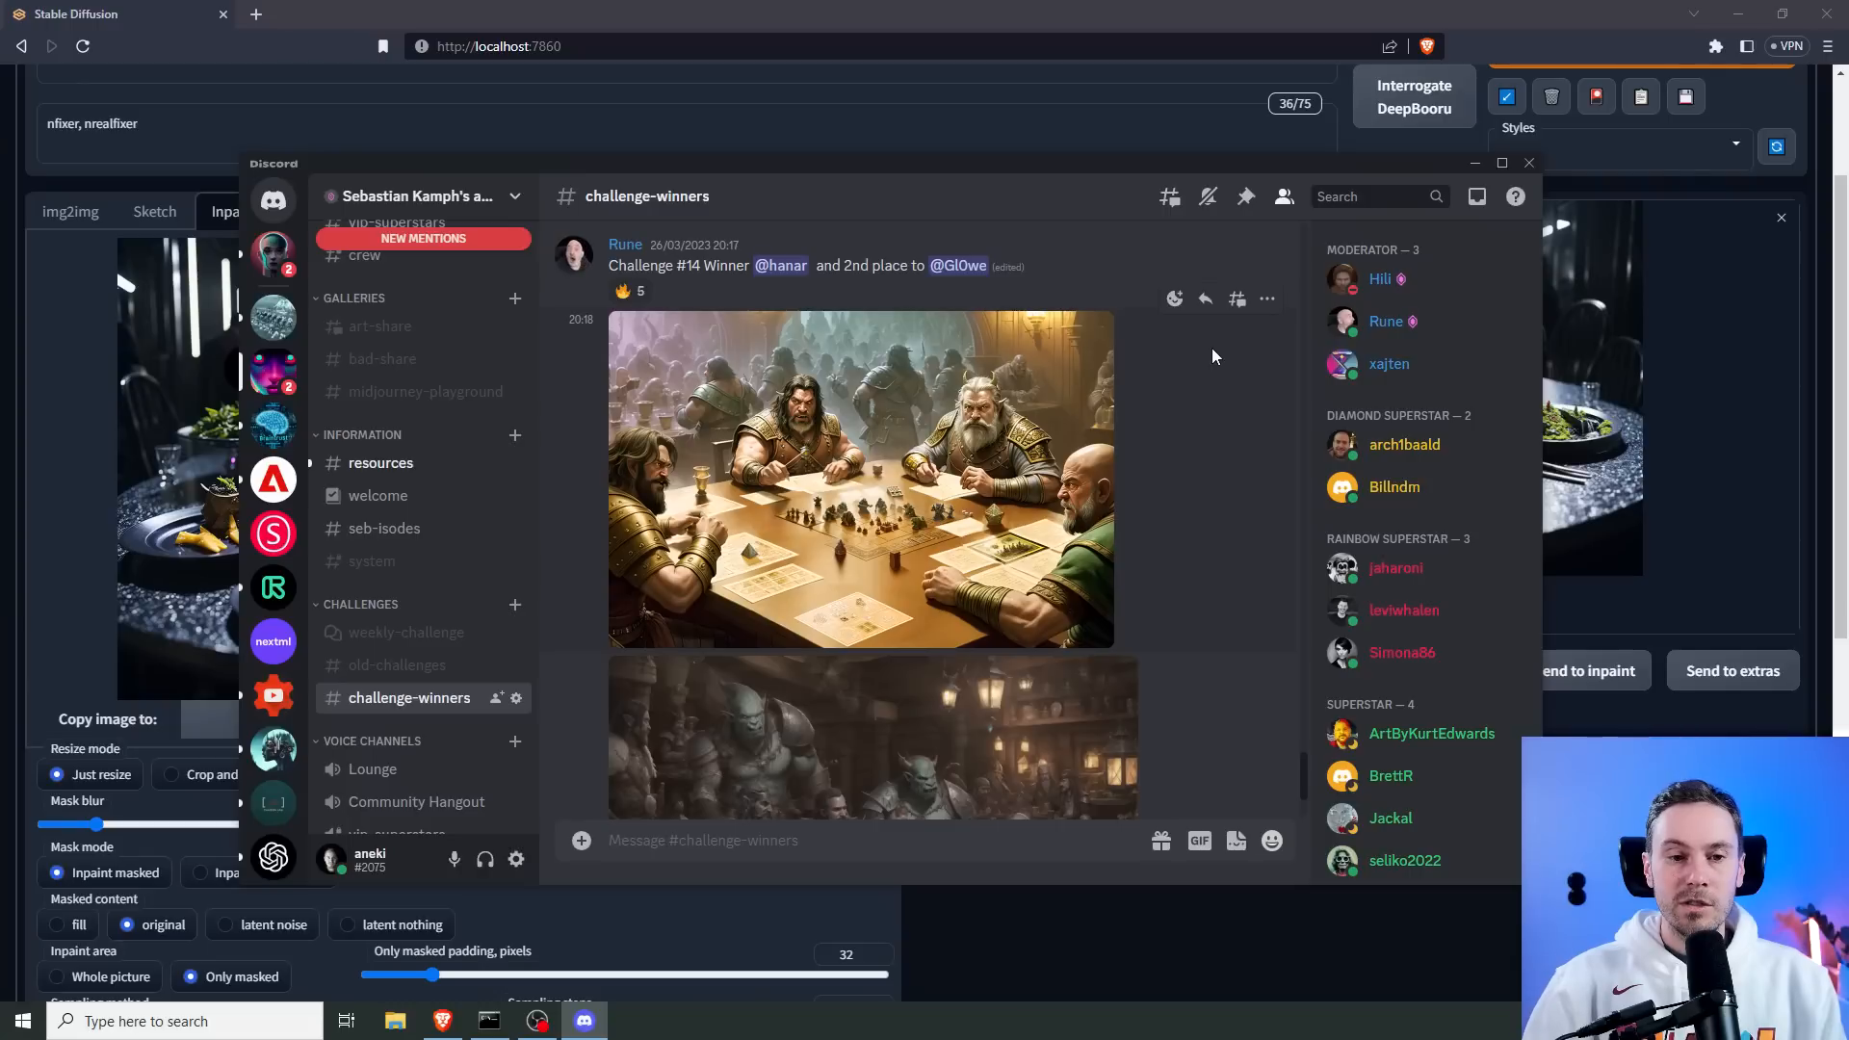
Switch to Discord, view both Challenge #14 winning images in the challenge-winners channel at full size, and return to Stable Diffusion.
left_click(834, 414)
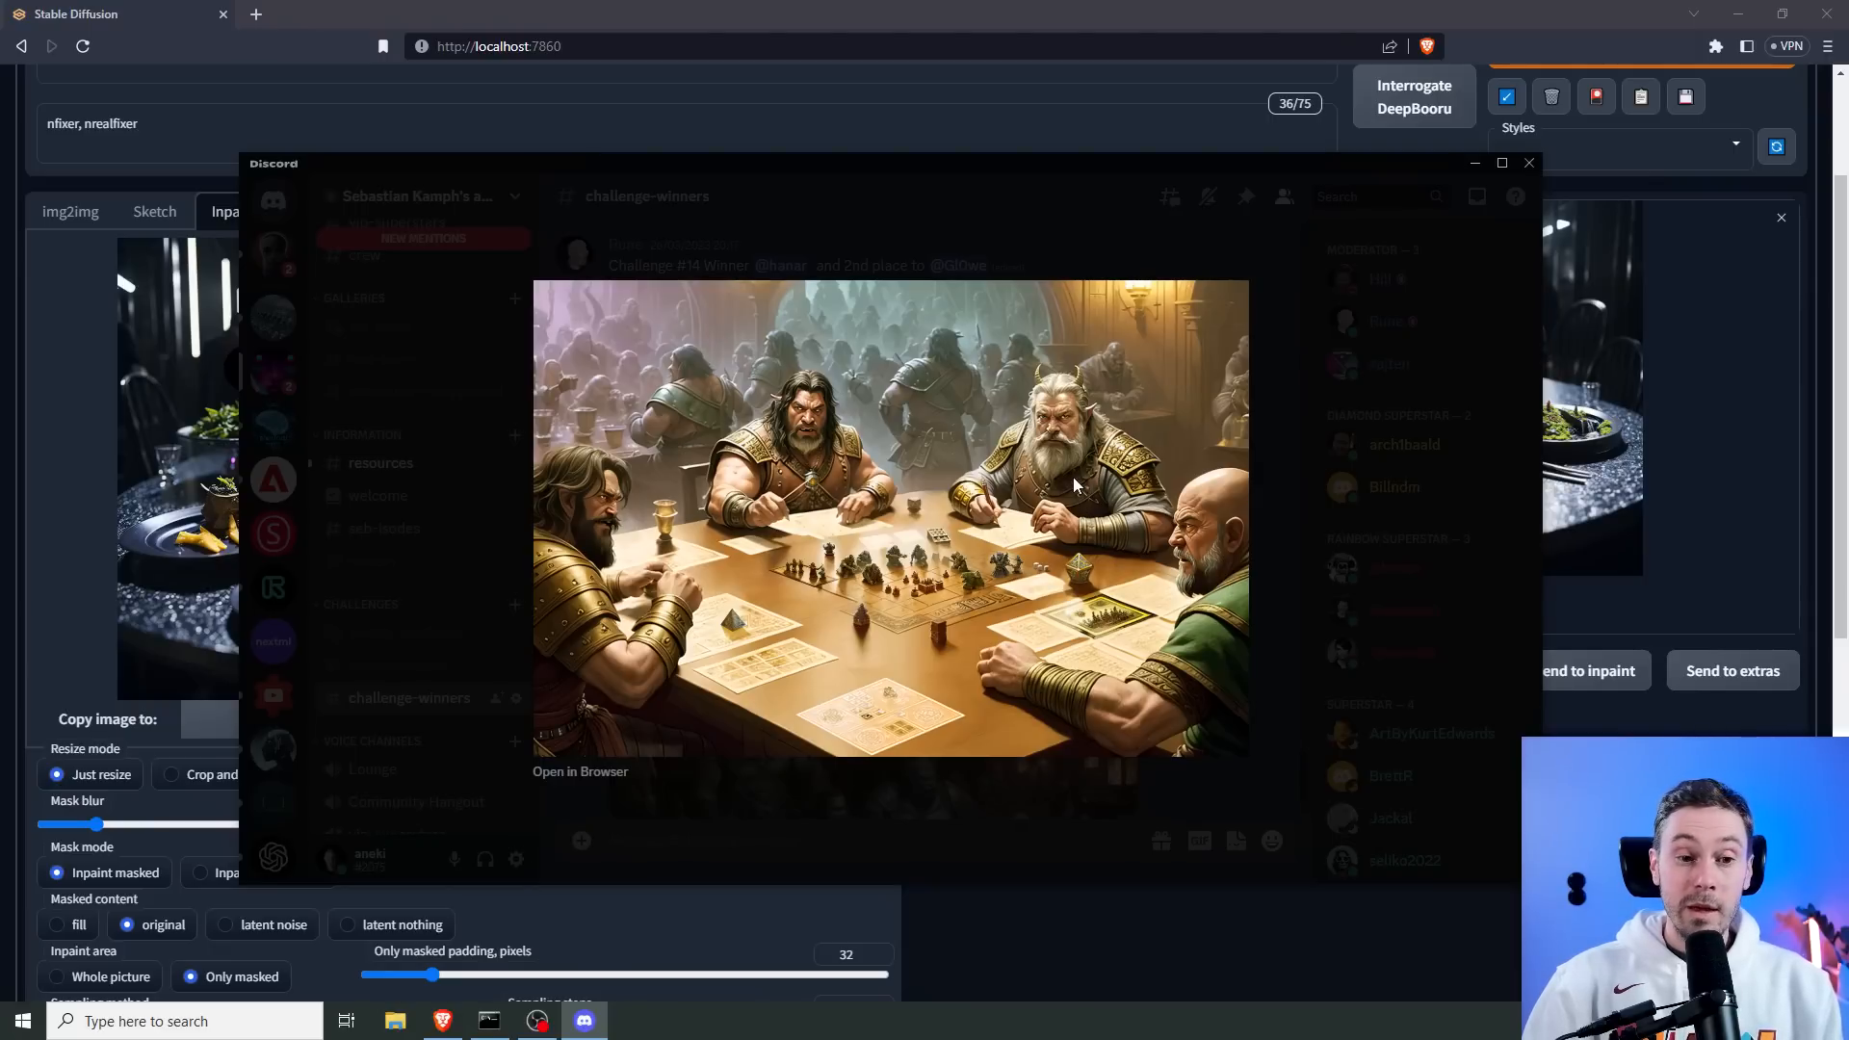
key("Escape")
scroll(1026, 551, "down", 2)
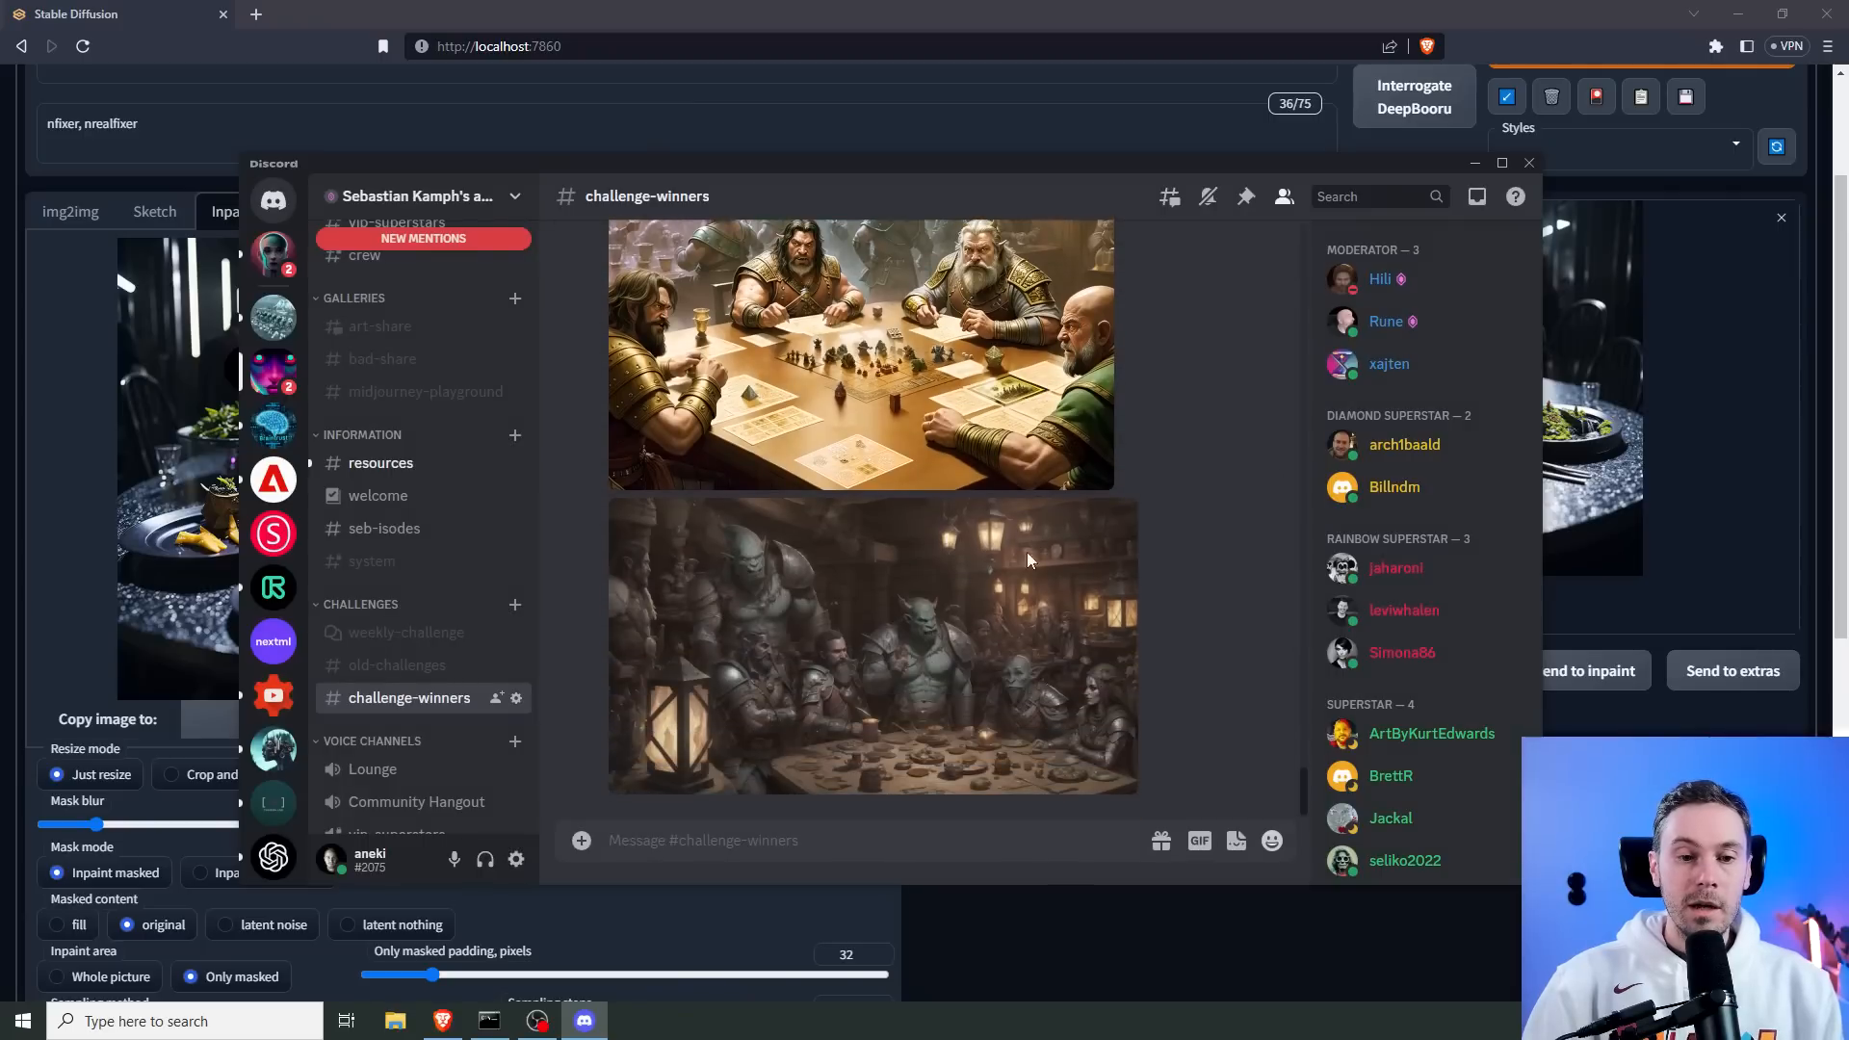
left_click(849, 580)
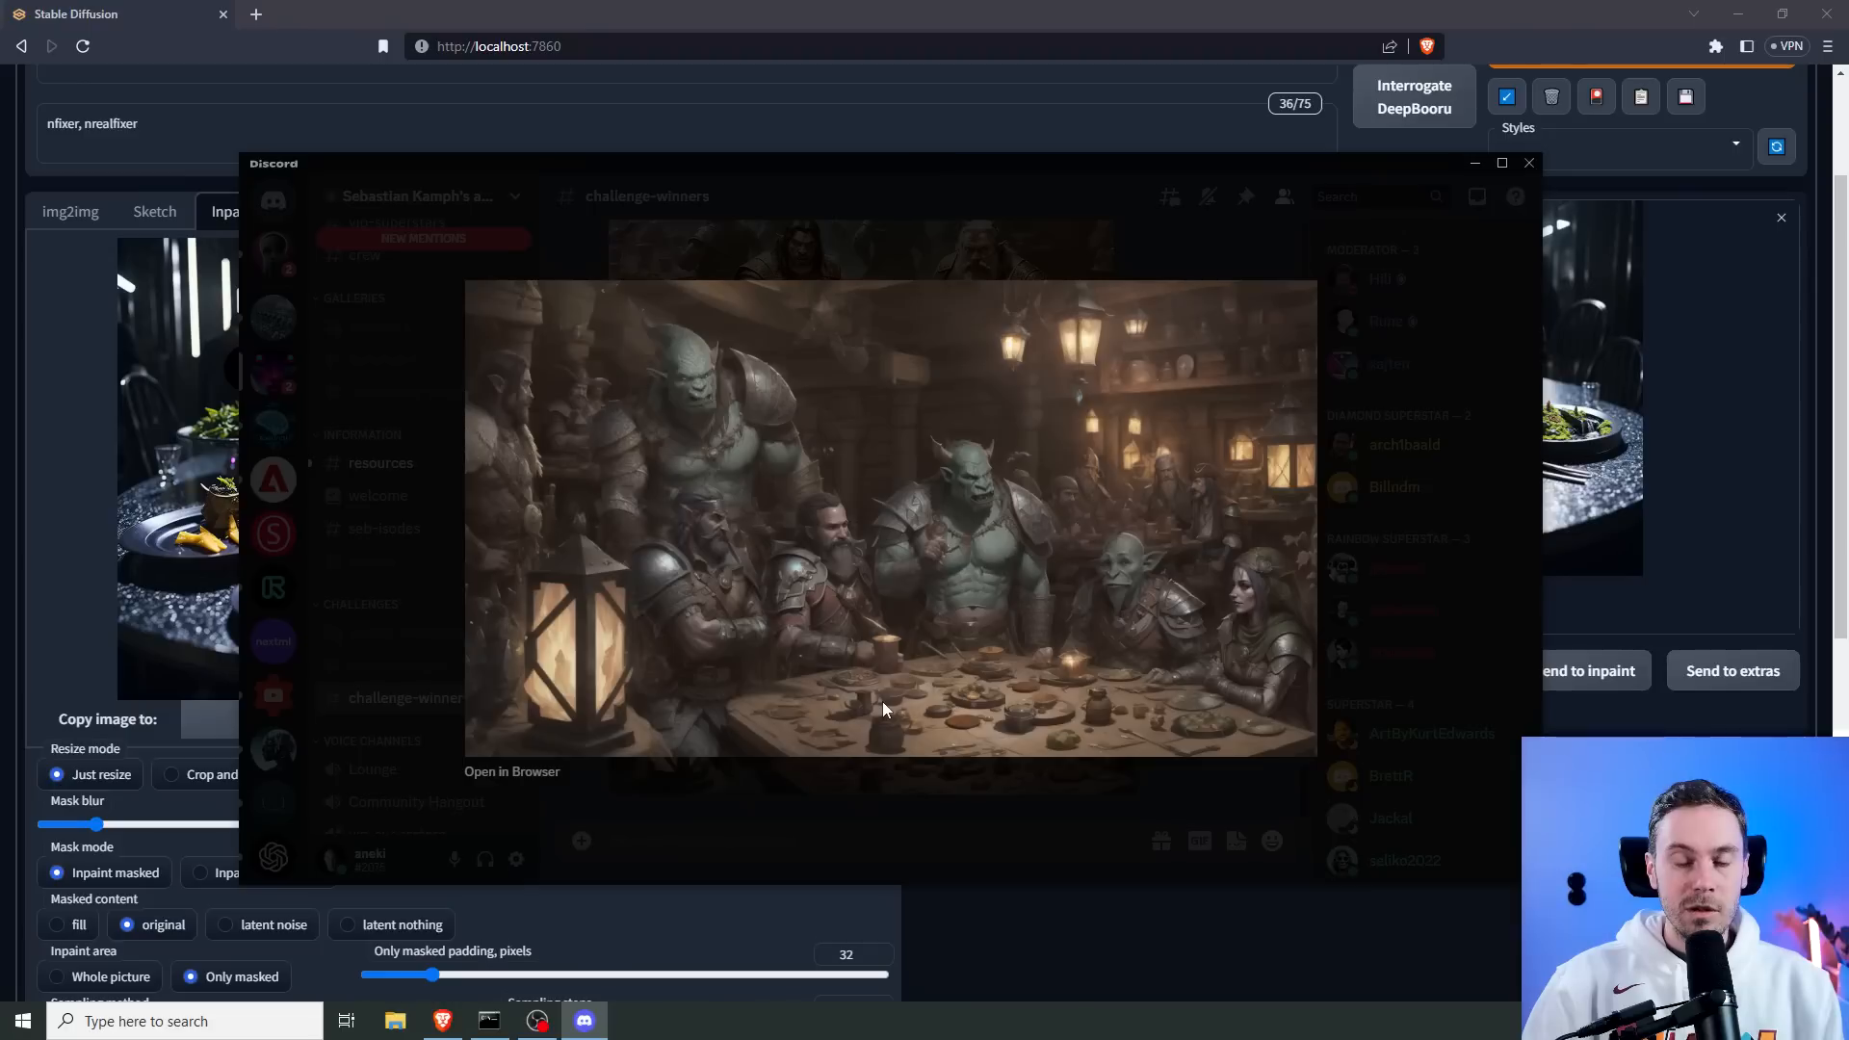
left_click(948, 782)
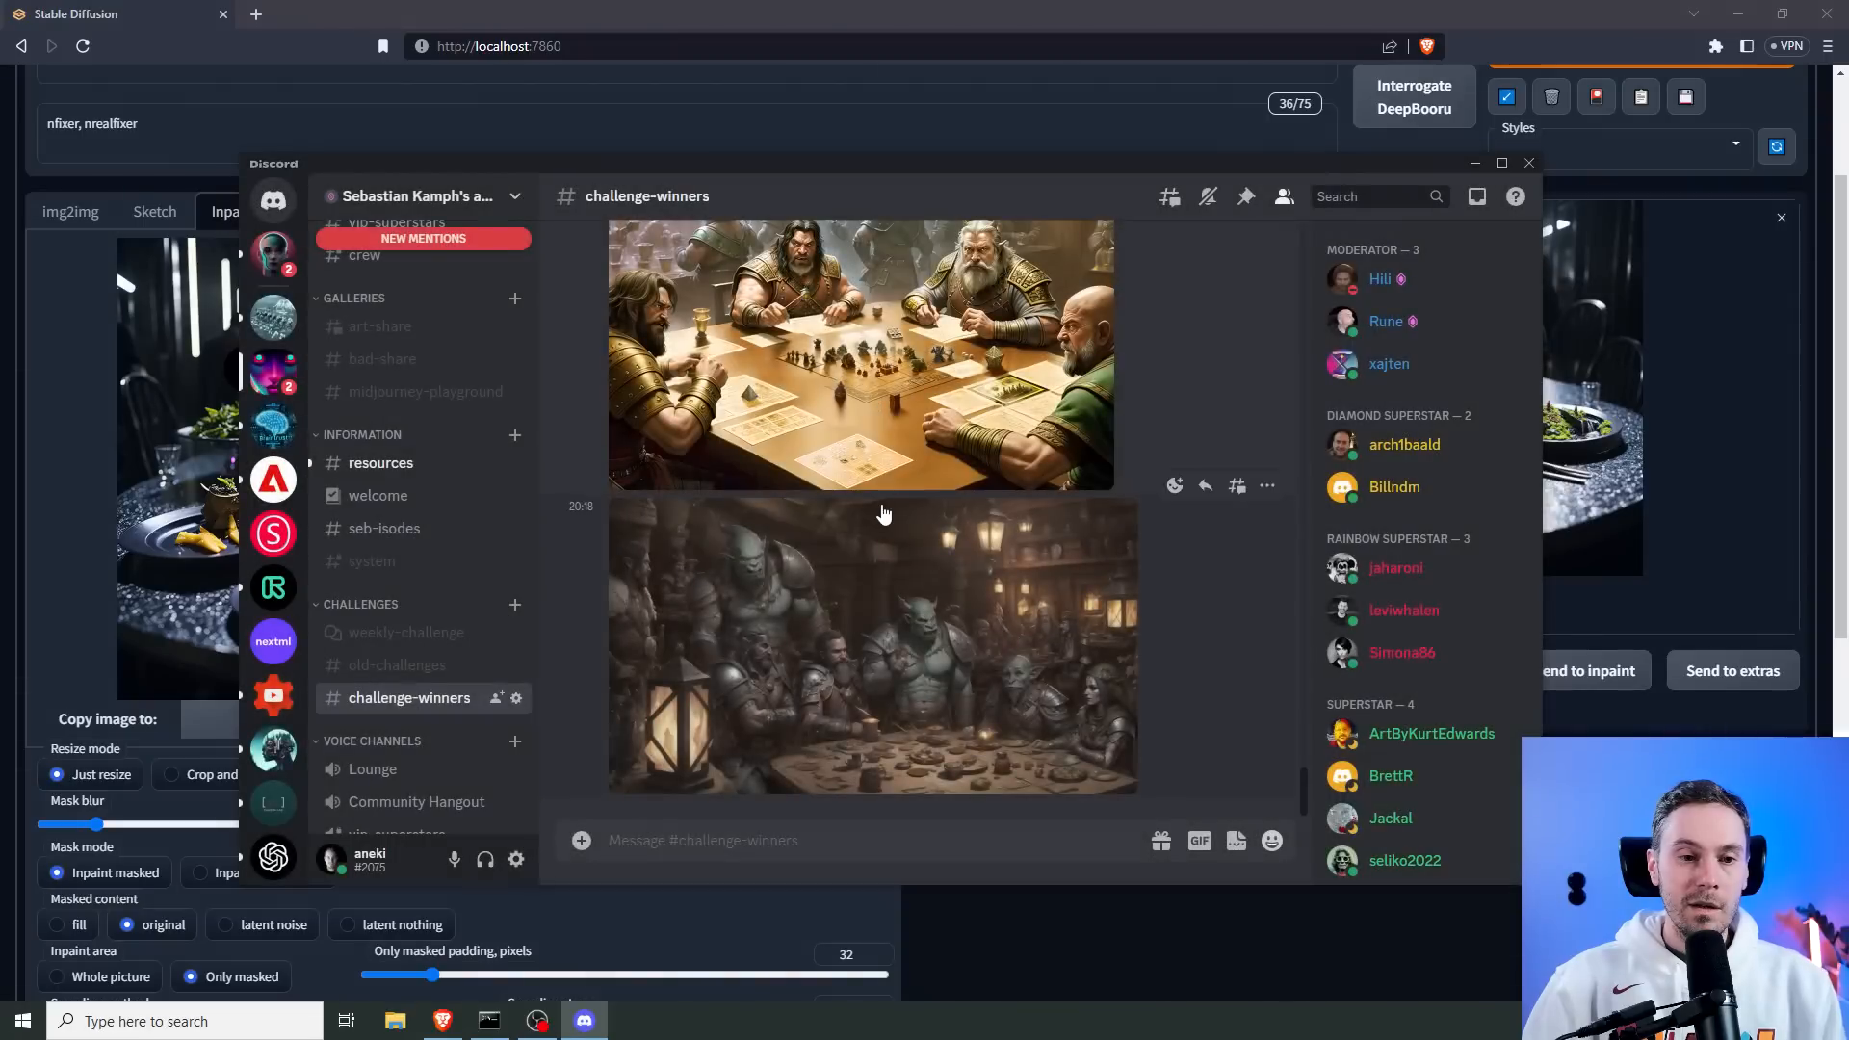
left_click(840, 8)
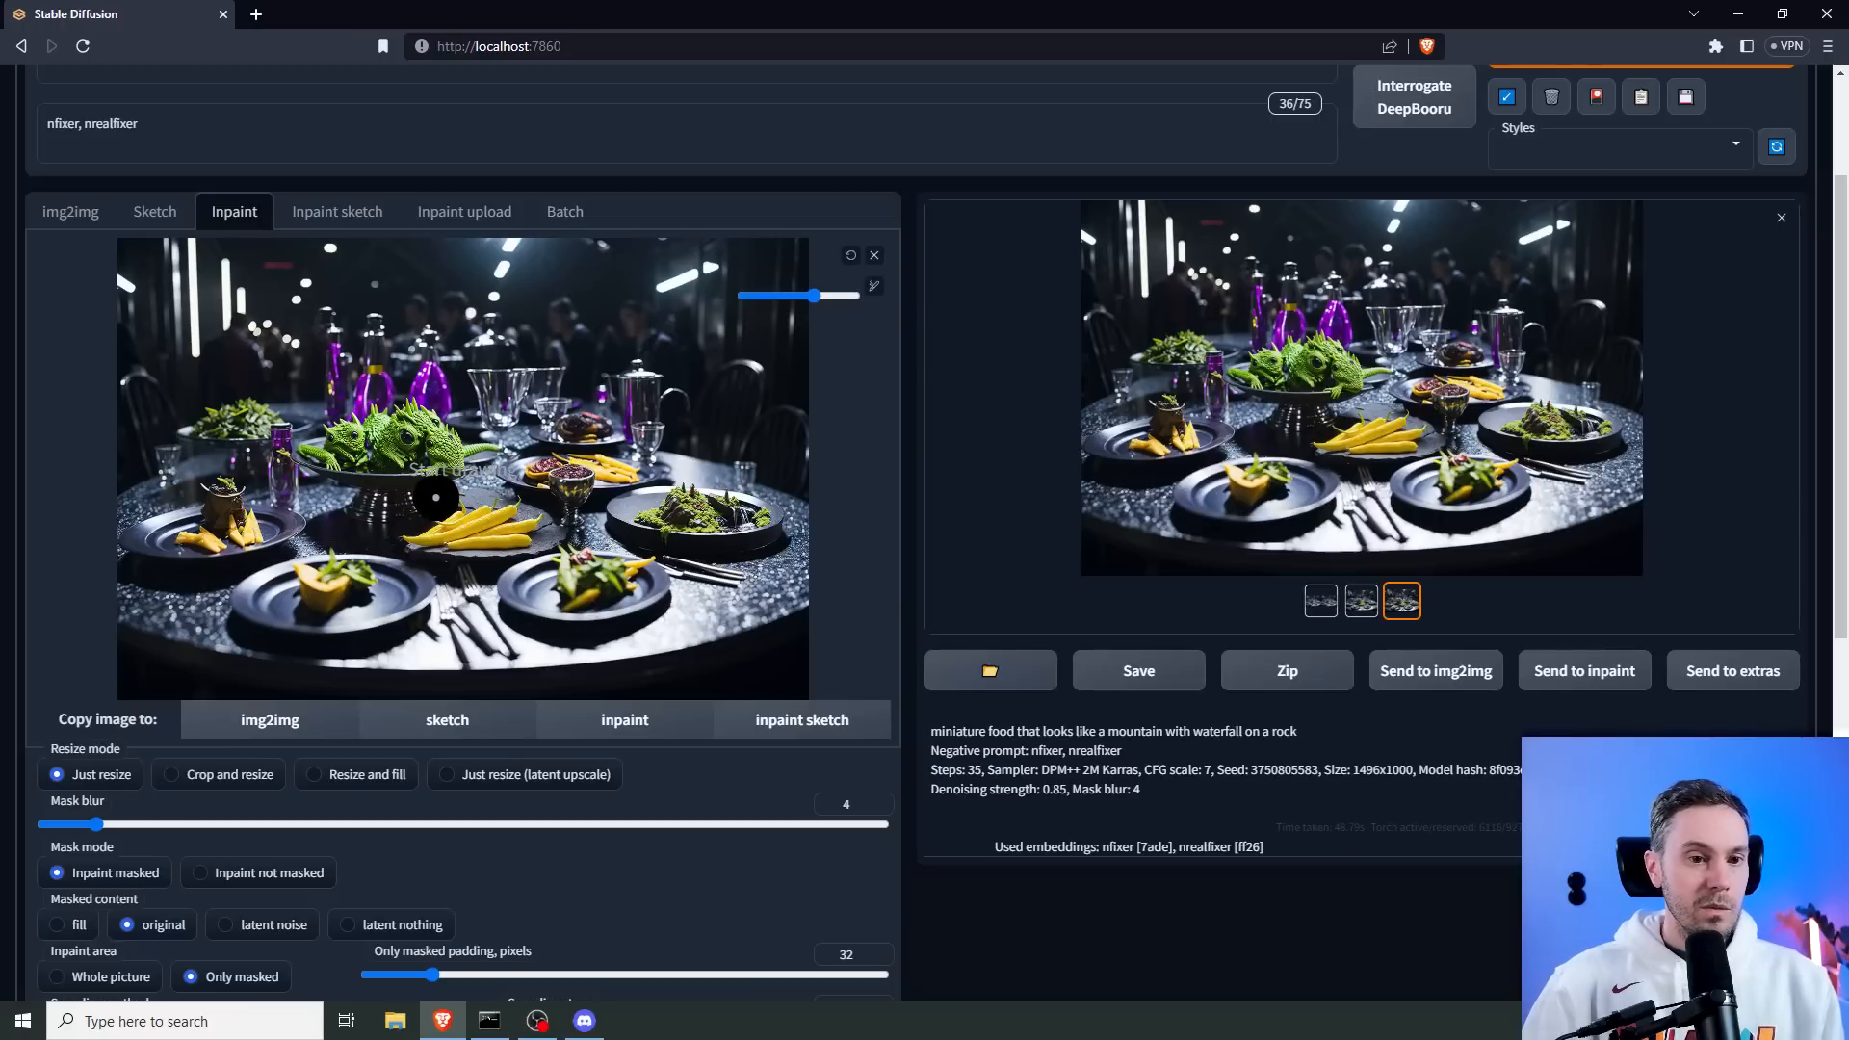
Mask the plate with the brown tower dish at the table's left side and replace "mountain" with "volcano" in the prompt.
mouse_move(265, 537)
left_mouse_down()
mouse_move(289, 525)
mouse_move(221, 492)
mouse_move(135, 554)
left_mouse_up()
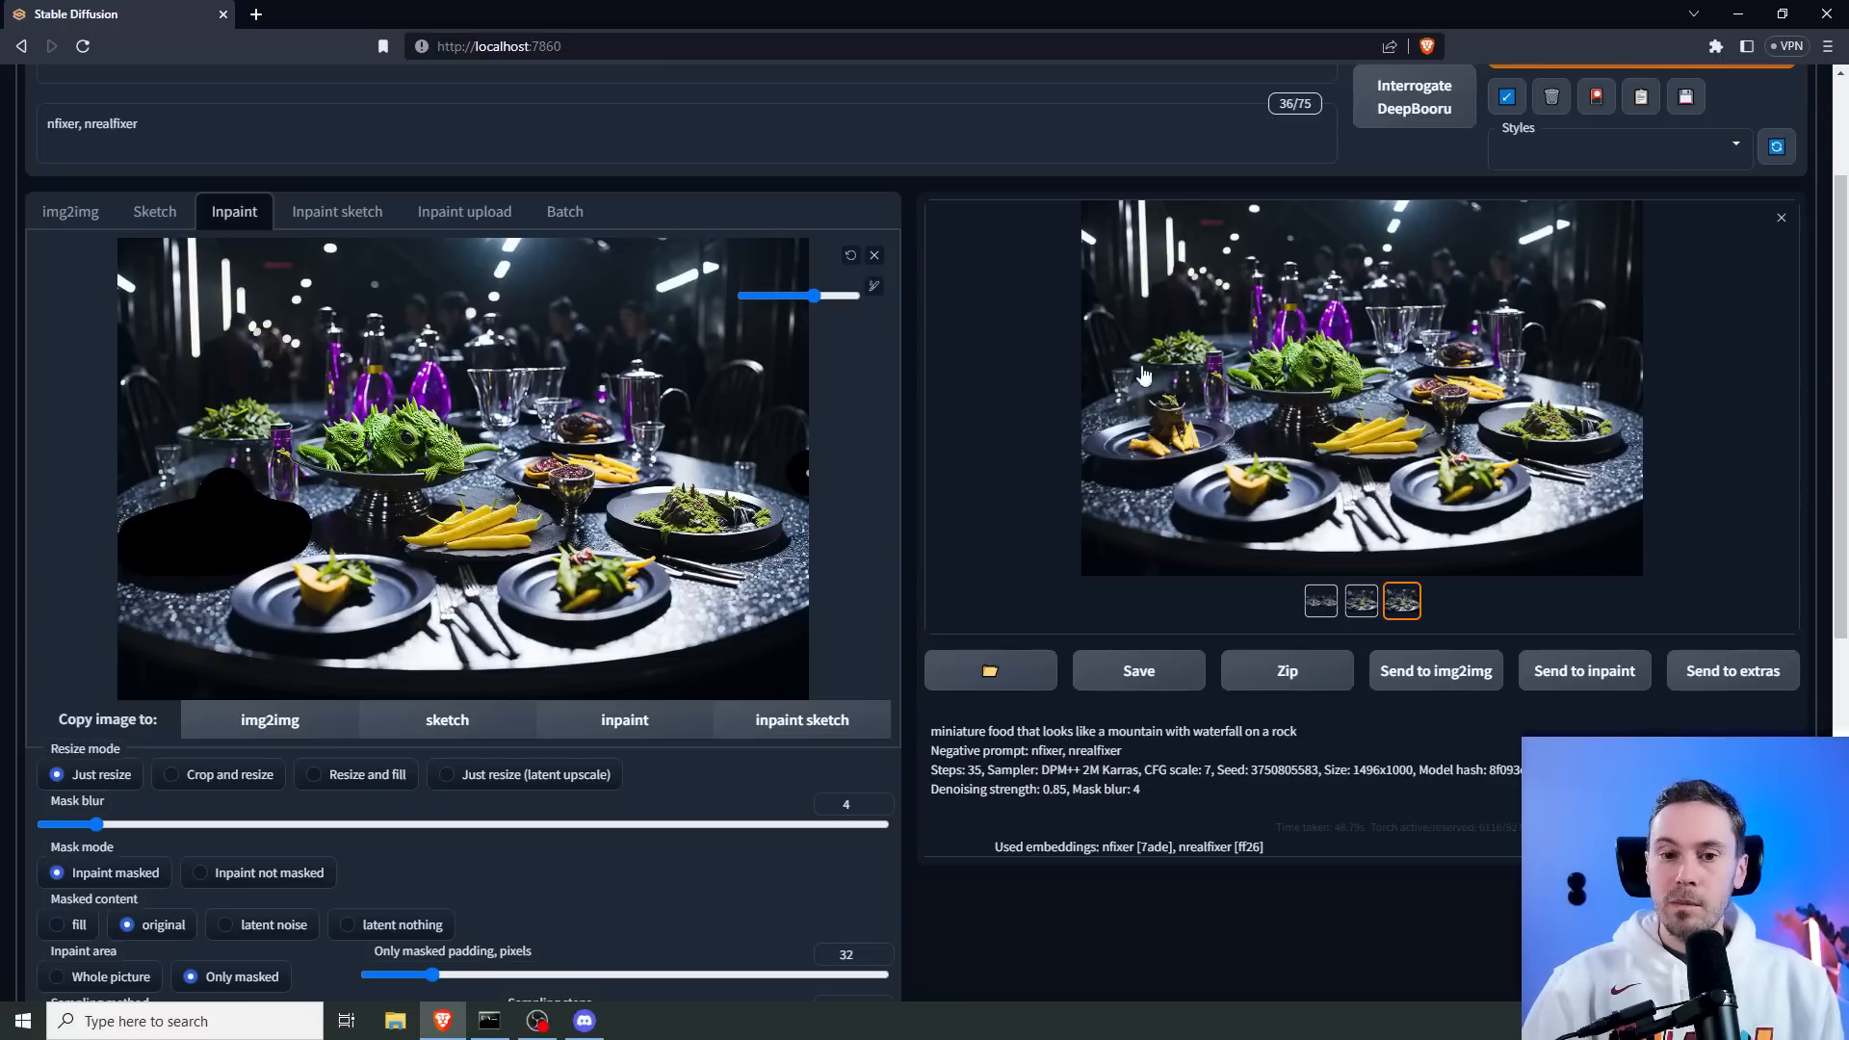
scroll(193, 221, "up", 2)
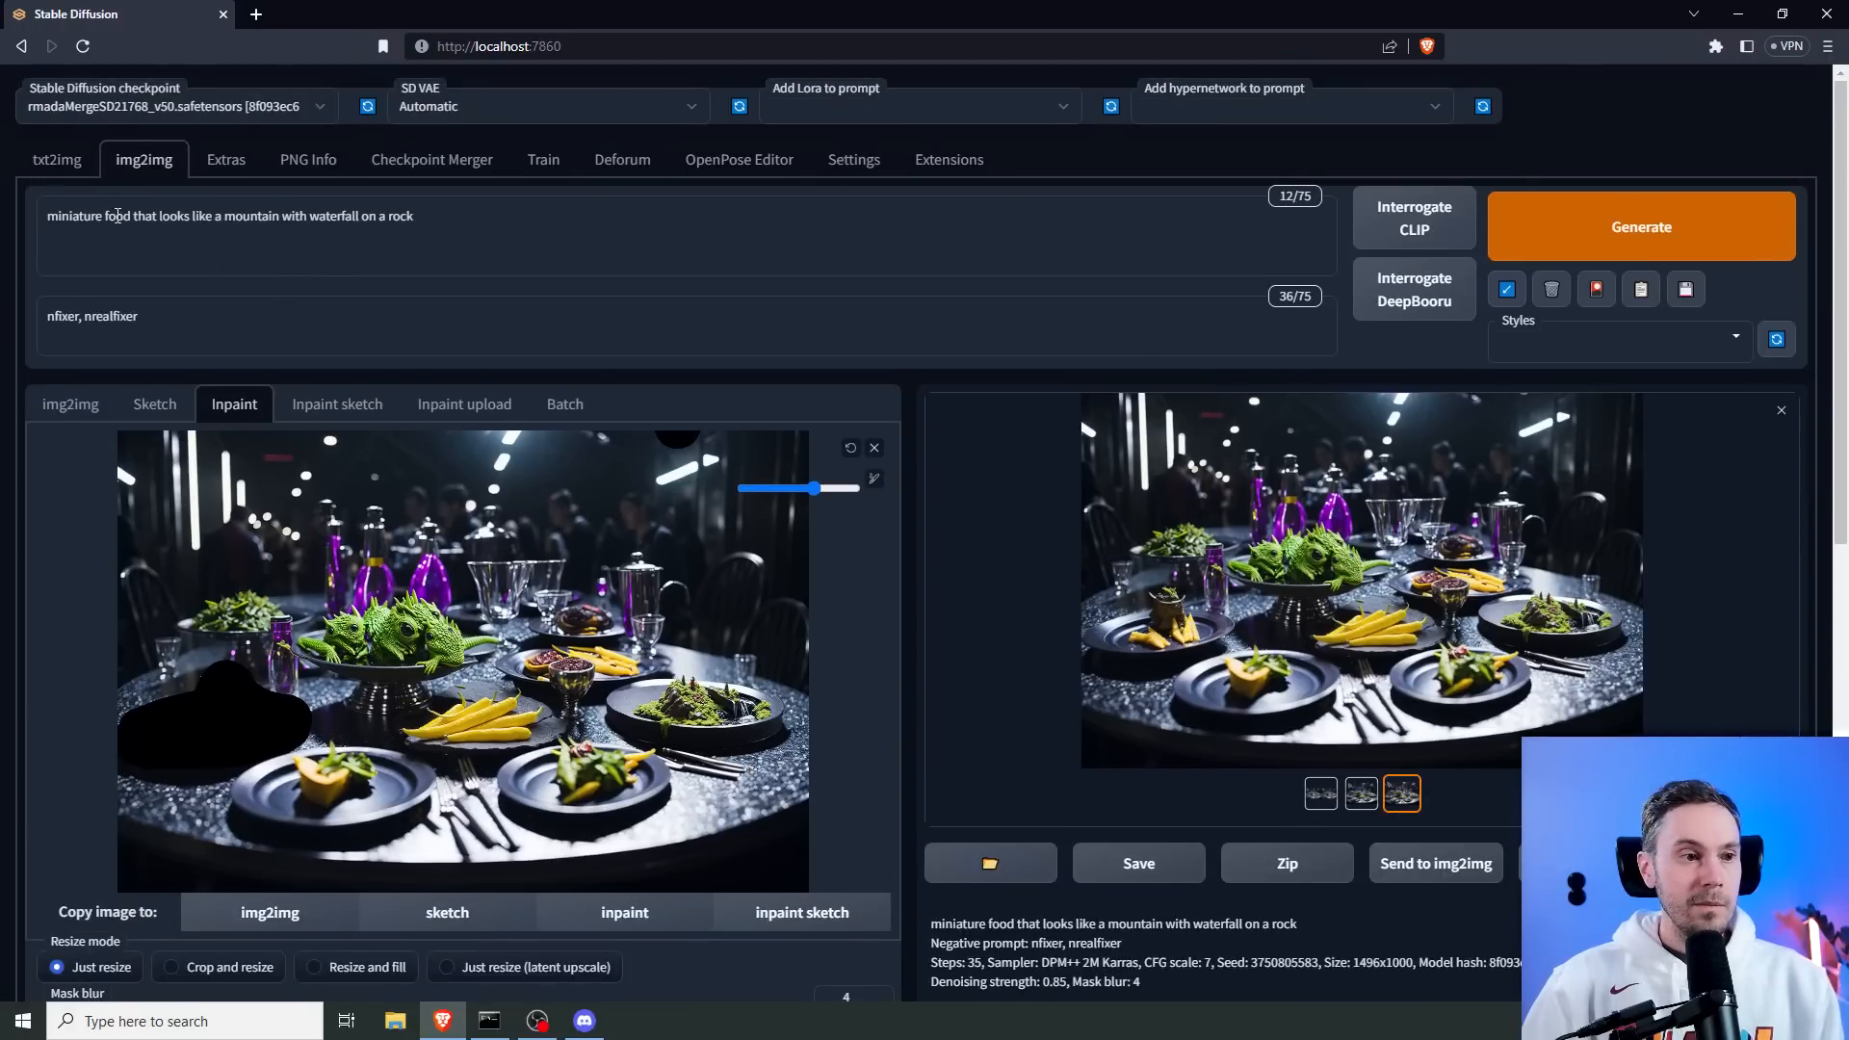
double_click(248, 217)
type("volcano")
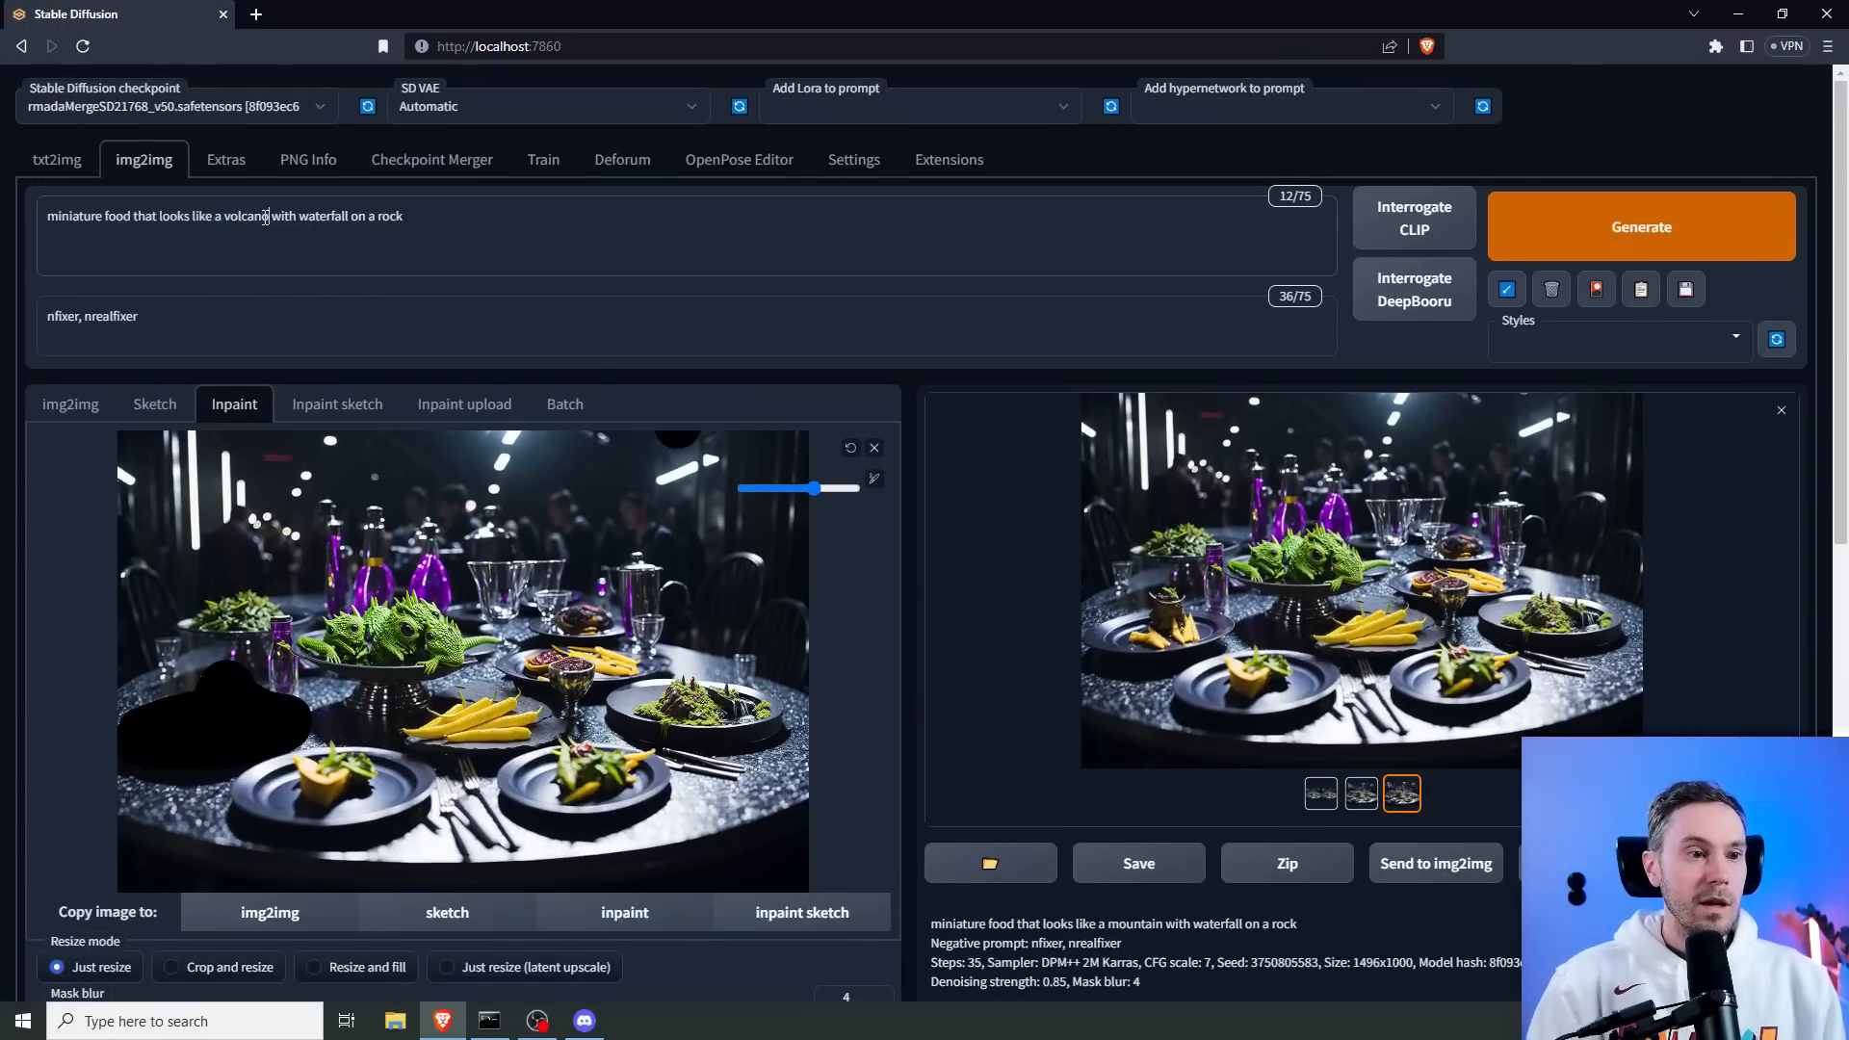
Replace "waterfall" with "chips" in the prompt and generate the volcano inpainting for the masked plate.
double_click(310, 217)
type("chips")
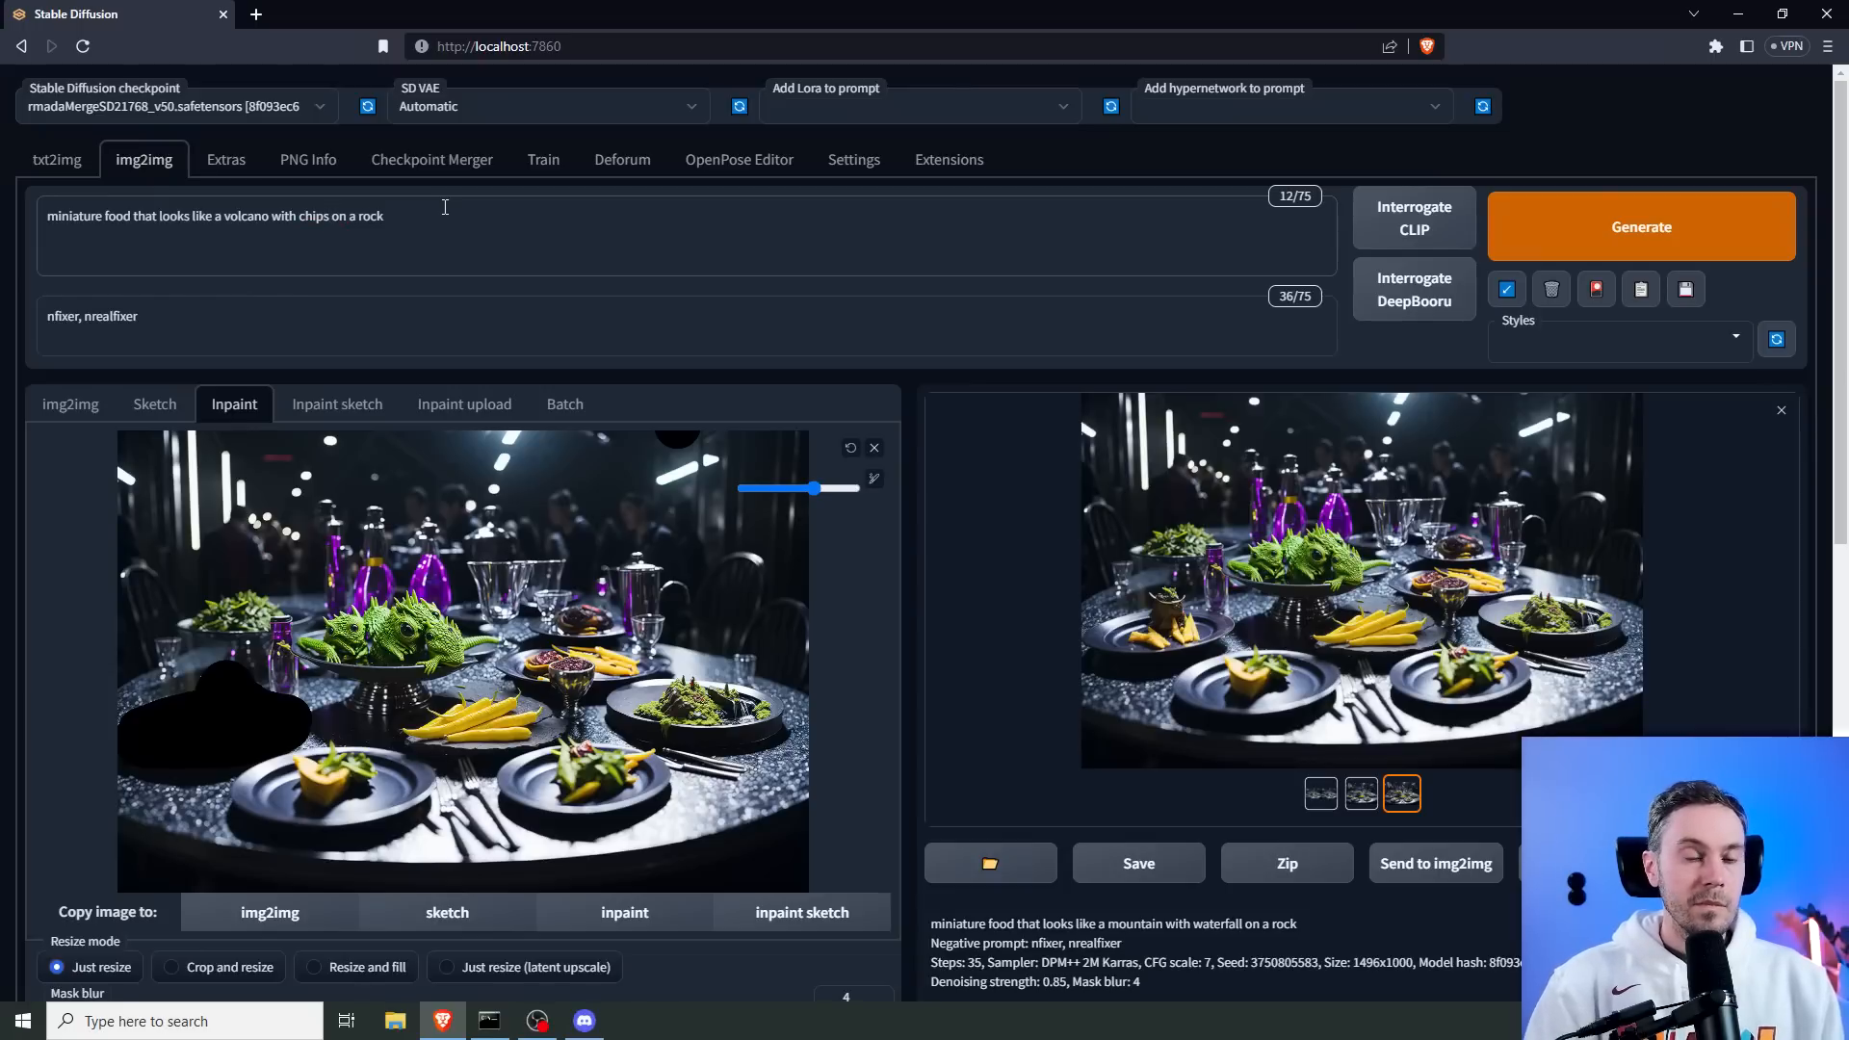
key("ctrl+Return")
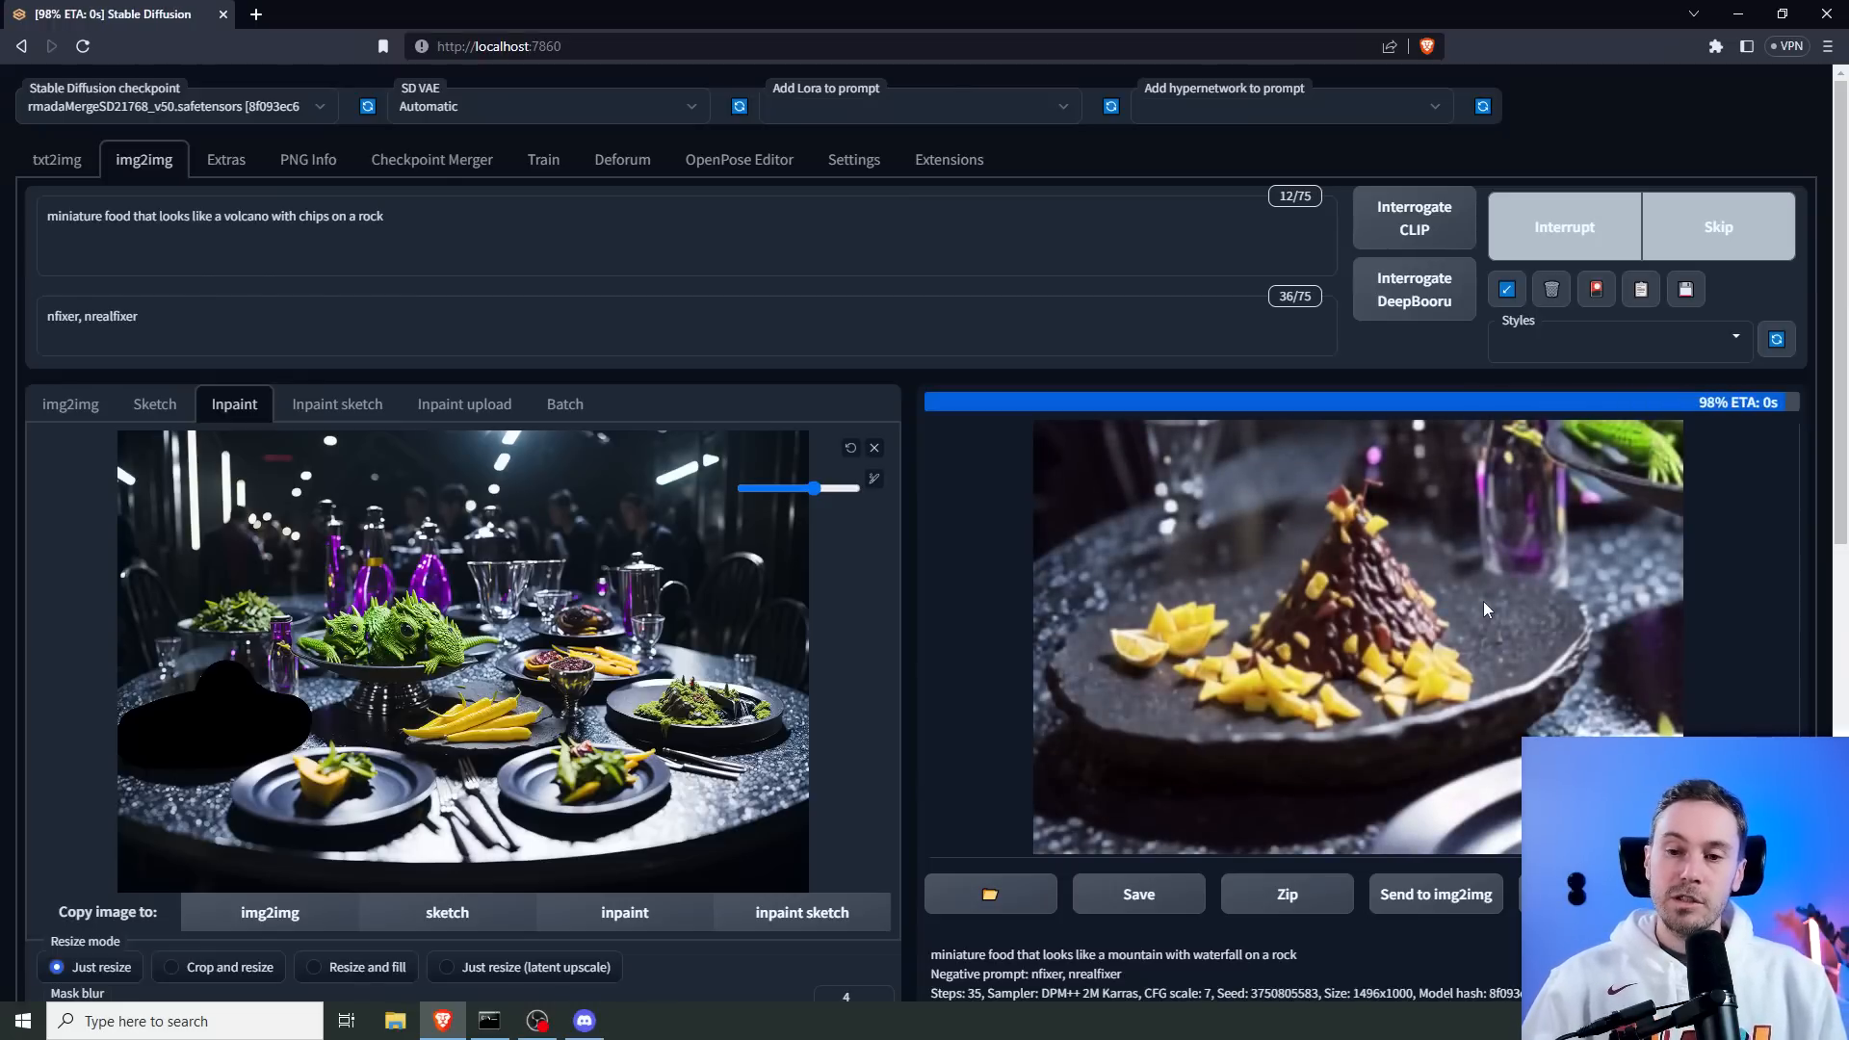
Check the volcano result enlarged, then load it into the inpaint canvas without the old mask and mask the goblet near the centre.
left_click(1172, 607)
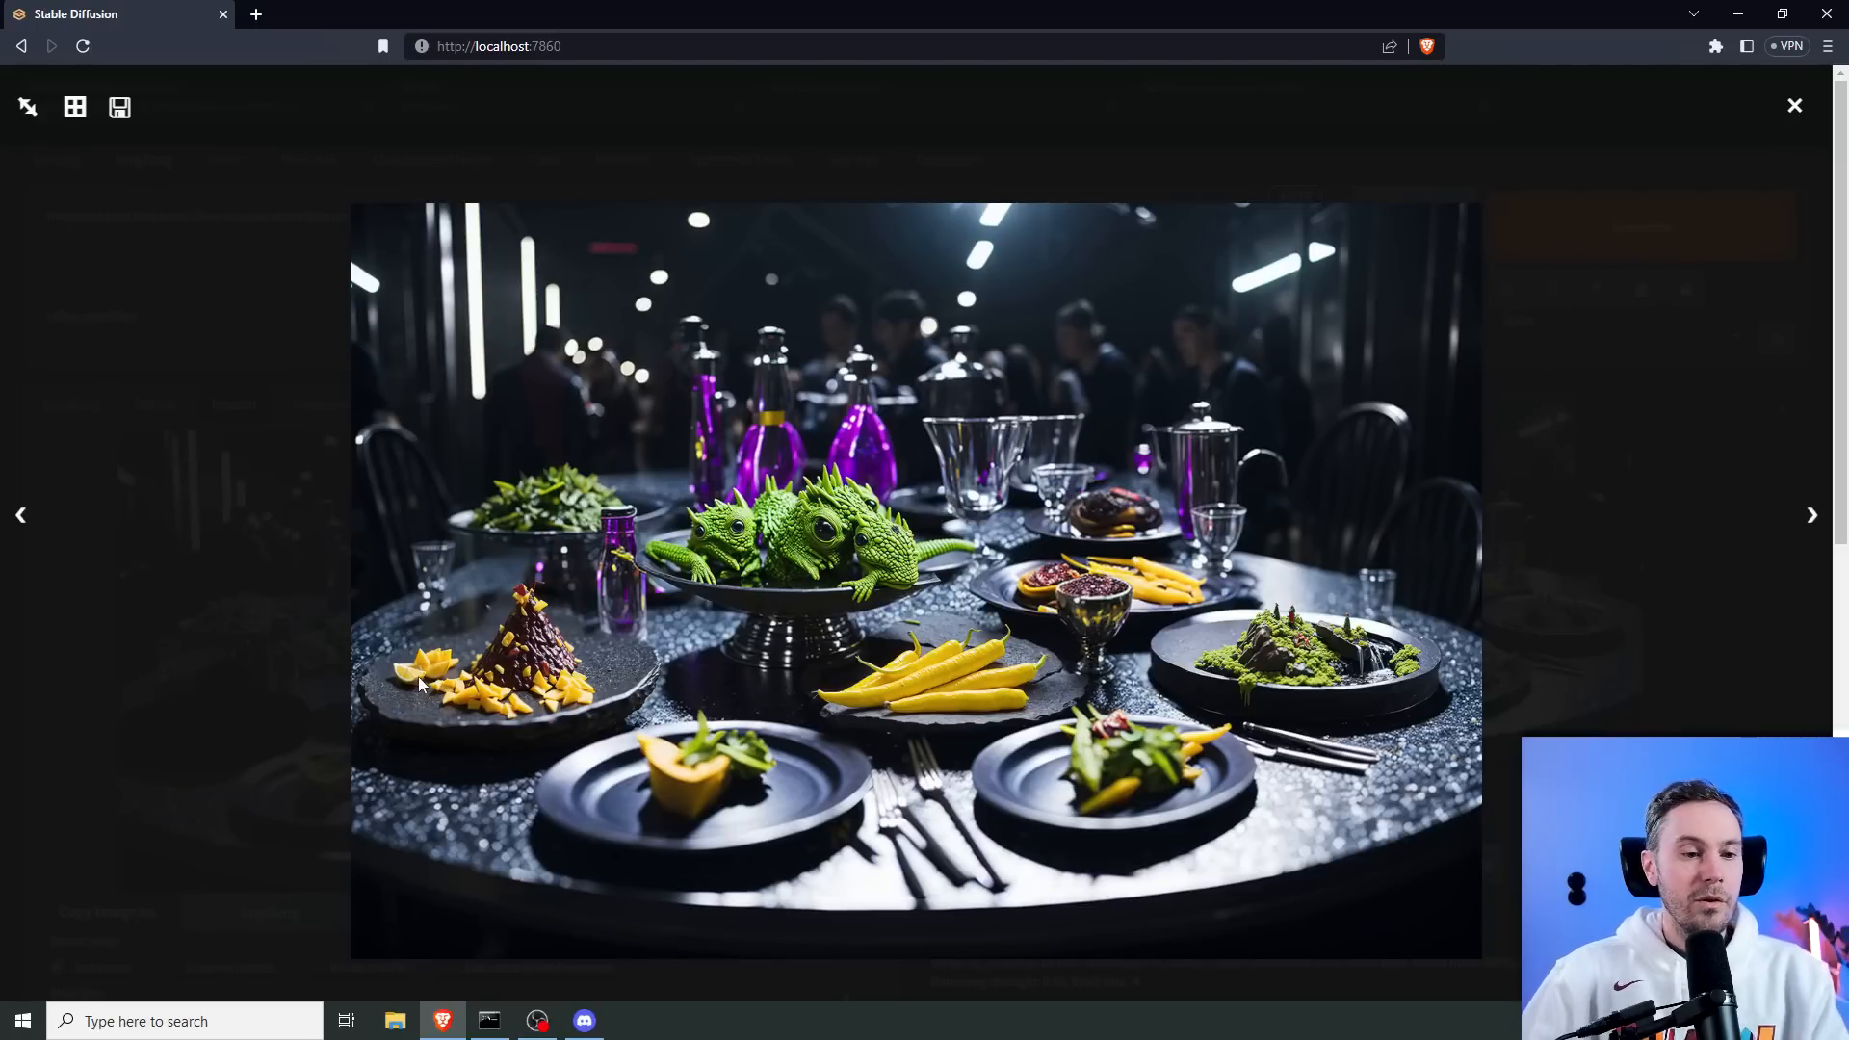
left_click(567, 667)
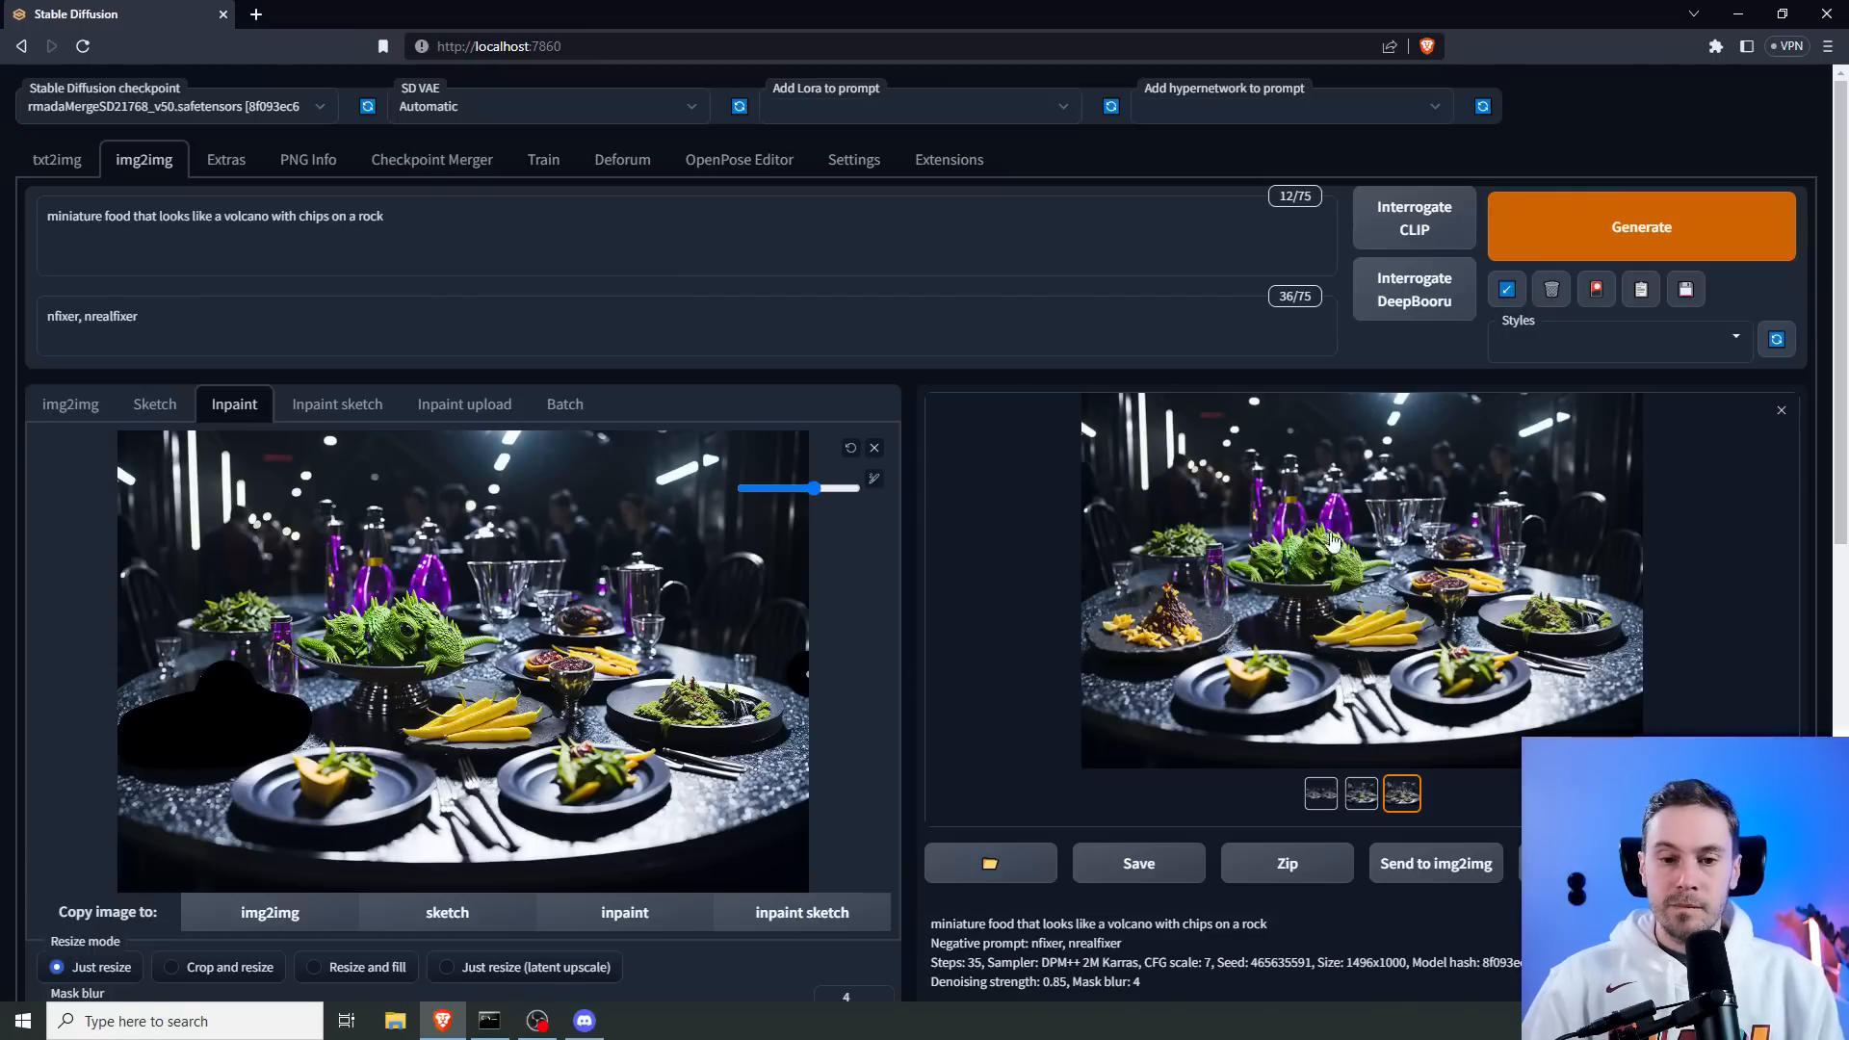
left_click(849, 450)
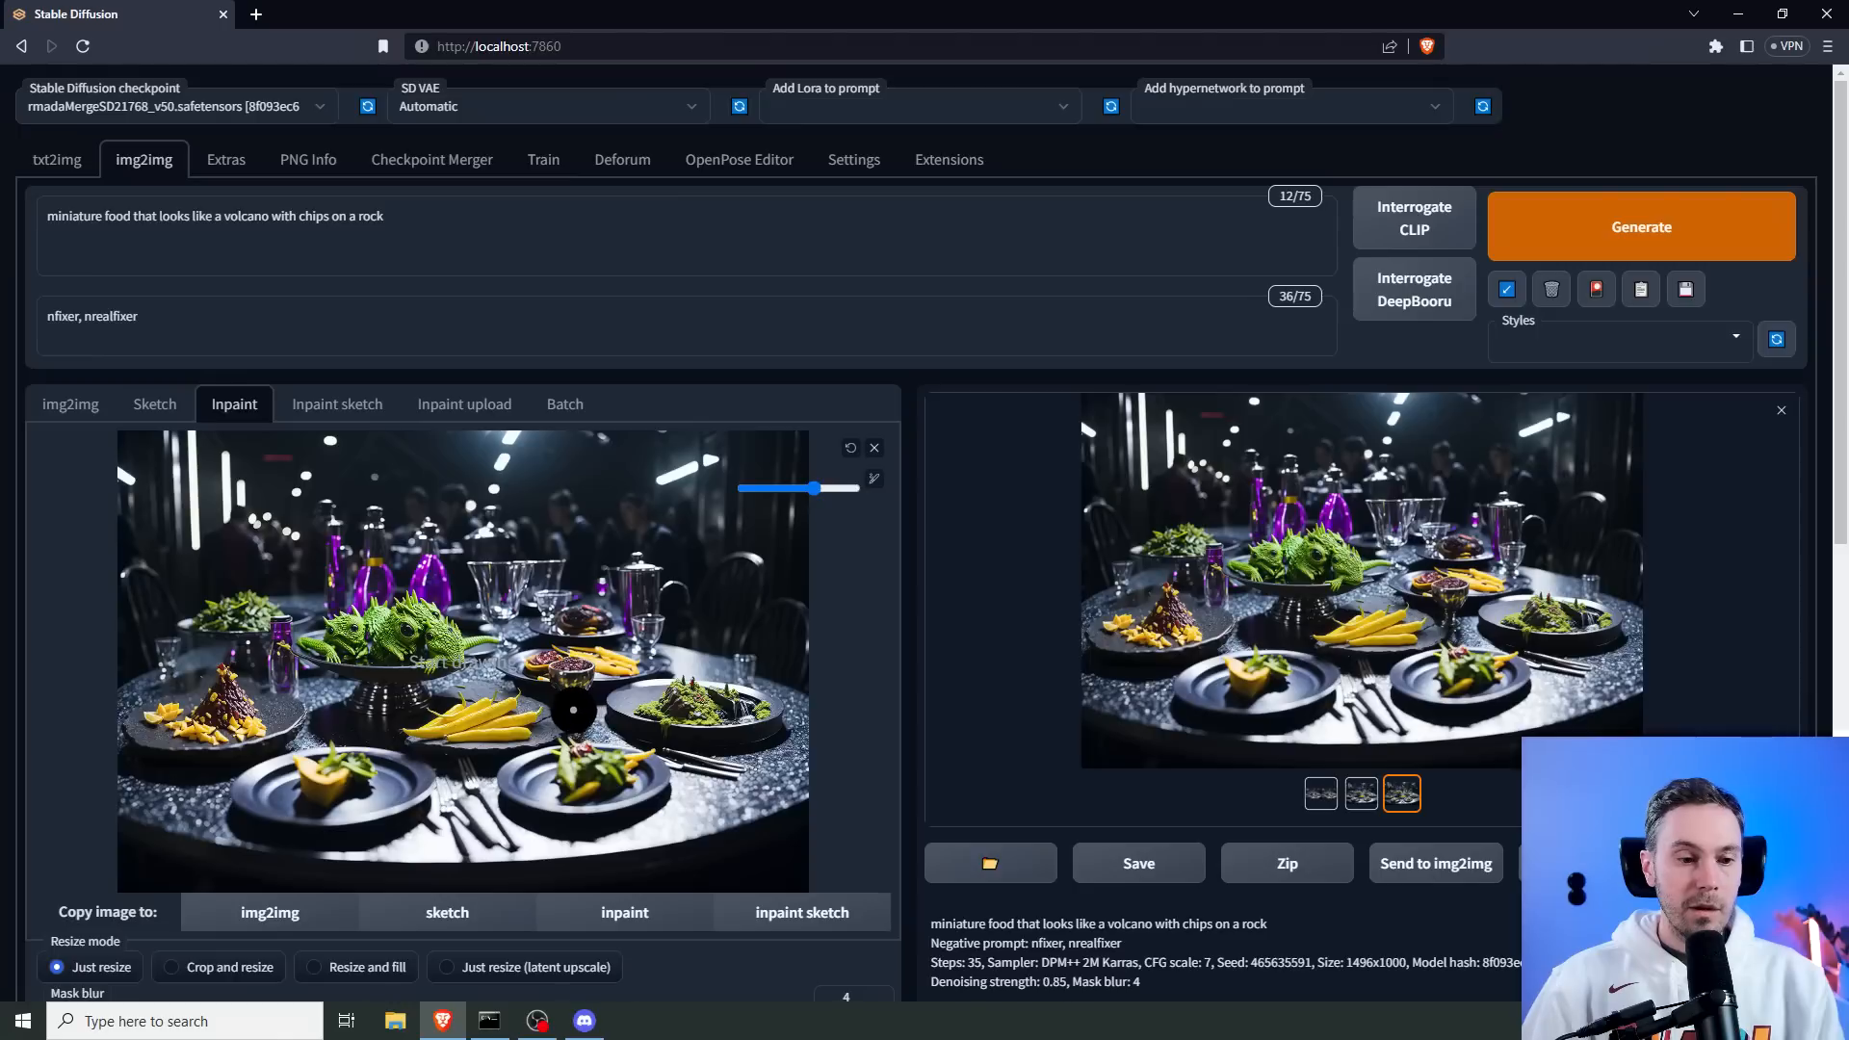
left_click_drag(570, 725, 576, 674)
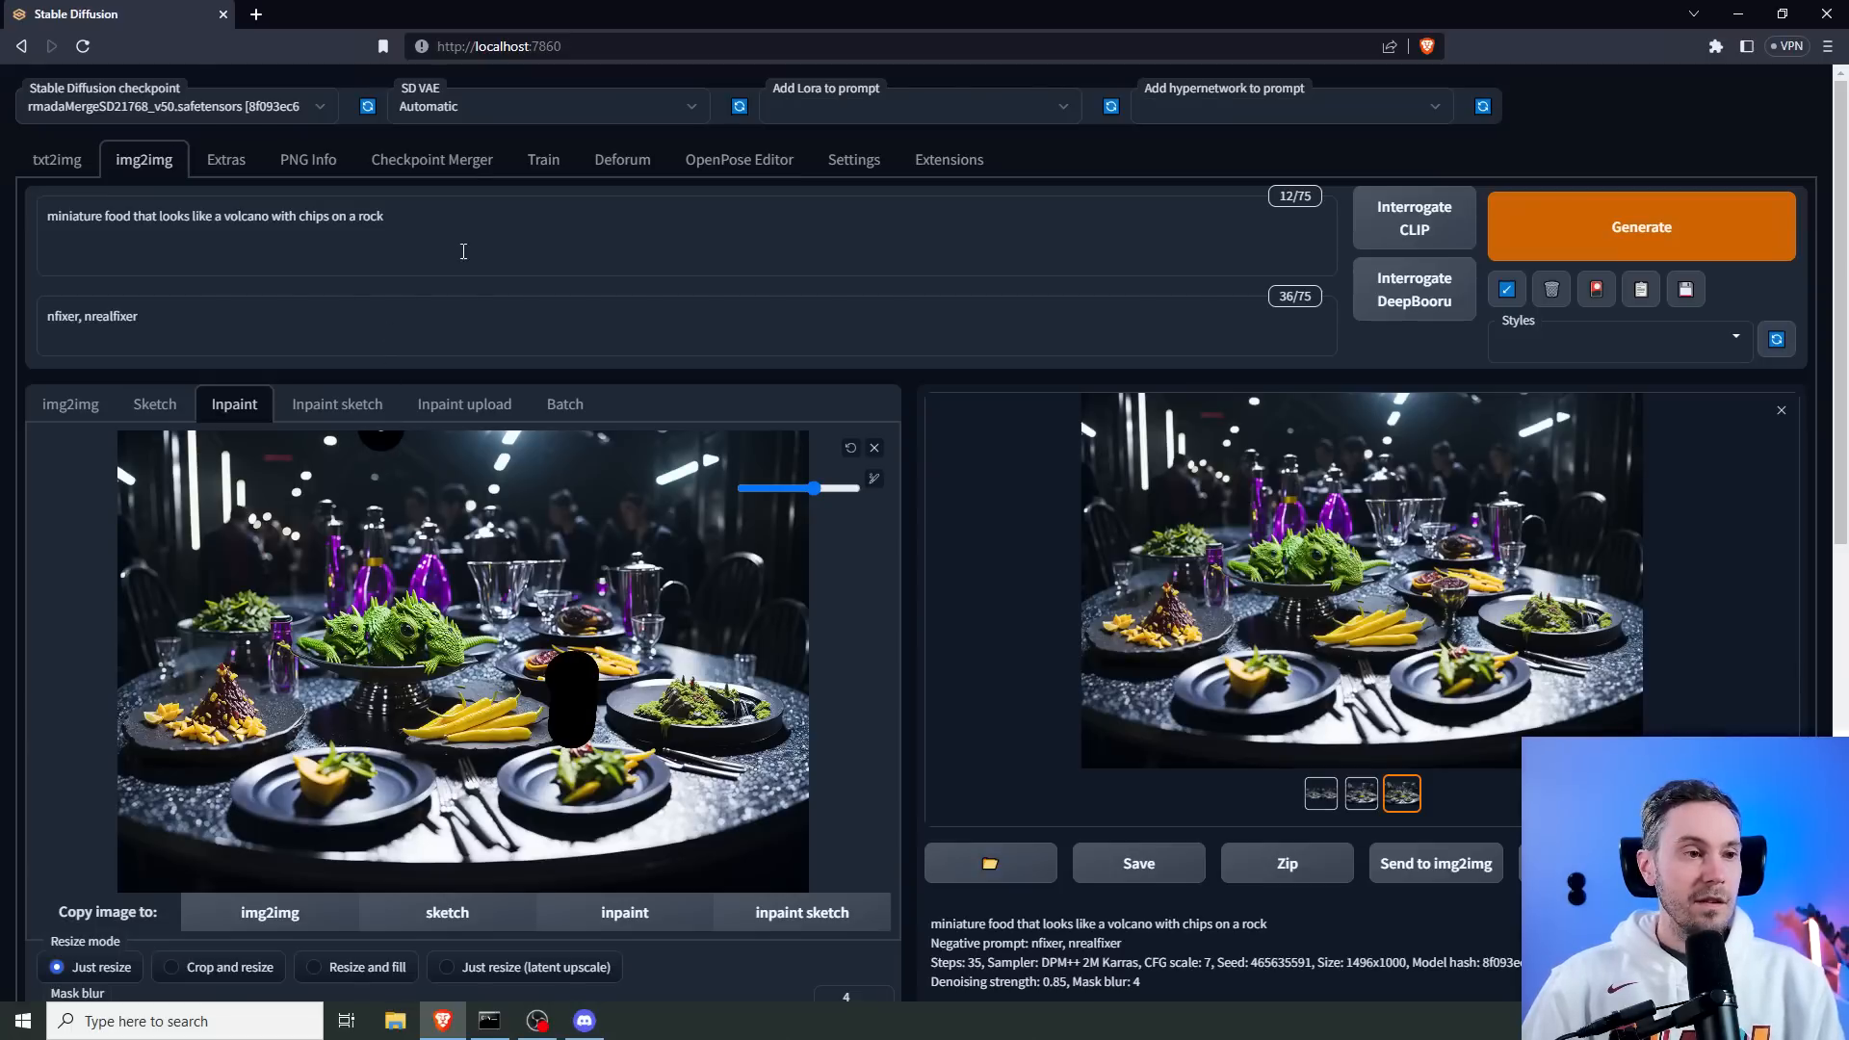
Replace the whole prompt with "silver goblet with bubbling red drink".
left_click_drag(384, 216, 47, 215)
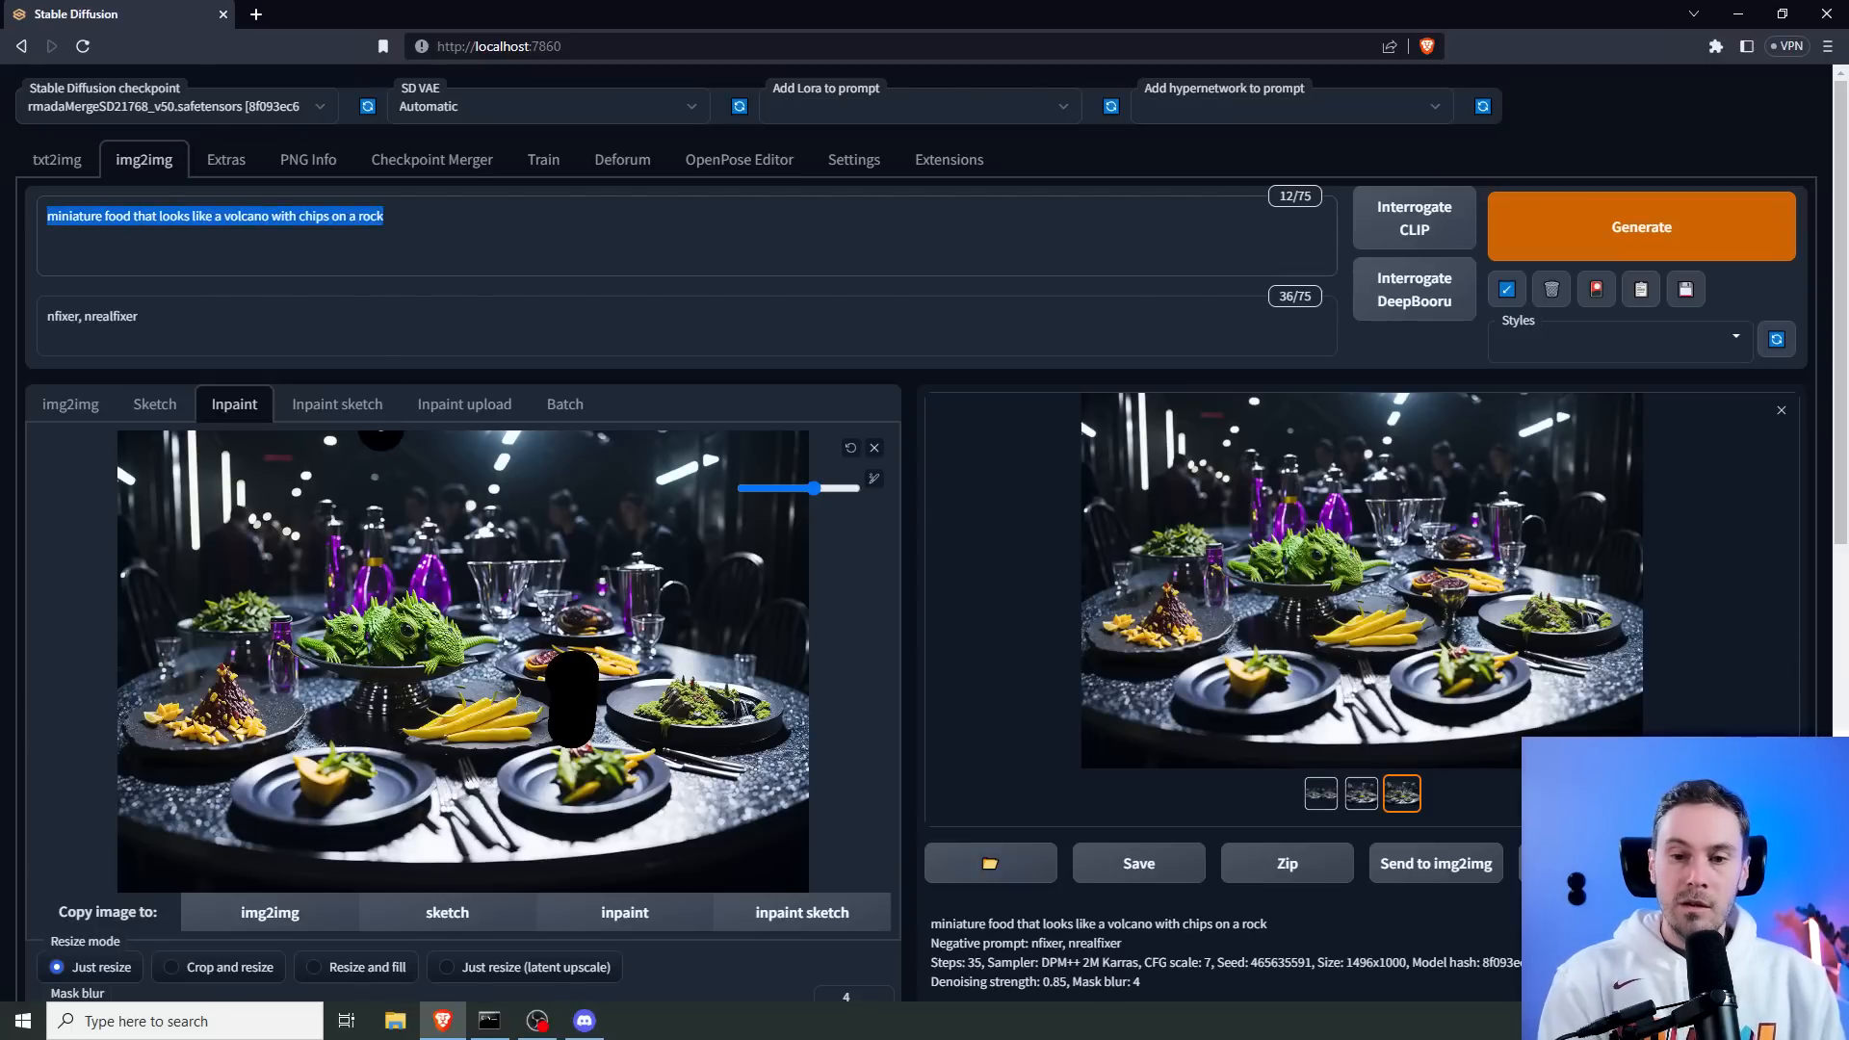
type("silver gov")
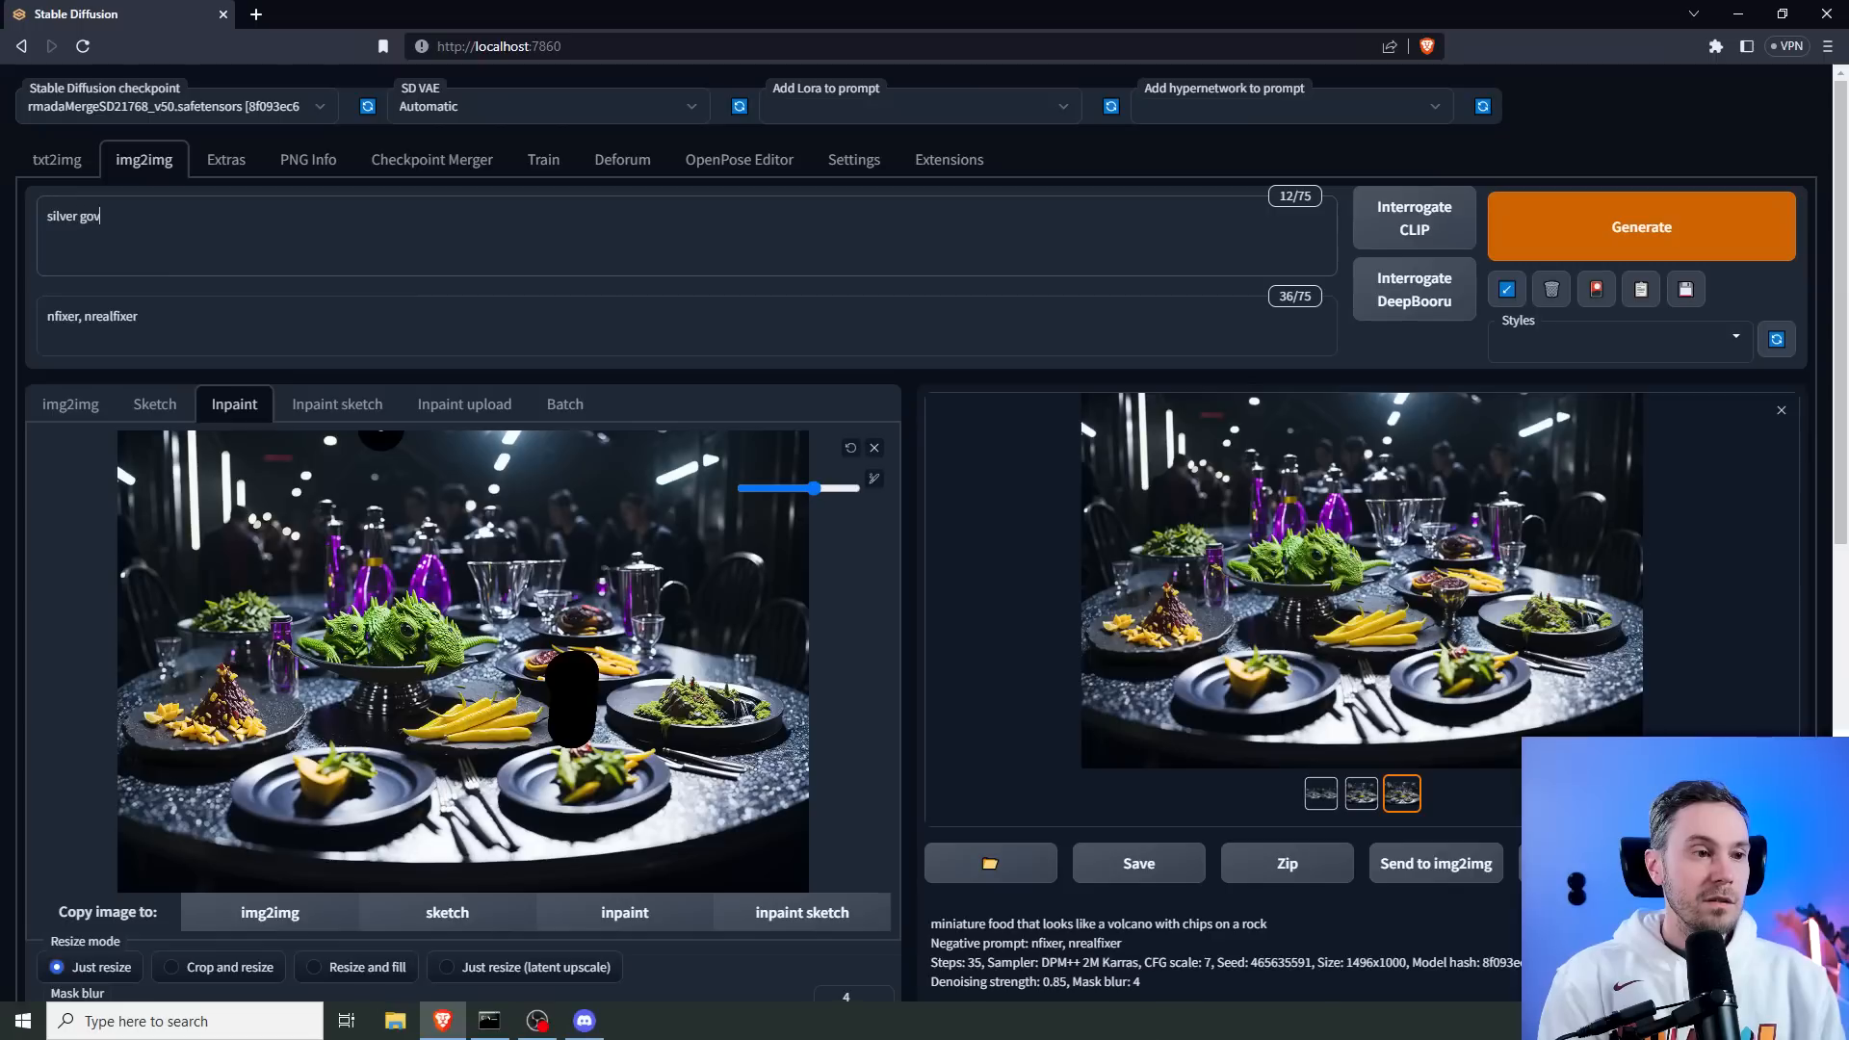
key("BackSpace")
type("blet with bu")
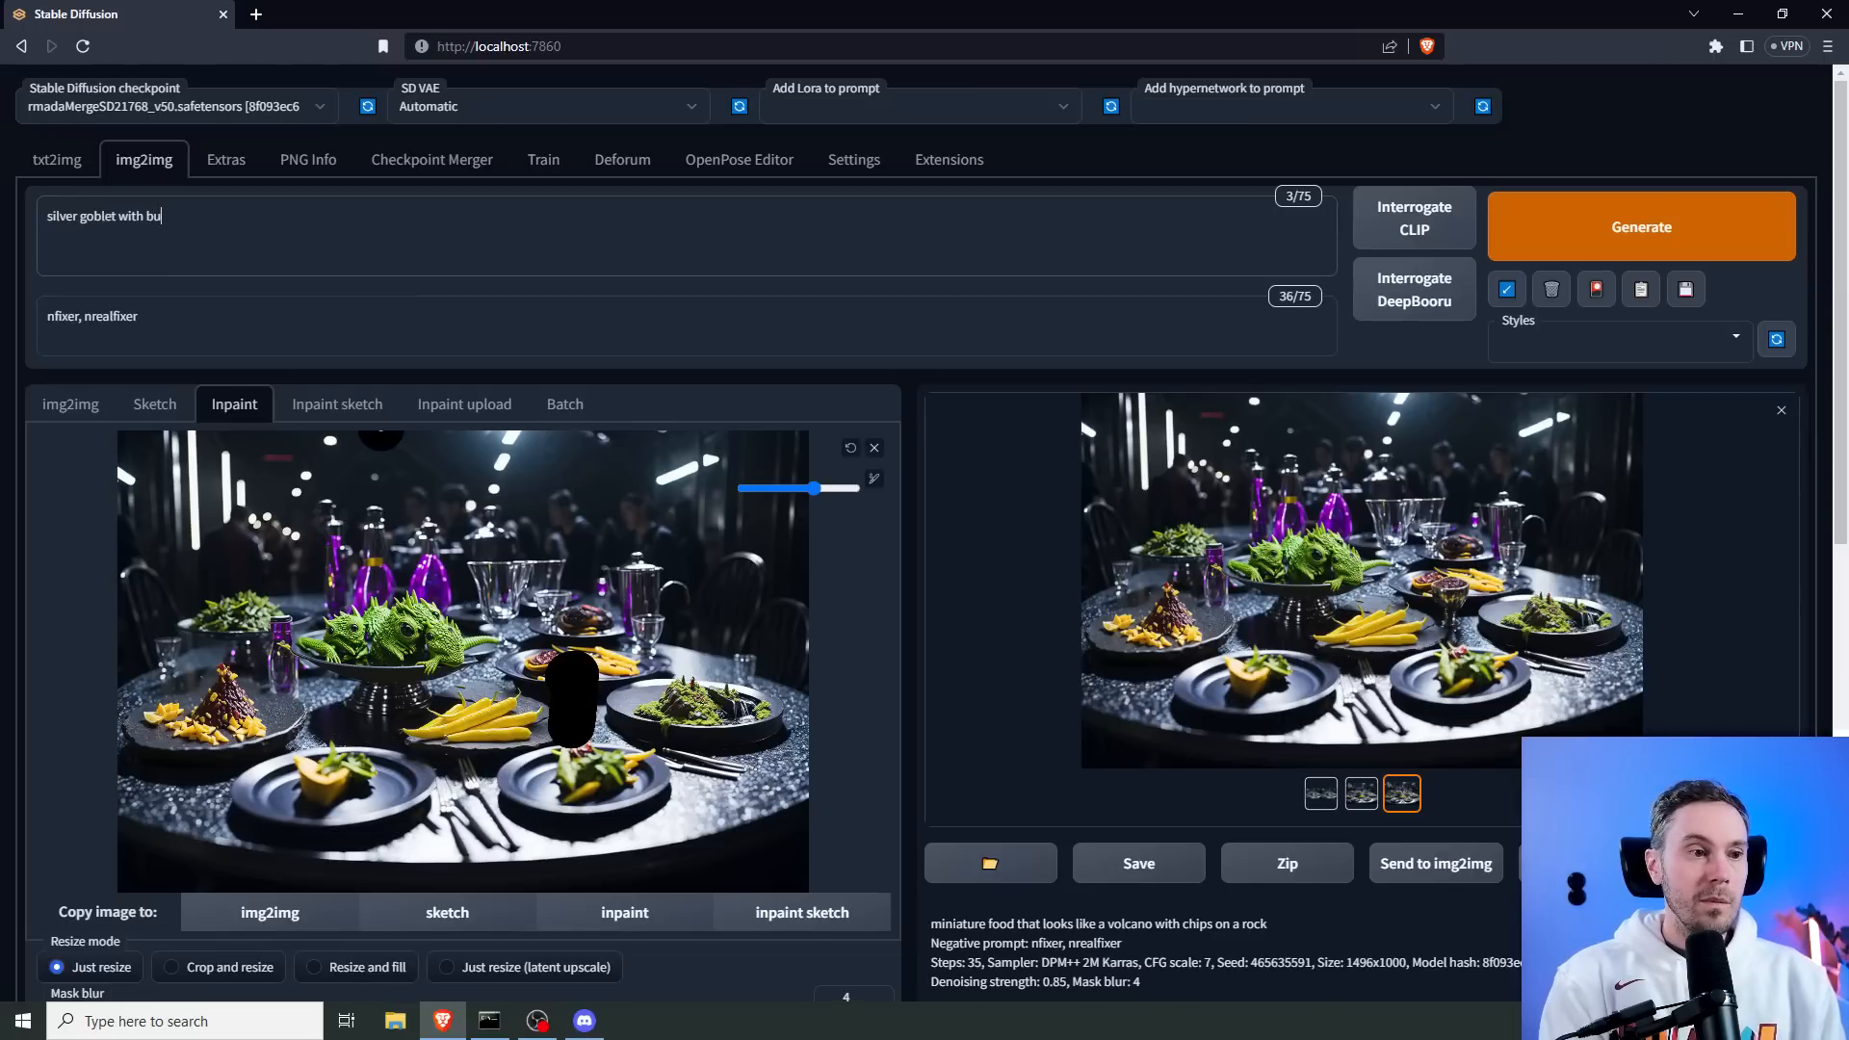
type("bbling red dri")
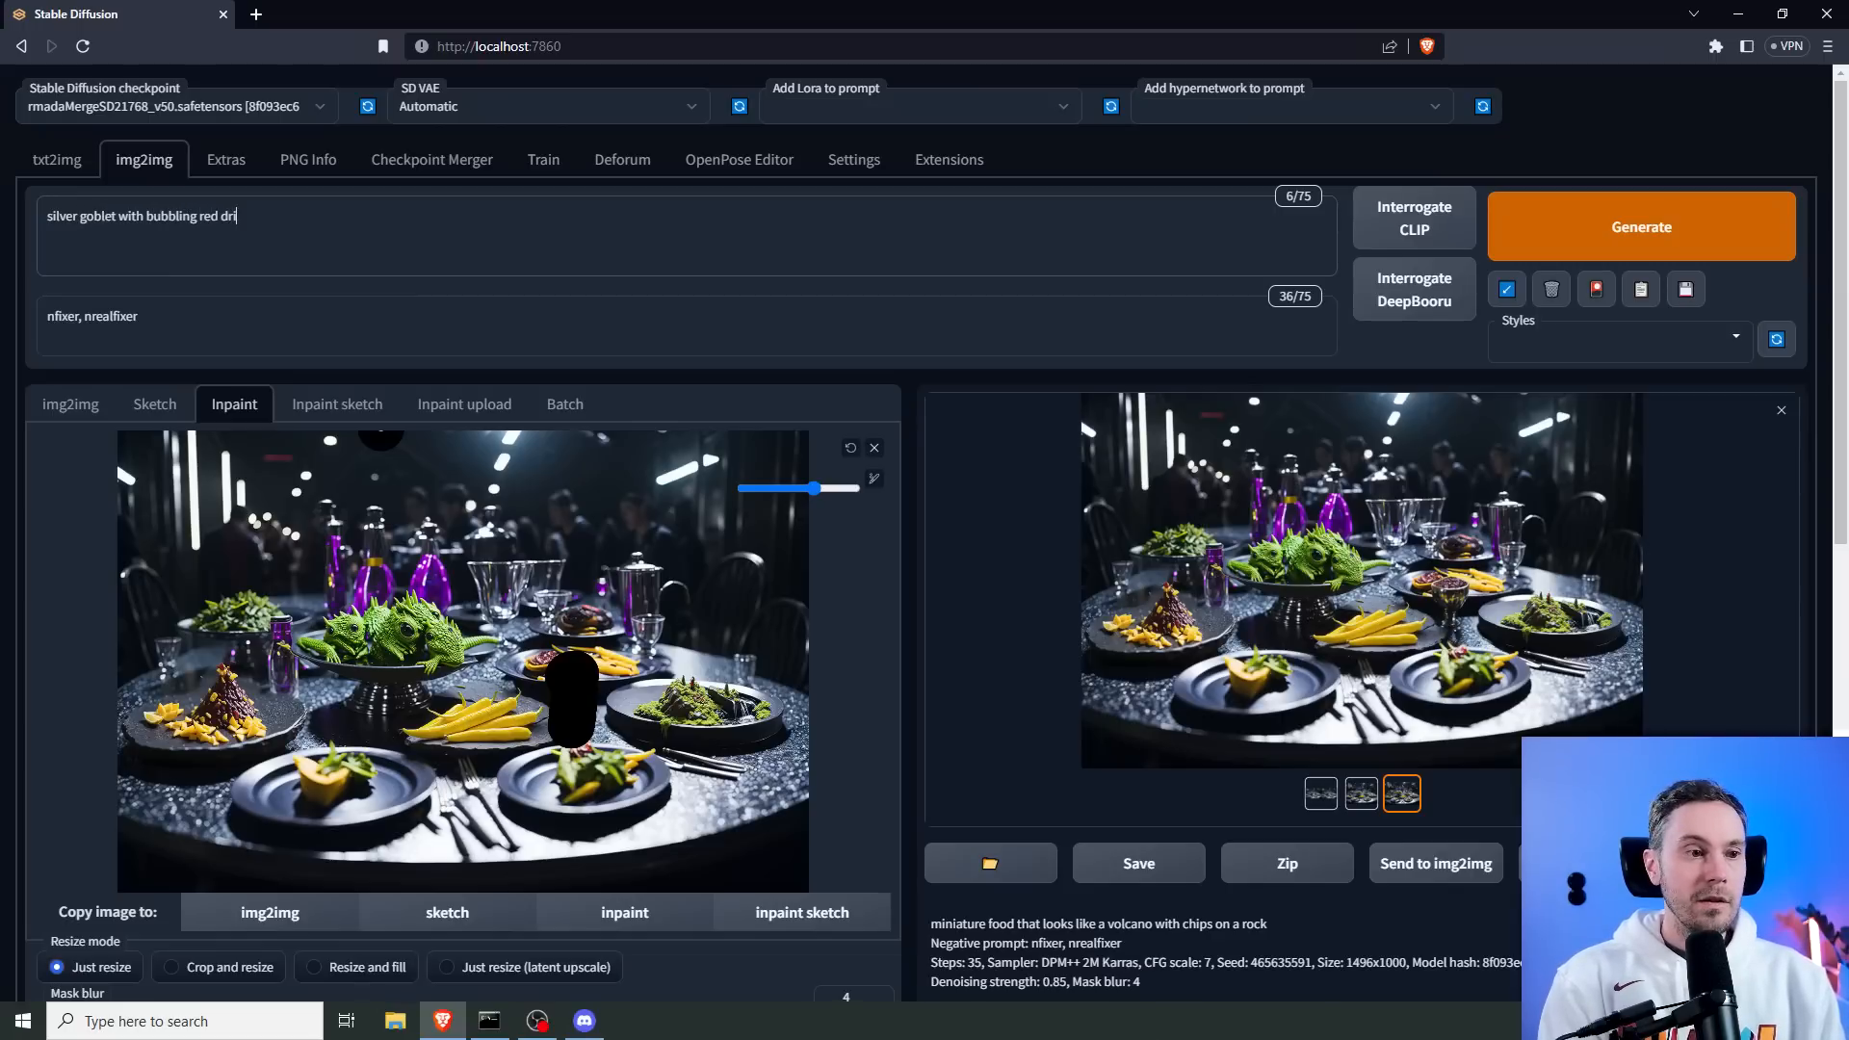
type("nk")
Set the denoising strength to 0.75 and generate the silver goblet inpainting.
scroll(903, 442, "down", 5)
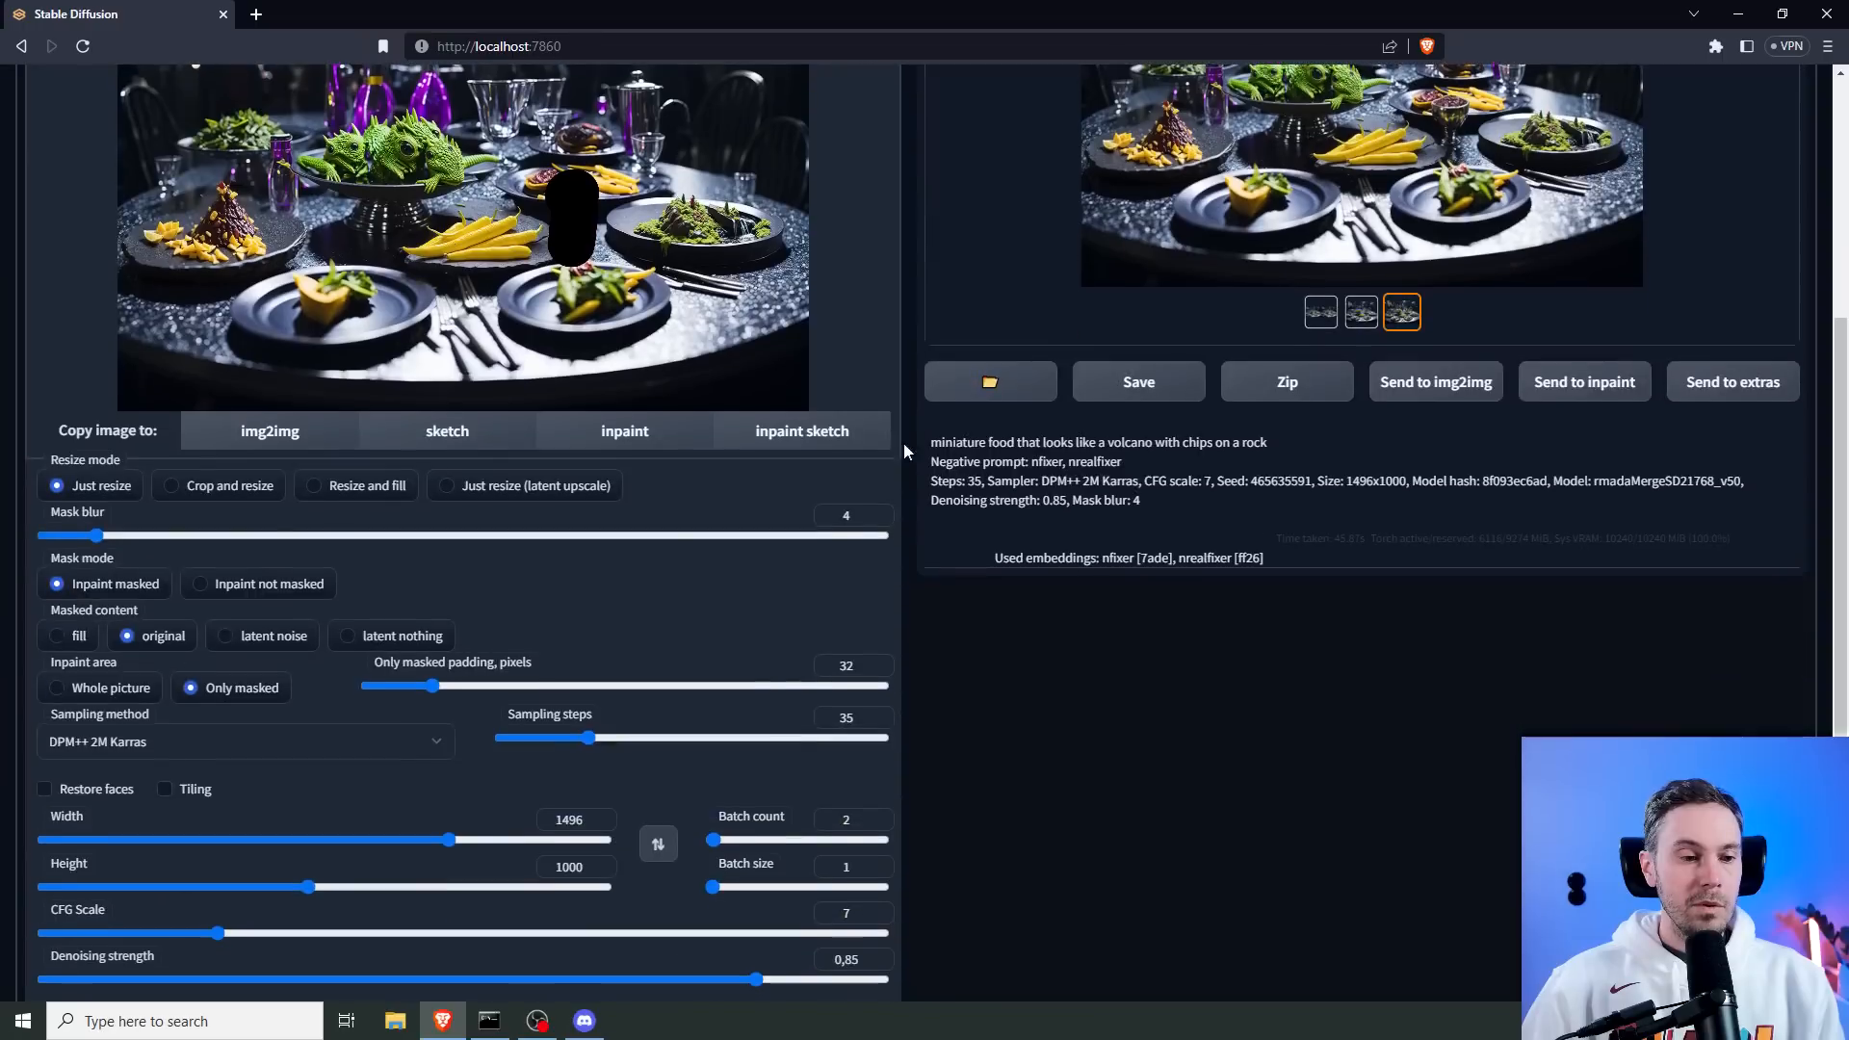
scroll(738, 617, "down", 1)
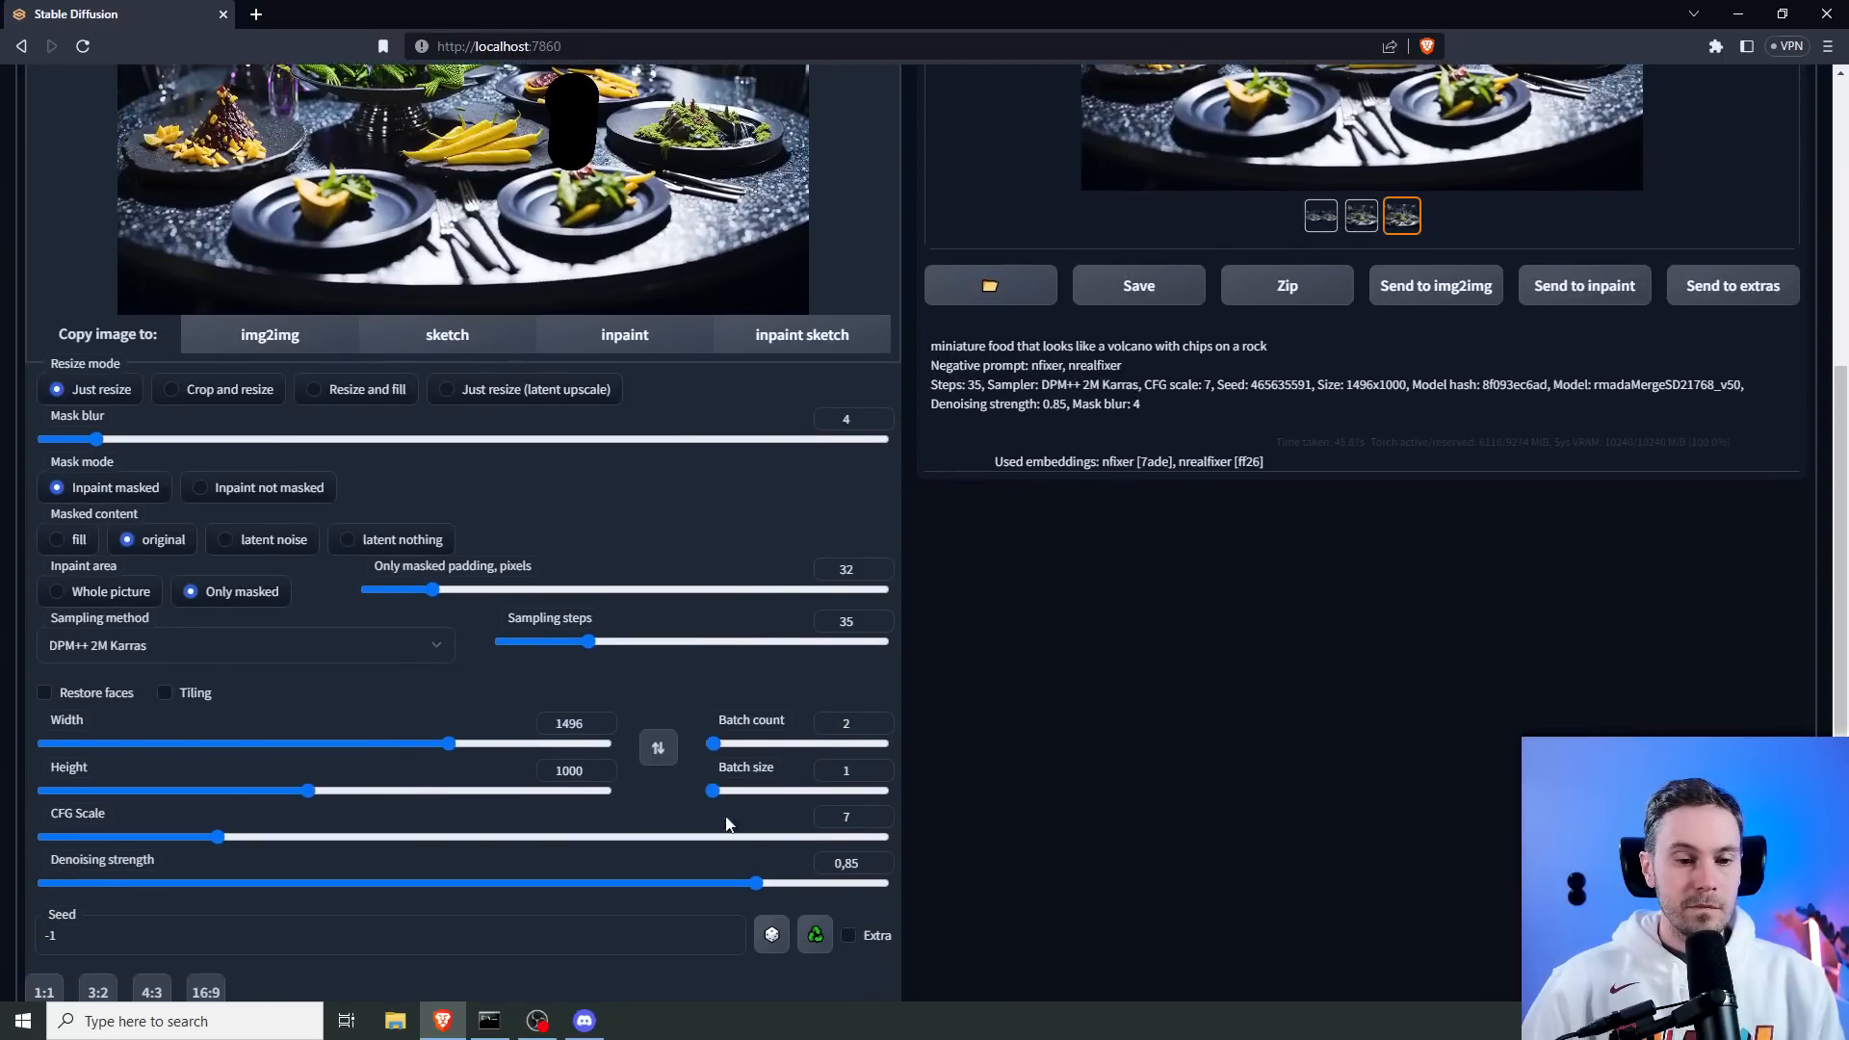
left_click_drag(761, 885, 664, 884)
scroll(867, 819, "up", 4)
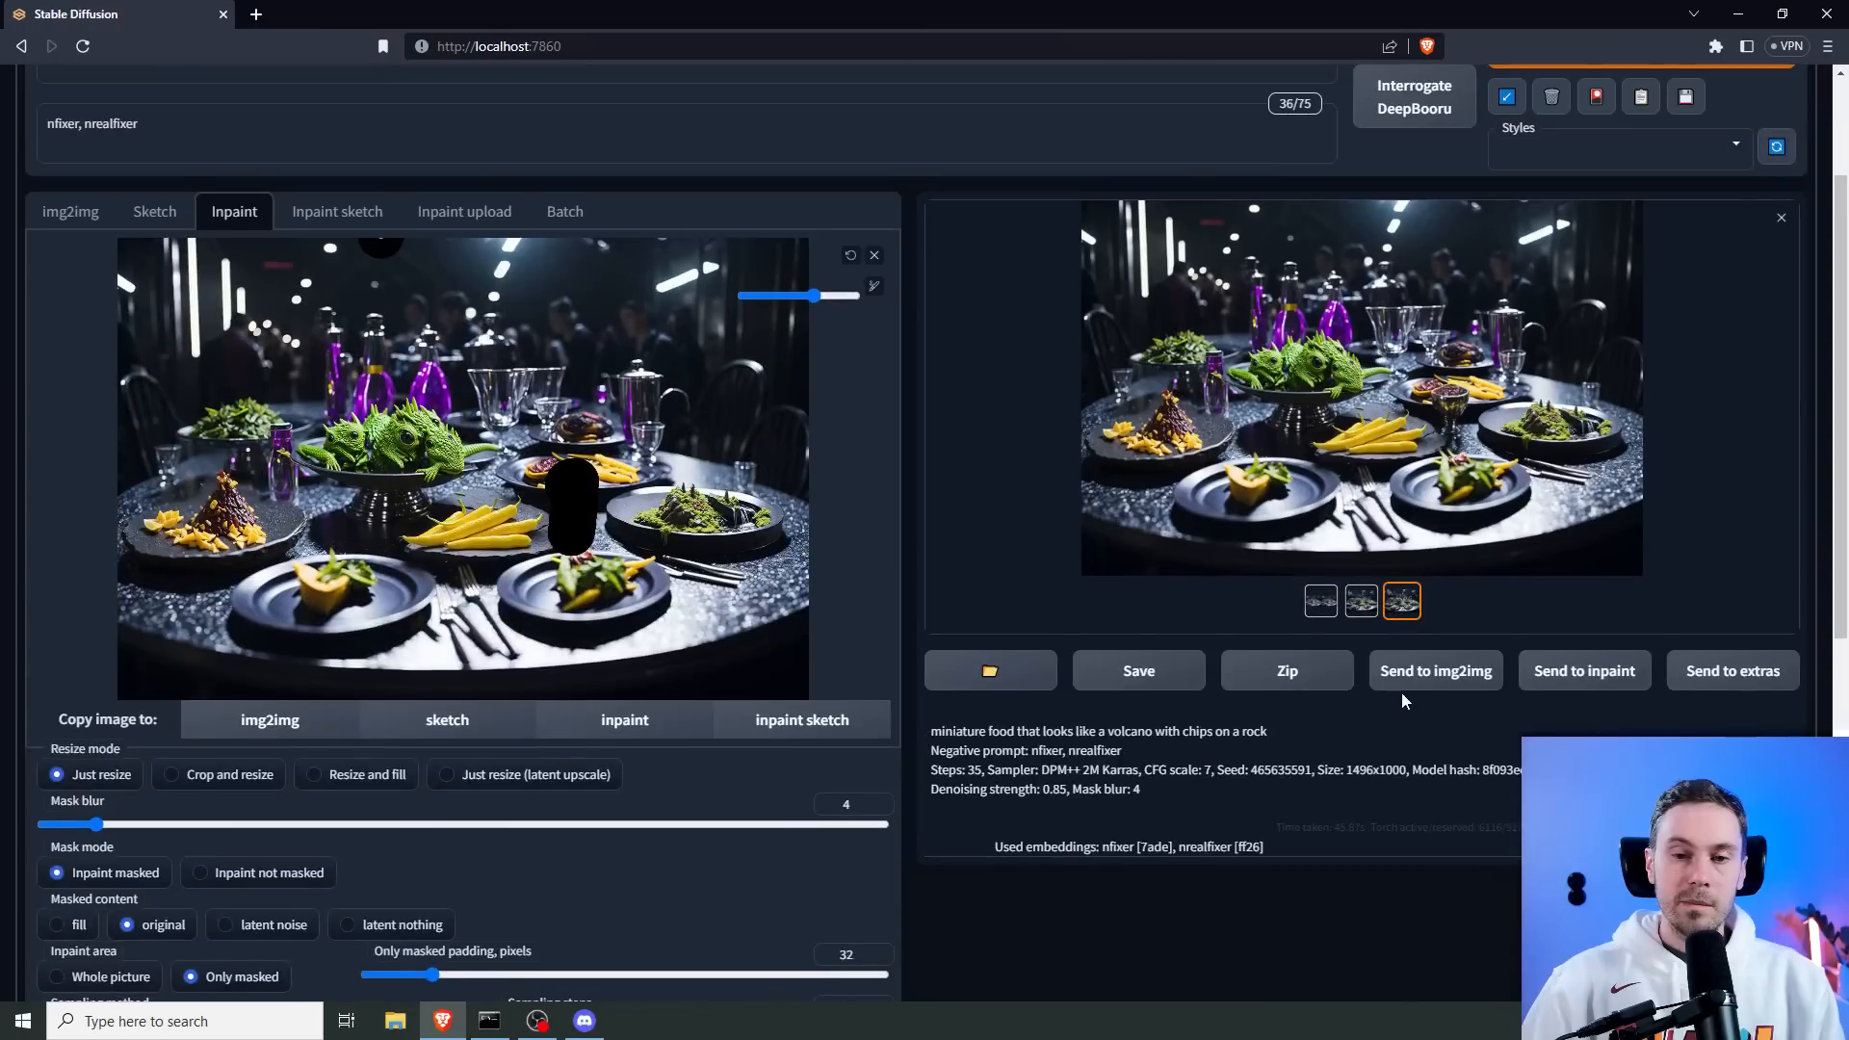
scroll(1401, 692, "up", 1)
left_click(1638, 132)
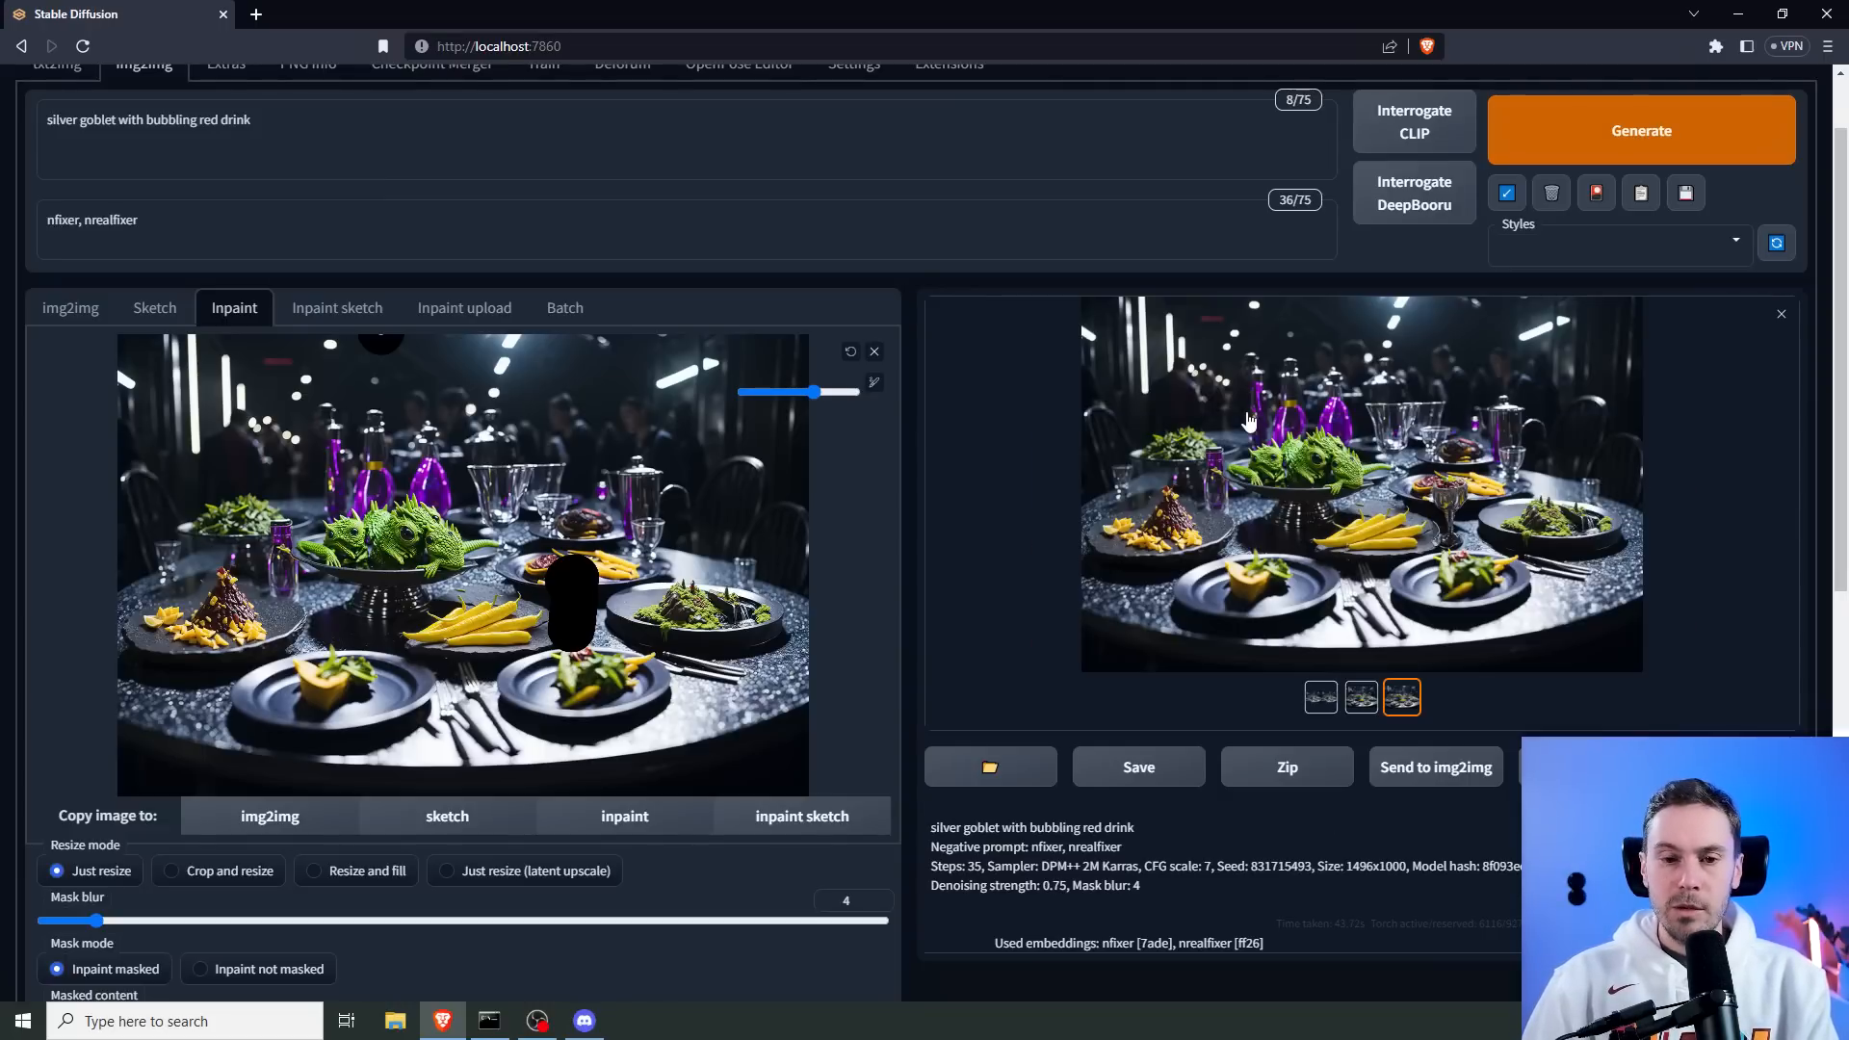
Check the goblet result enlarged, then repaint the goblet mask more tightly with a smaller brush and generate again.
left_click(1300, 435)
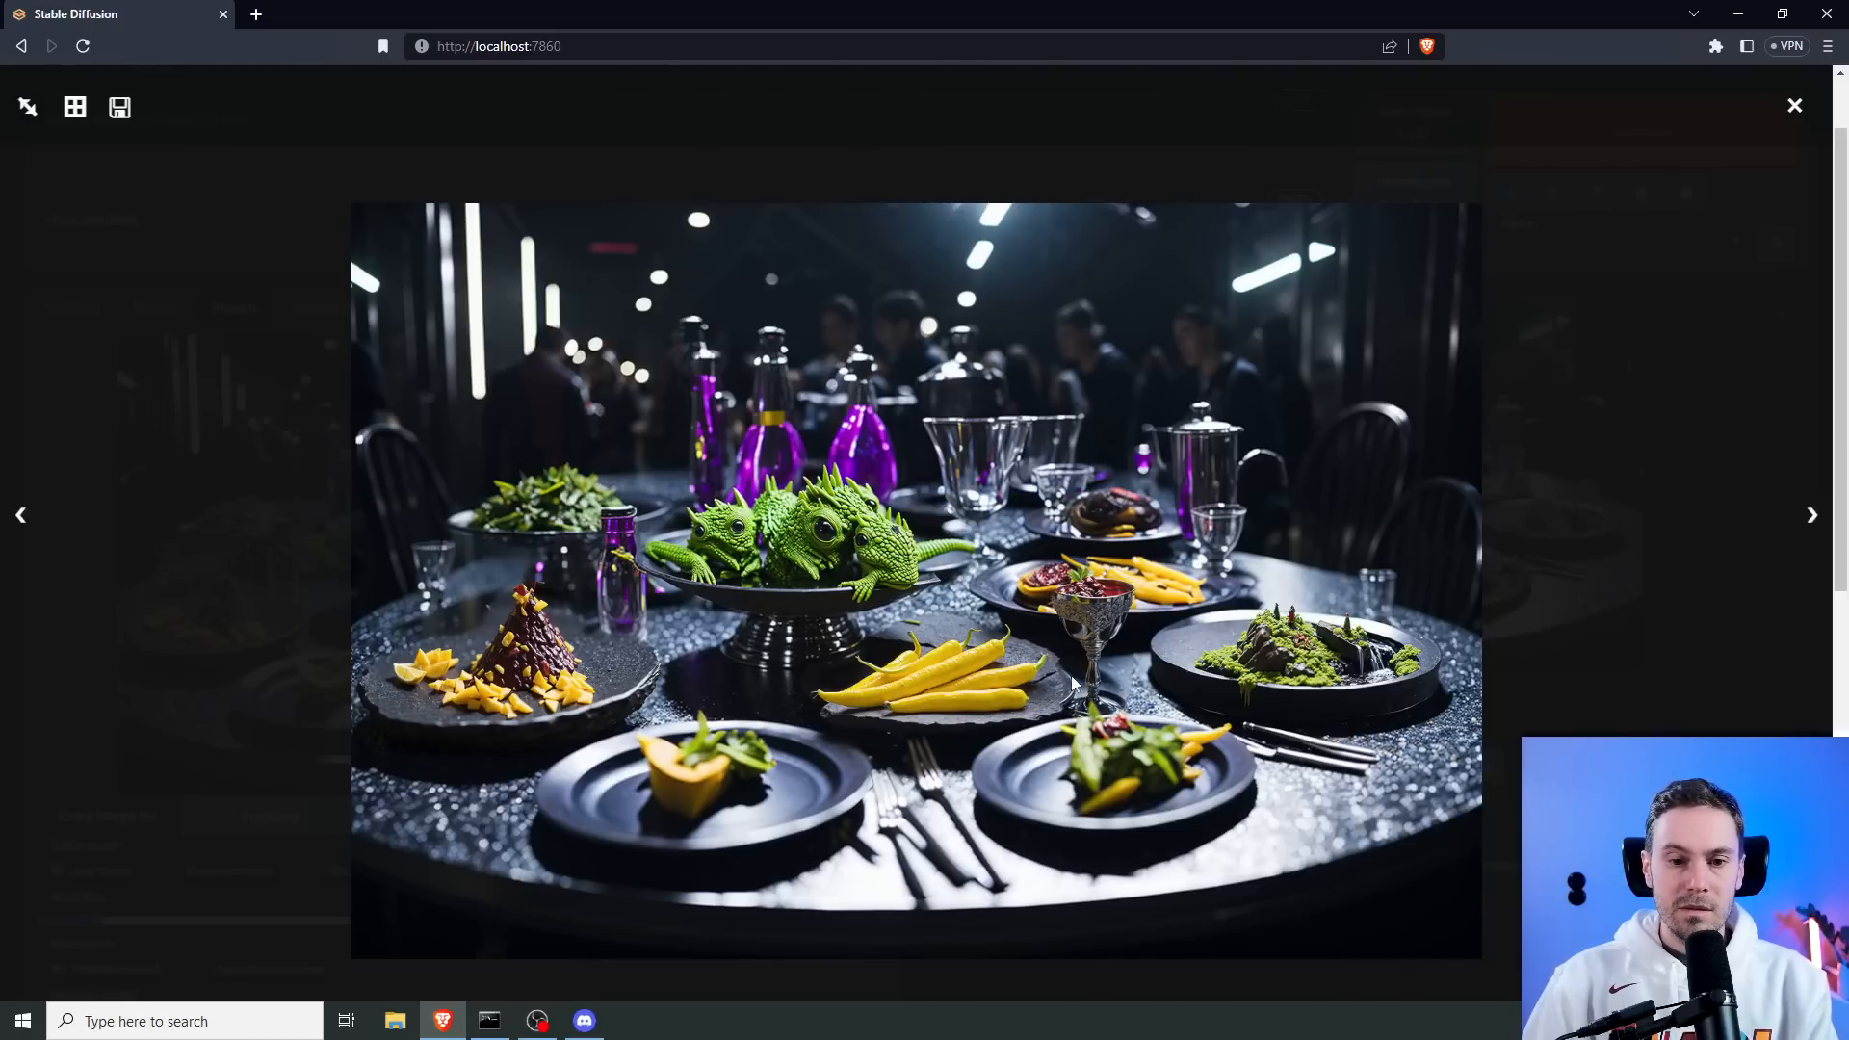
left_click(1011, 627)
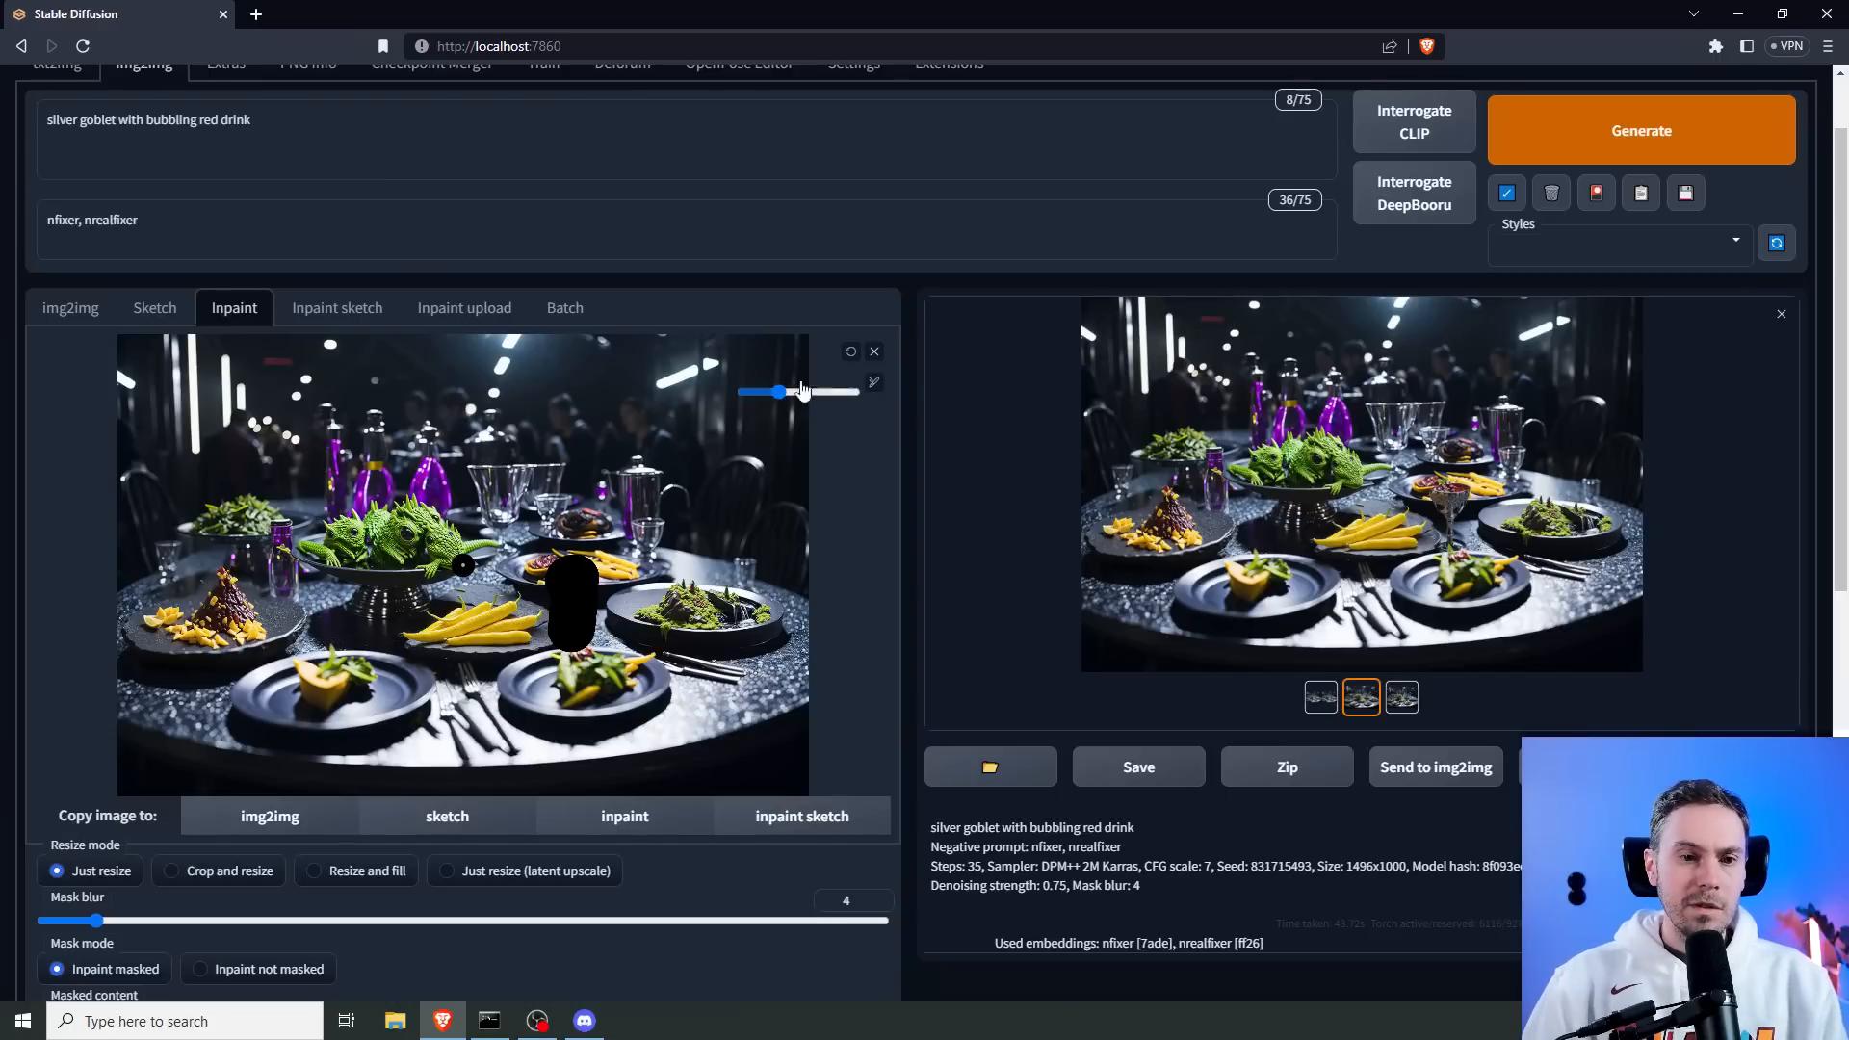
left_click(850, 351)
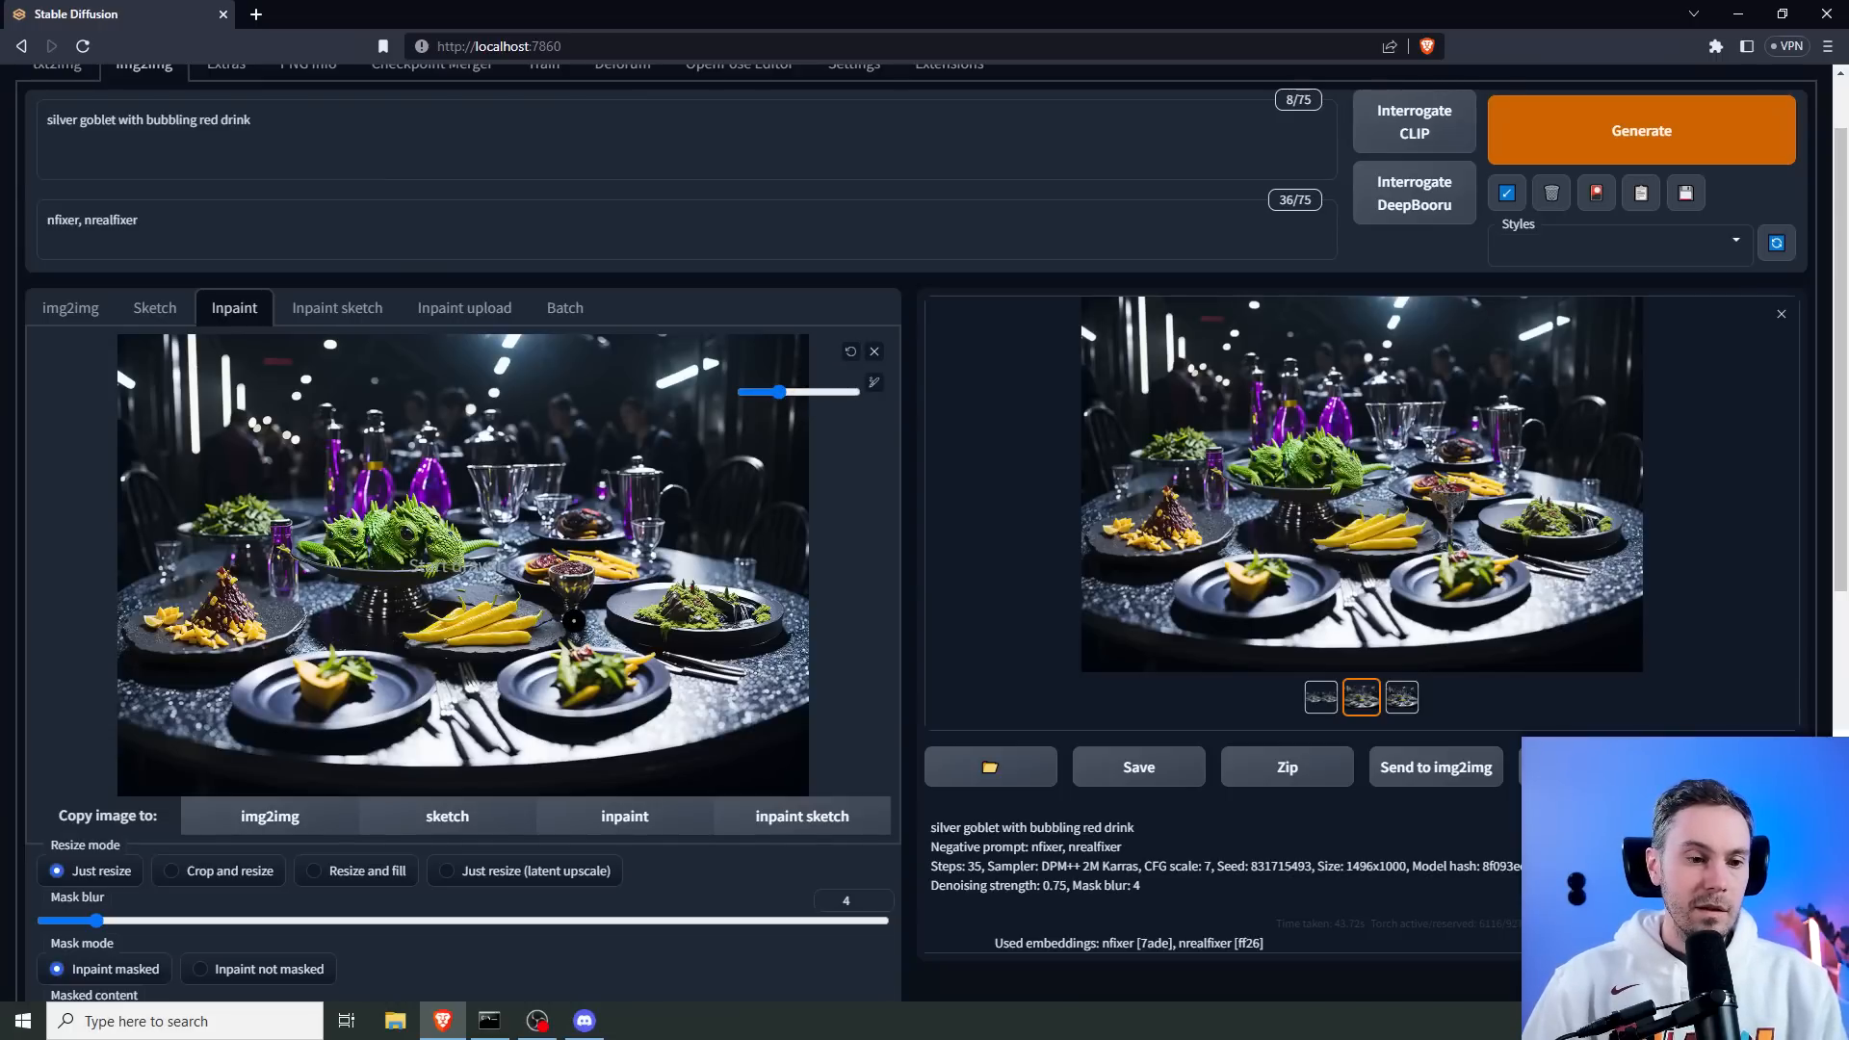
mouse_move(573, 622)
left_mouse_down()
mouse_move(568, 568)
mouse_move(585, 587)
left_mouse_up()
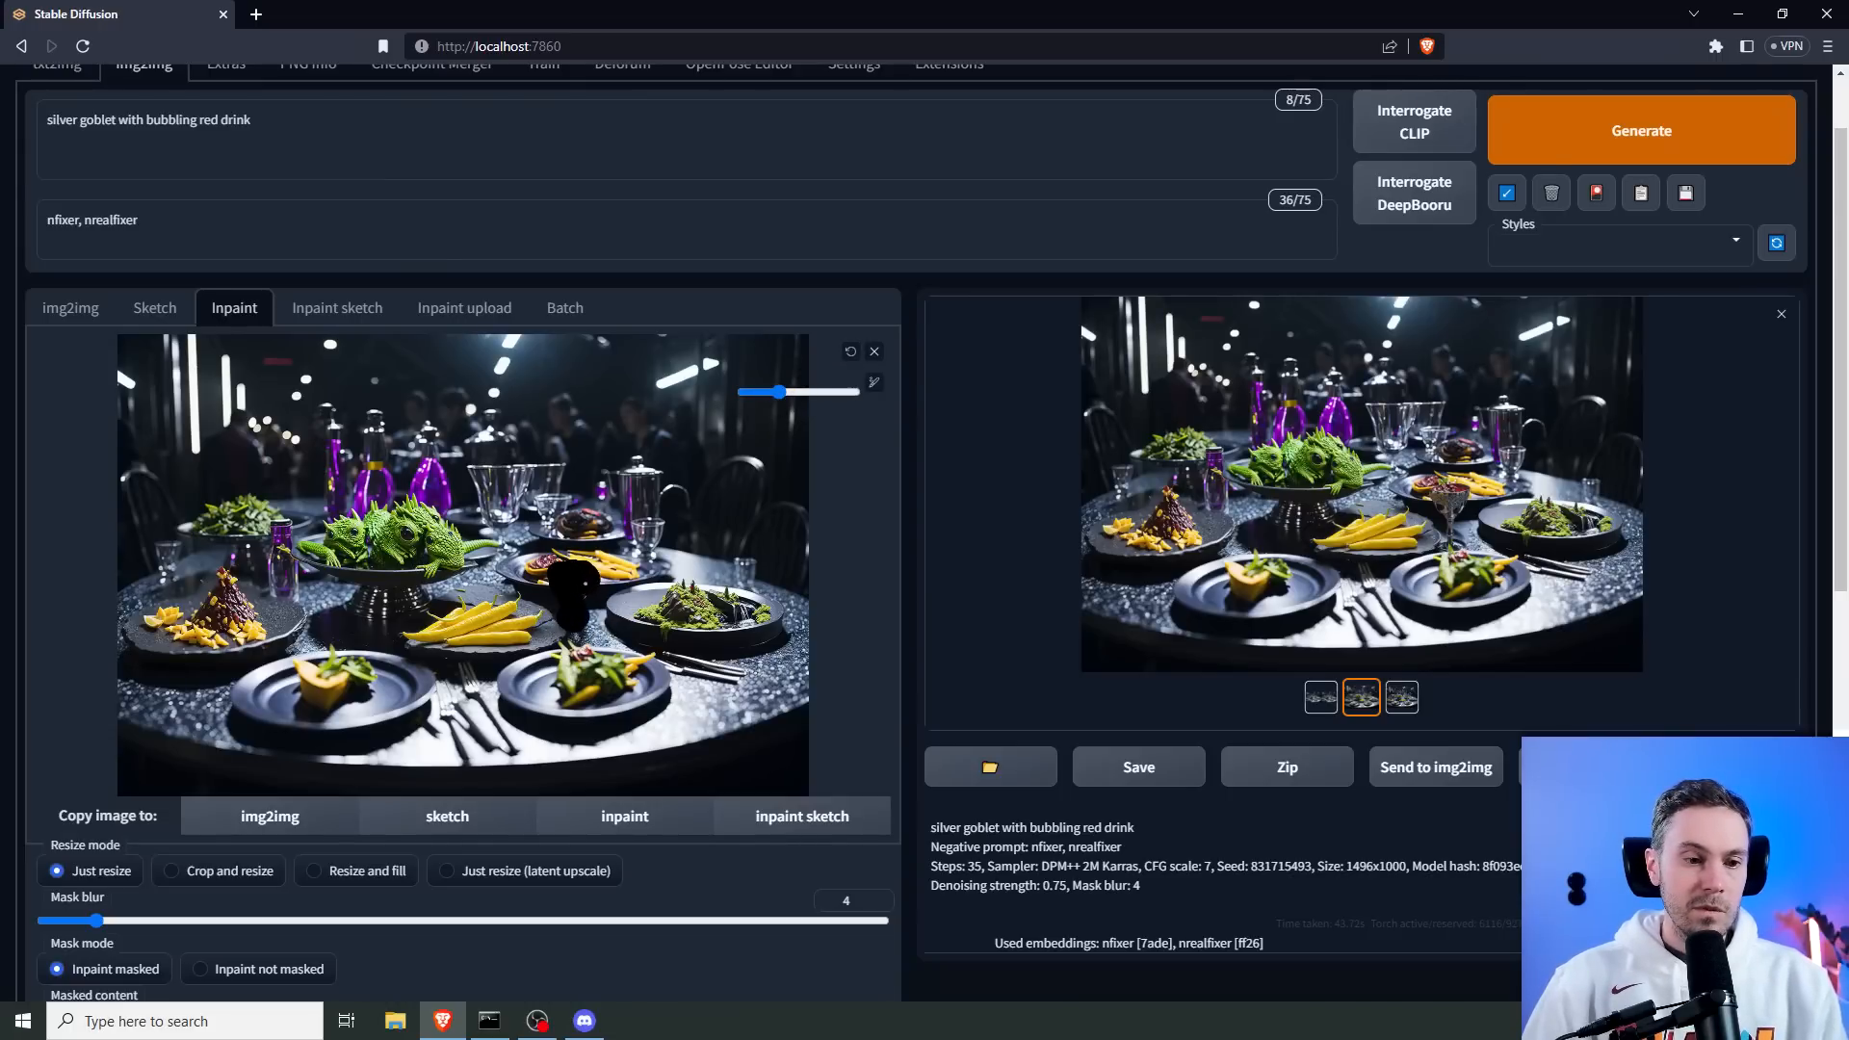
left_click(1587, 132)
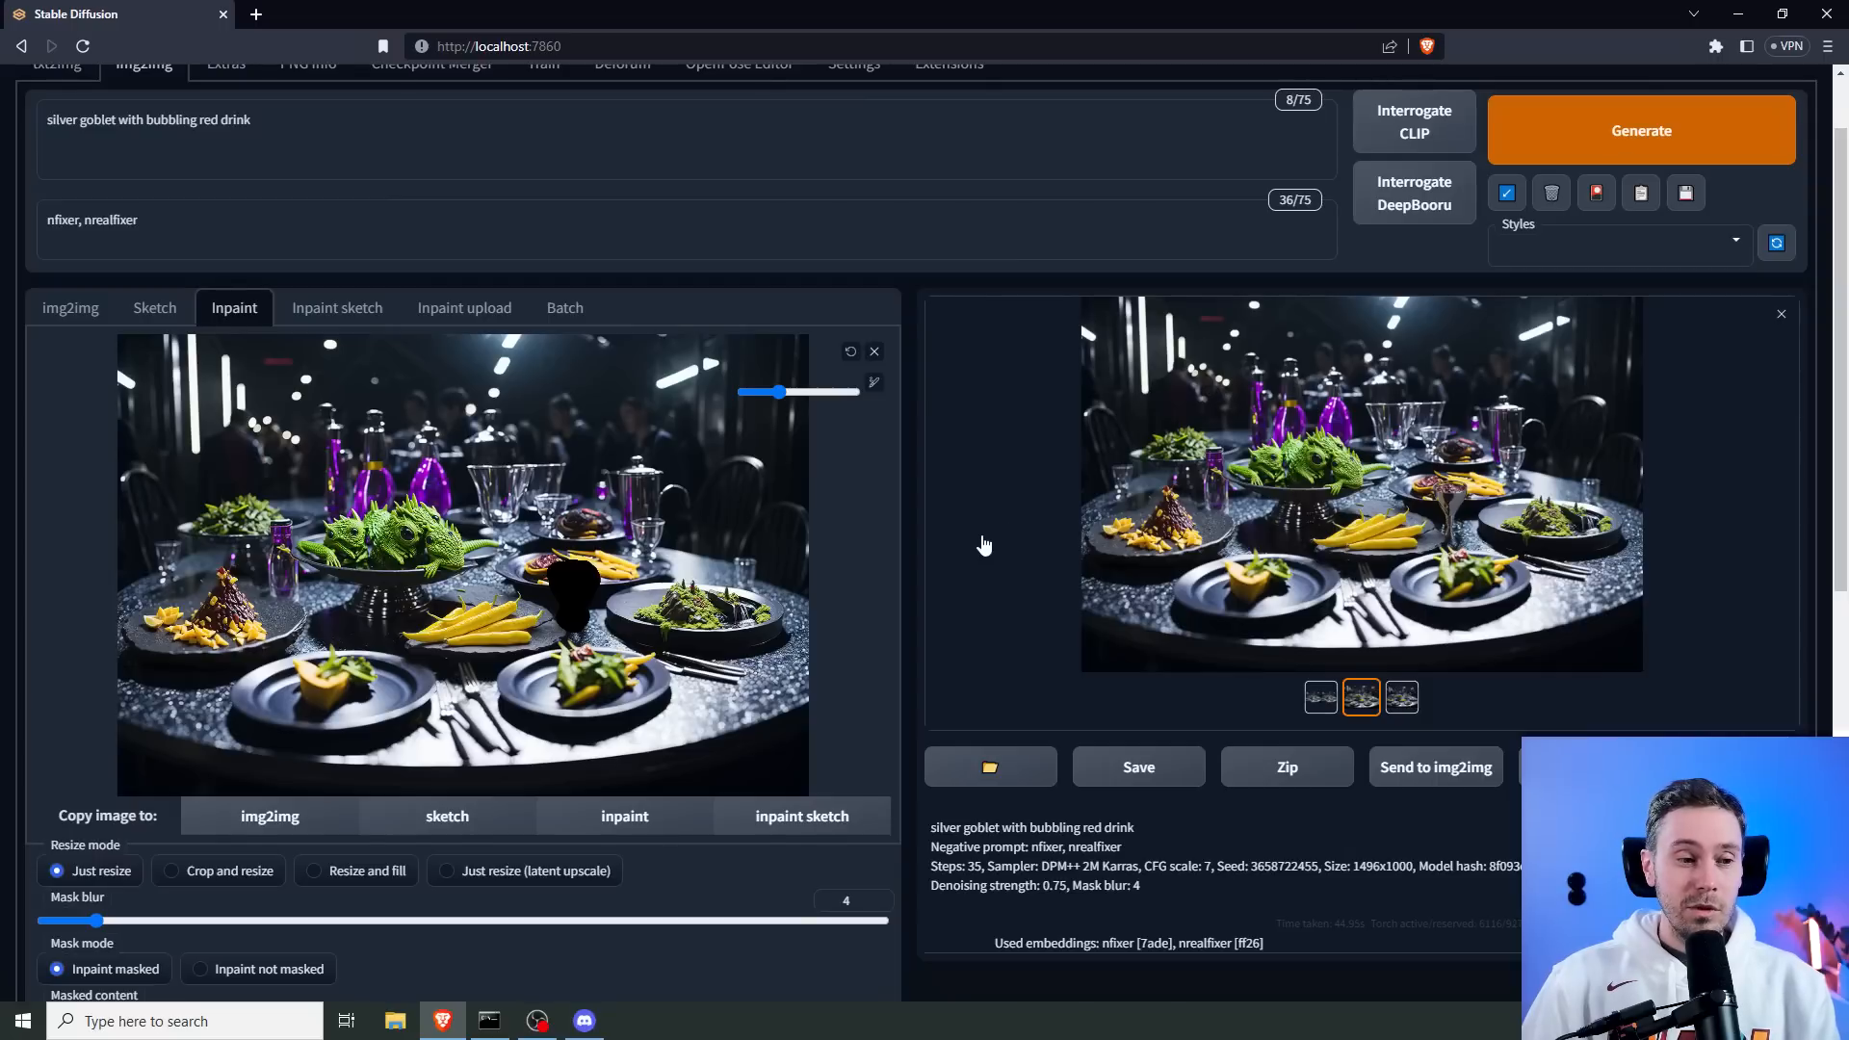
View the new goblet result enlarged, load it into the inpaint canvas, and send the image to Extras.
left_click(1322, 576)
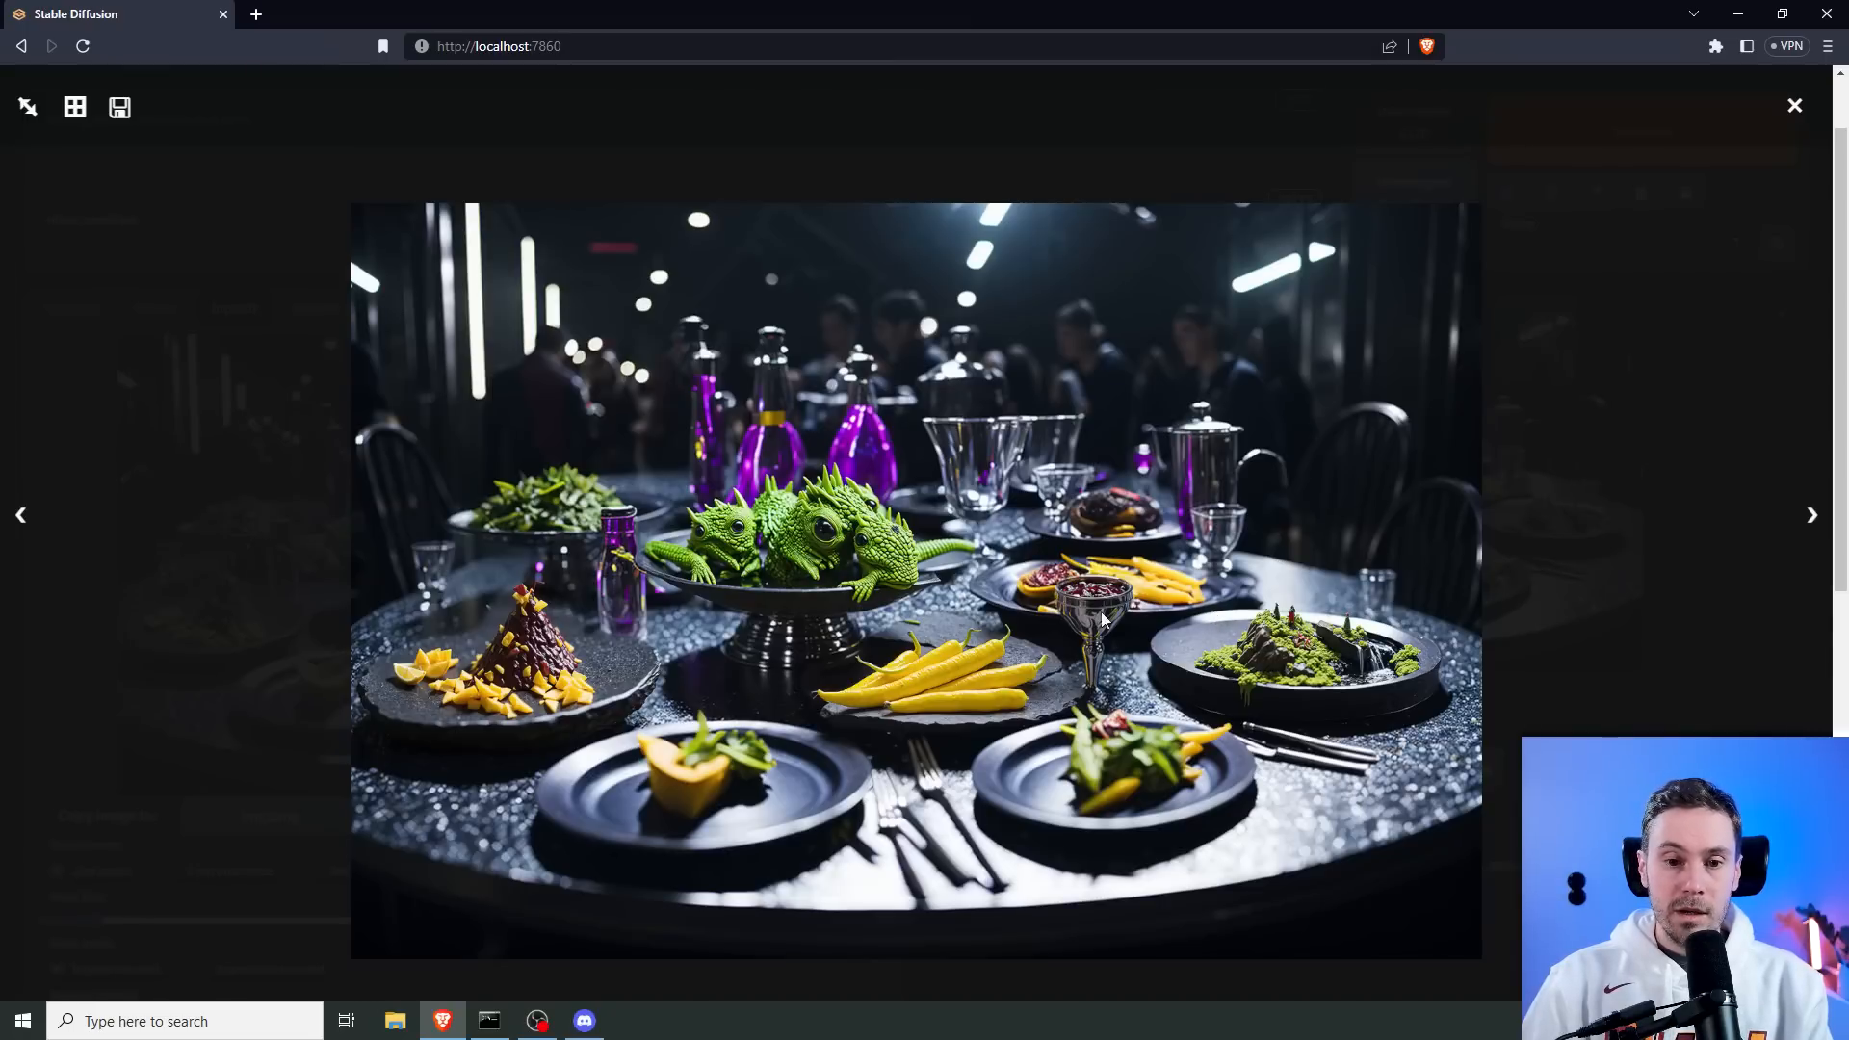
left_click(1794, 106)
left_click_drag(1421, 460, 568, 535)
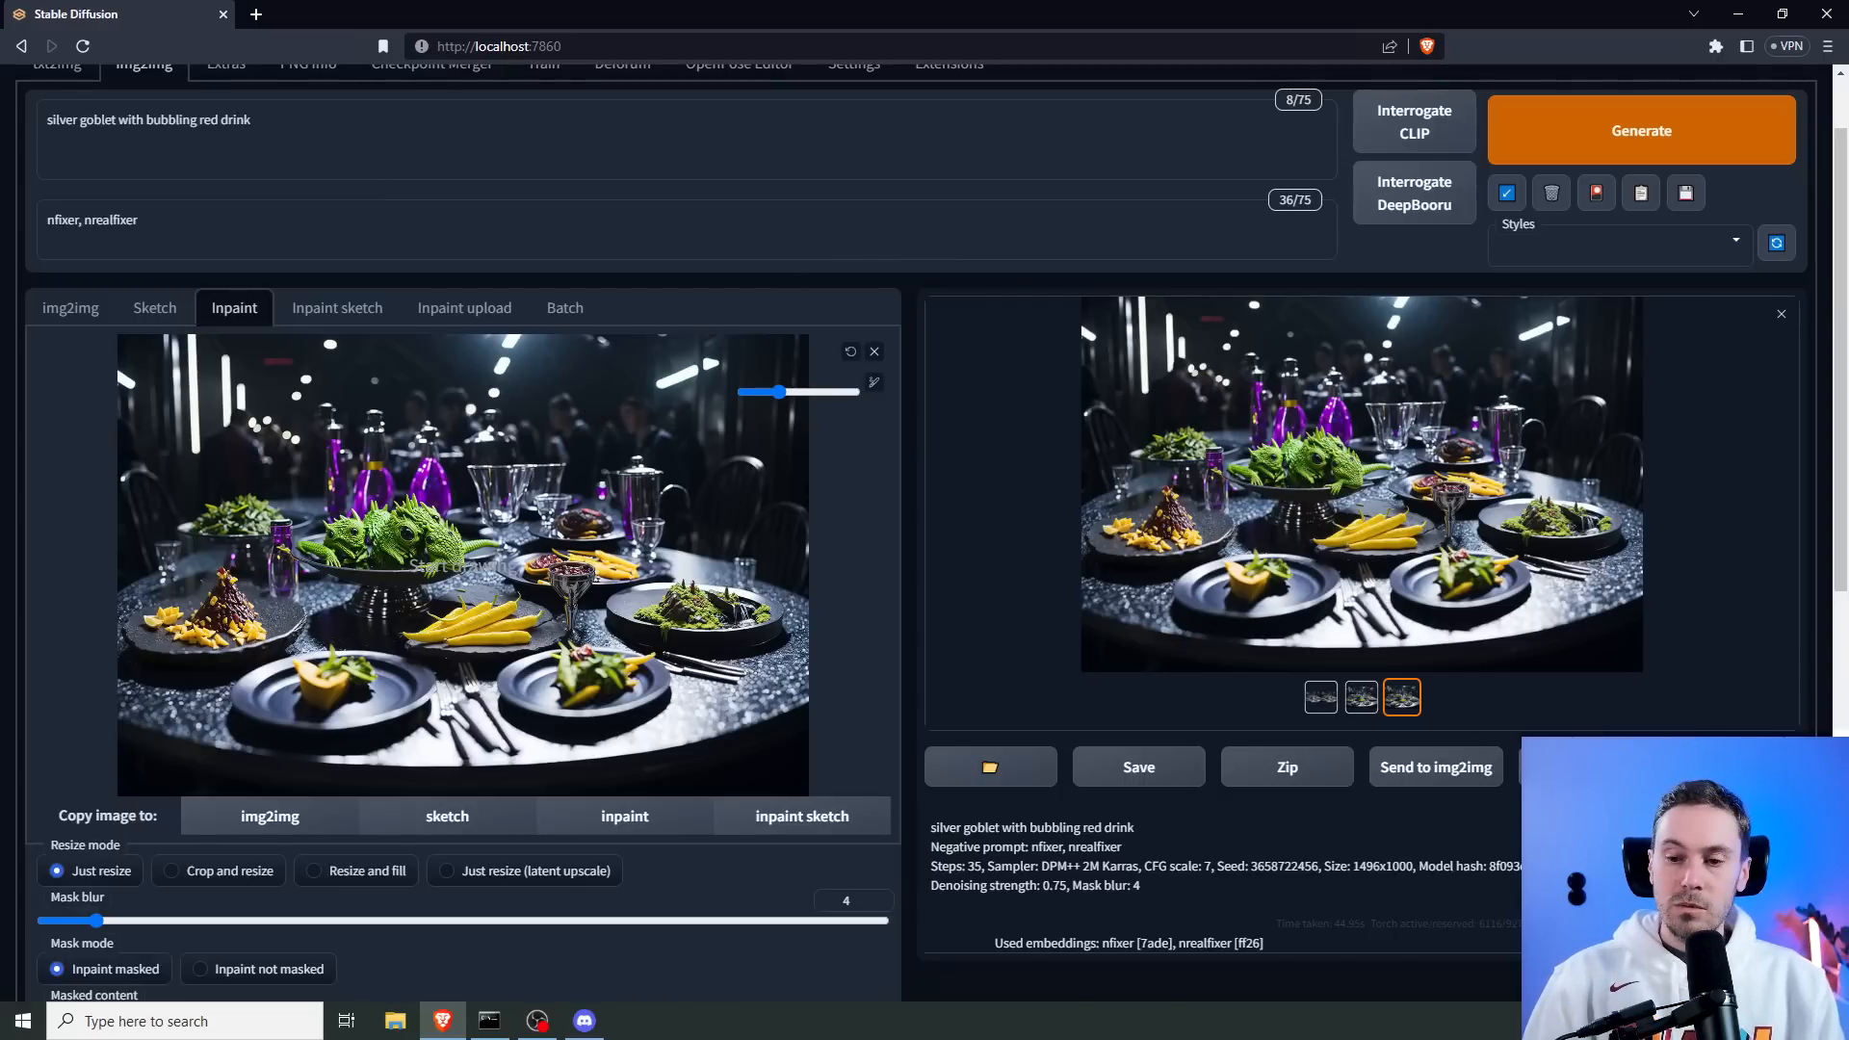
left_click(1734, 766)
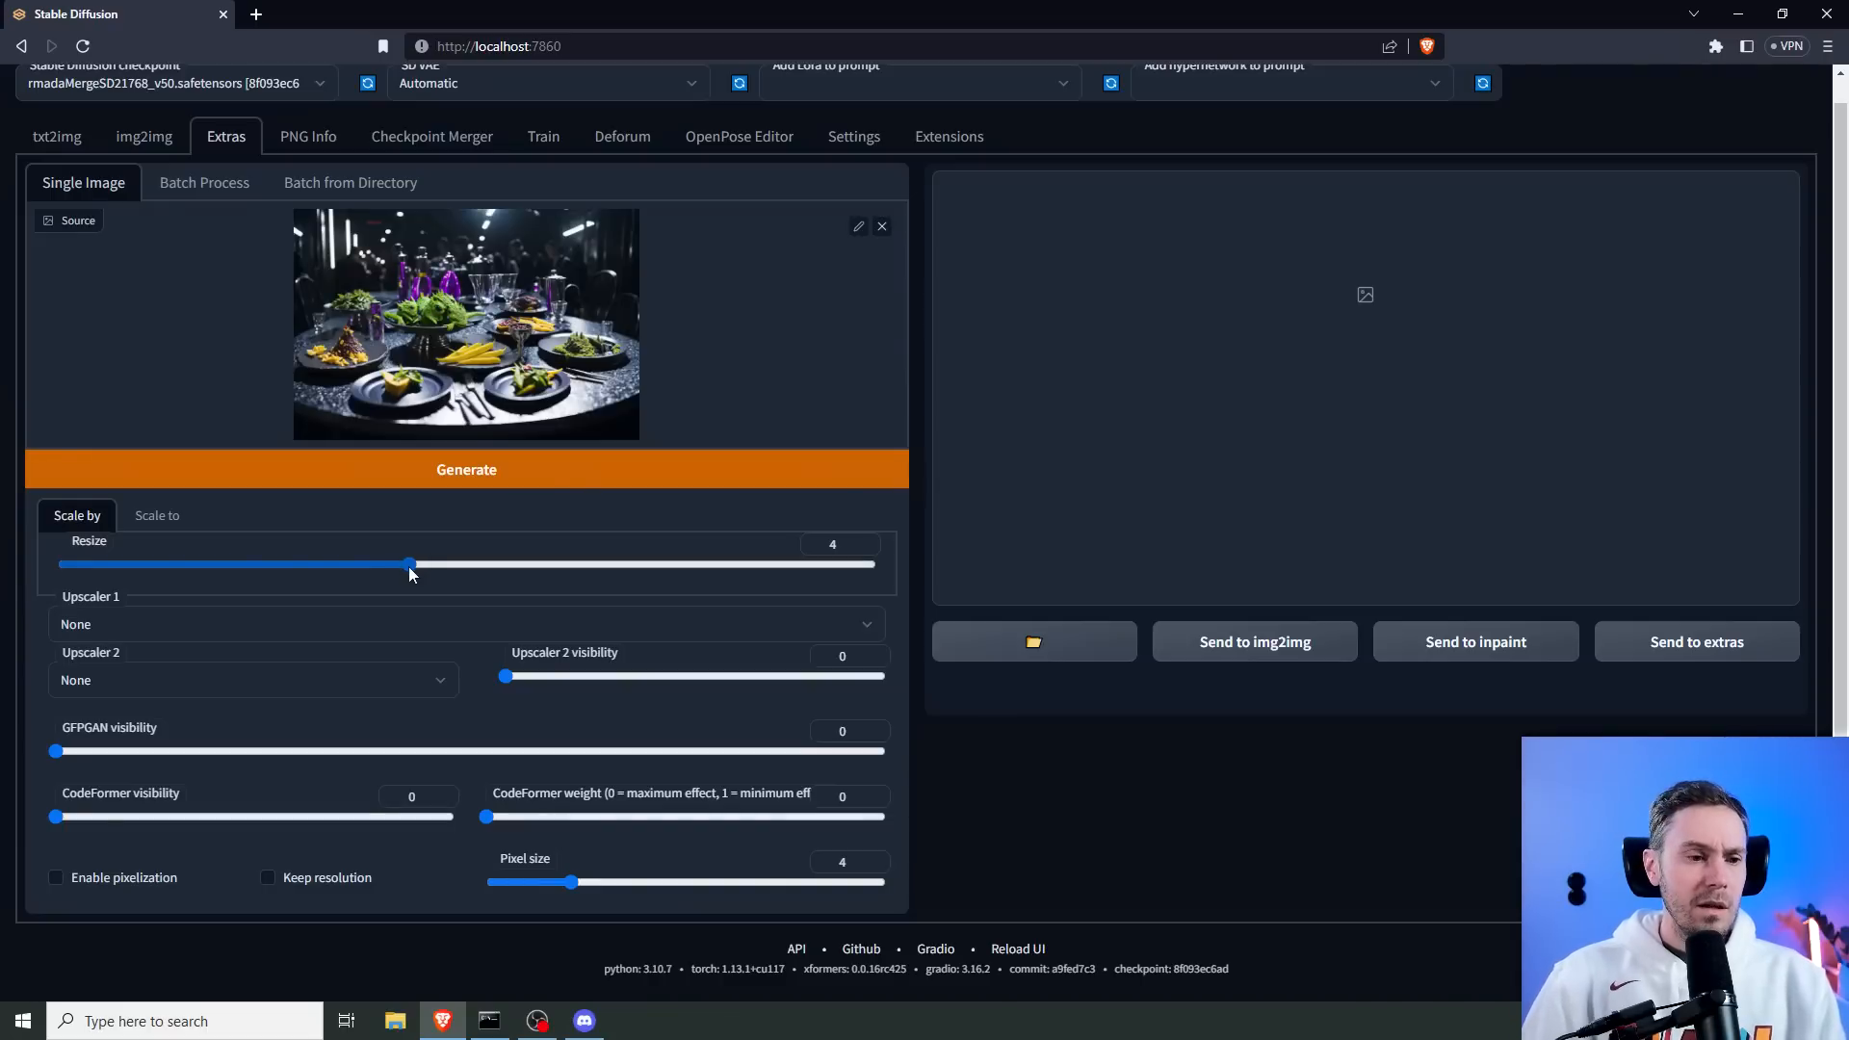
Upscale the image by 2 with Lanczos as upscaler 1 and SwinIR_4x as upscaler 2 at 0.151 visibility.
left_click_drag(410, 566, 182, 580)
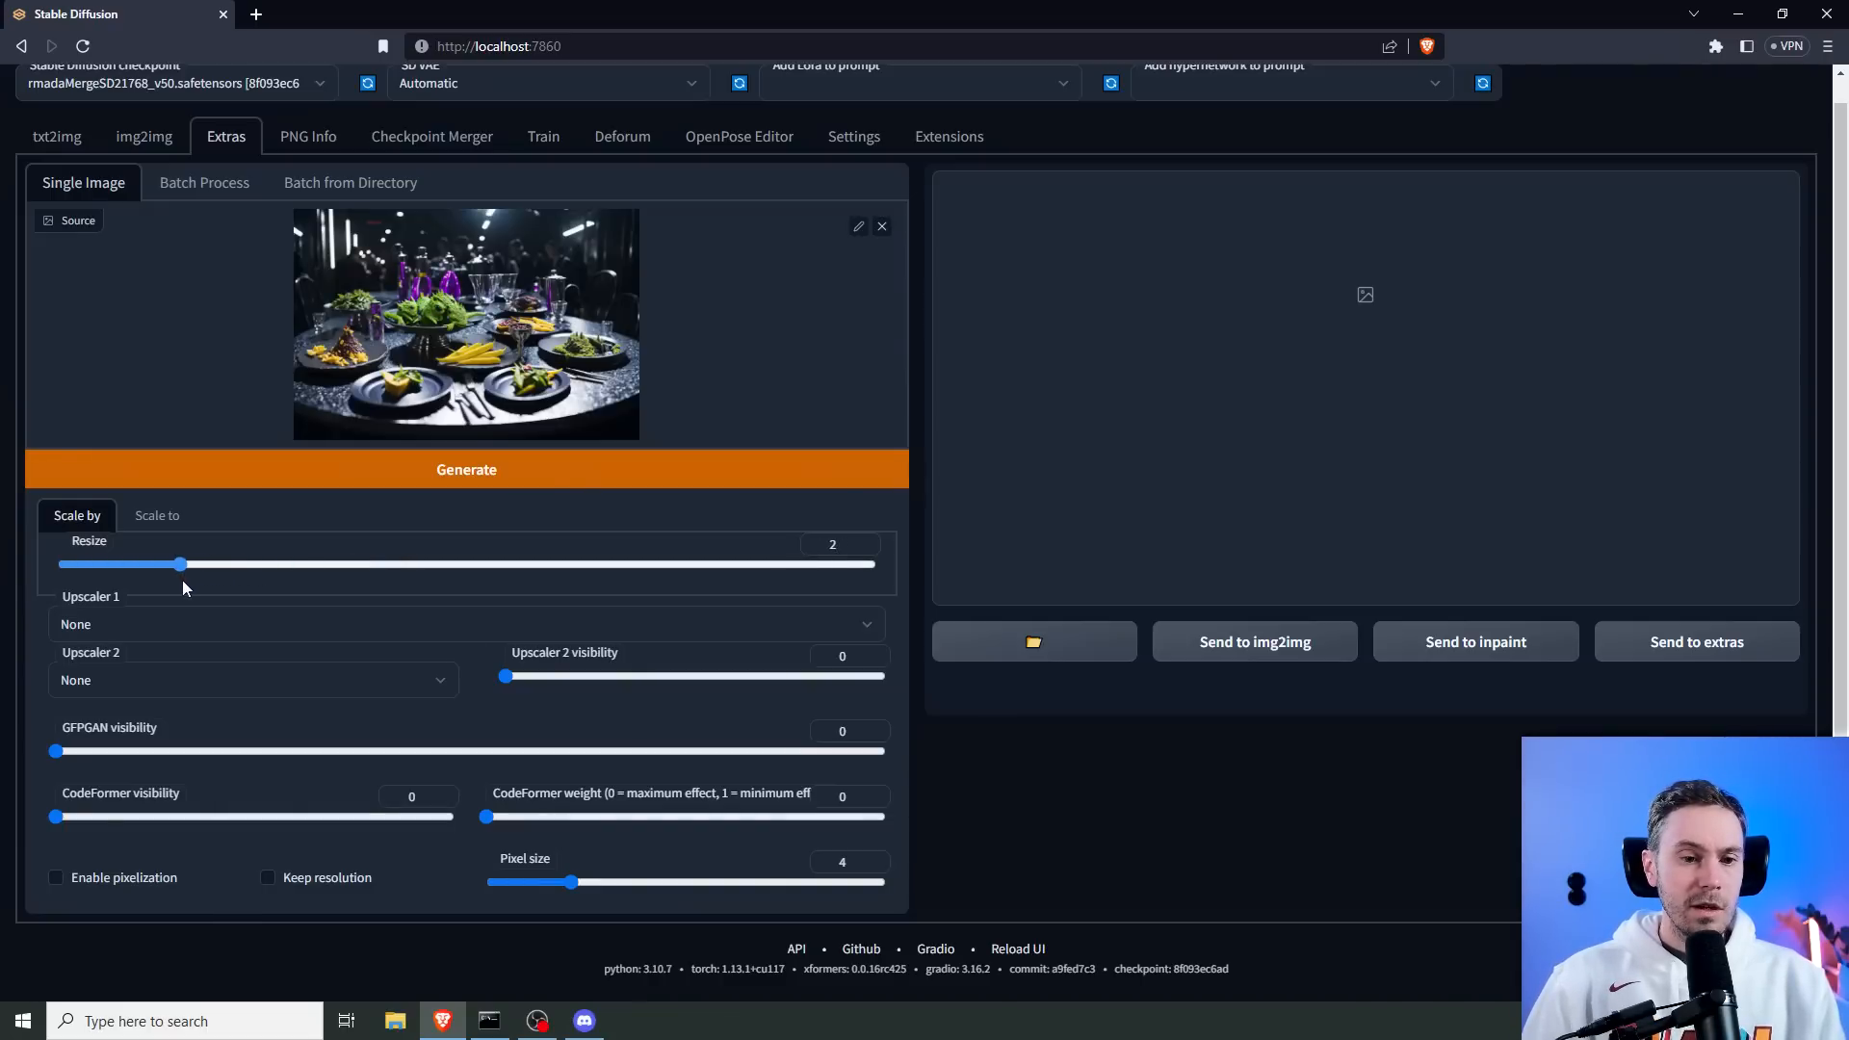
left_click(145, 624)
left_click(129, 671)
left_click(123, 685)
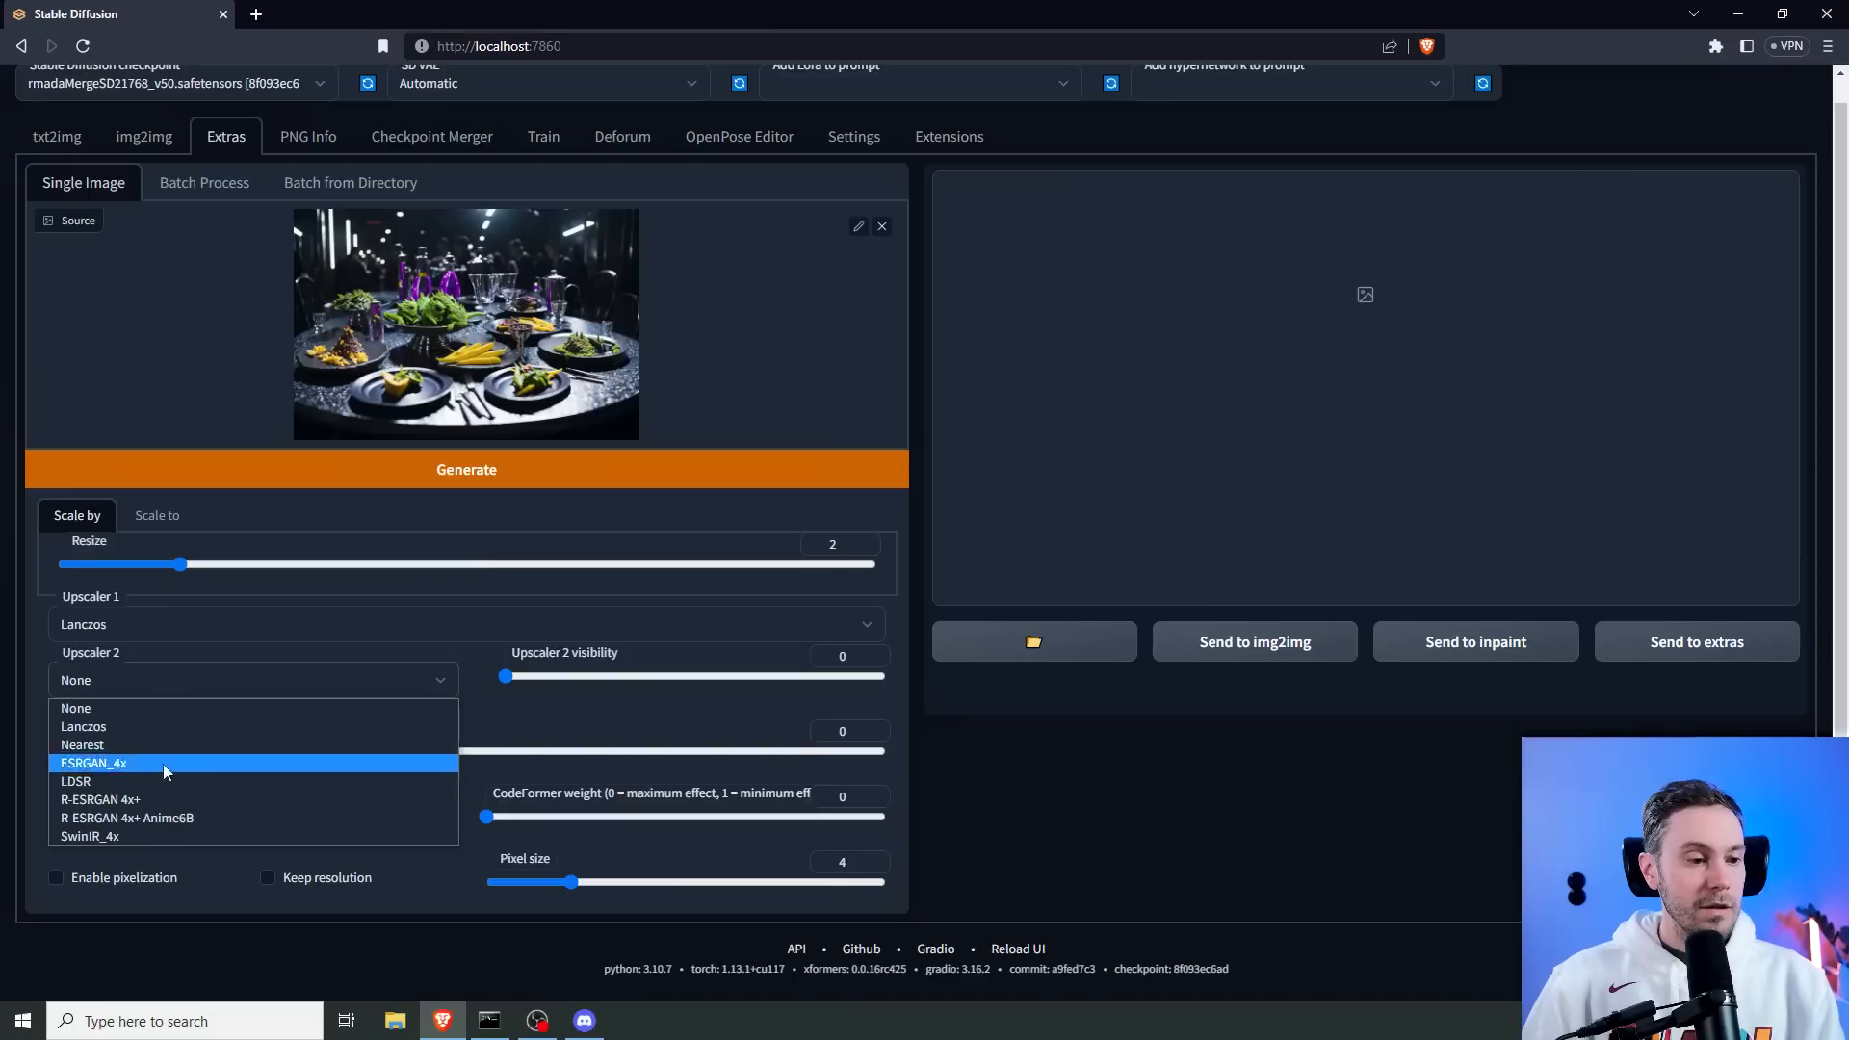
left_click(137, 836)
left_click_drag(505, 677, 561, 677)
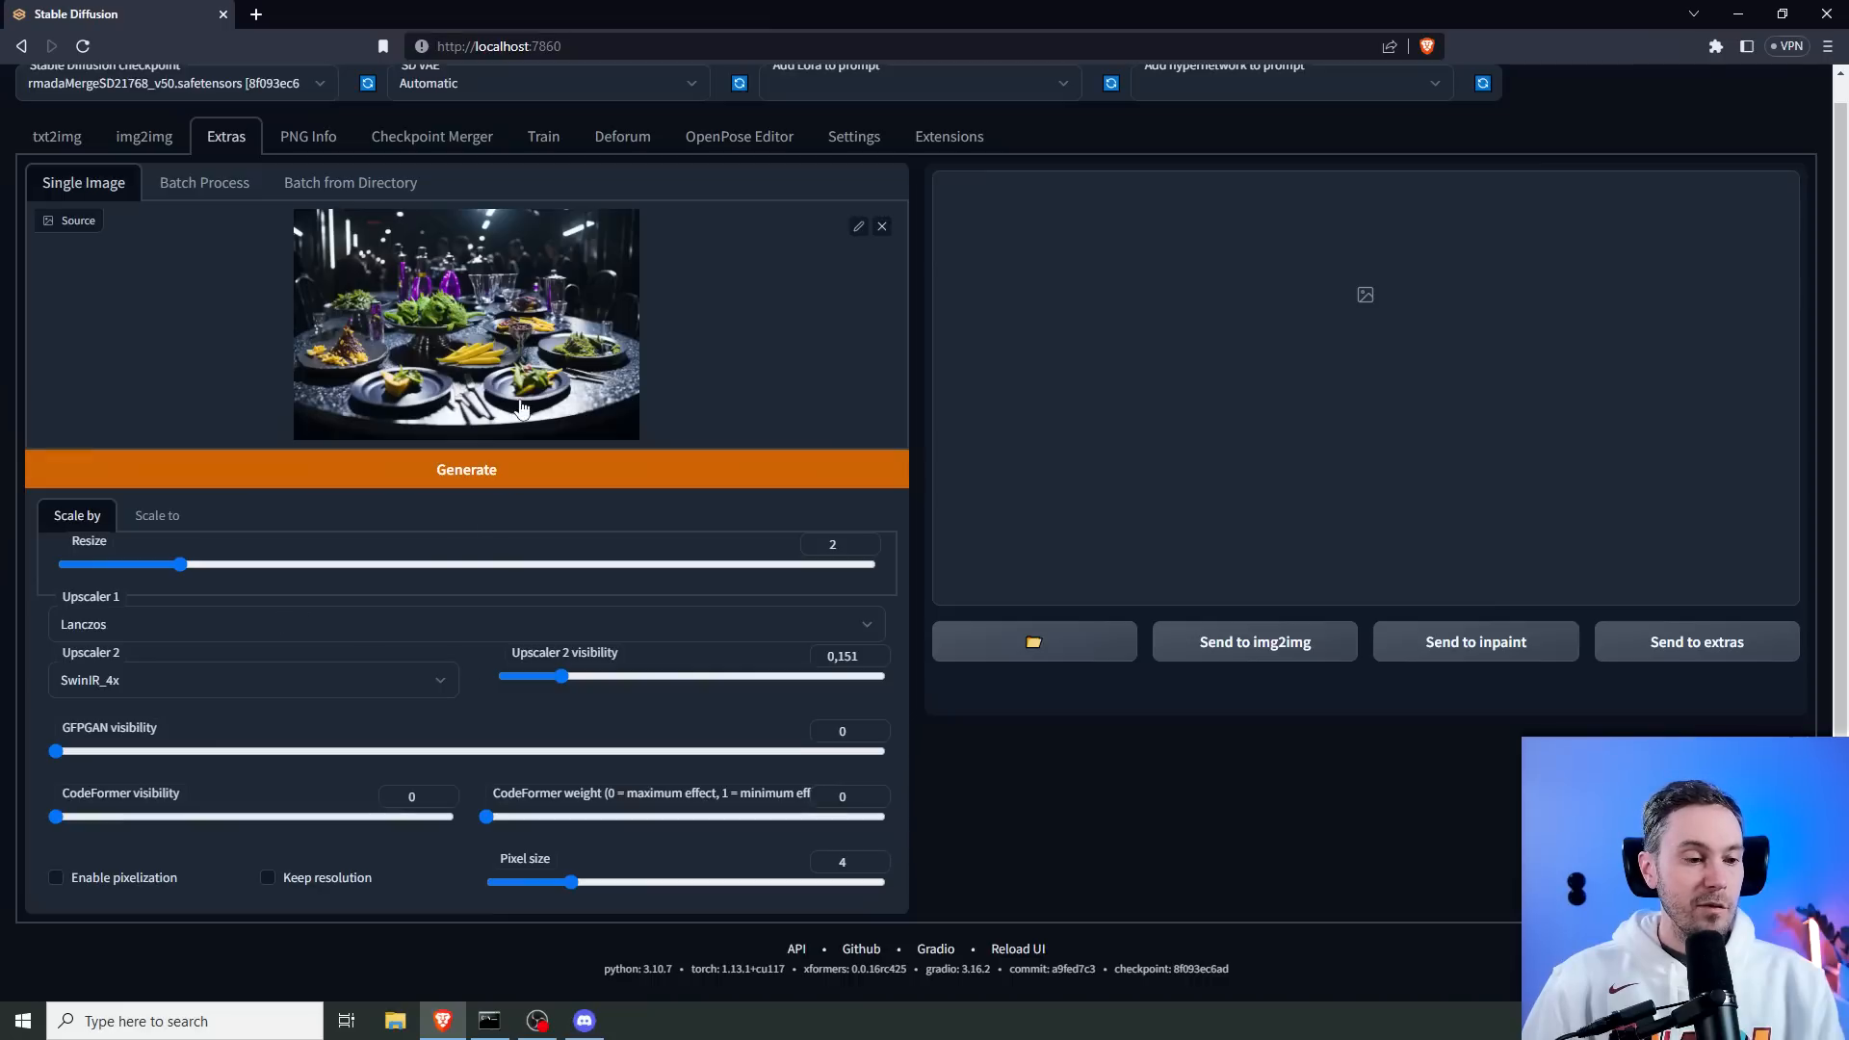
left_click(507, 480)
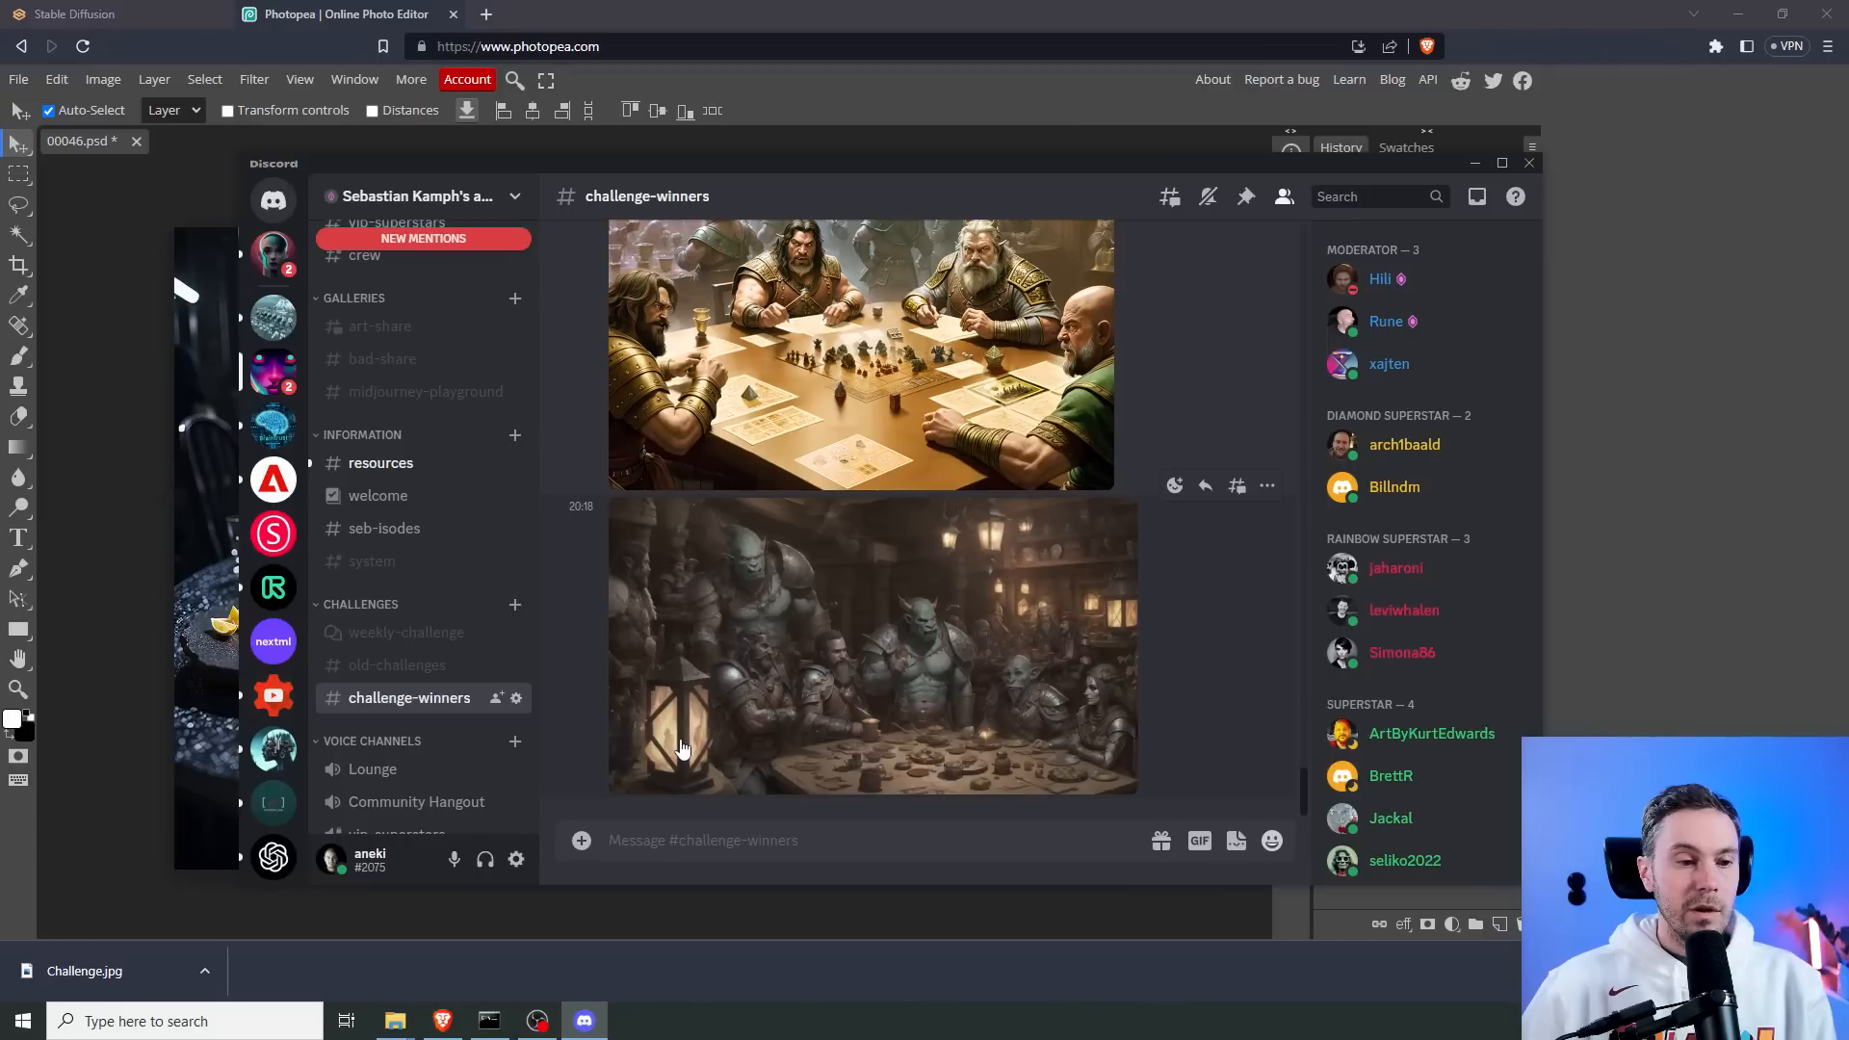
Close the Family Meal thread in Discord's weekly-challenge channel and look through the submissions in the old-challenges channel.
left_click(425, 633)
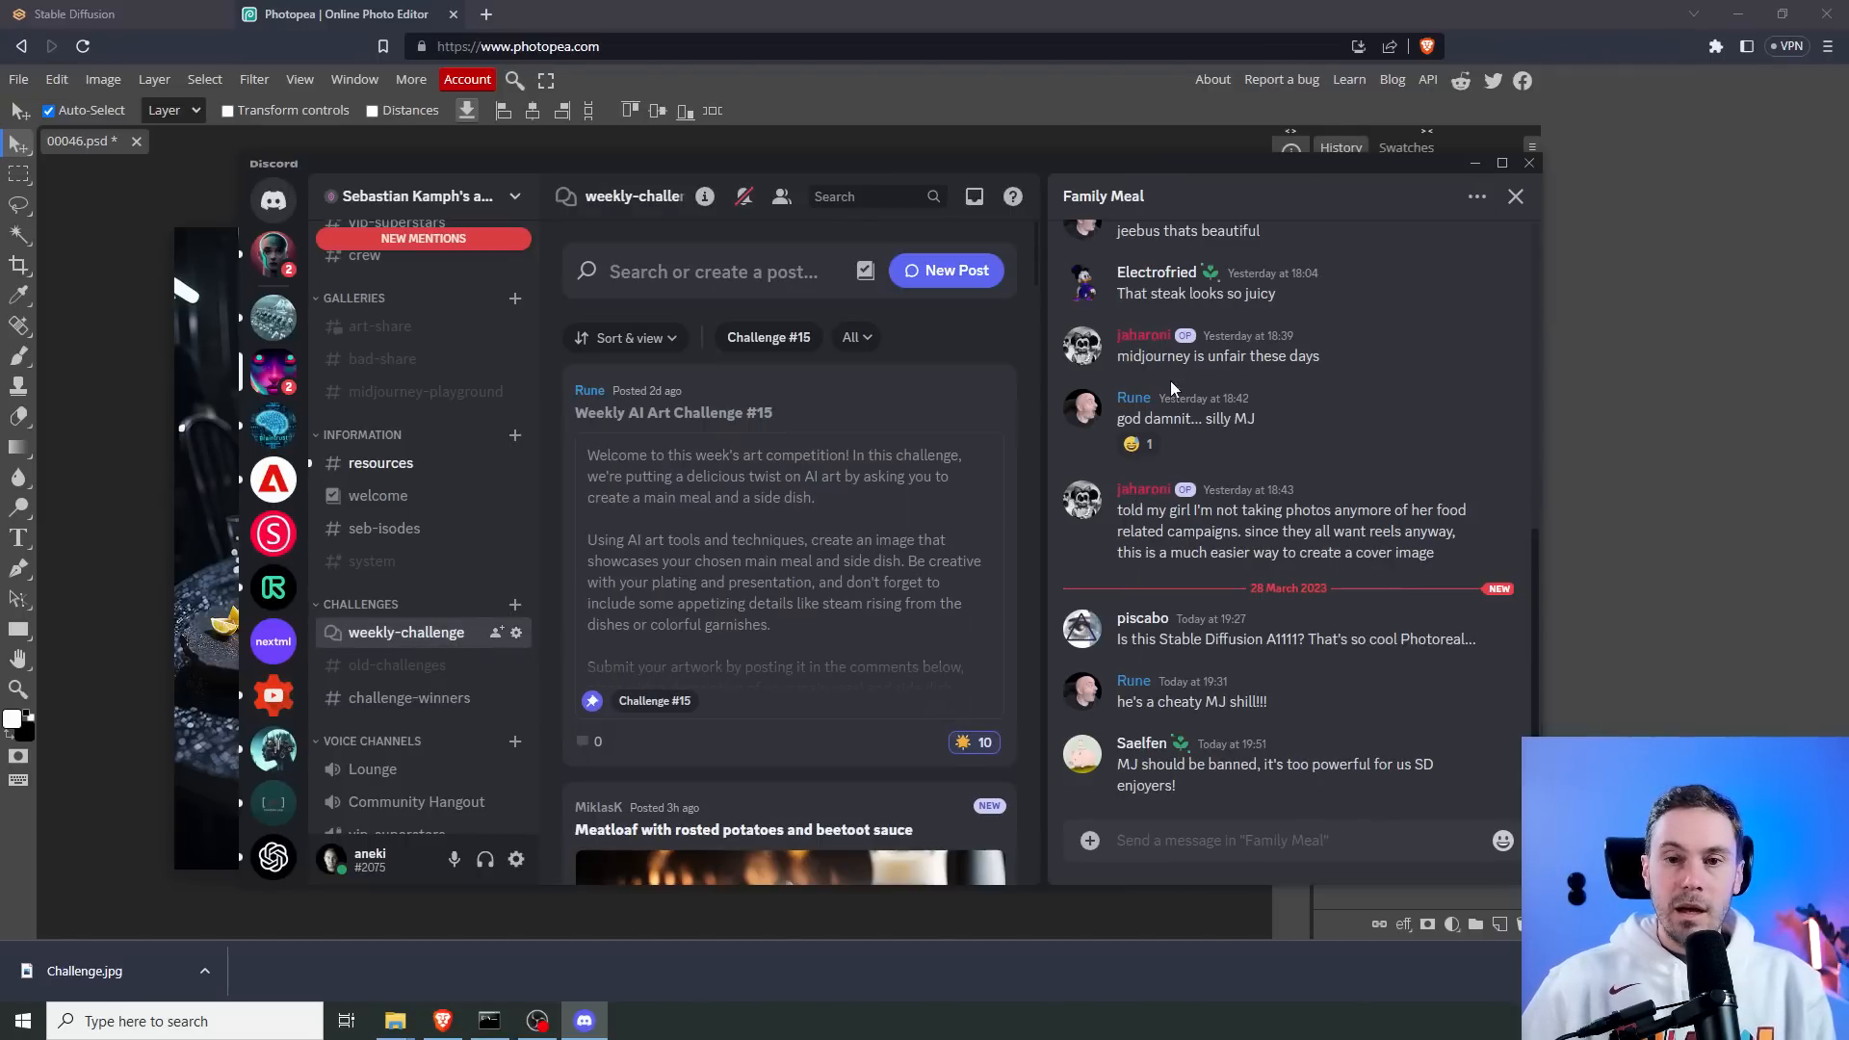
left_click(1516, 198)
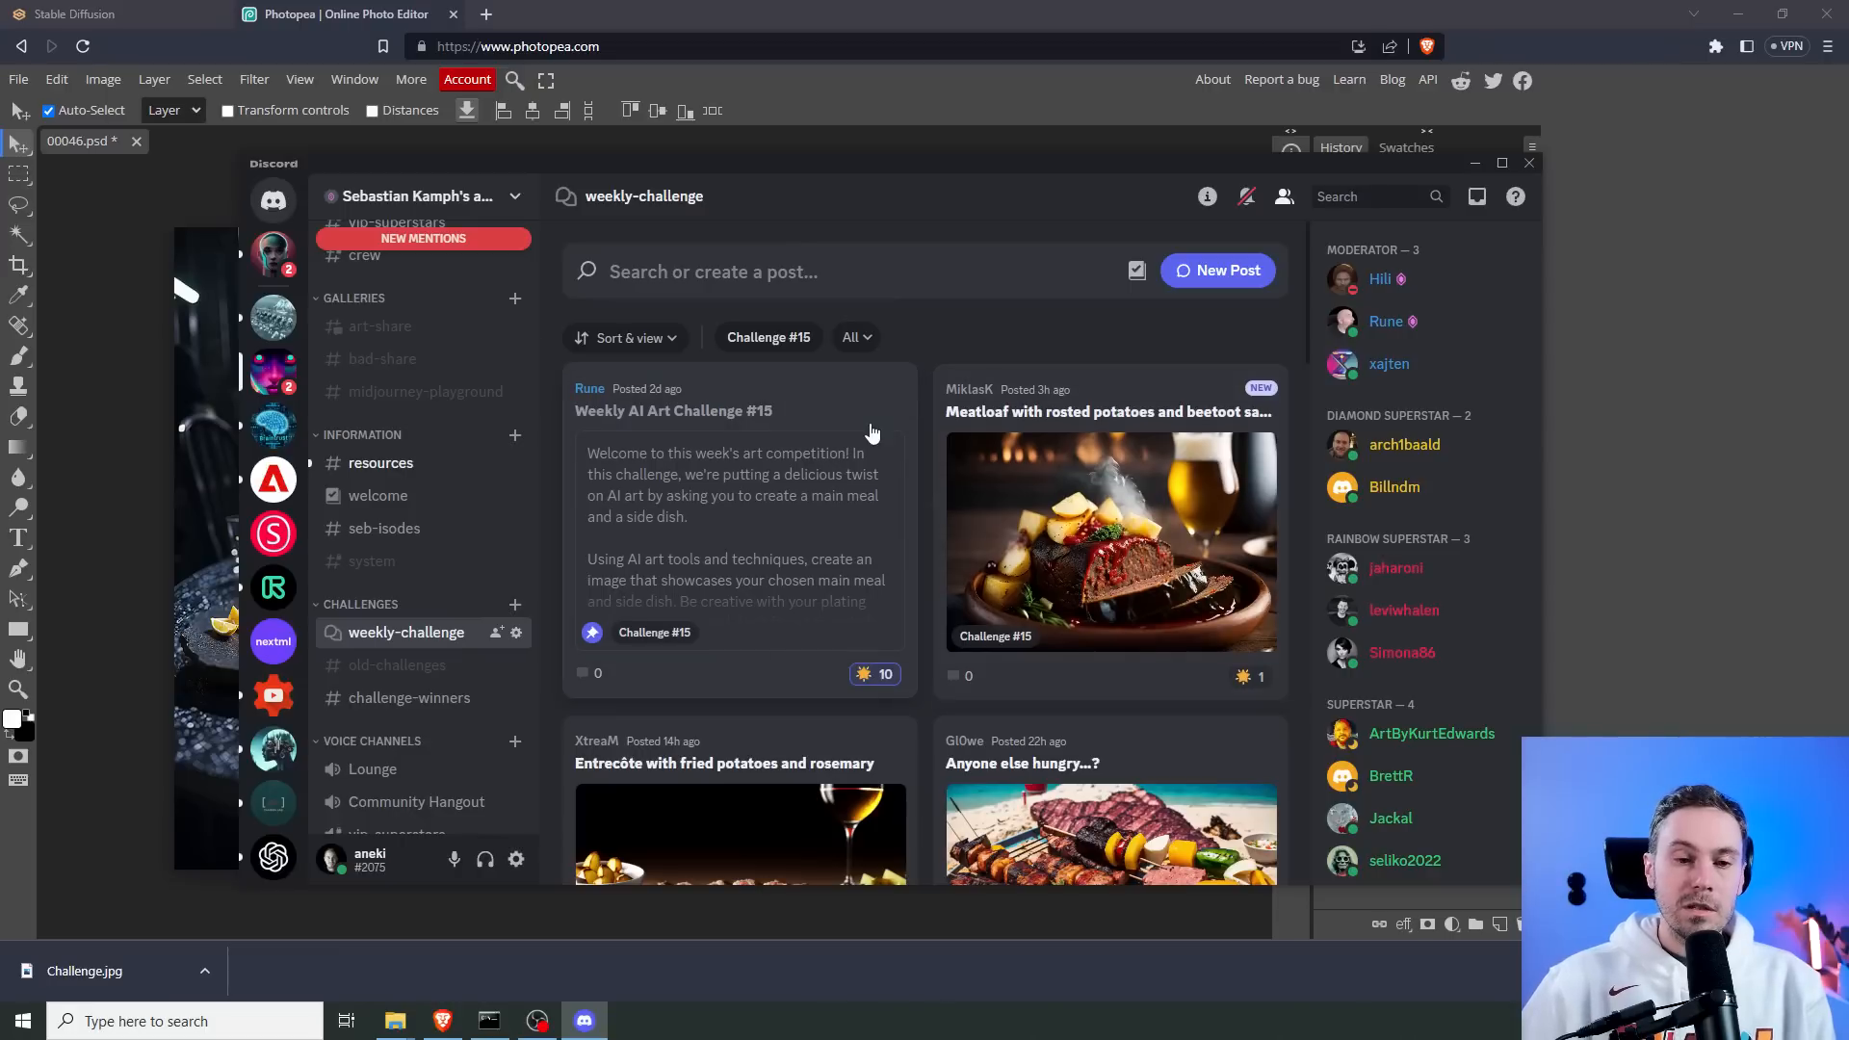
scroll(790, 448, "down", 1)
left_click(397, 665)
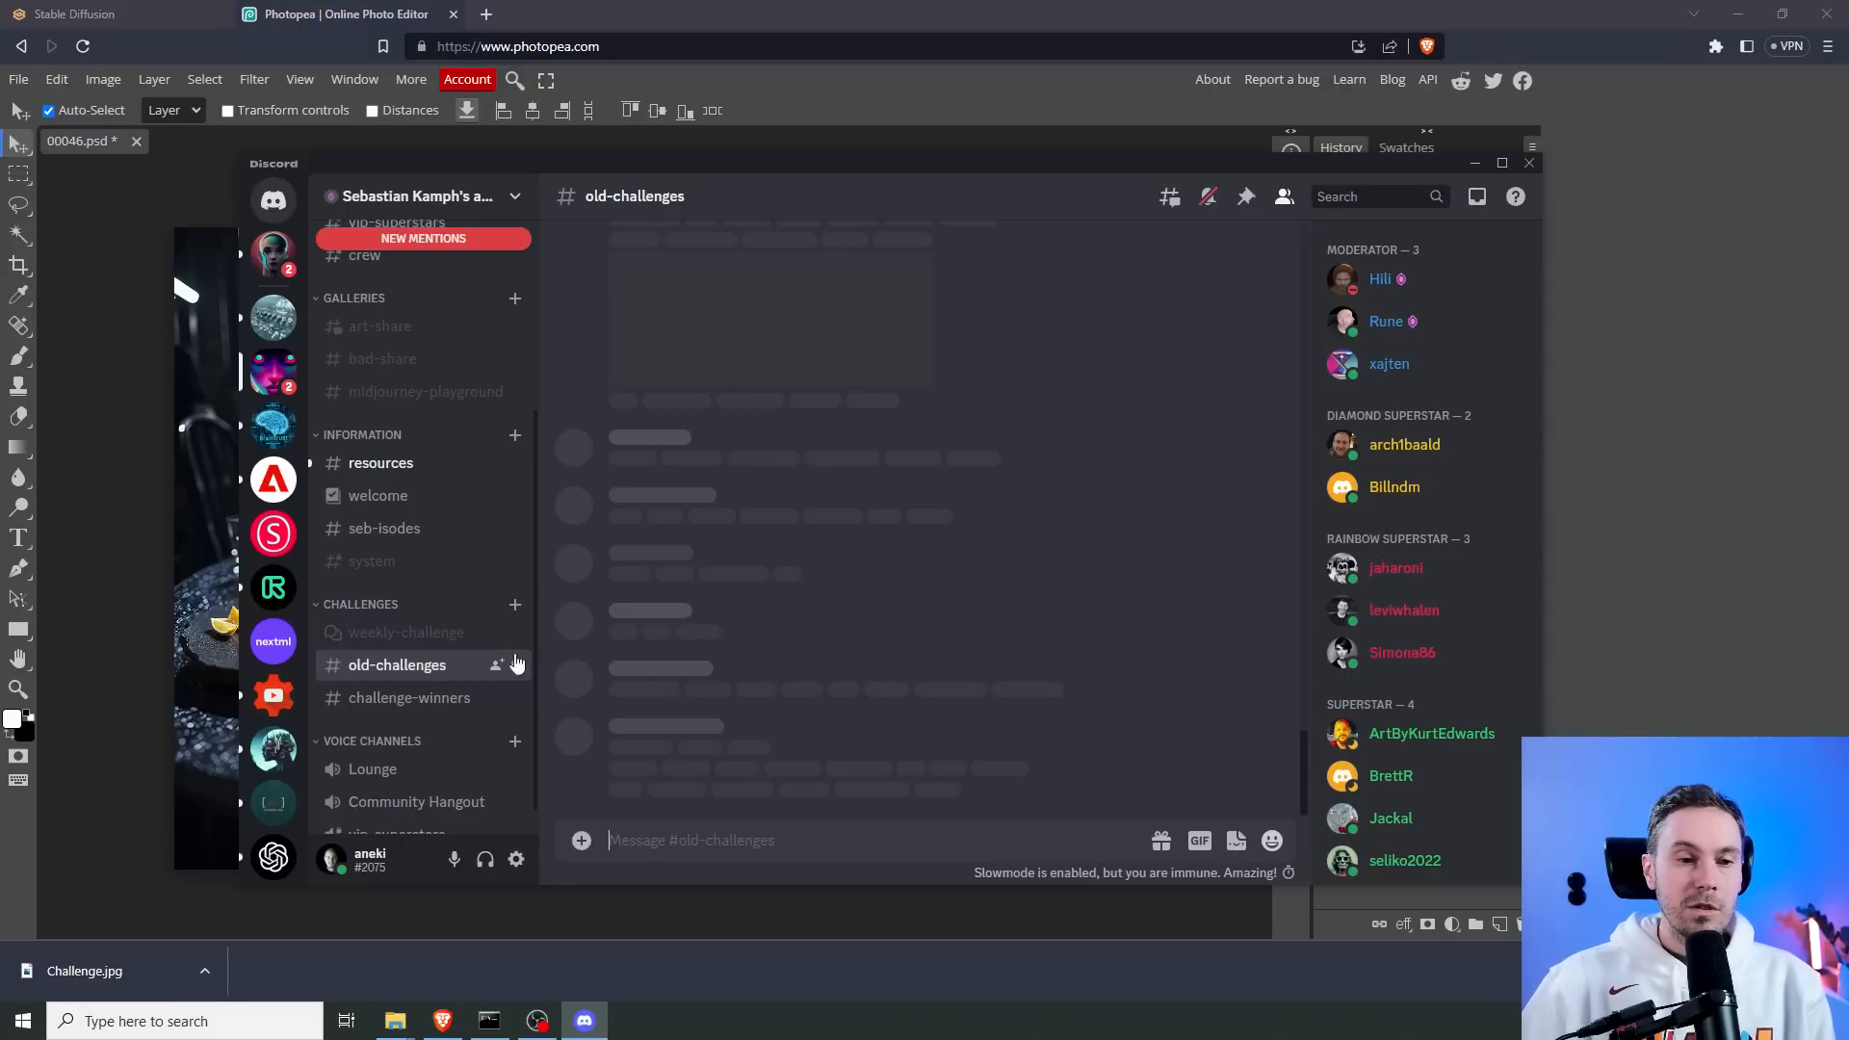
scroll(1252, 691, "up", 6)
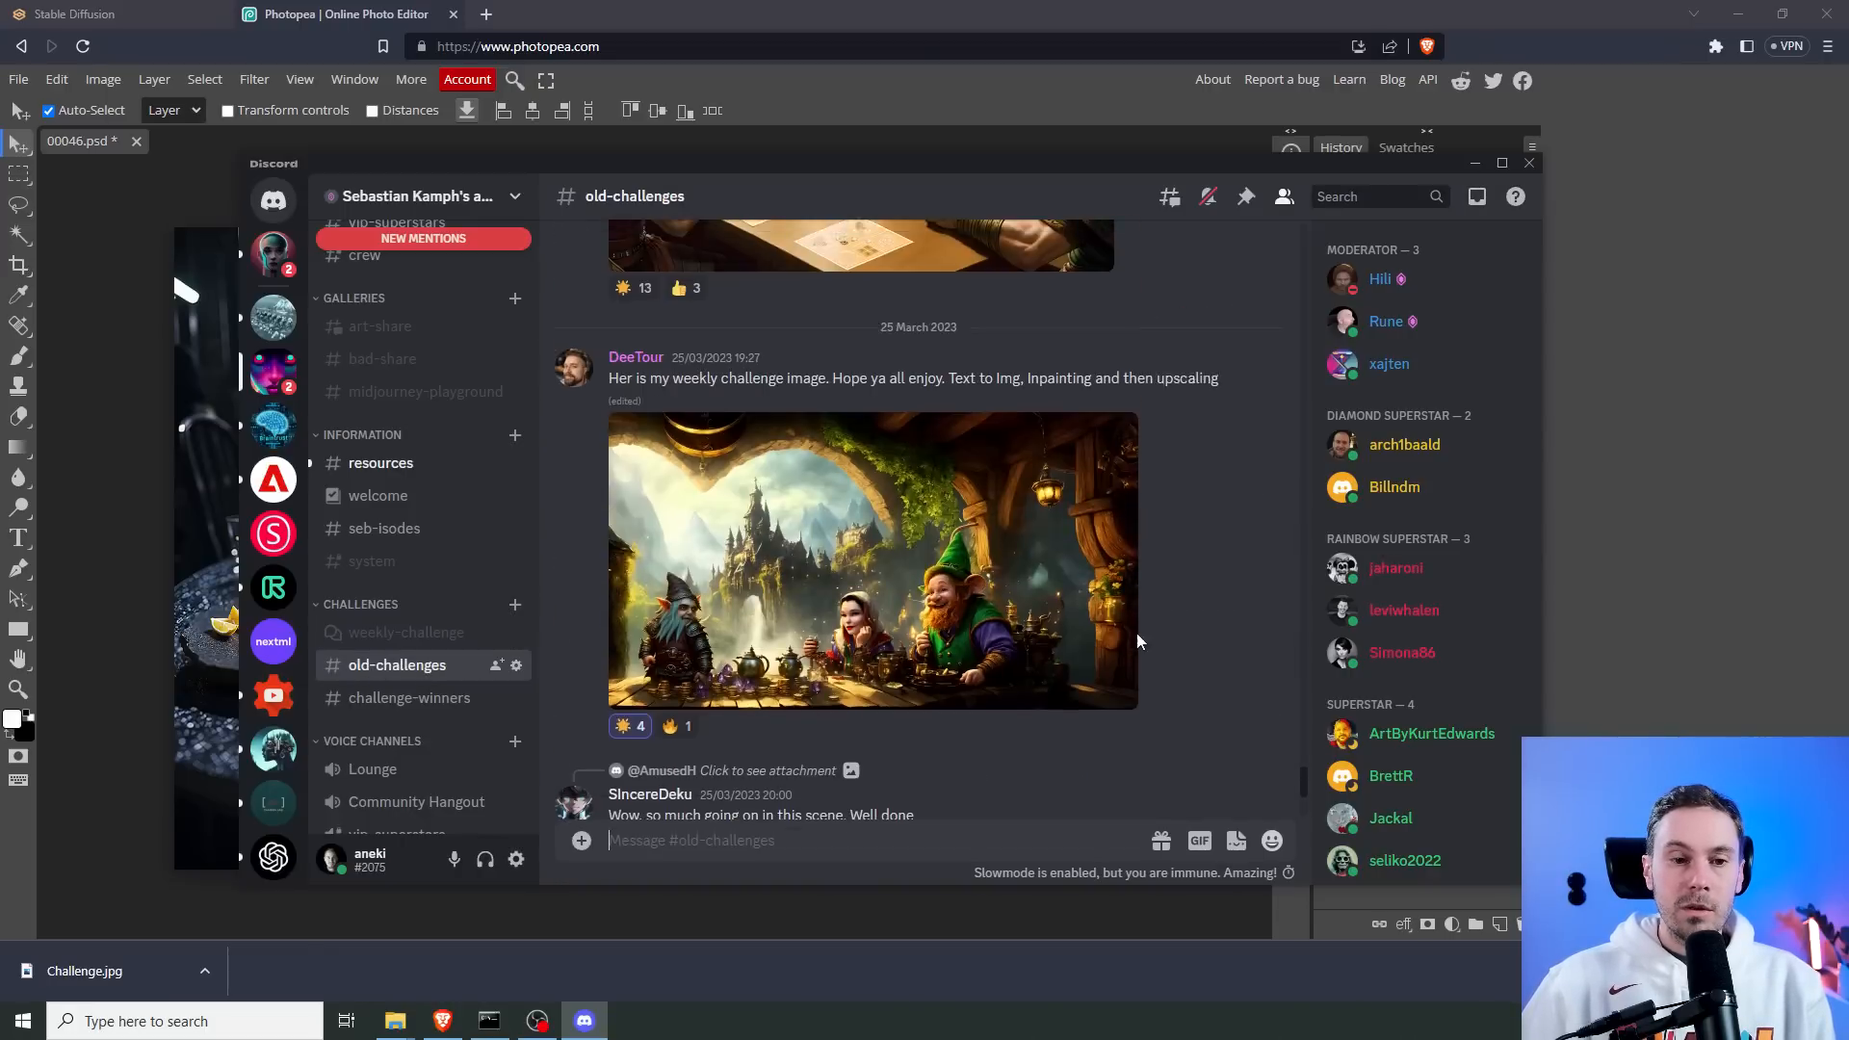
scroll(1139, 632, "up", 10)
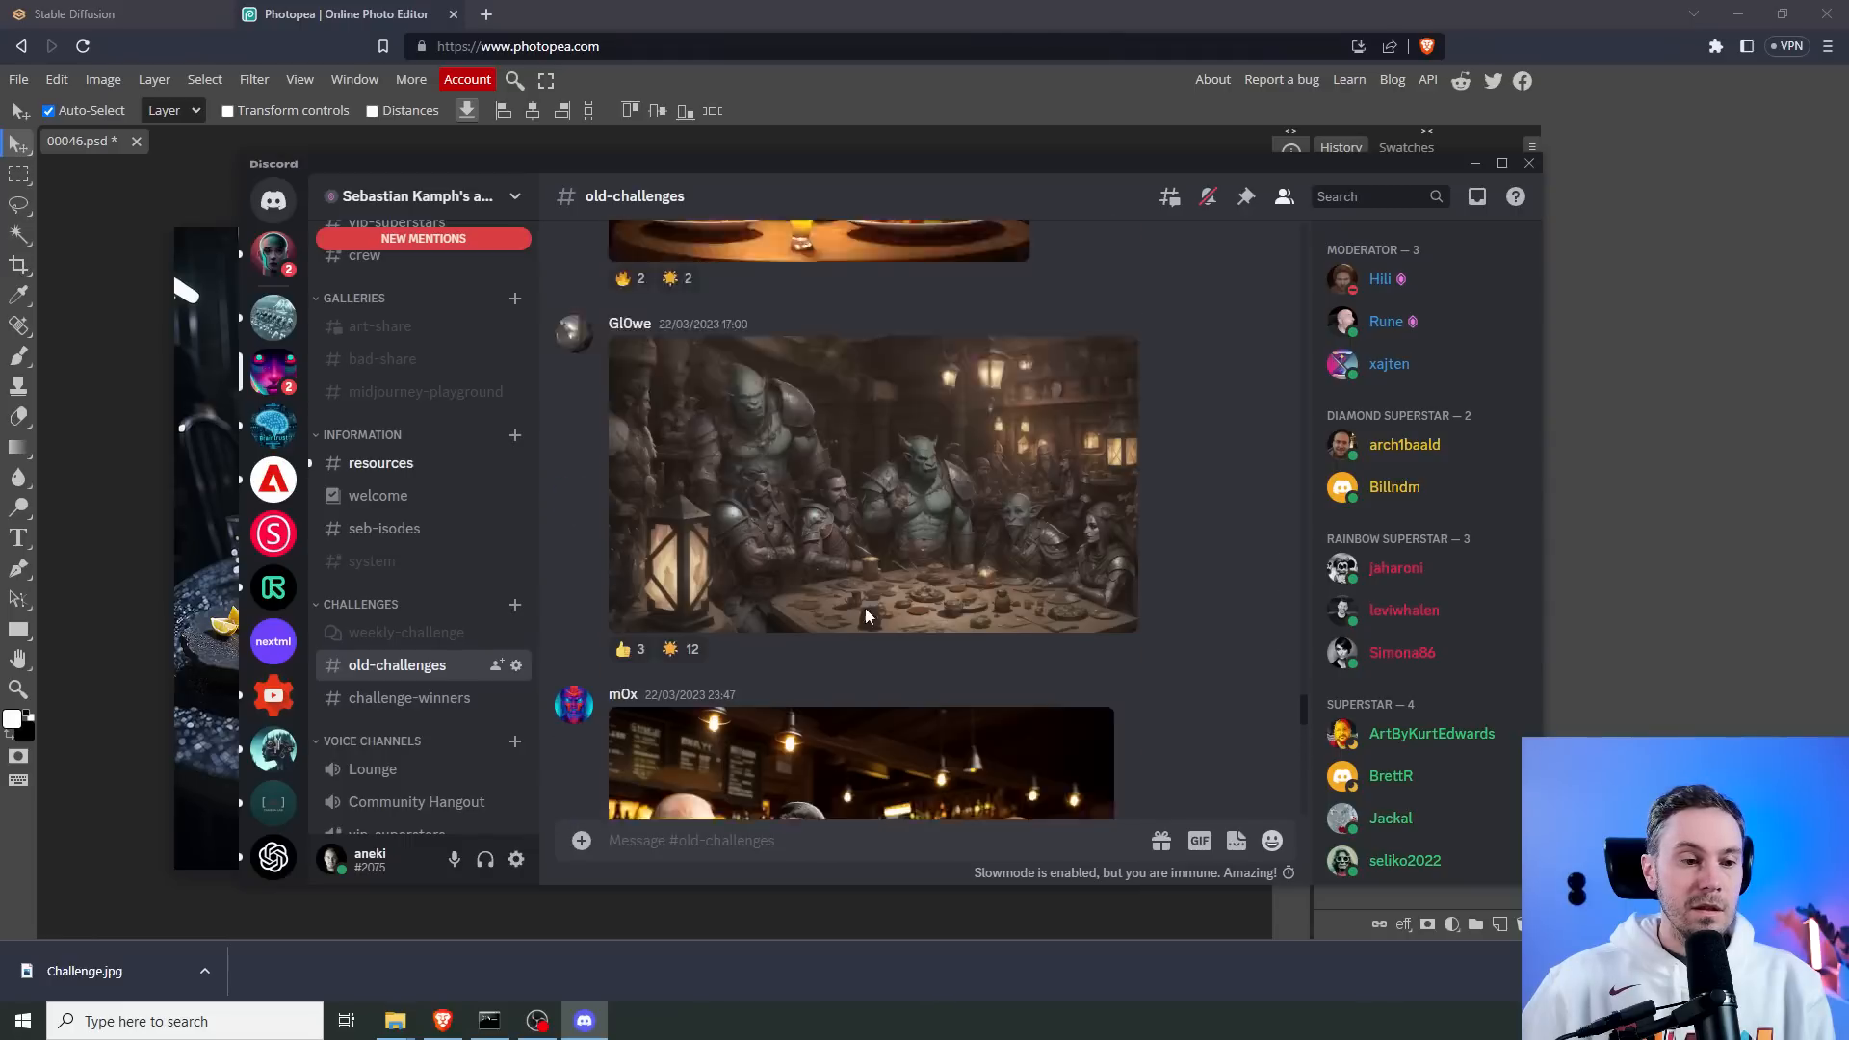
Browse the Challenge #15 food image entries in the weekly-challenge channel.
left_click(417, 631)
scroll(1183, 444, "down", 3)
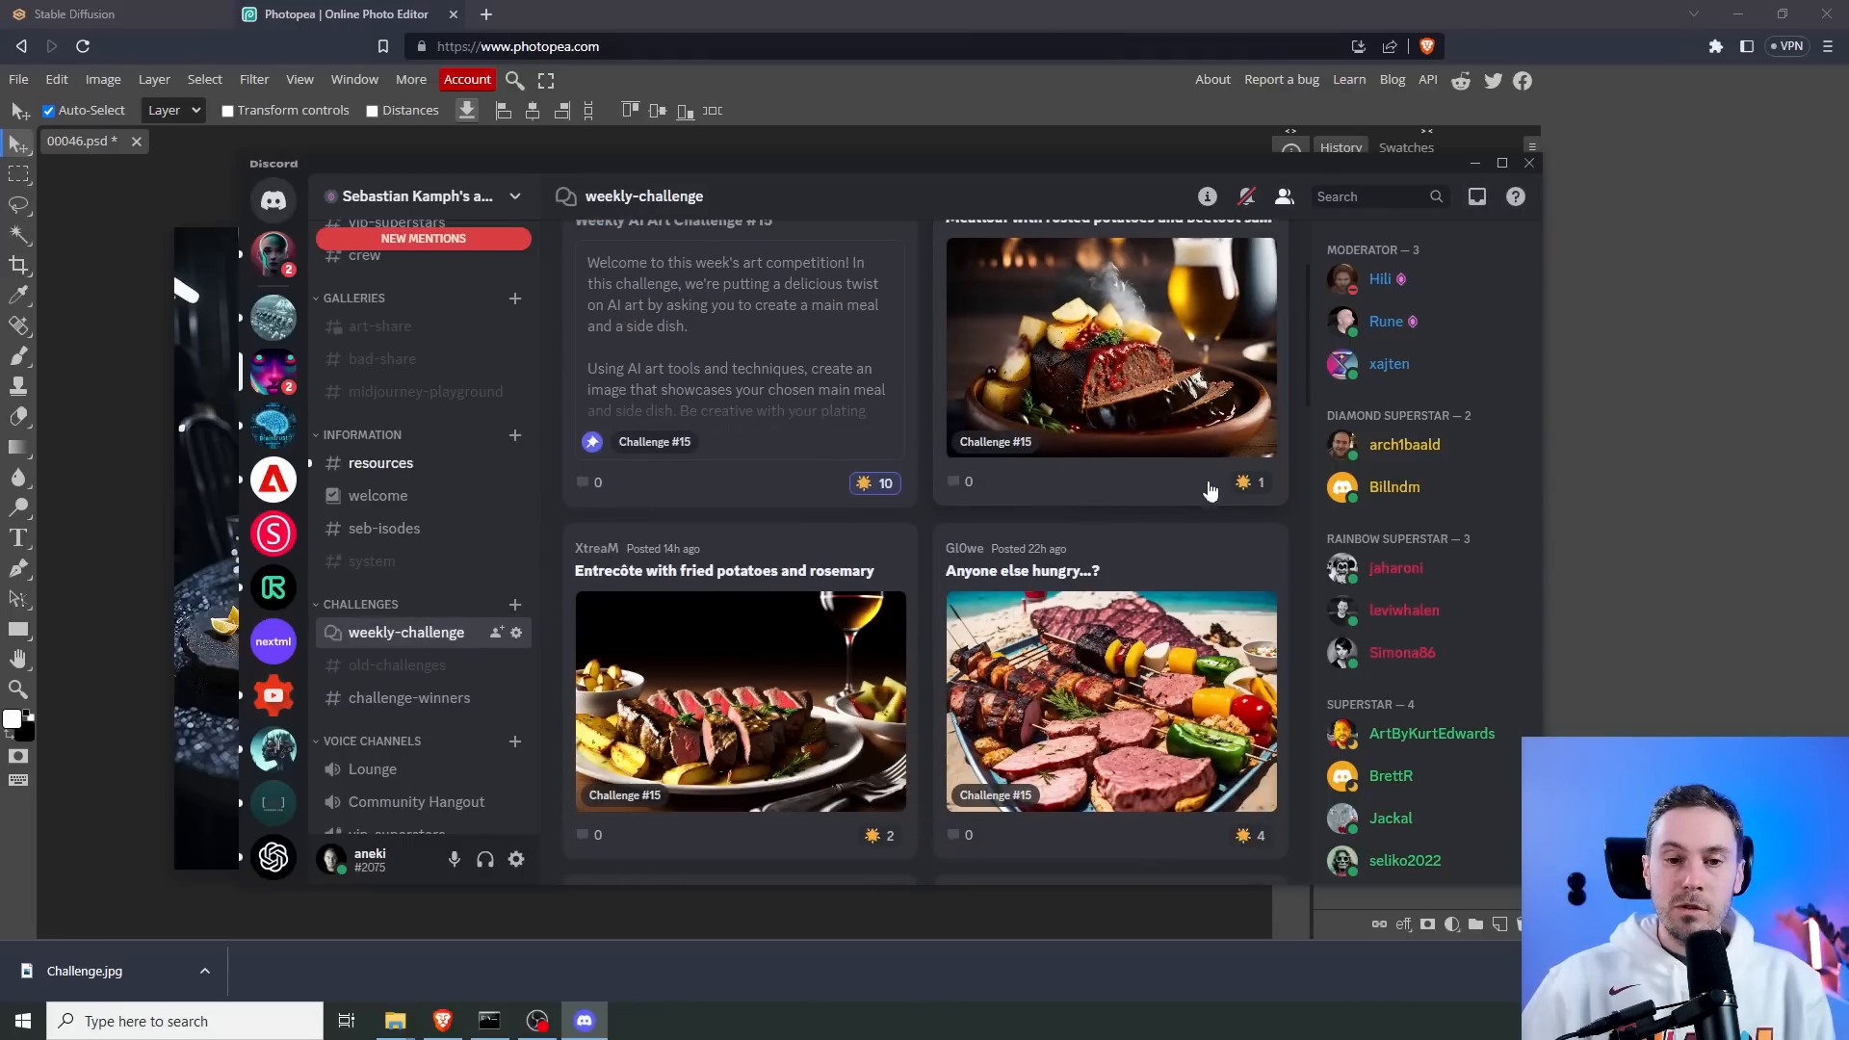
scroll(1183, 444, "down", 1)
scroll(887, 589, "down", 3)
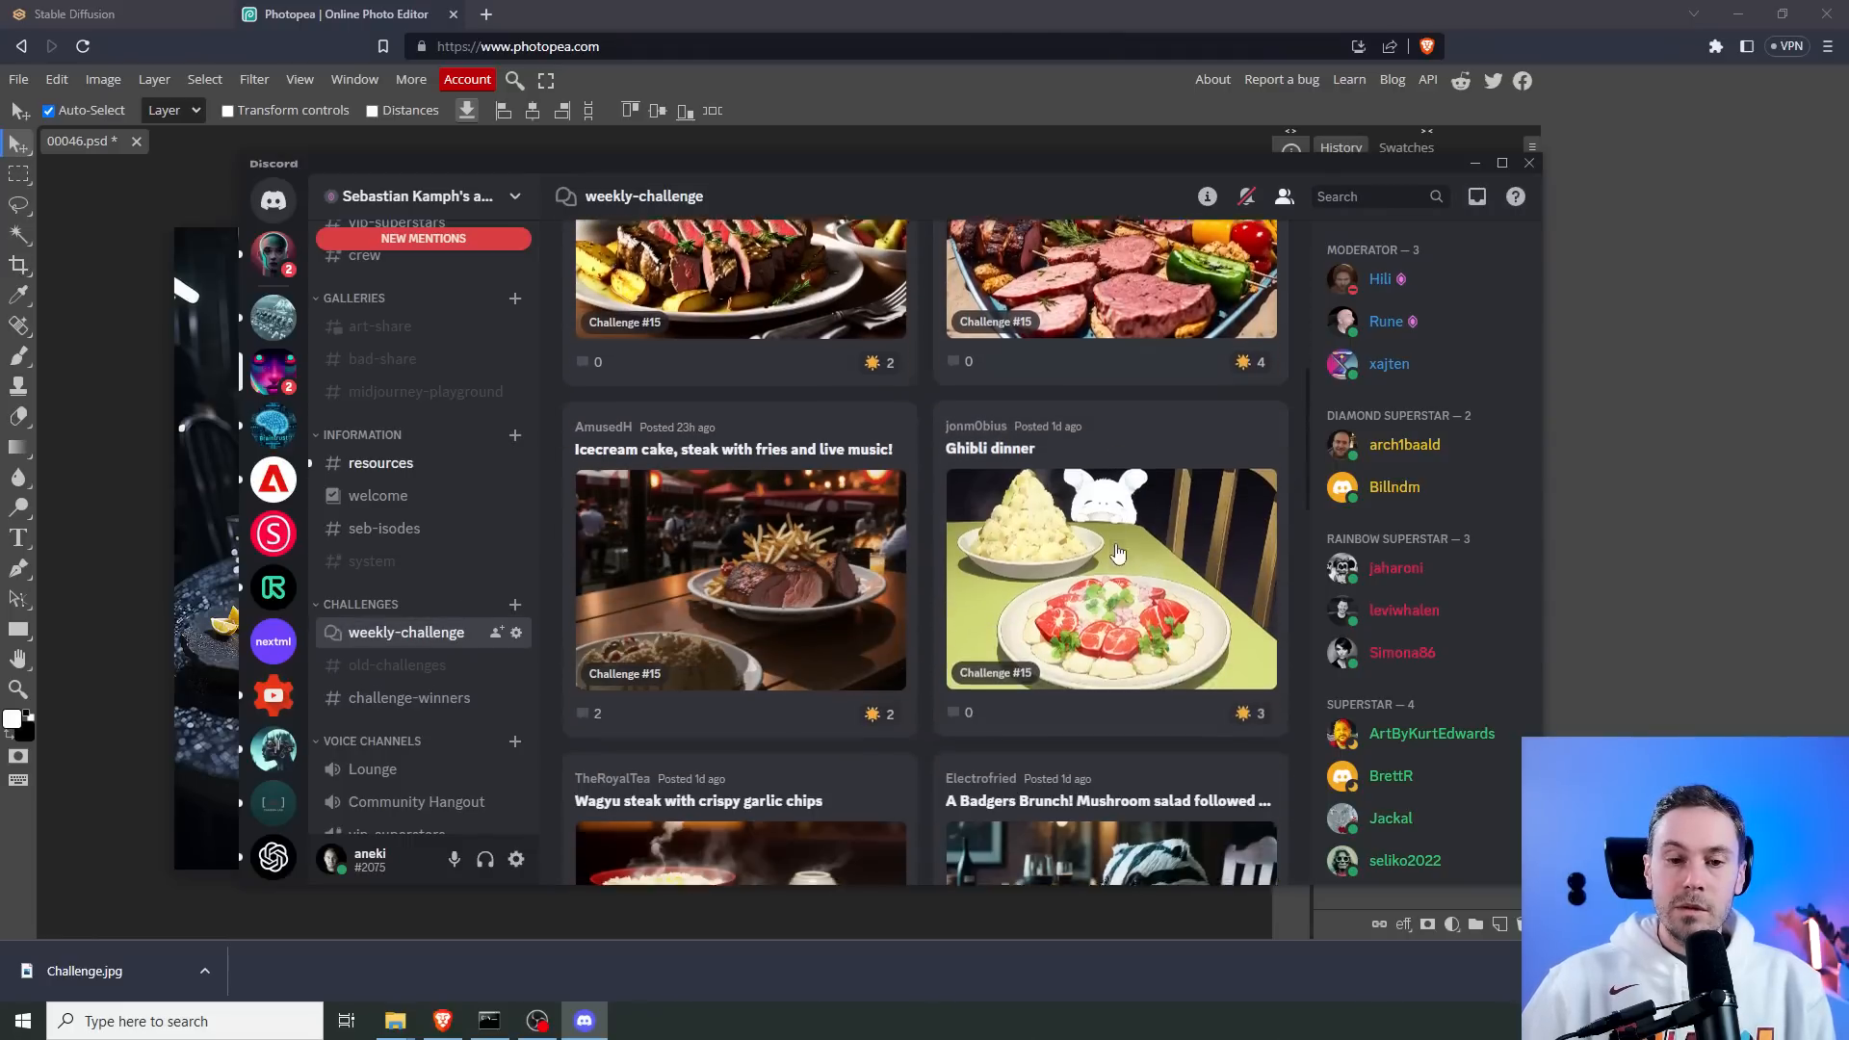
scroll(887, 590, "down", 9)
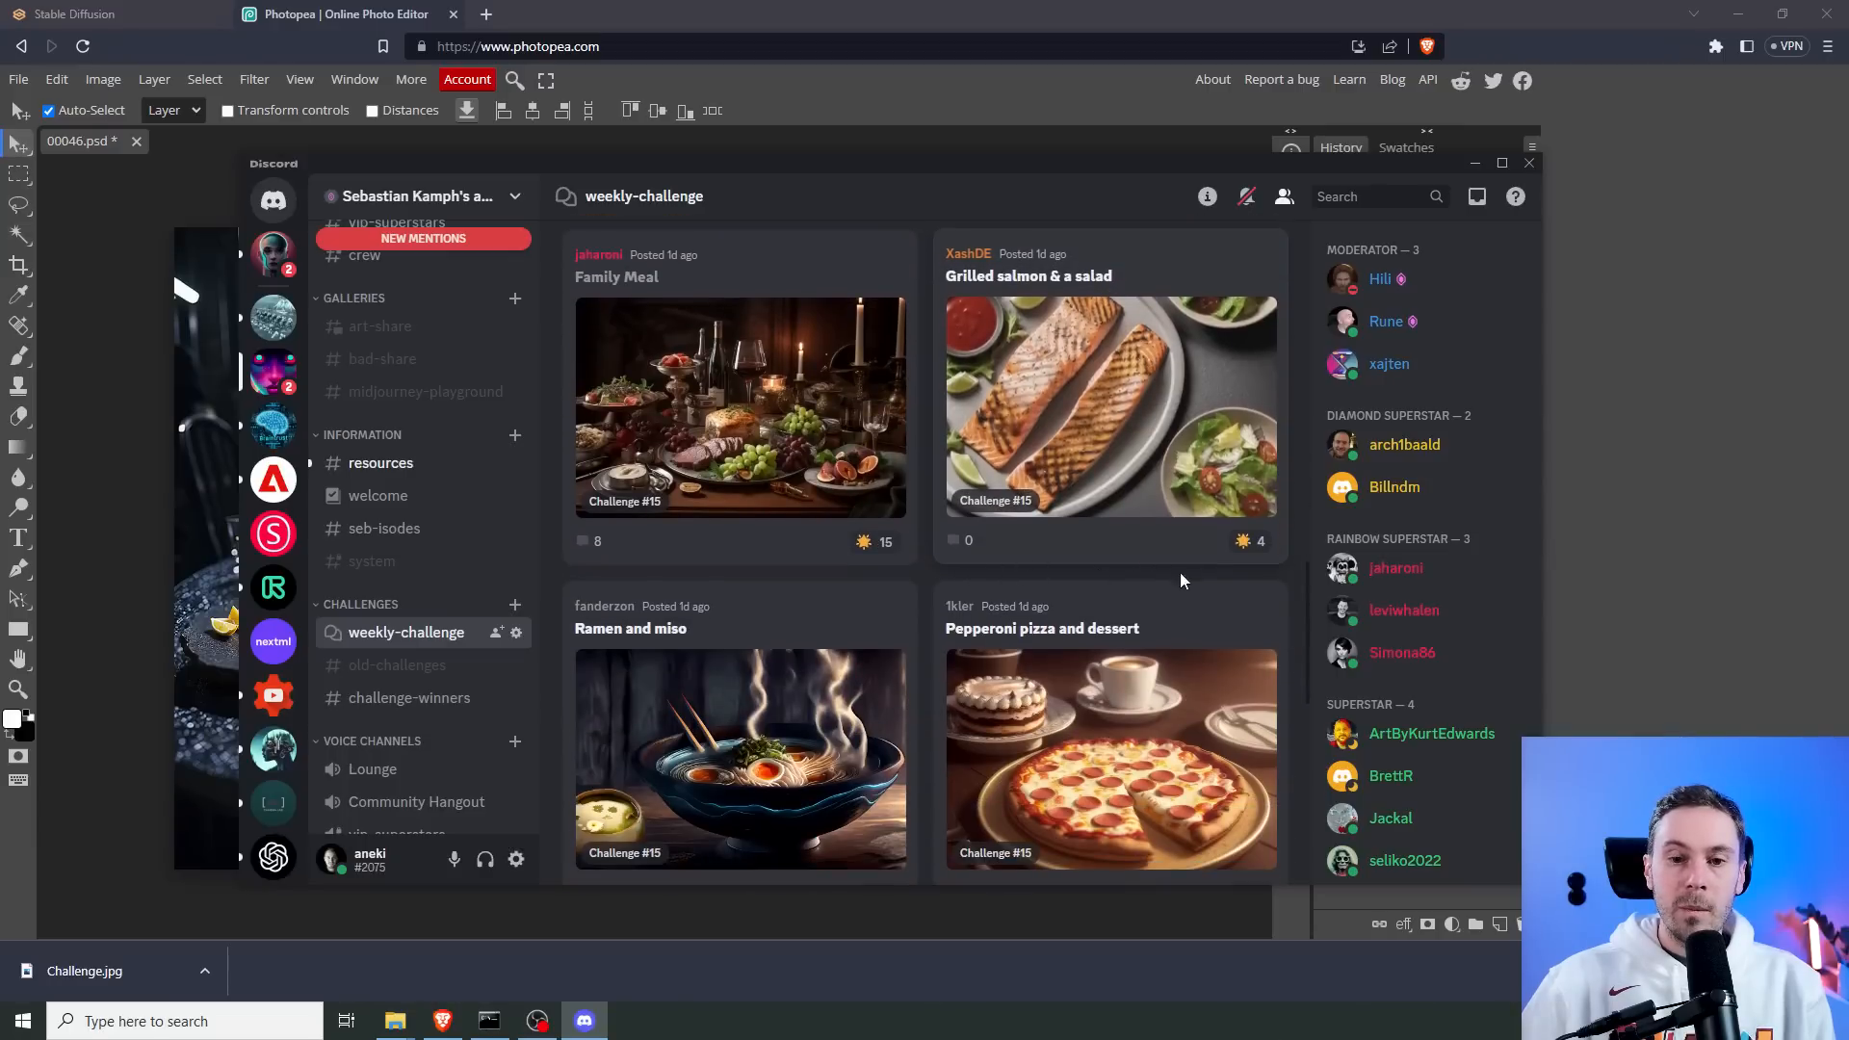
scroll(1185, 574, "down", 2)
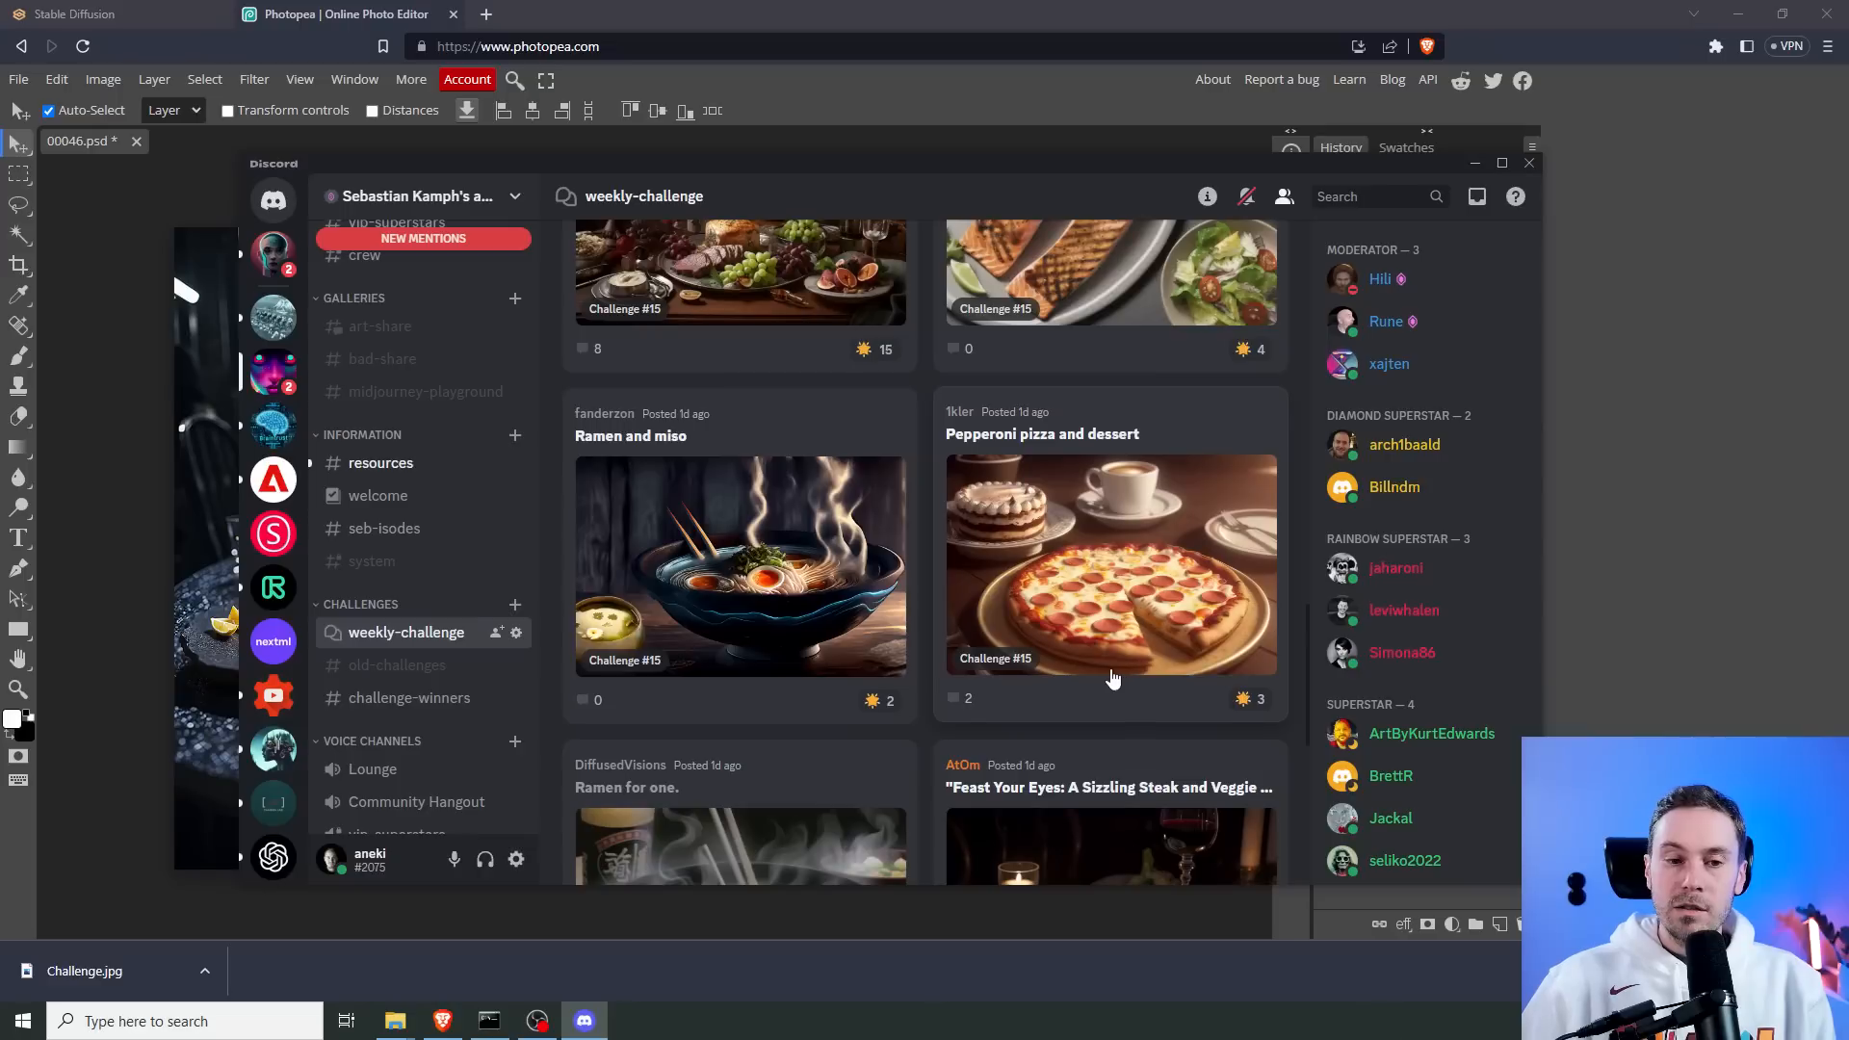
Check who reacted to the Family Meal entry and look through the remaining Challenge #15 entries down to Cakes On a Train.
scroll(1113, 680, "up", 3)
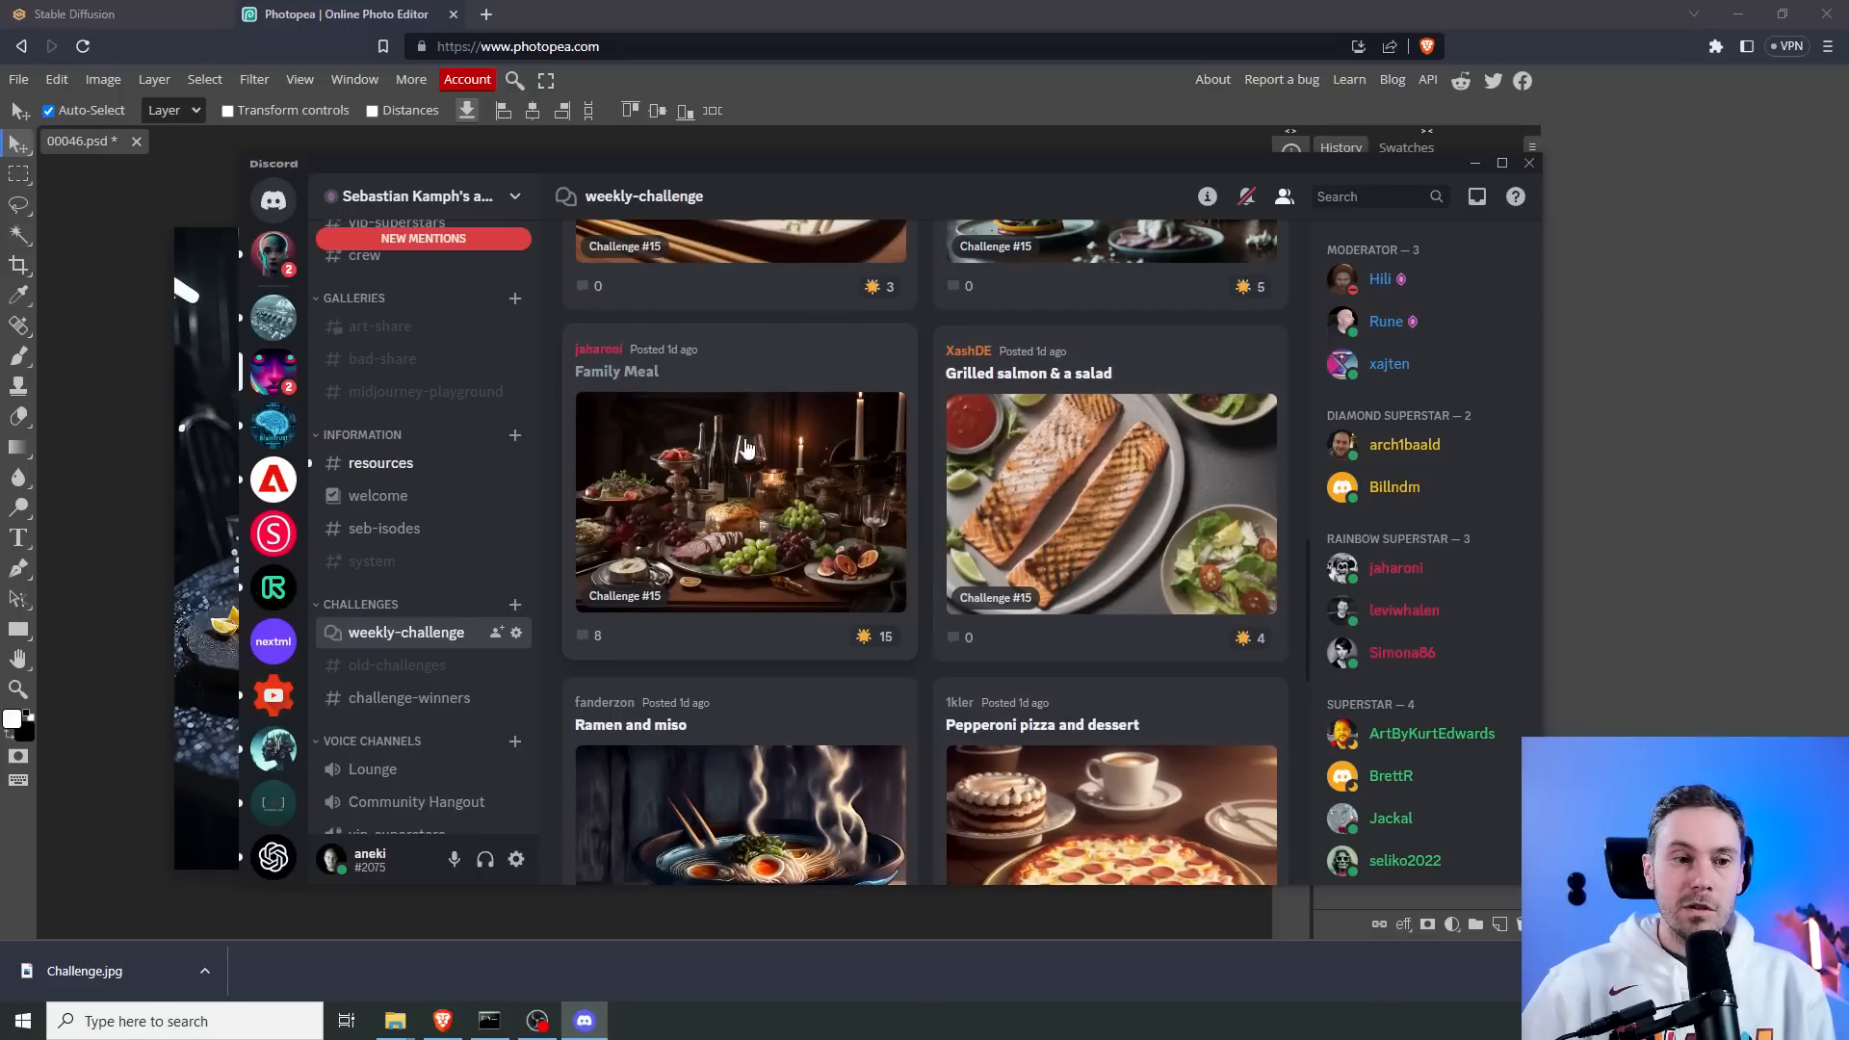
mouse_move(876, 637)
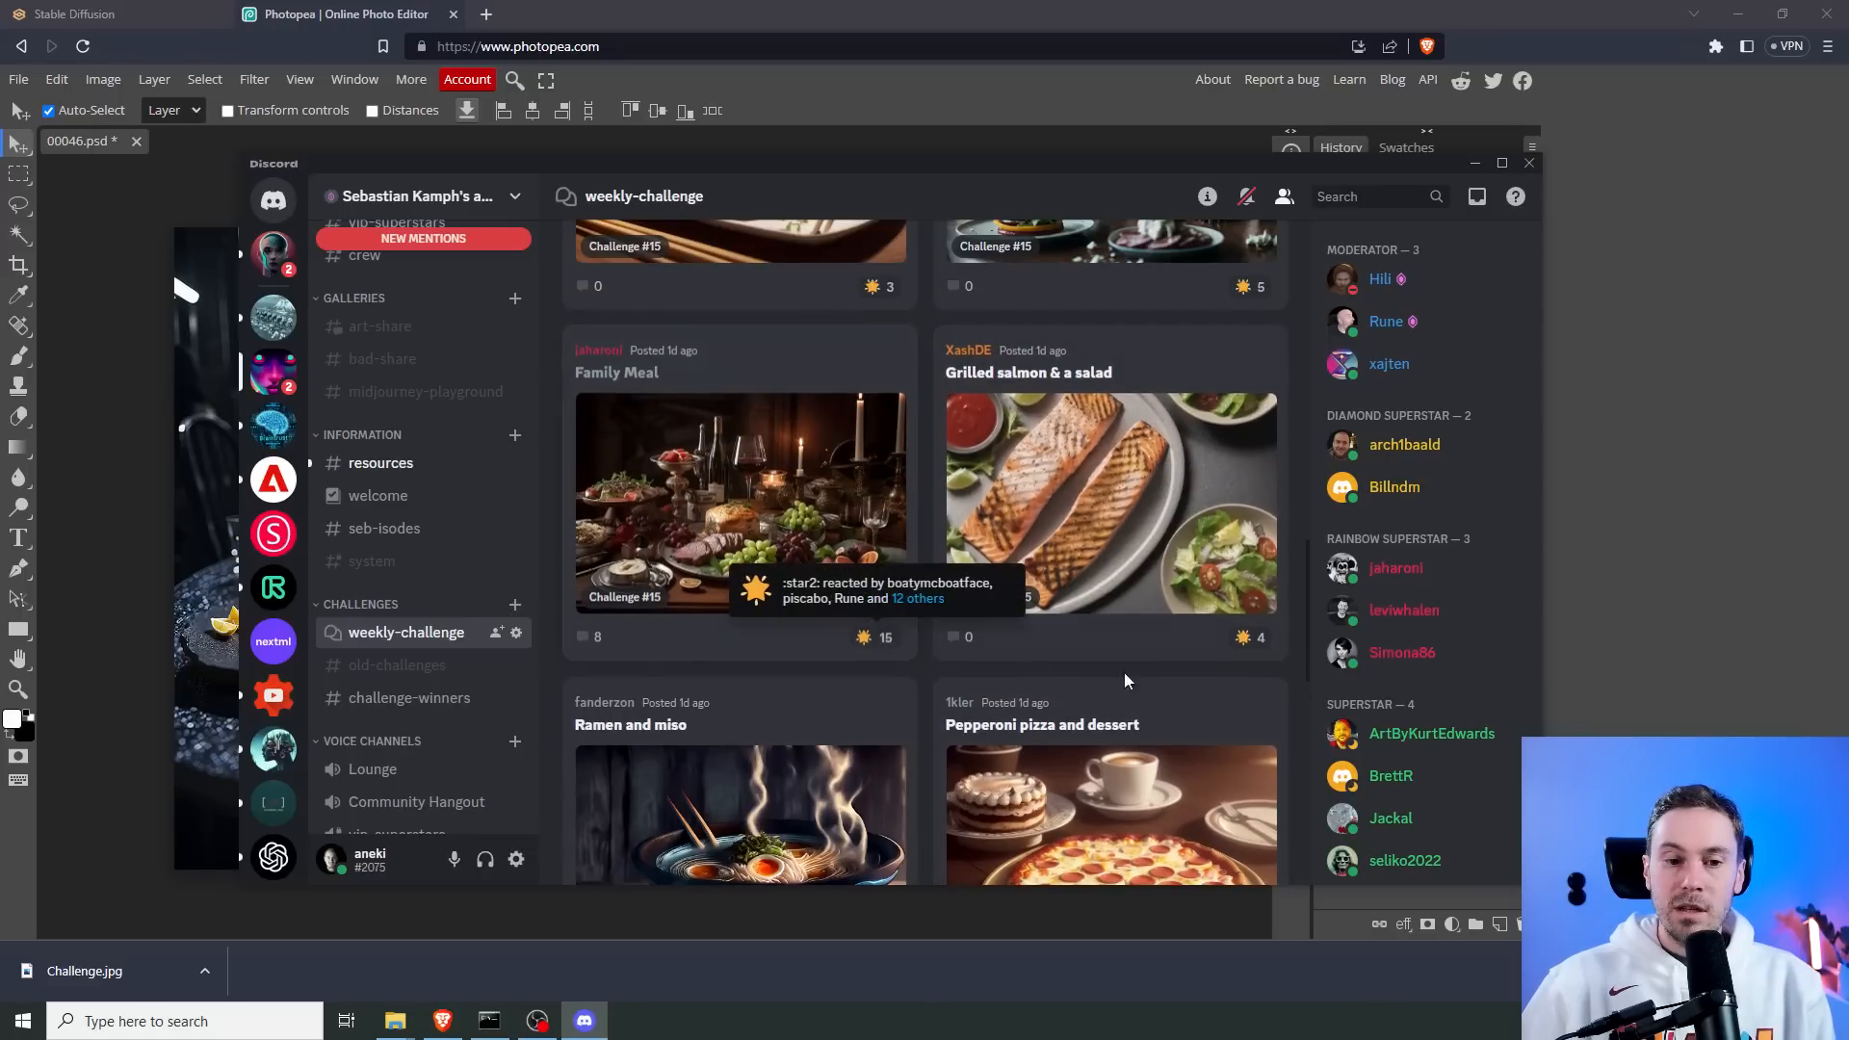
scroll(1281, 664, "down", 6)
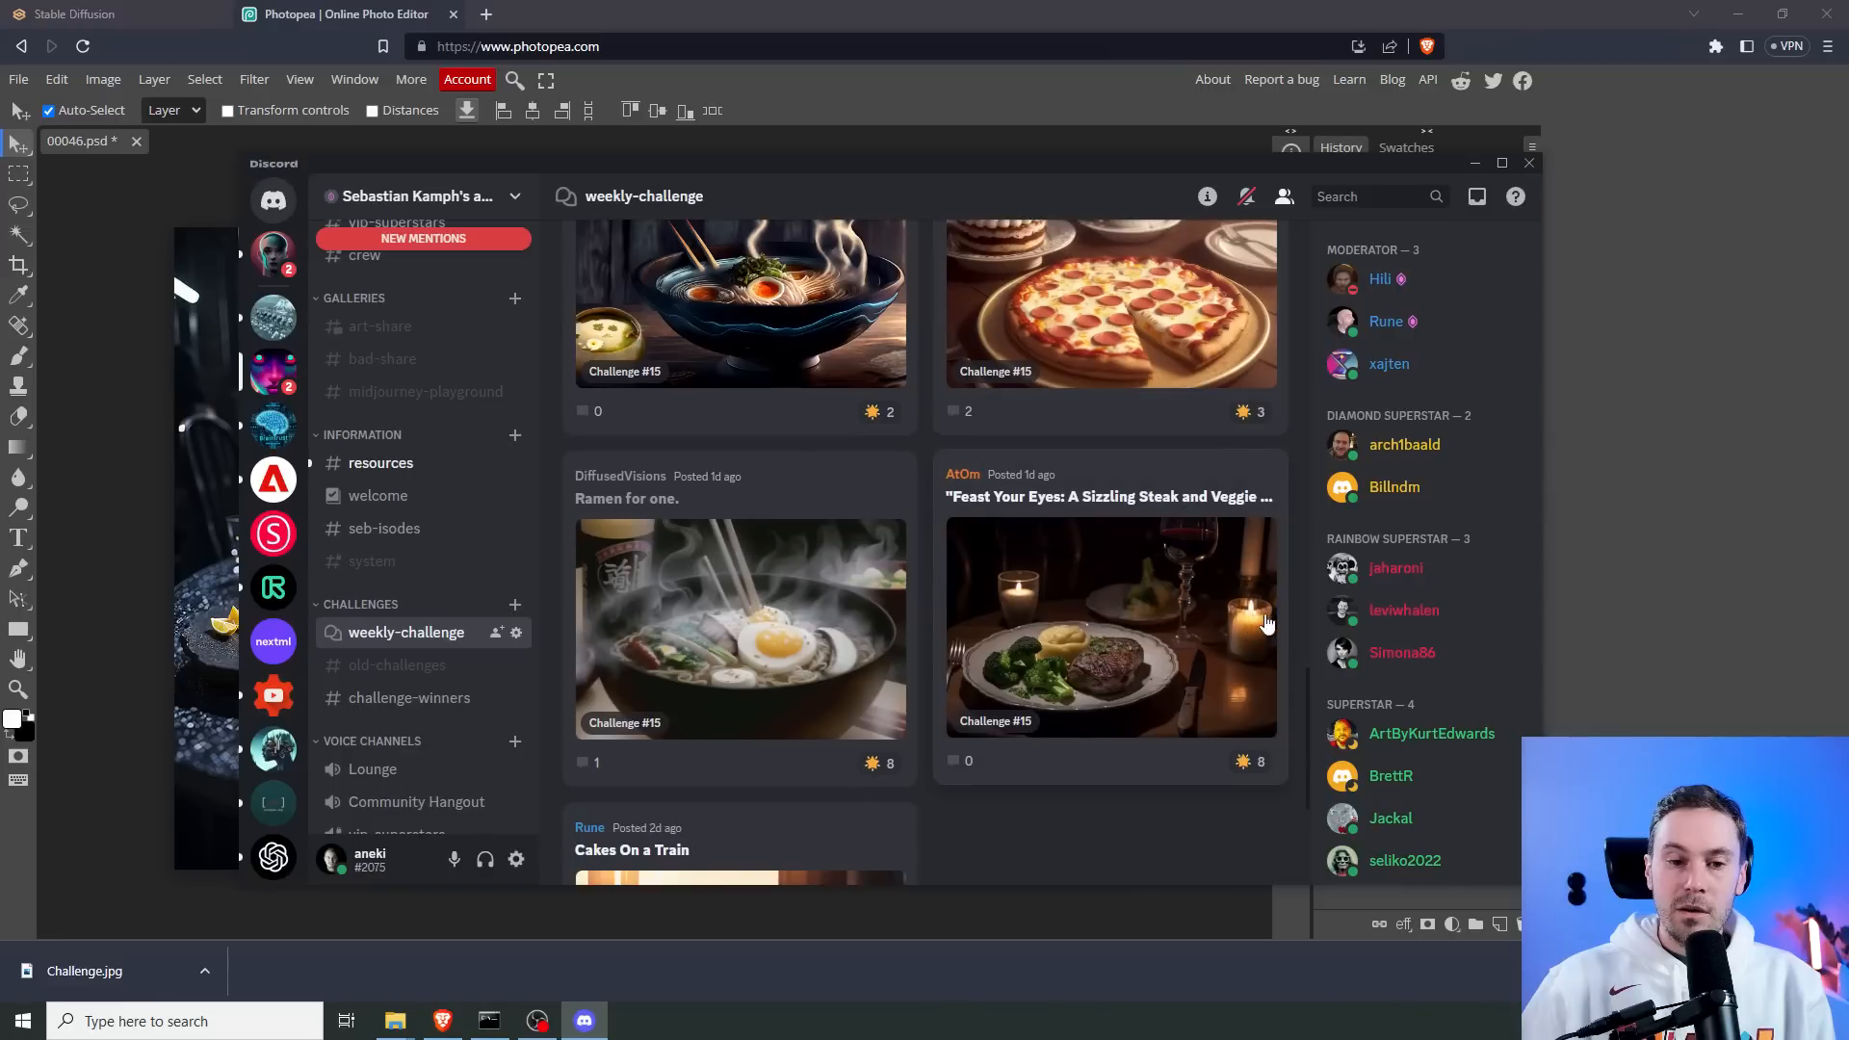
scroll(1244, 607, "down", 4)
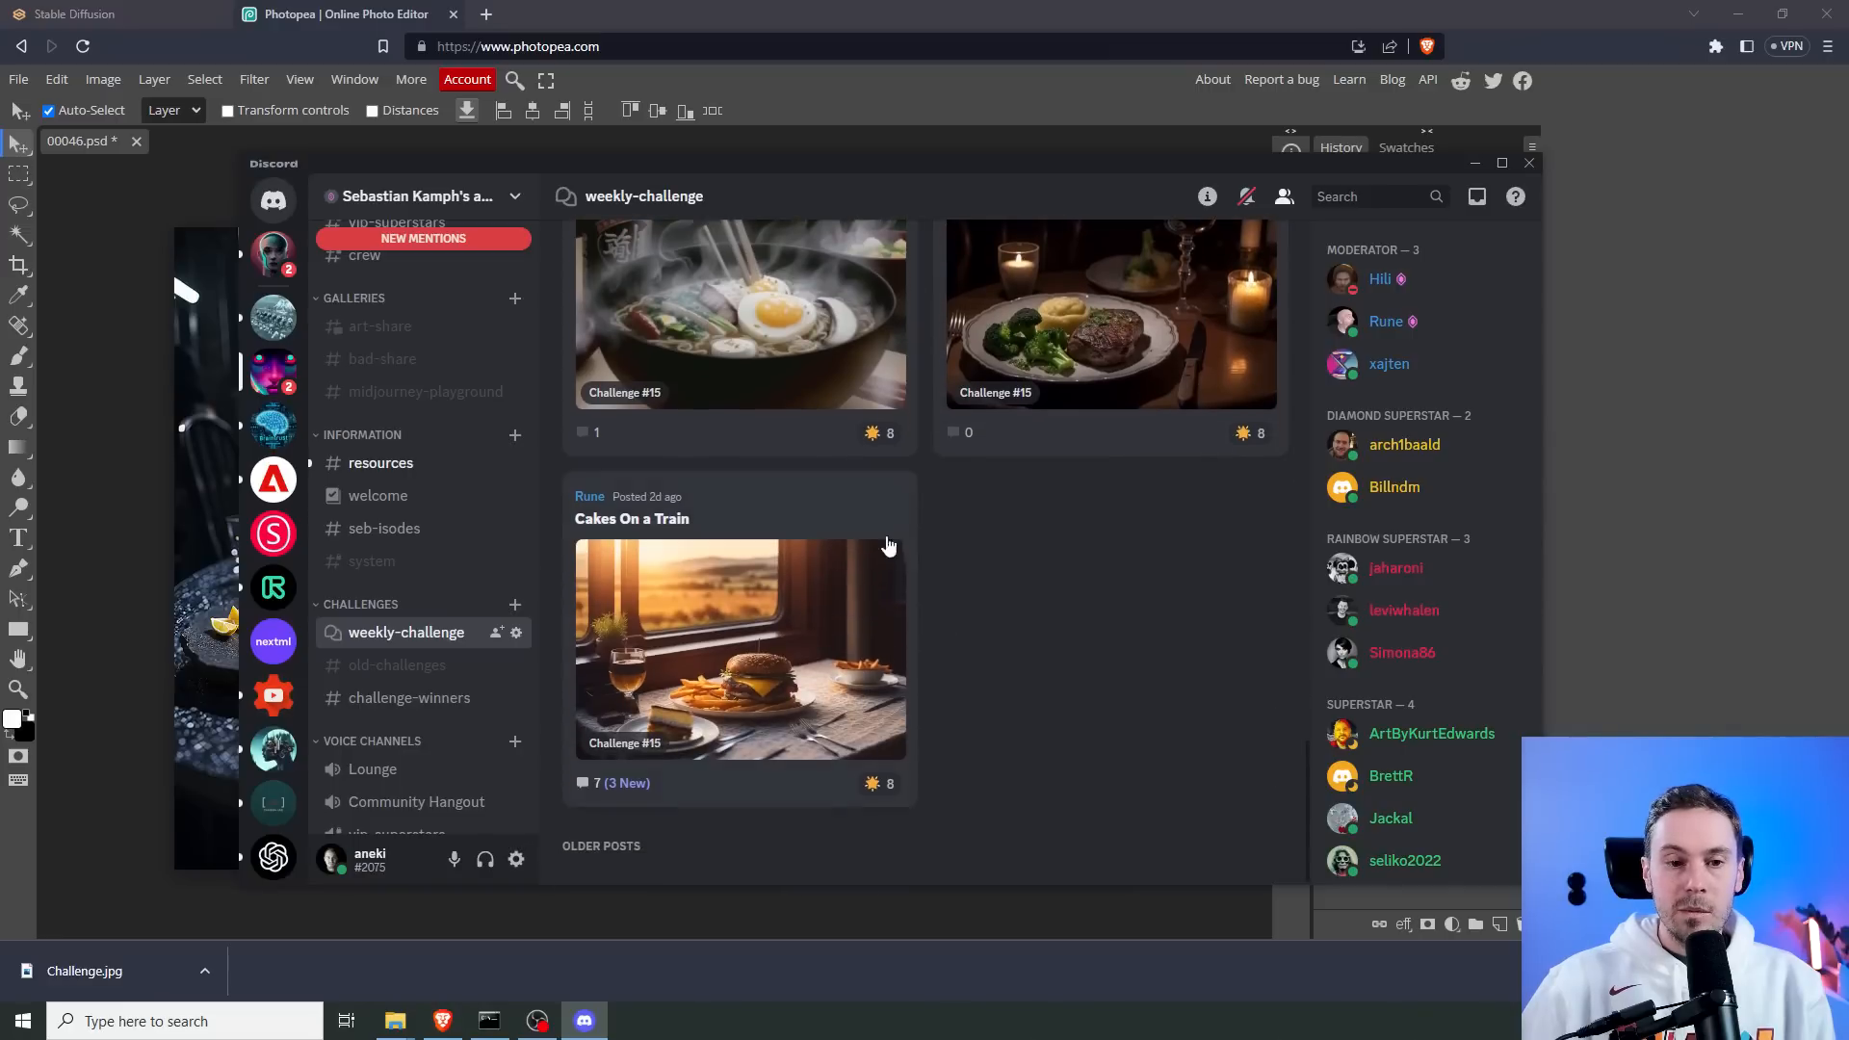
Start a new weekly-challenge post tagged Challenge #15 and title it "Exotic Alien Dinner".
scroll(1194, 665, "up", 13)
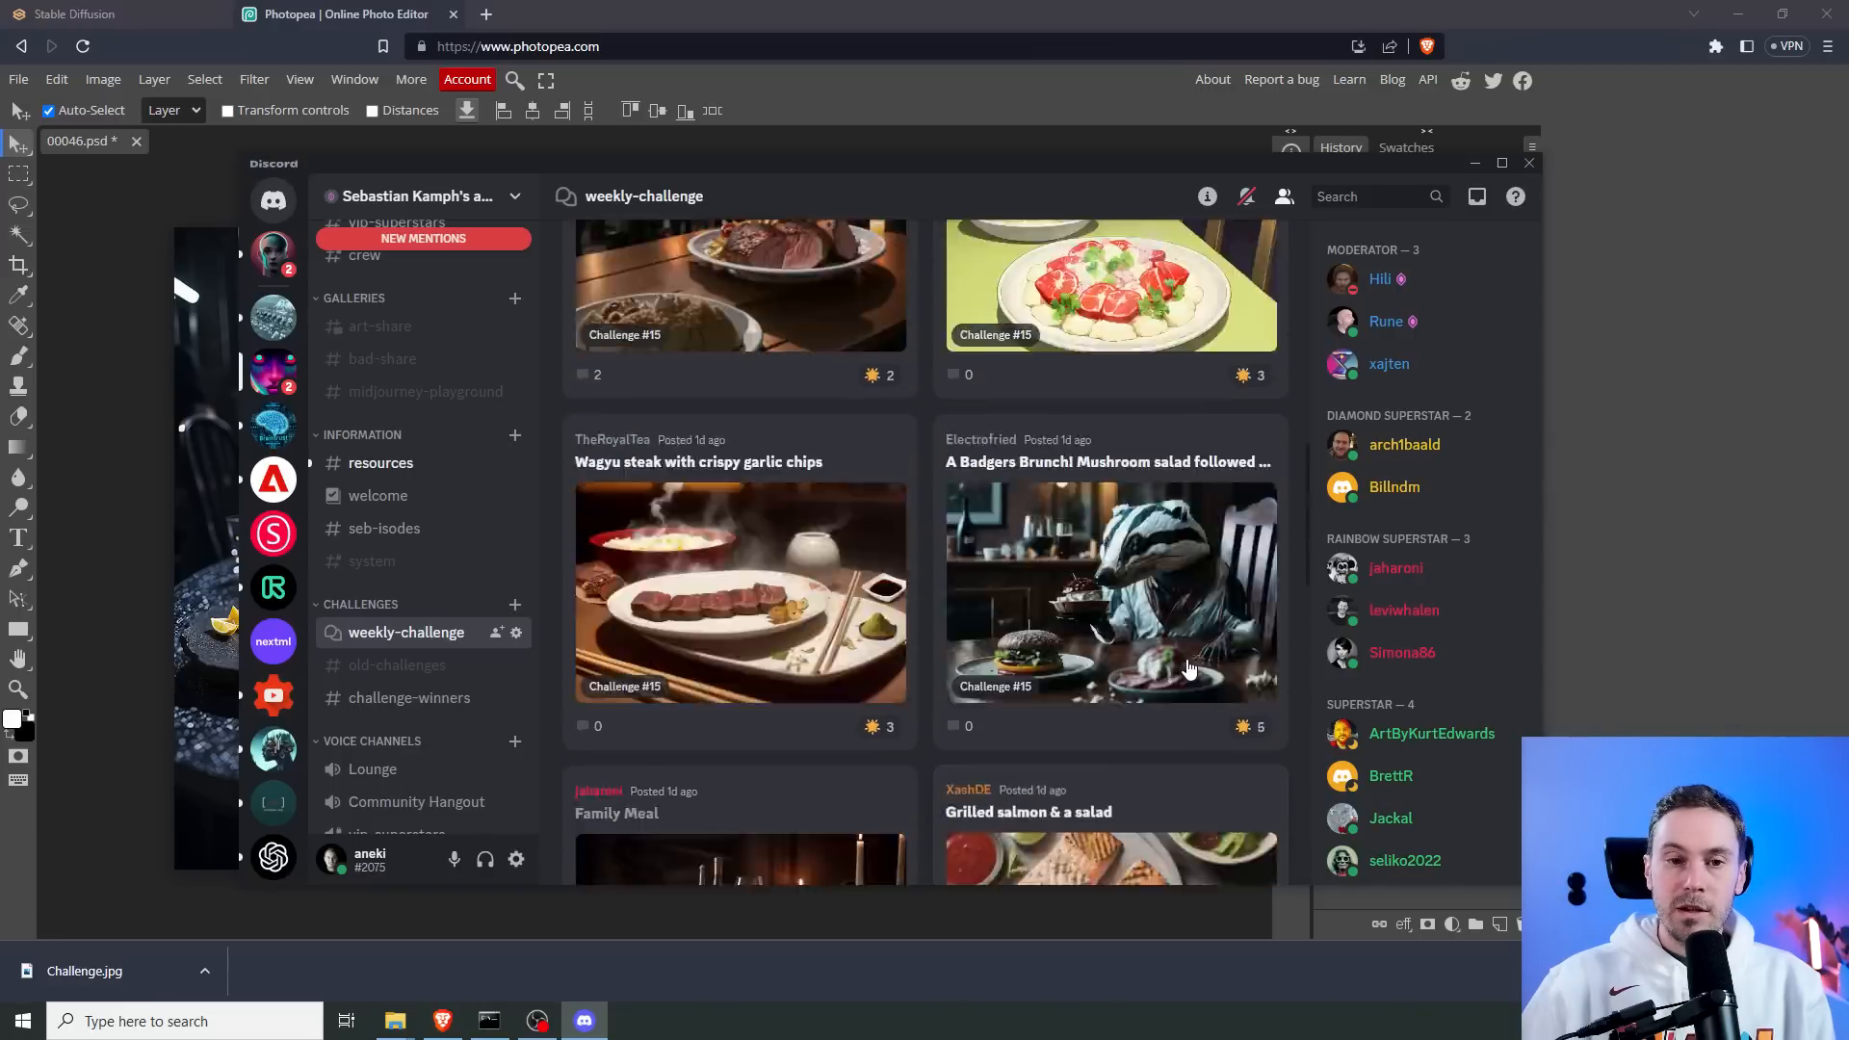
scroll(1188, 668, "up", 6)
left_click(1218, 270)
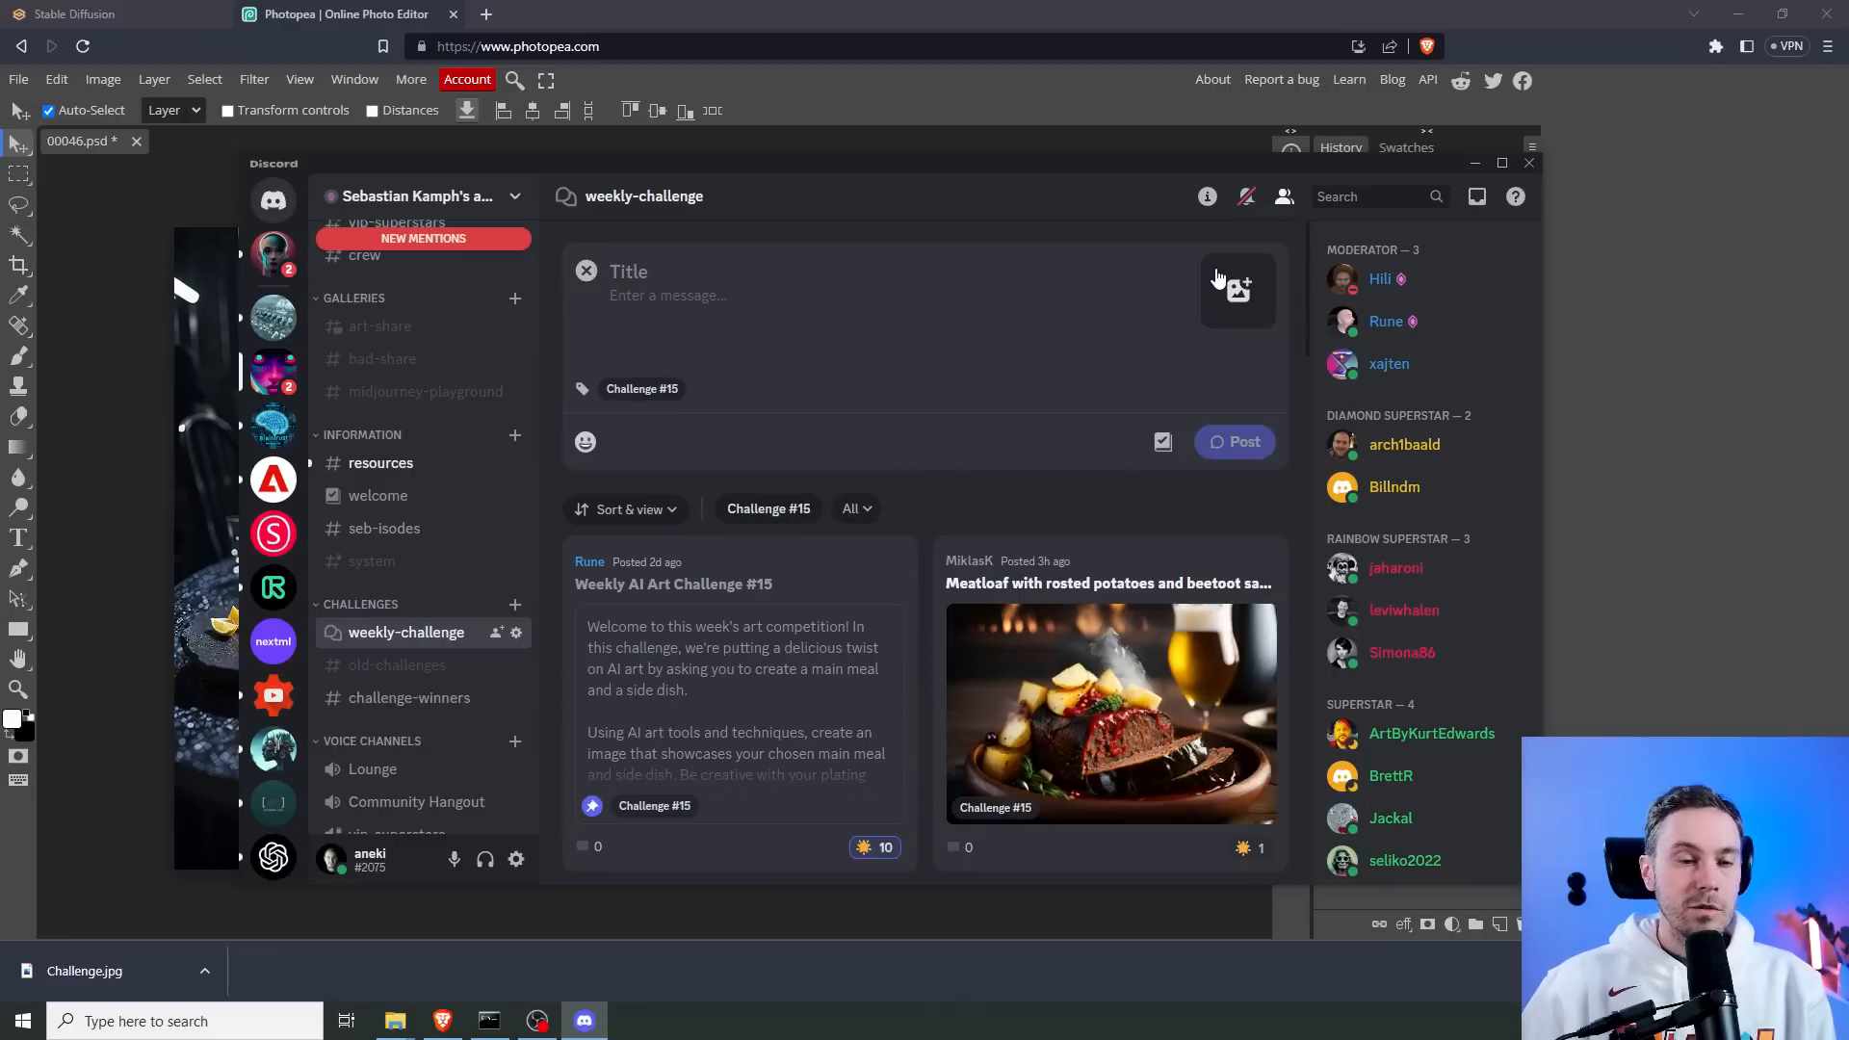
type("Exocit")
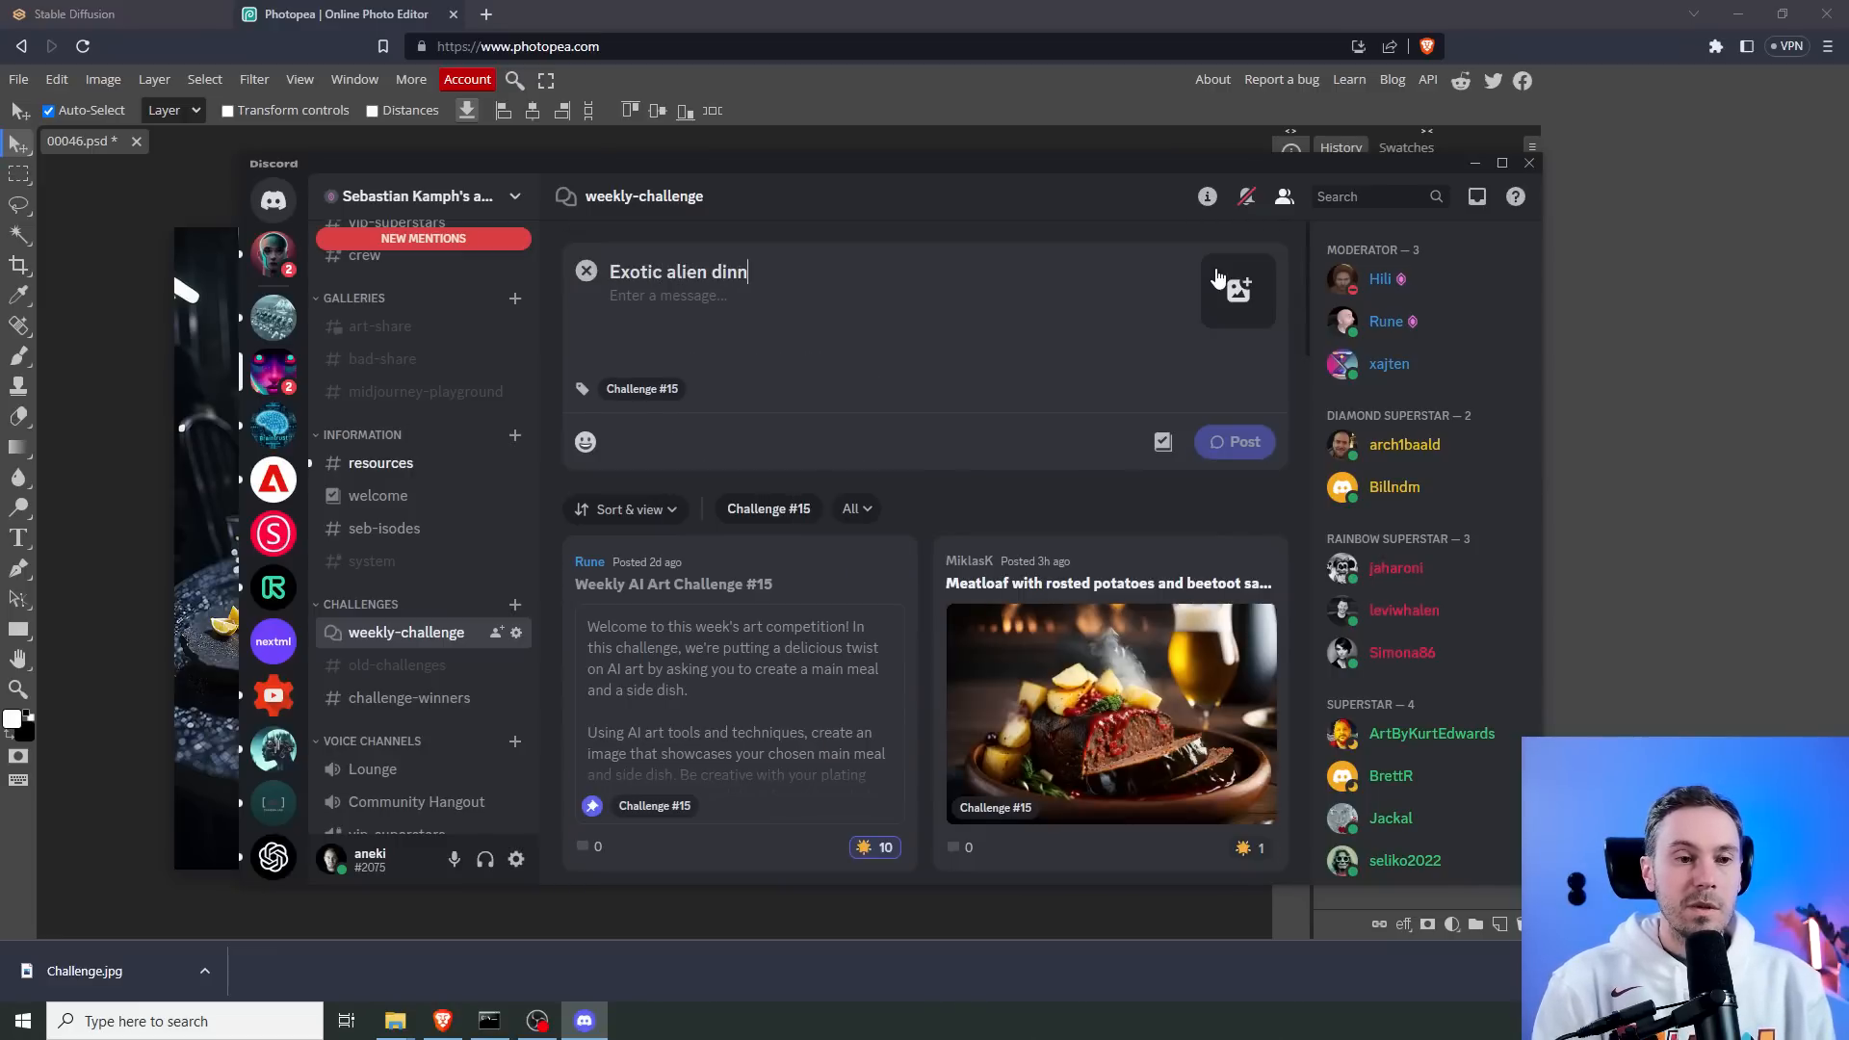
type("er")
left_click_drag(667, 275, 699, 282)
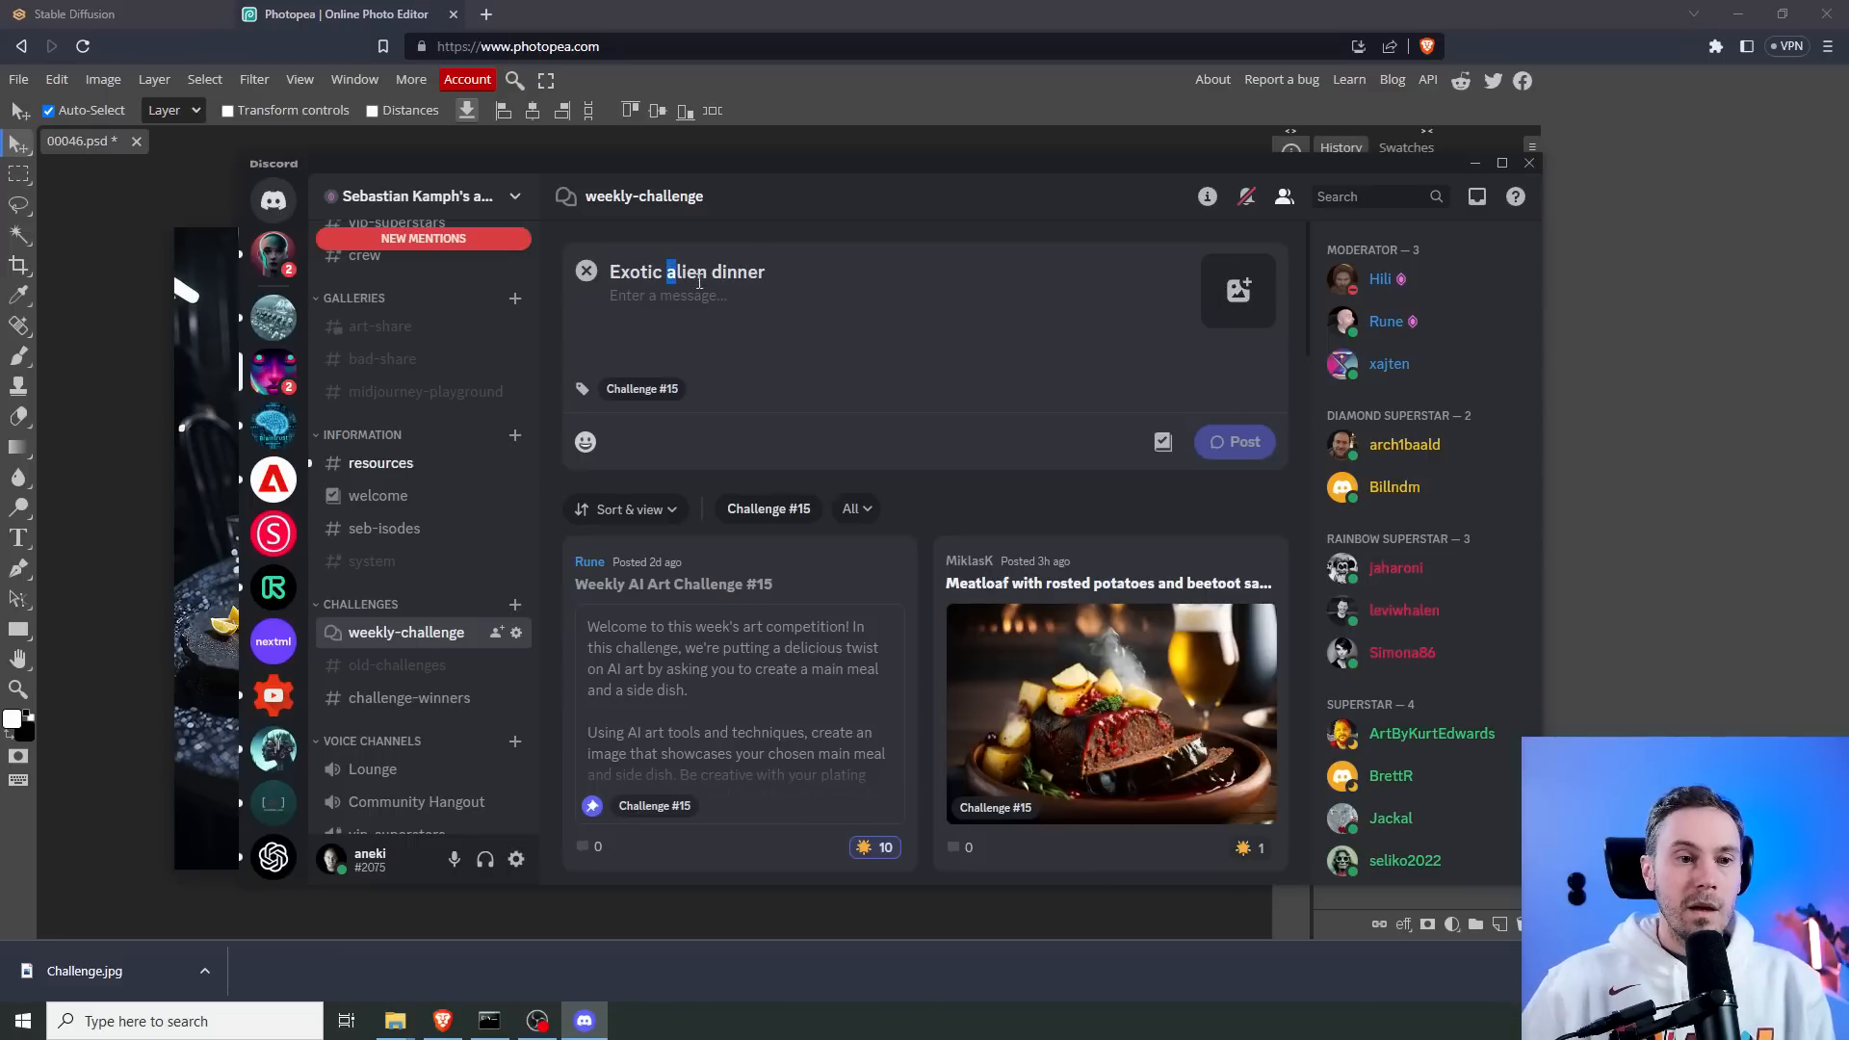
type("A")
type("D")
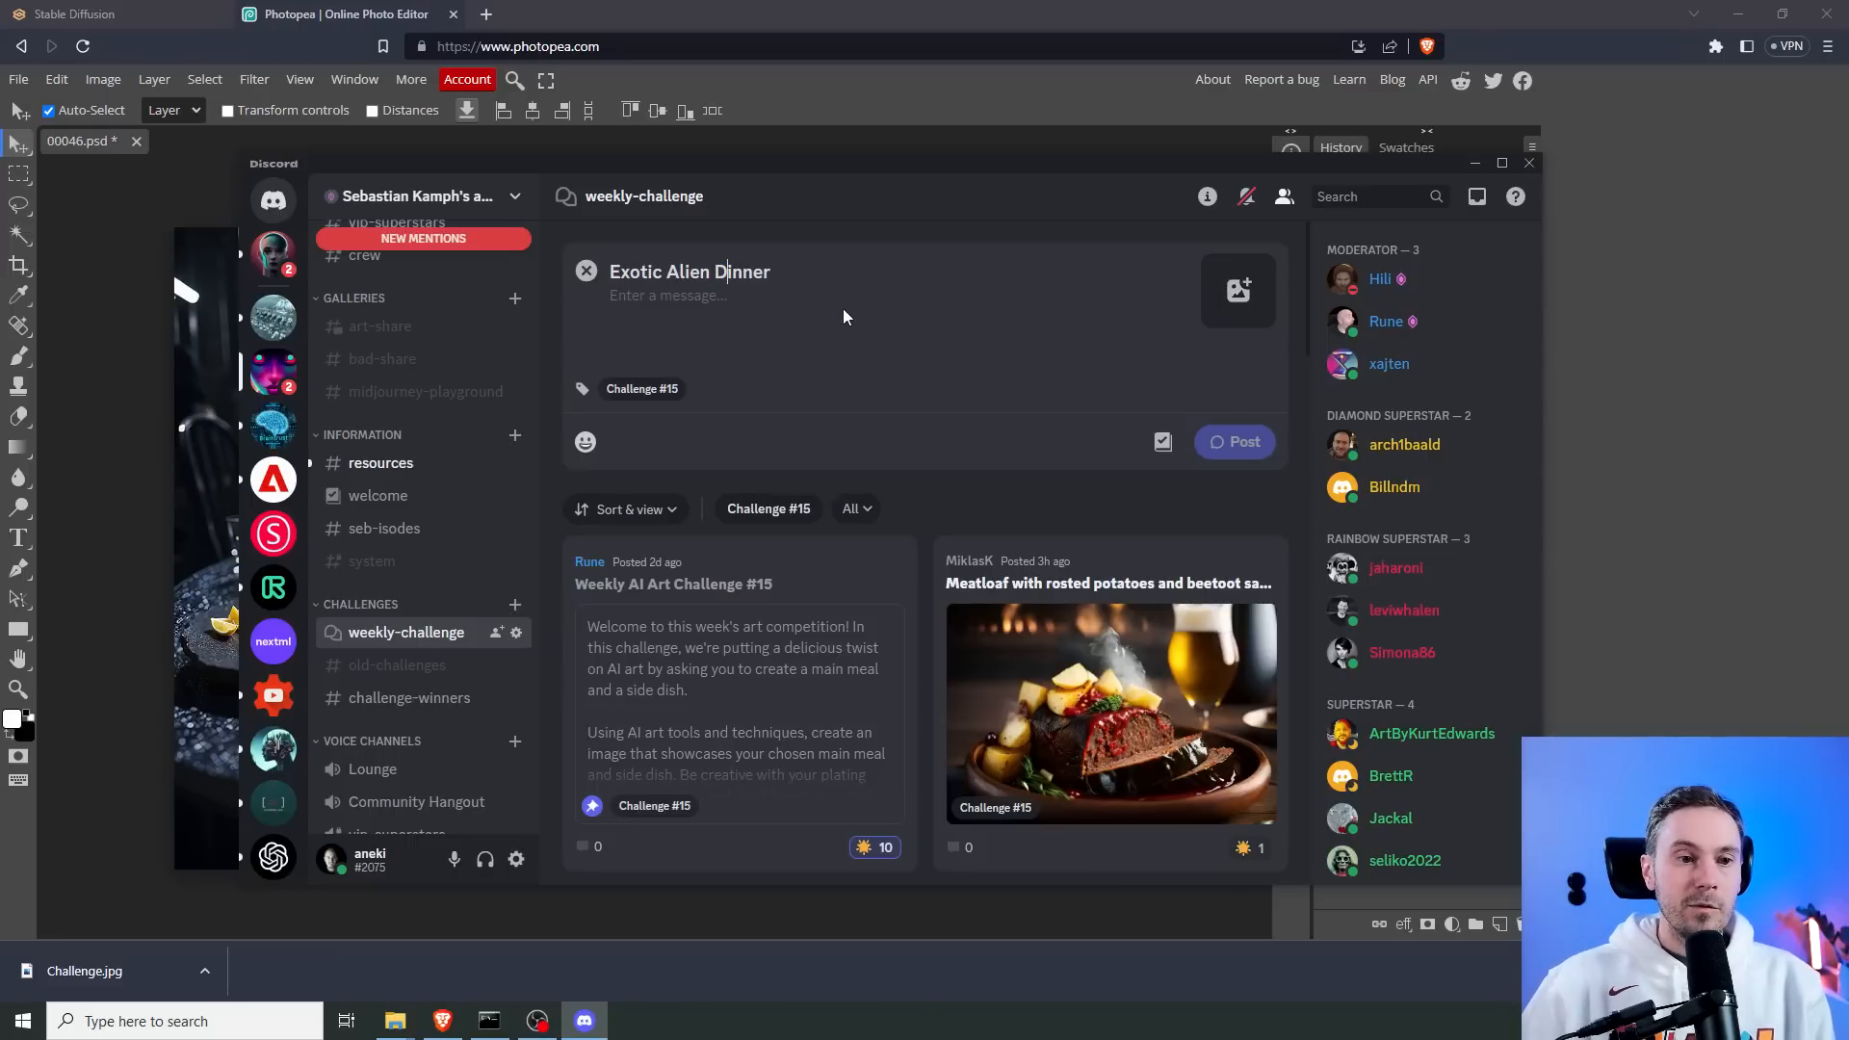
Attach the finished alien dinner image, Challenge.jpg, and publish the post with the Challenge #15 tag.
left_click_drag(823, 304, 1023, 316)
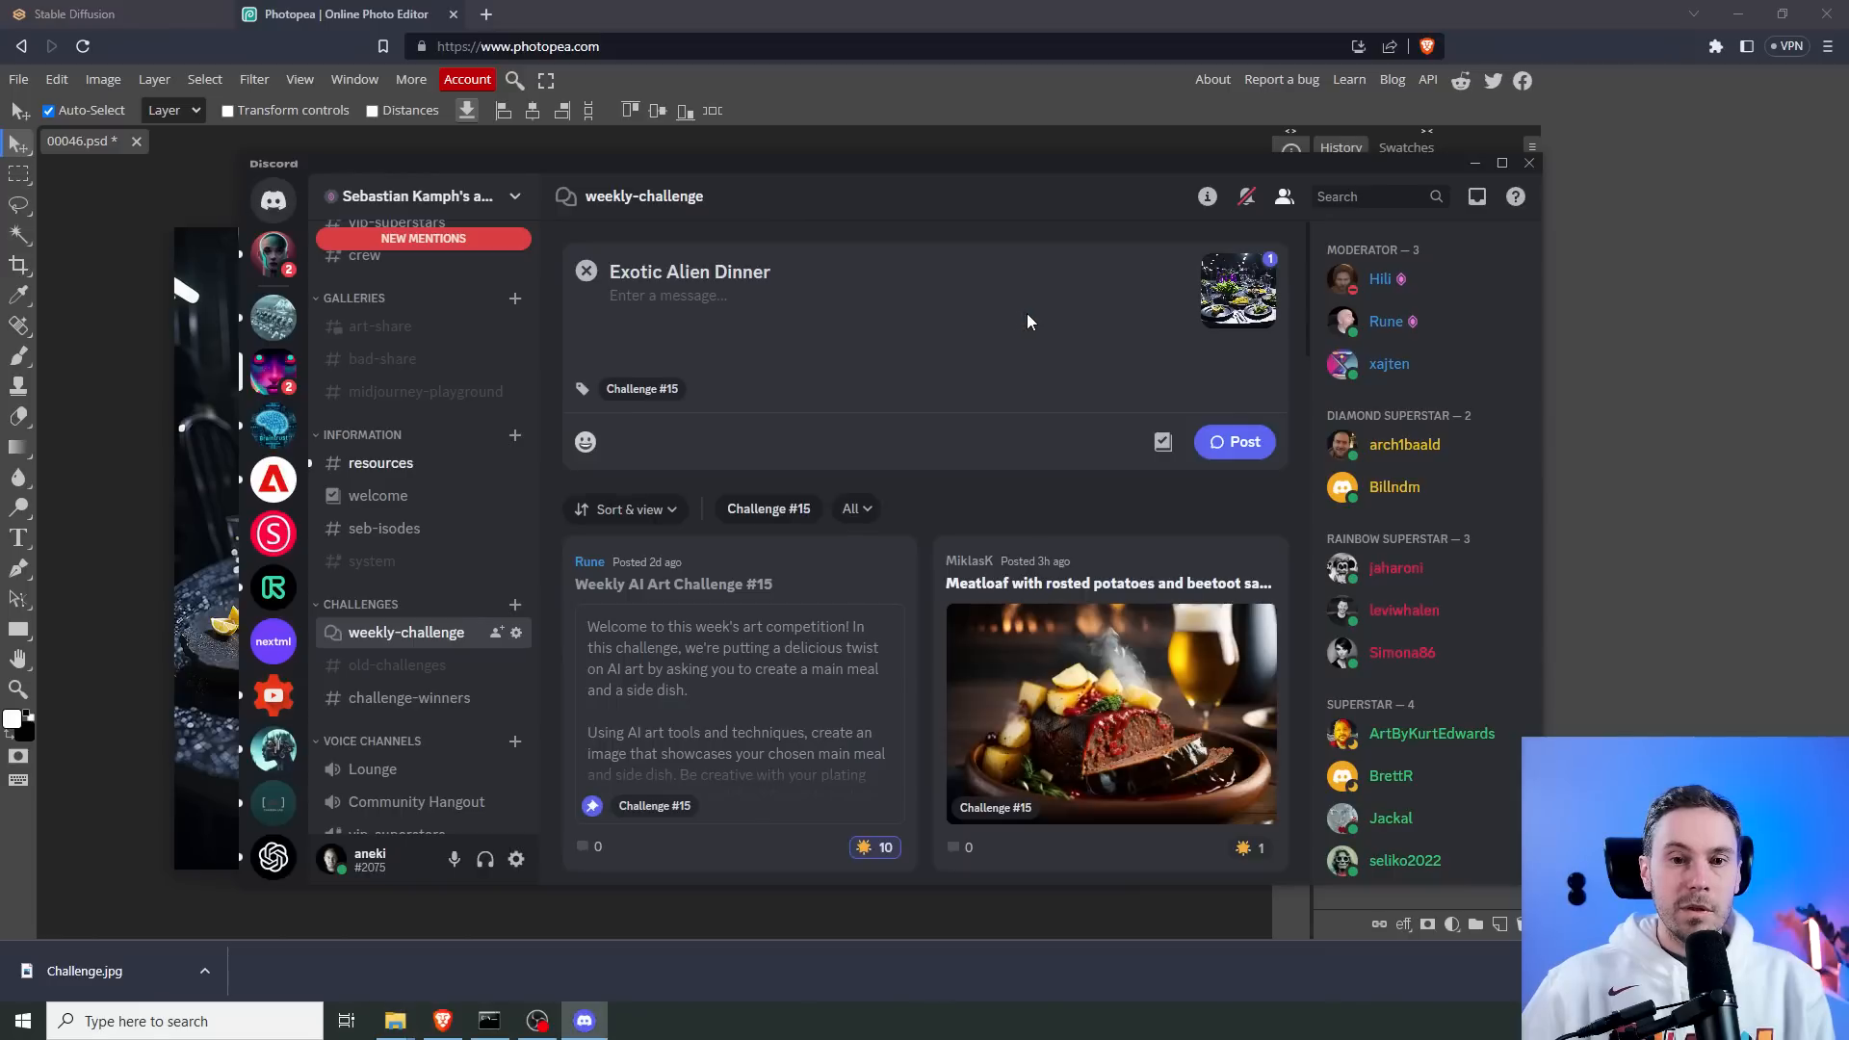
left_click(1243, 444)
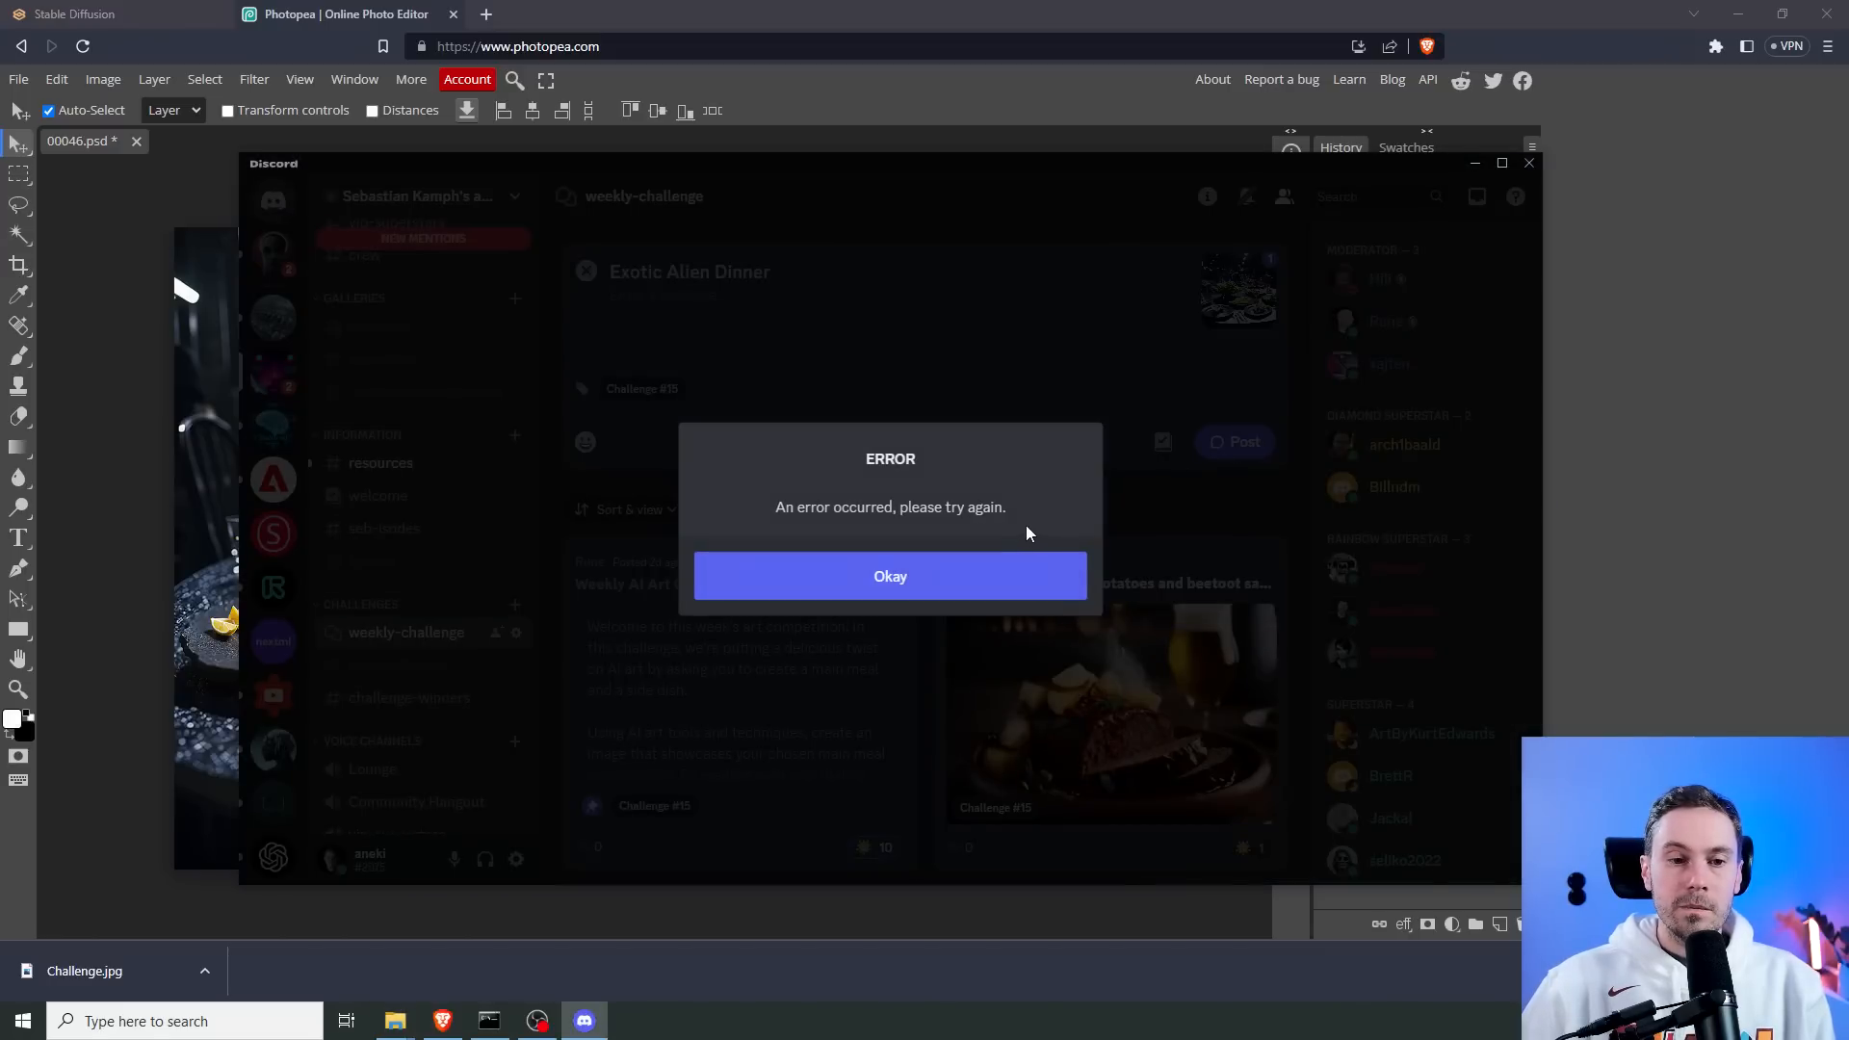
left_click(994, 573)
key("ctrl+a")
key("BackSpace")
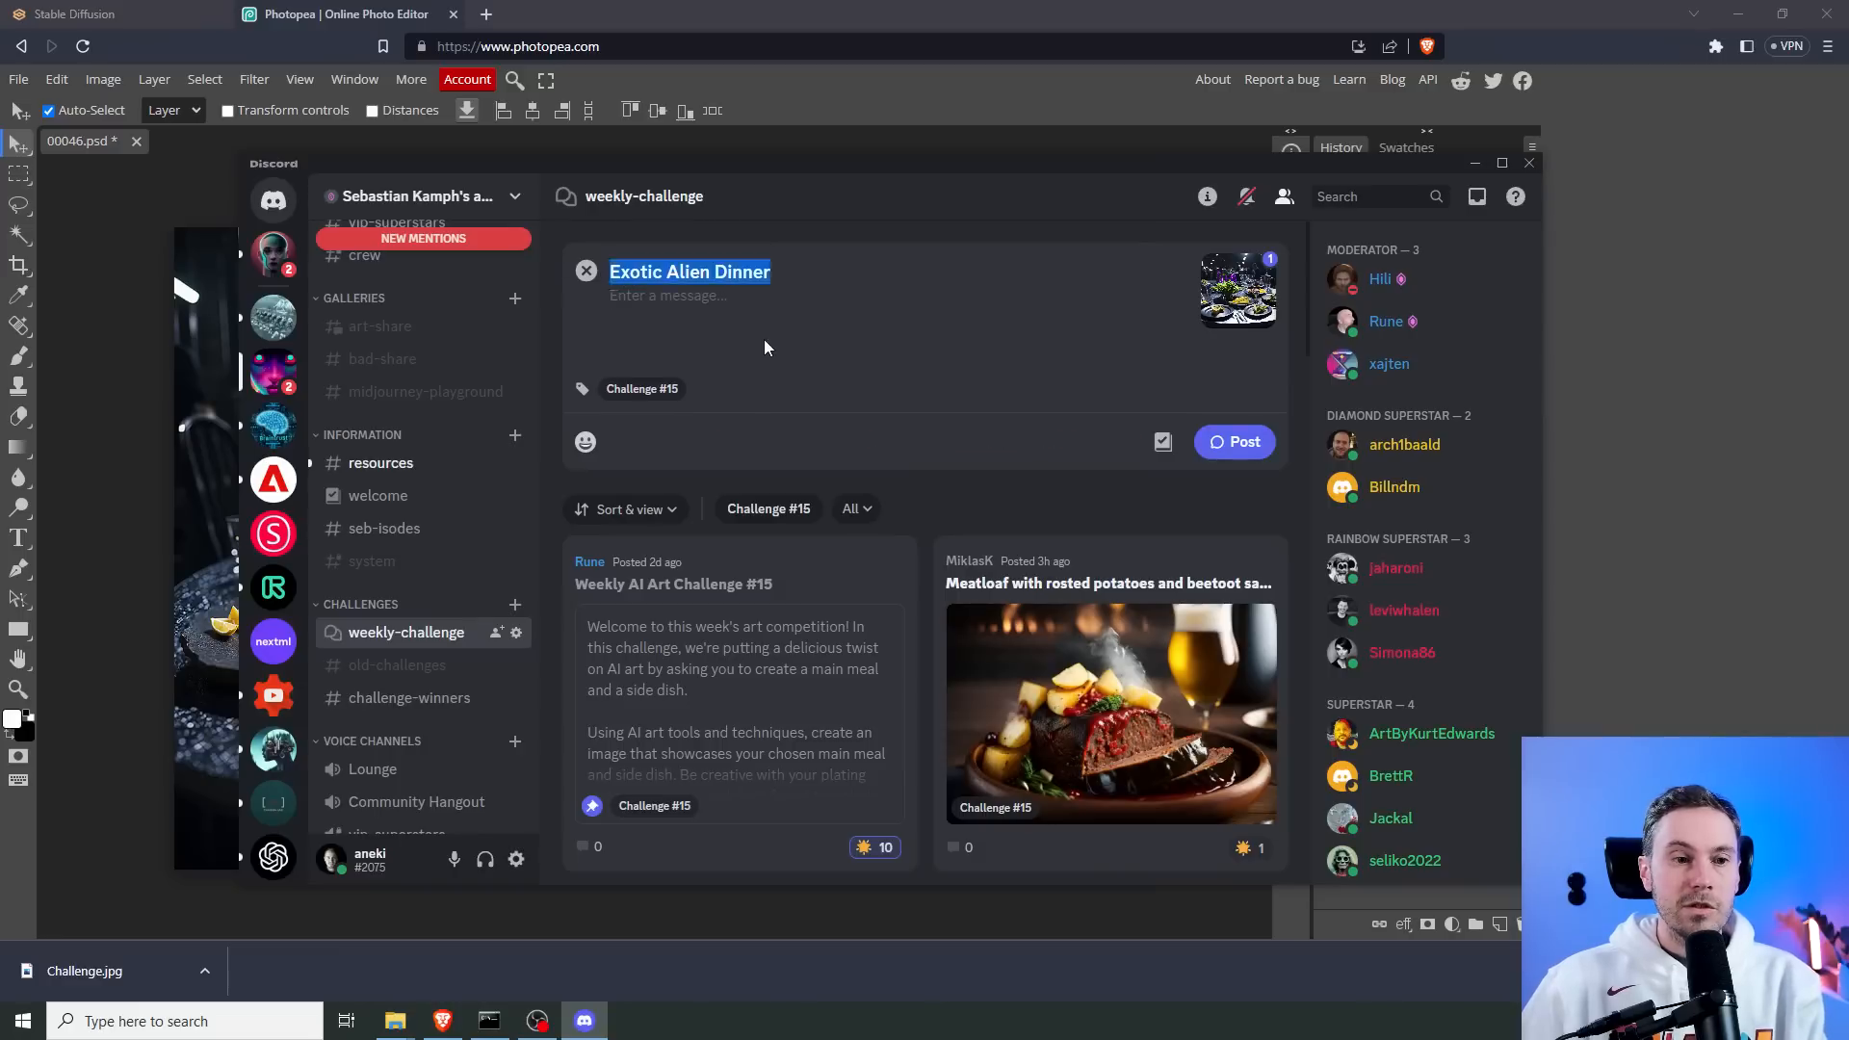
left_click(641, 390)
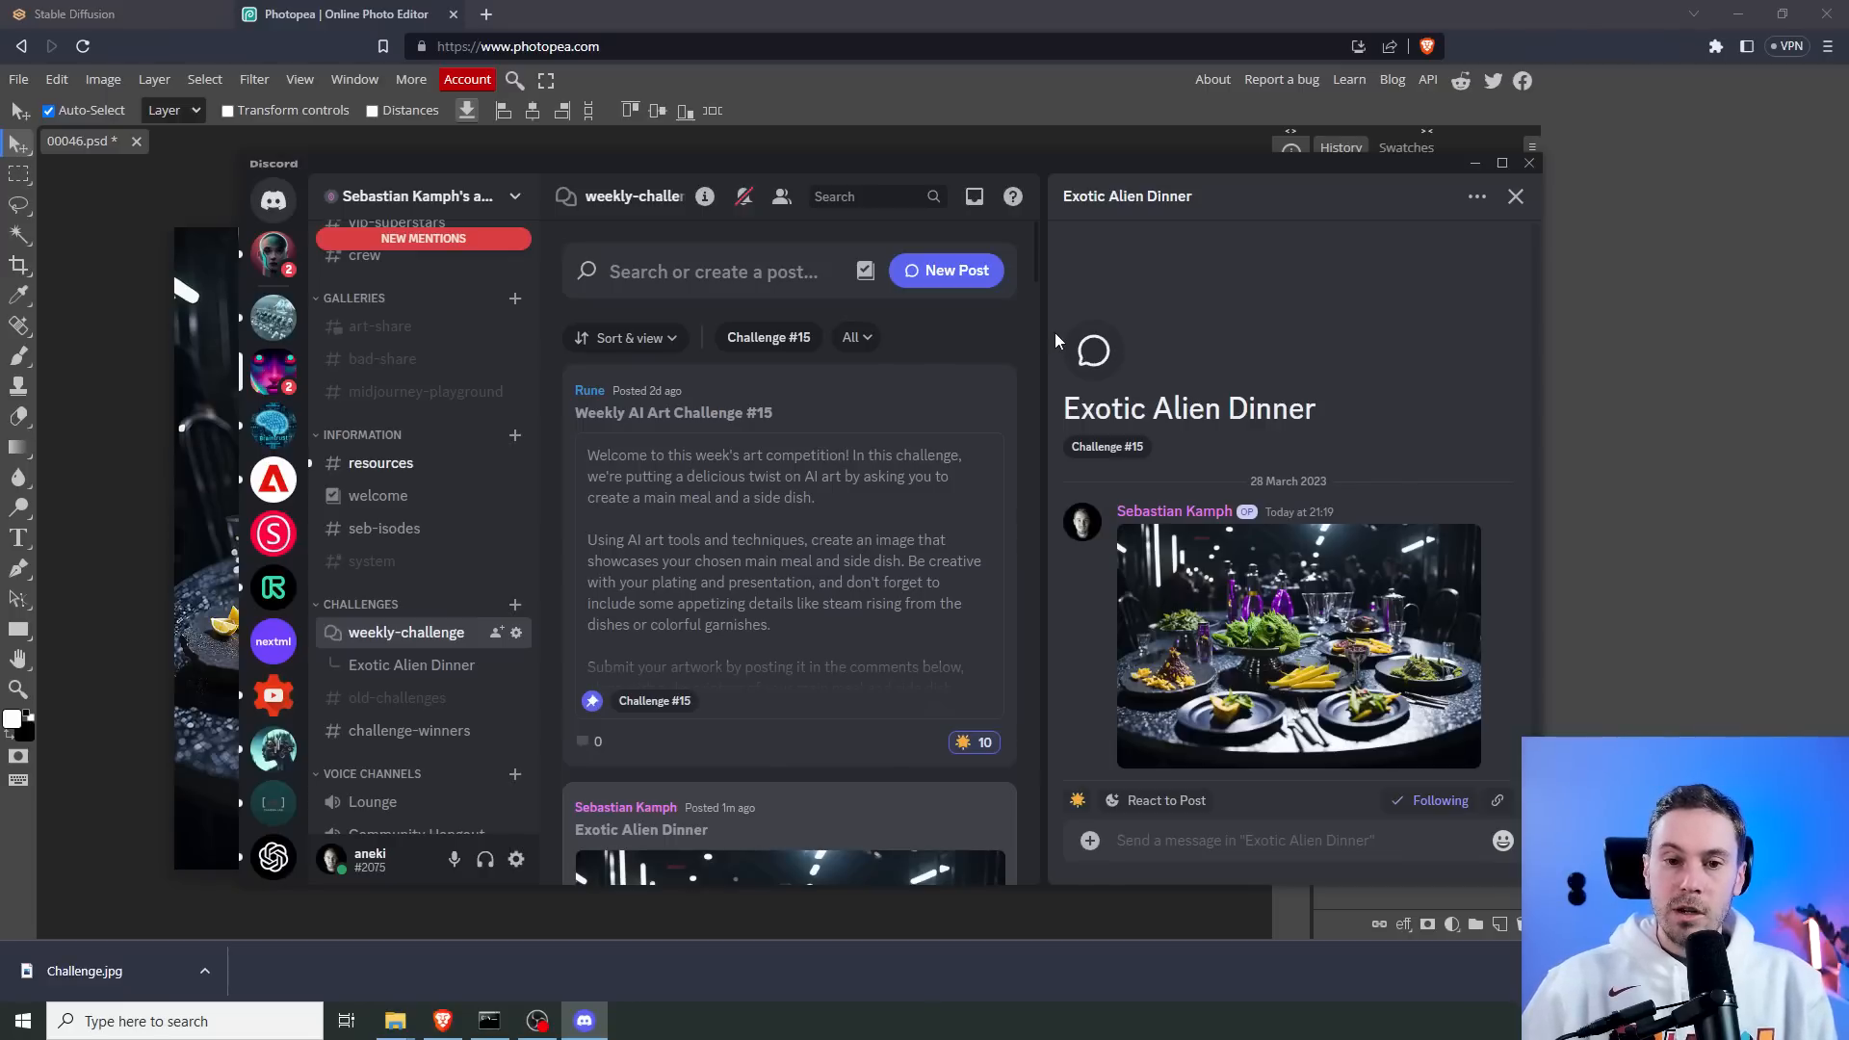
View the image in the published Exotic Alien Dinner post enlarged, and return to the thread.
left_click(1295, 653)
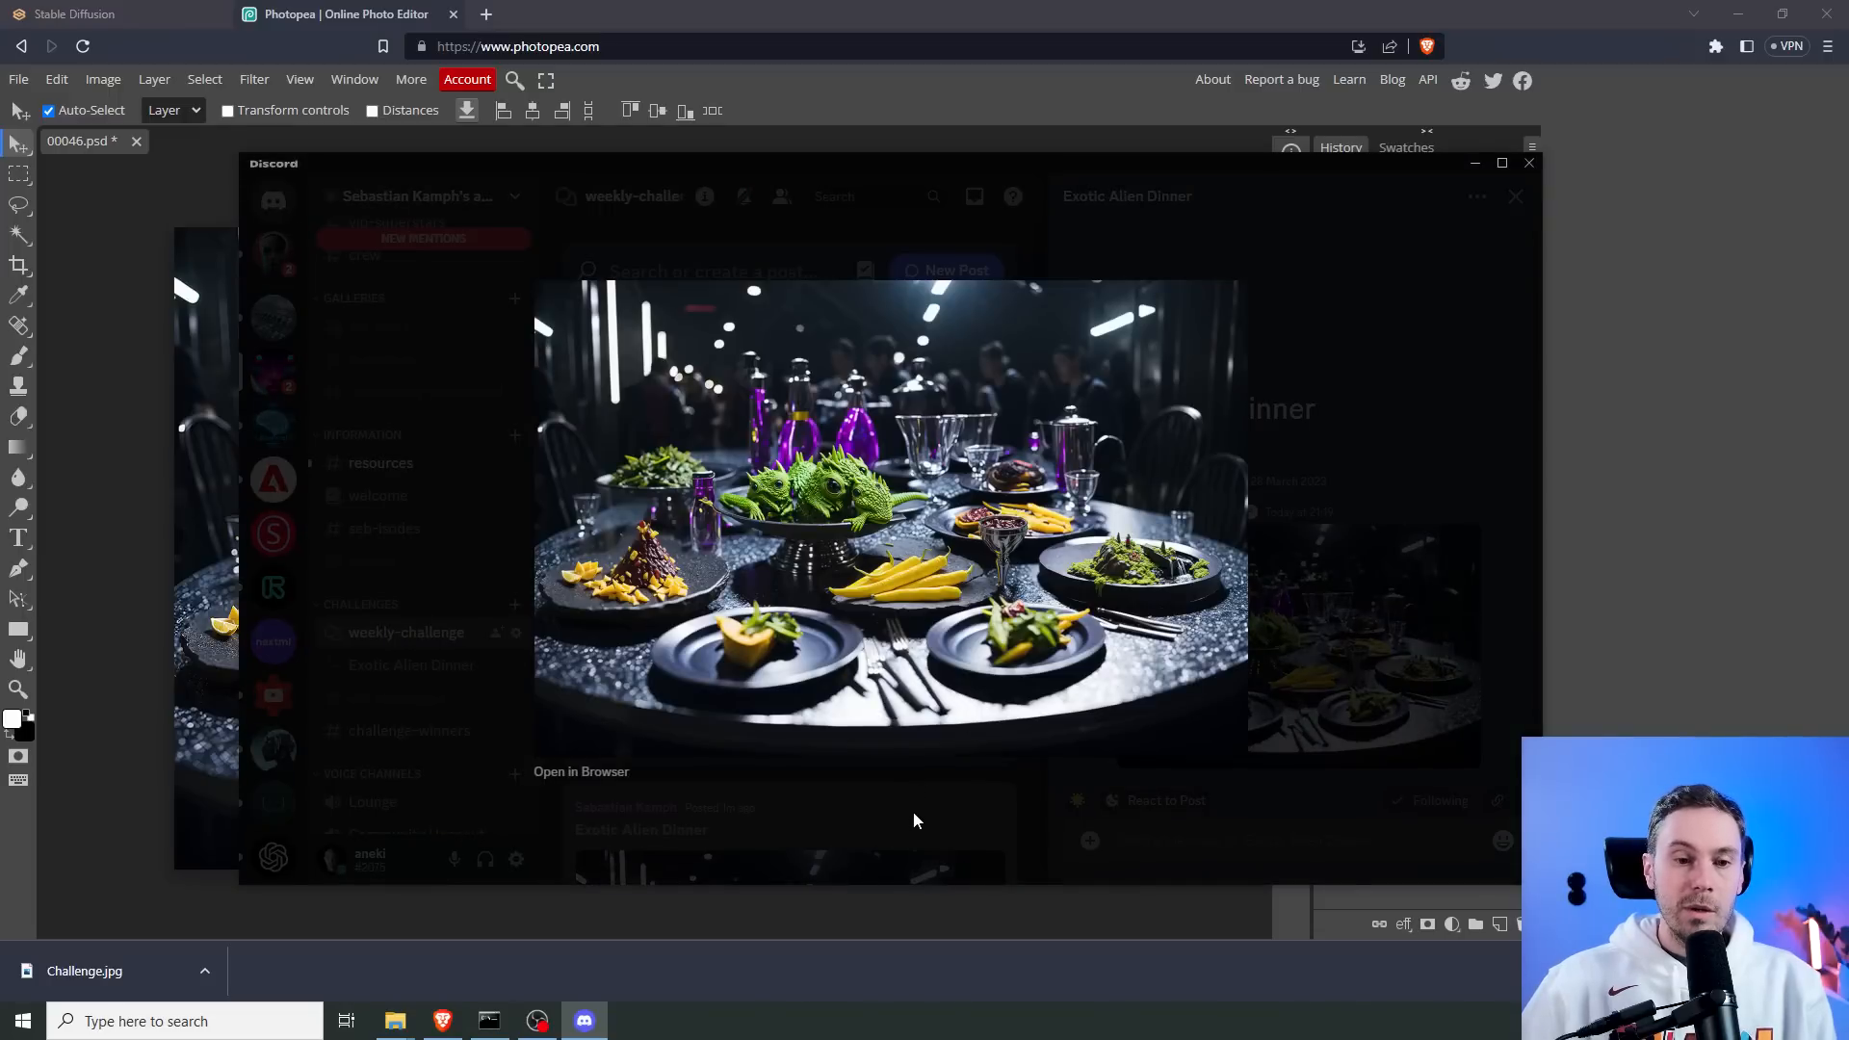
left_click(913, 820)
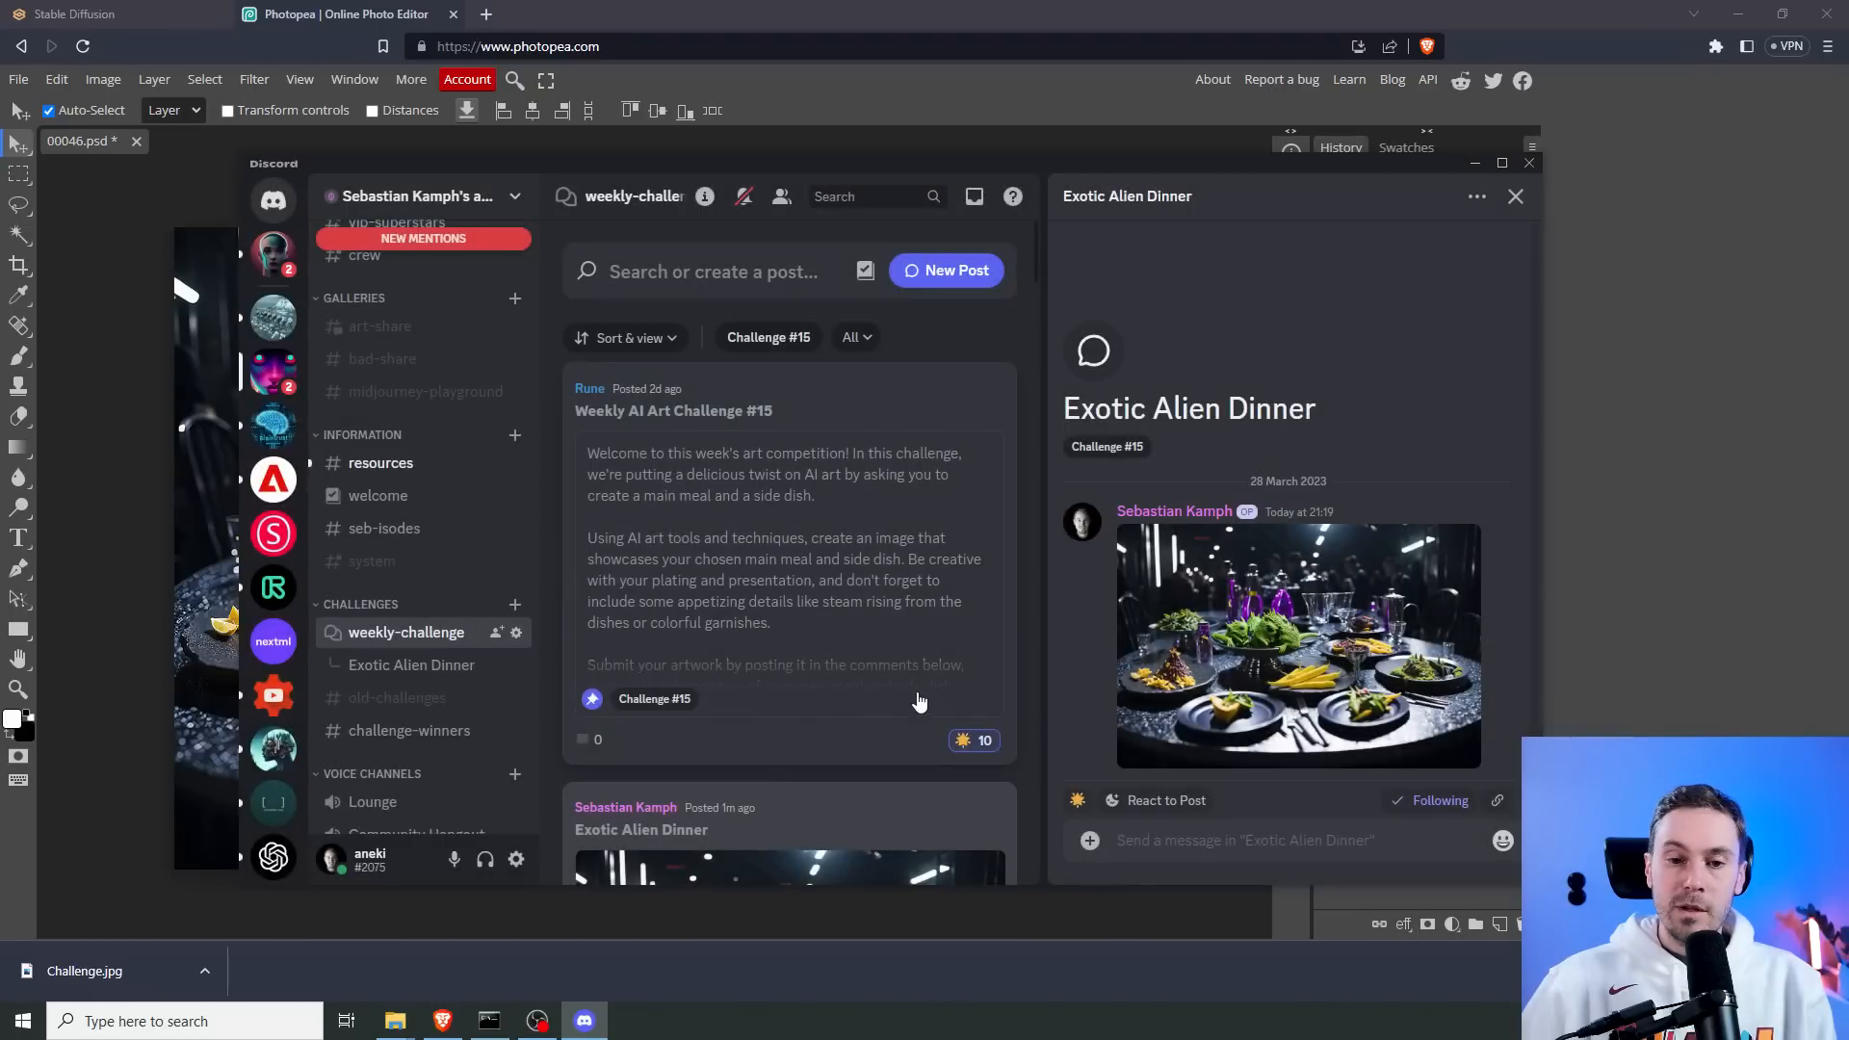